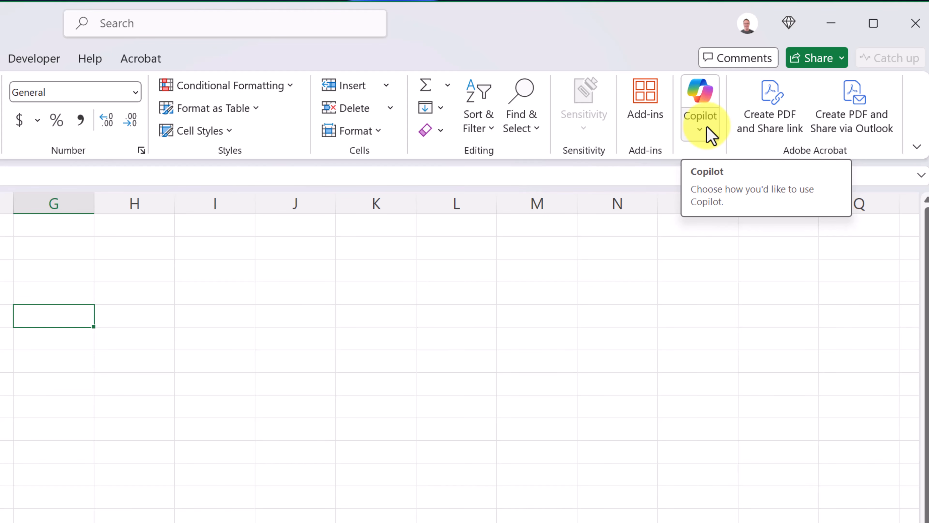
Step: Open Copilot Chat, switch to the Copilot App Skills pane and resize it, and close the pane
click(704, 137)
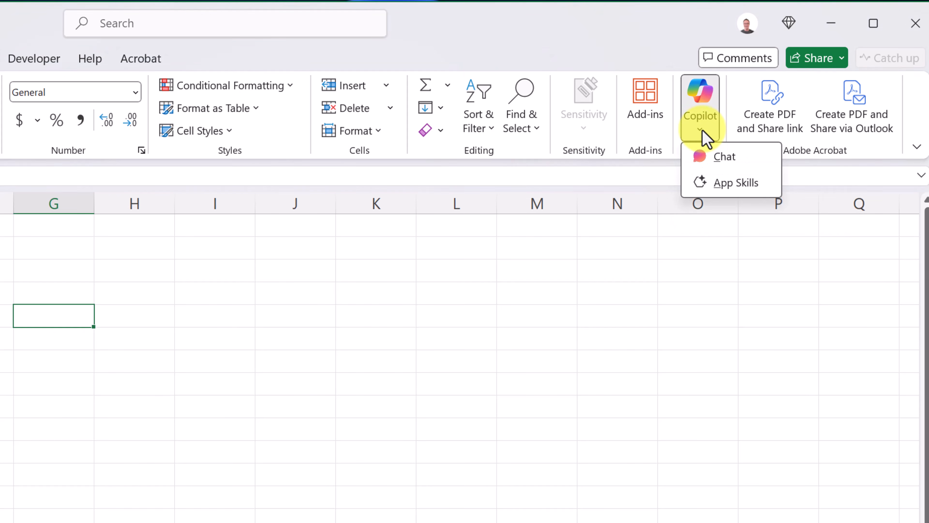
click(730, 160)
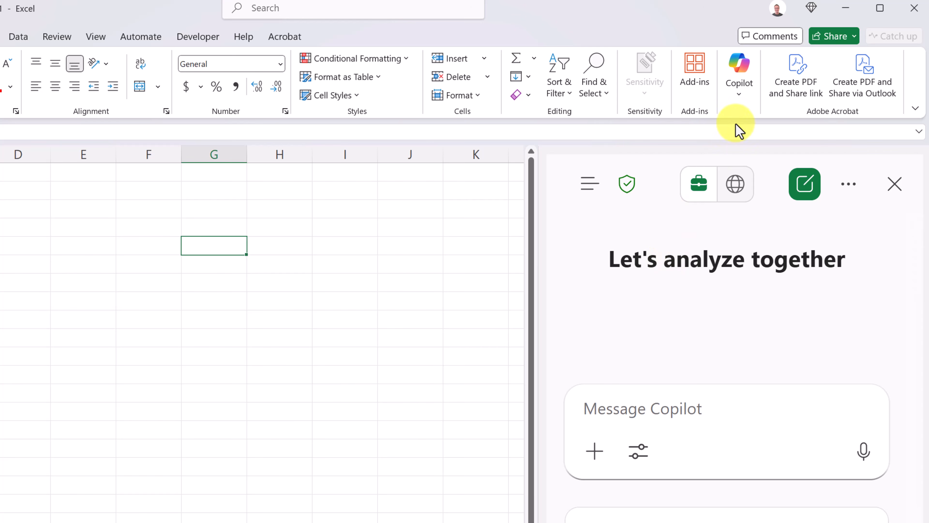
click(740, 93)
click(747, 138)
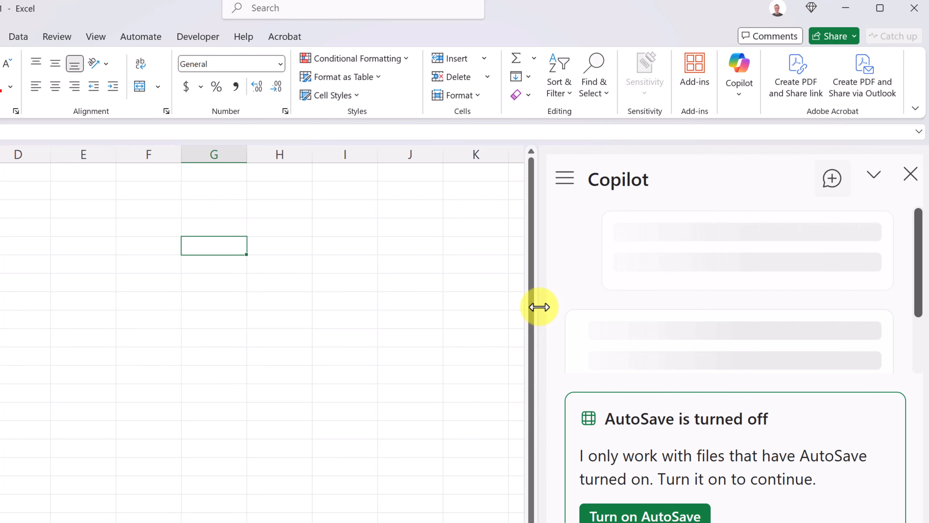
mouse_move(539, 307)
mouse_down()
mouse_move(278, 290)
mouse_move(543, 320)
mouse_up()
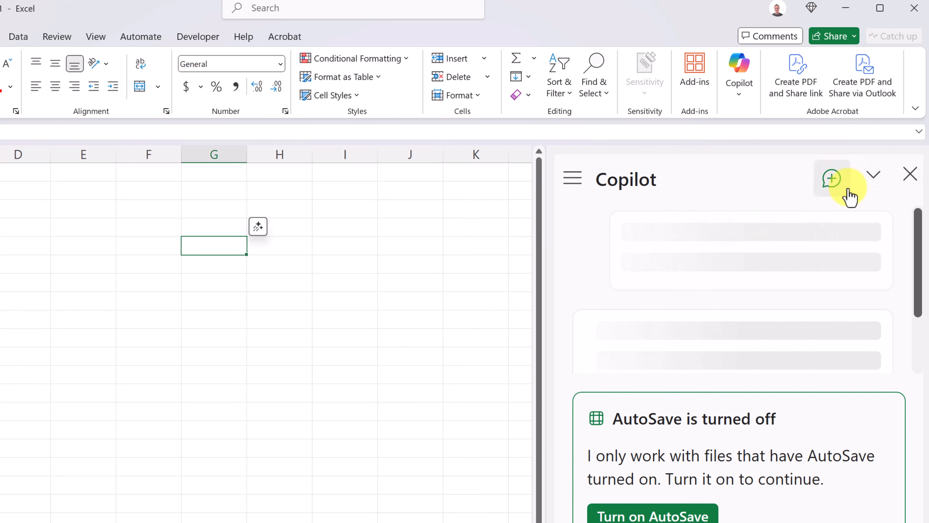
click(911, 176)
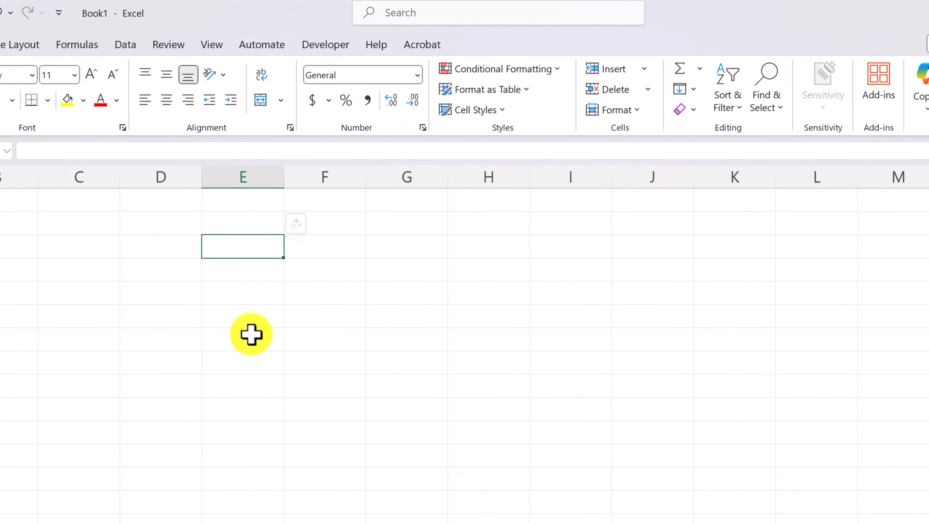
Step: Start a Copilot chat from the suggestions of an empty column F cell, and bring up the Copilot Suggestions command for a column E cell
click(317, 315)
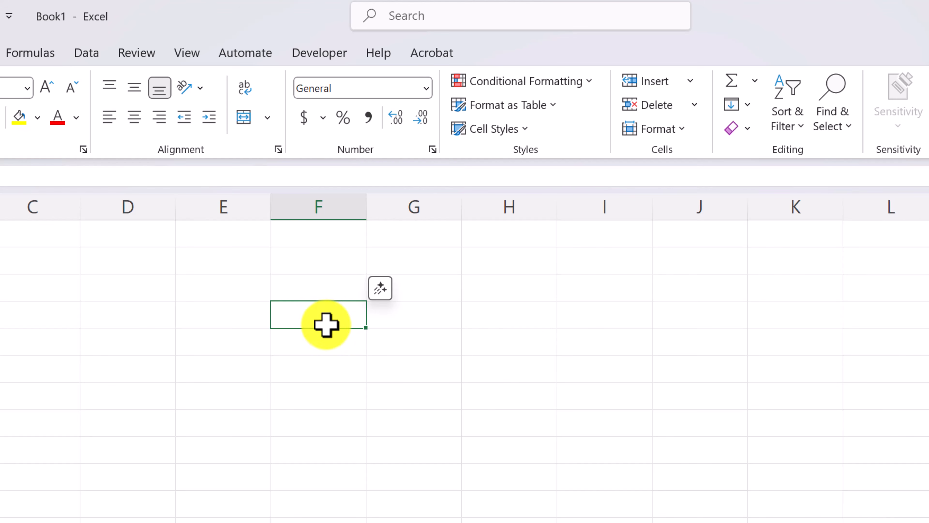
click(380, 298)
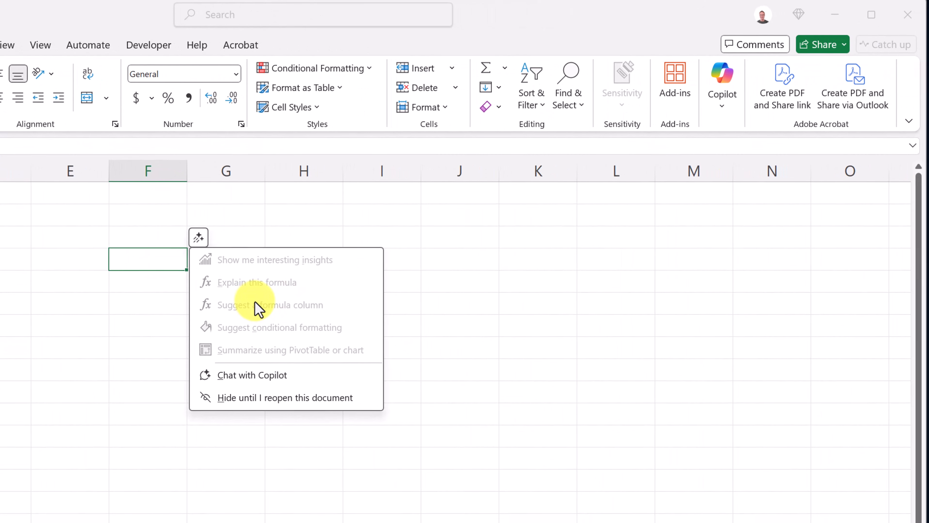
click(266, 380)
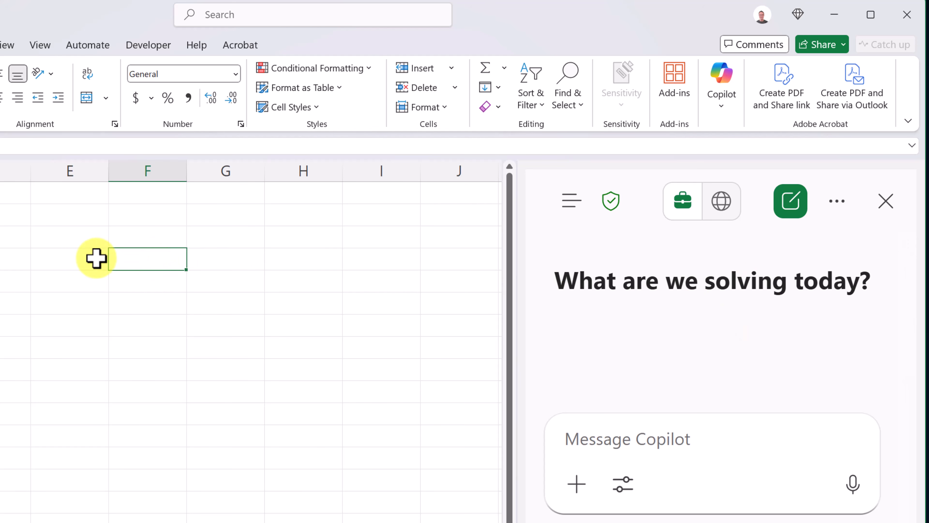
right_click(64, 265)
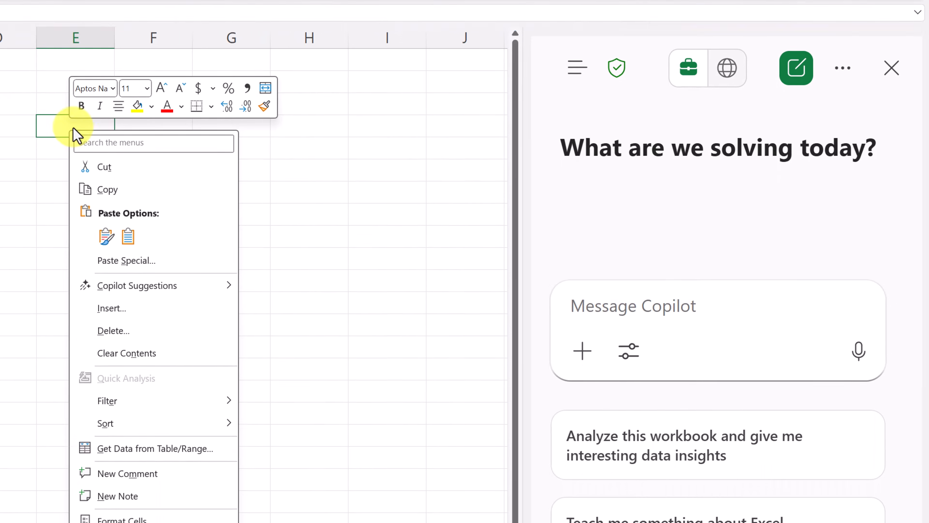
mouse_move(166, 288)
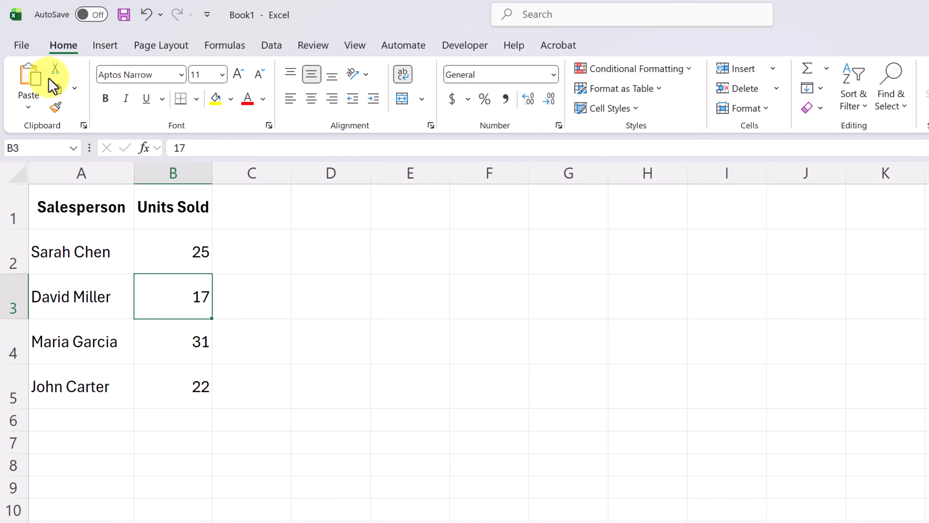
Step: Start saving a copy of the workbook to OneDrive - Leveraging Digital Inc. and create a folder there named Excel Copilot
click(21, 45)
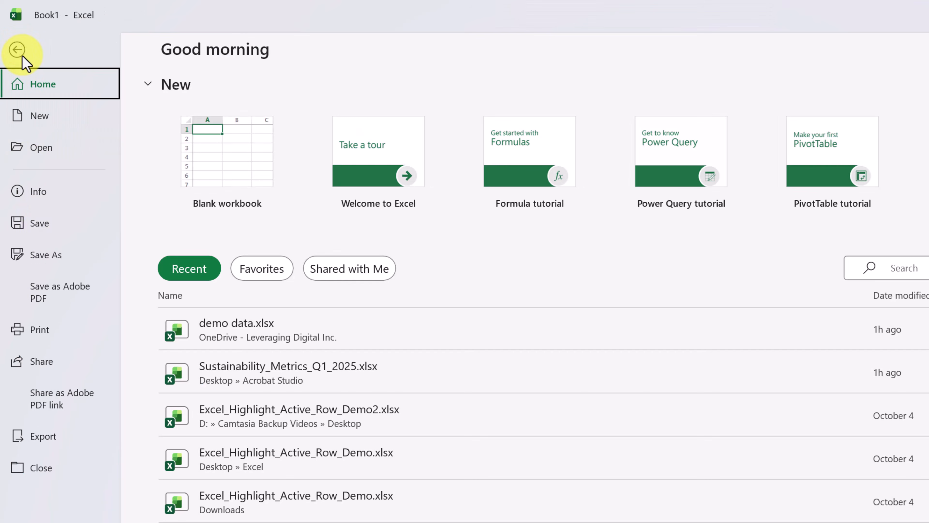
click(56, 260)
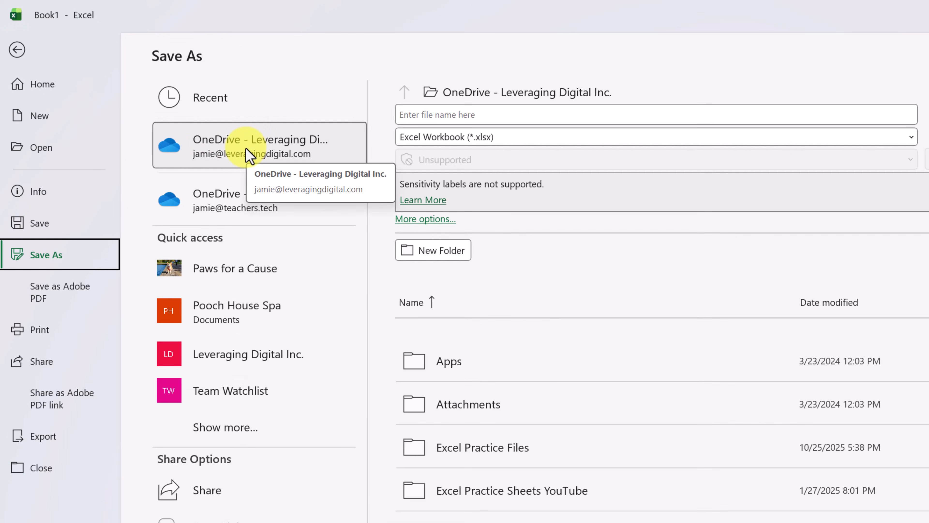
click(453, 256)
text(Excel Copilot)
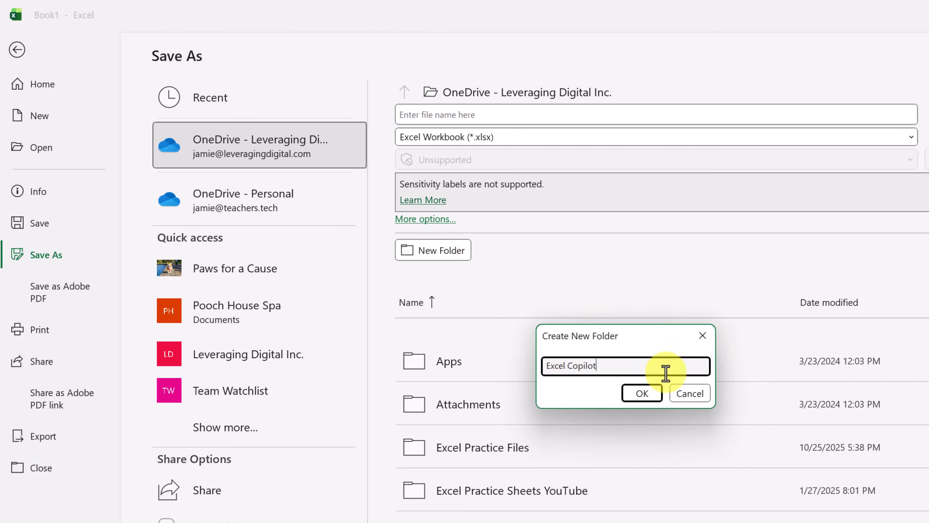
click(648, 394)
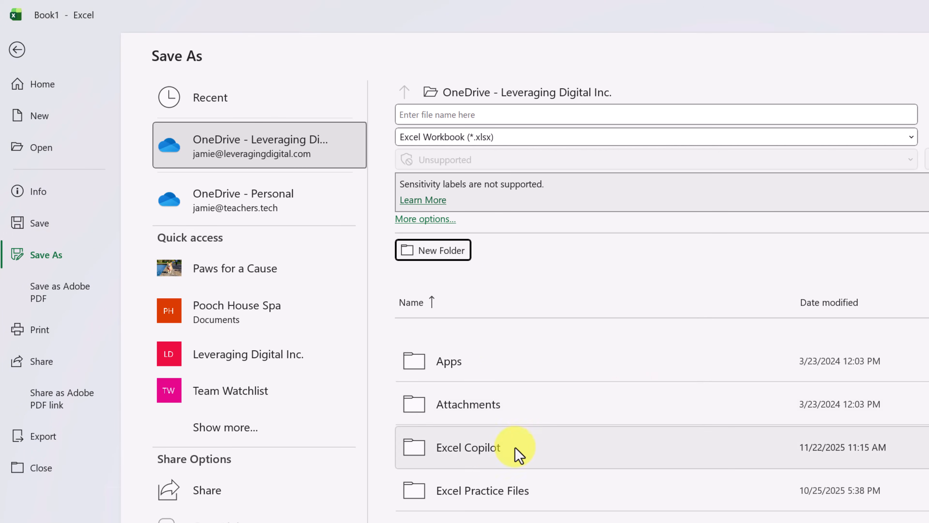
Step: Save the workbook as "sales" in the Excel Copilot folder
click(475, 453)
click(490, 120)
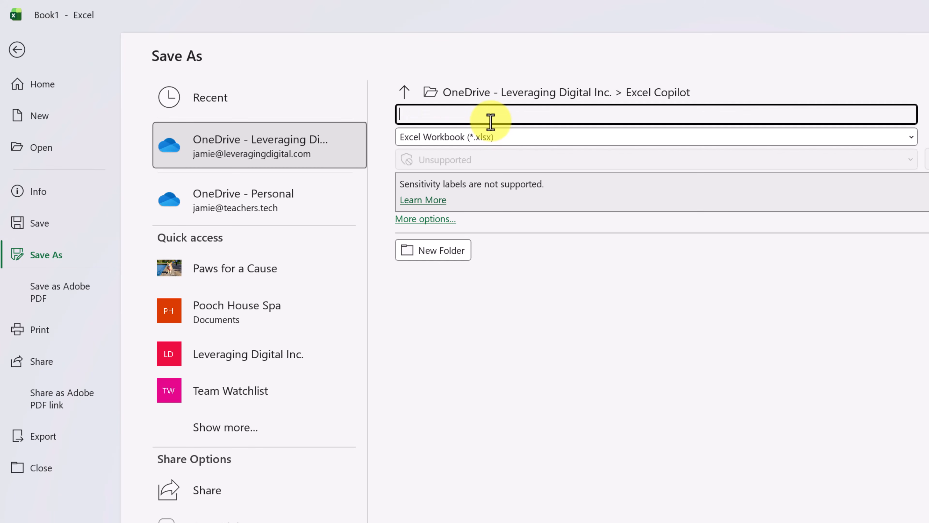
text(sales)
key(Return)
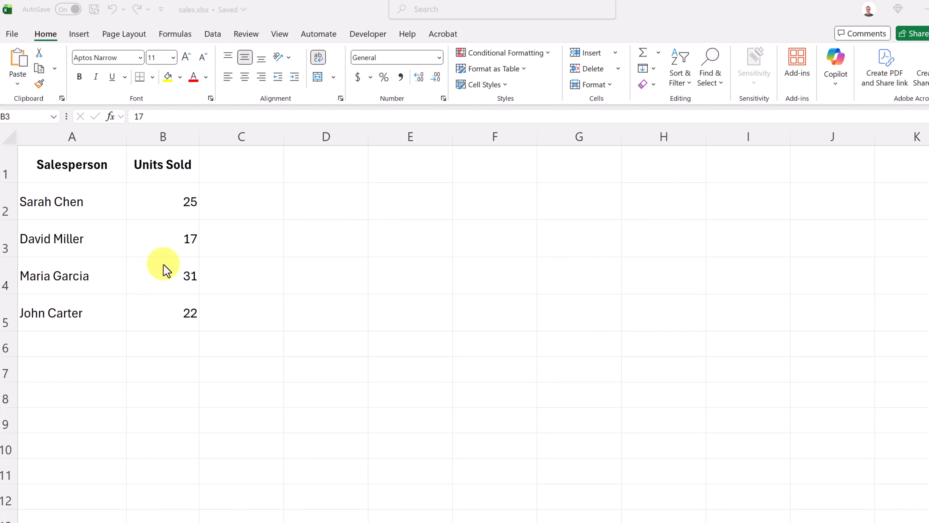
Step: Convert the sales data in A1:B5 into a table with headers and extend it with a row below the last entry
double_click(87, 207)
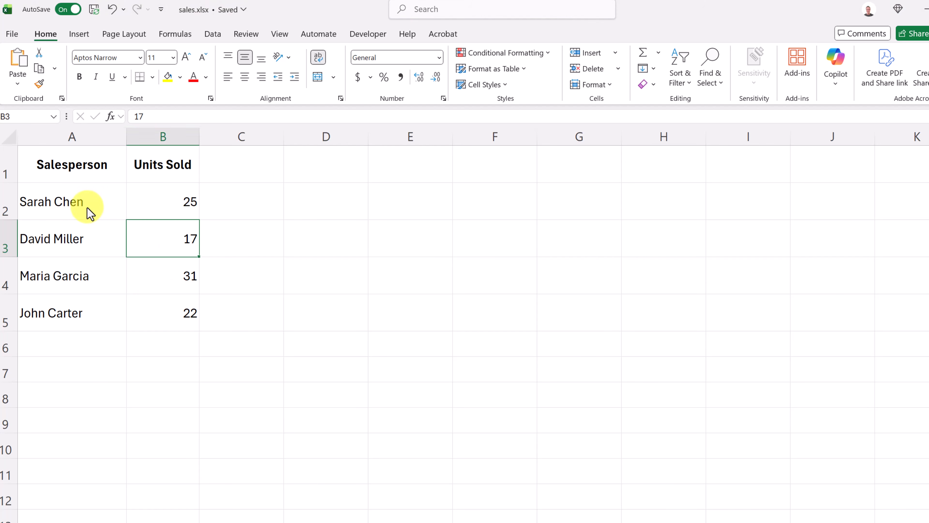
click(78, 213)
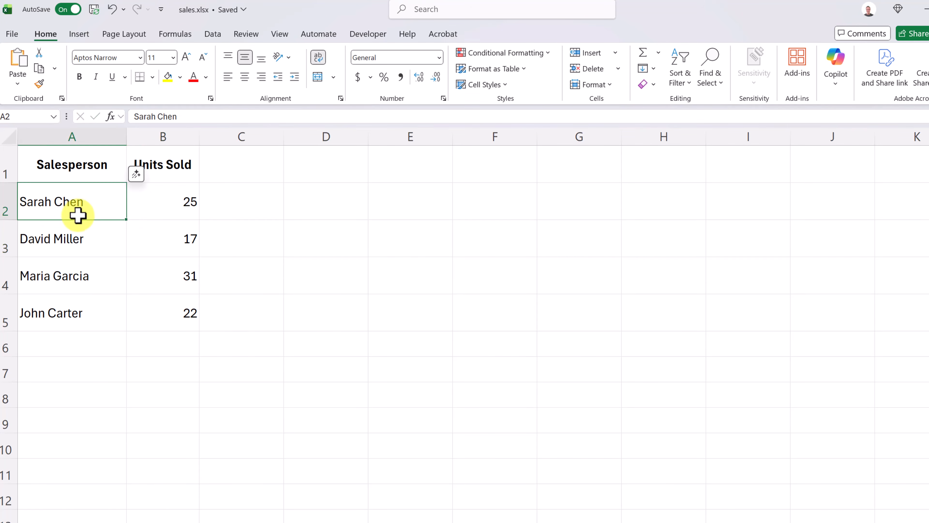
click(78, 34)
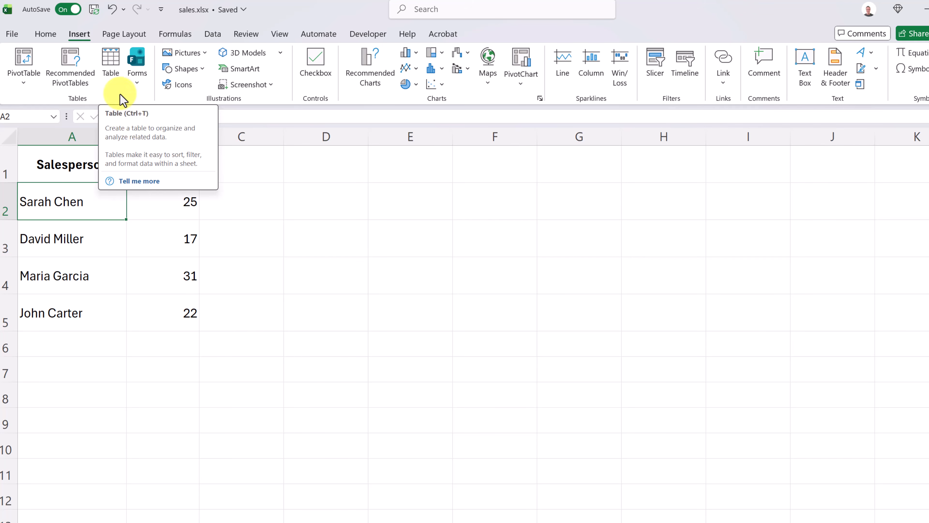
click(112, 73)
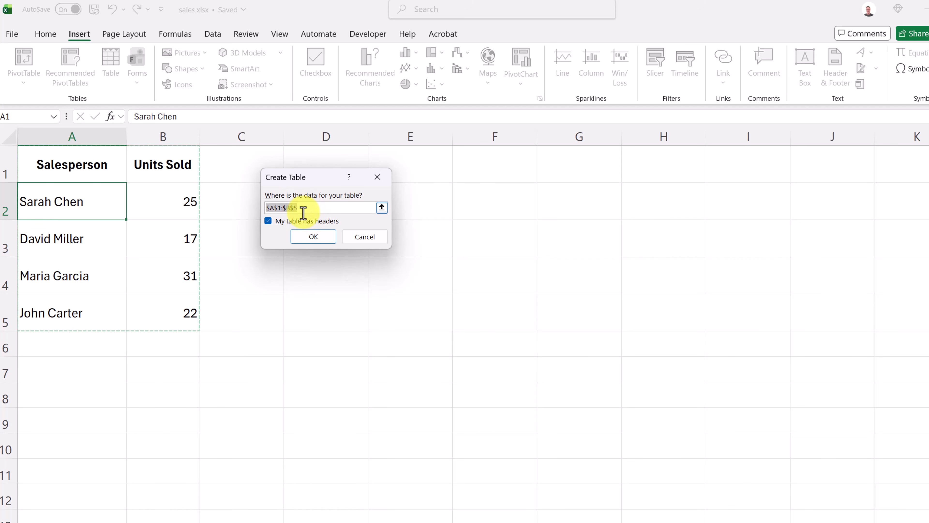
click(314, 237)
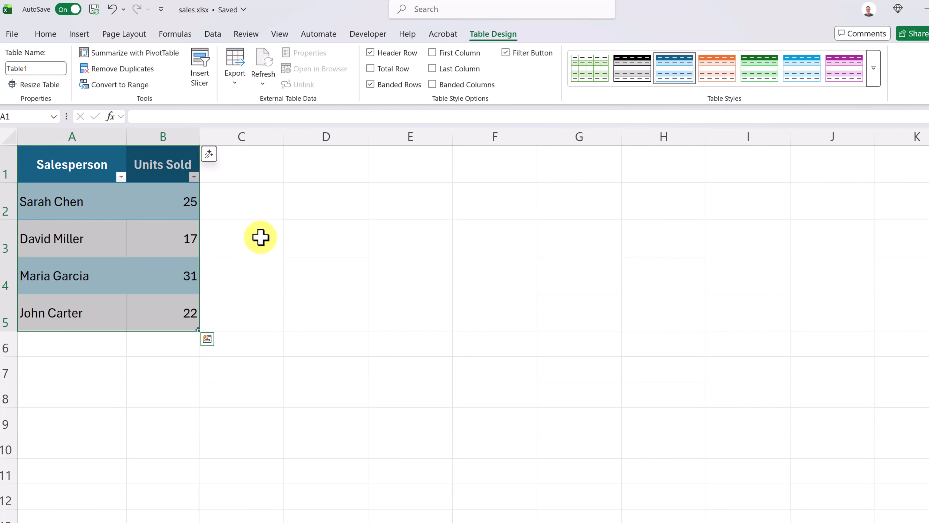
click(166, 314)
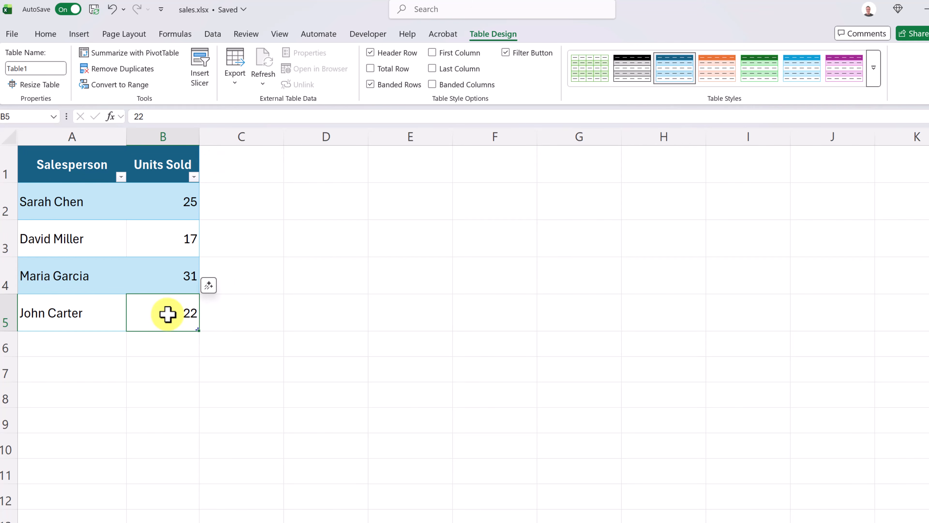
key(Tab)
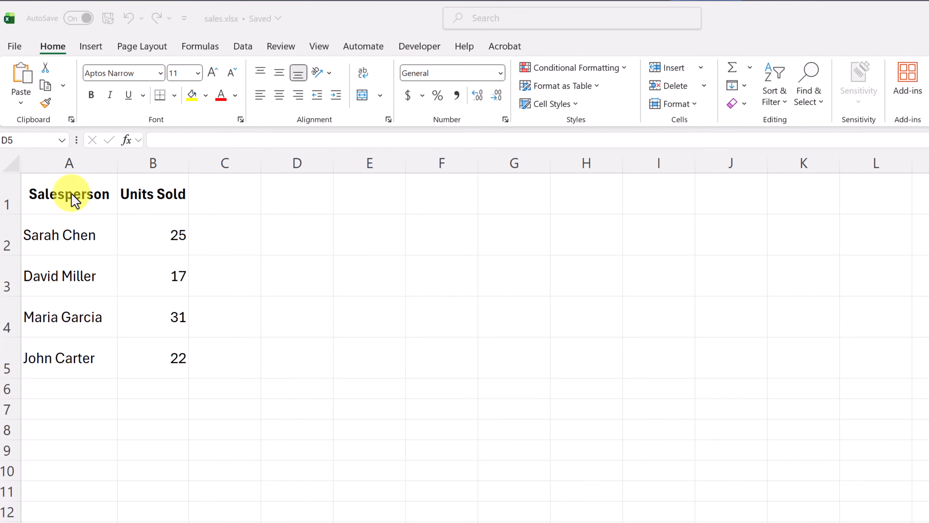
Step: Ask Copilot to show interesting insights for the range A1:B5 and widen the Copilot pane to read its response
click(86, 194)
drag(80, 197, 164, 354)
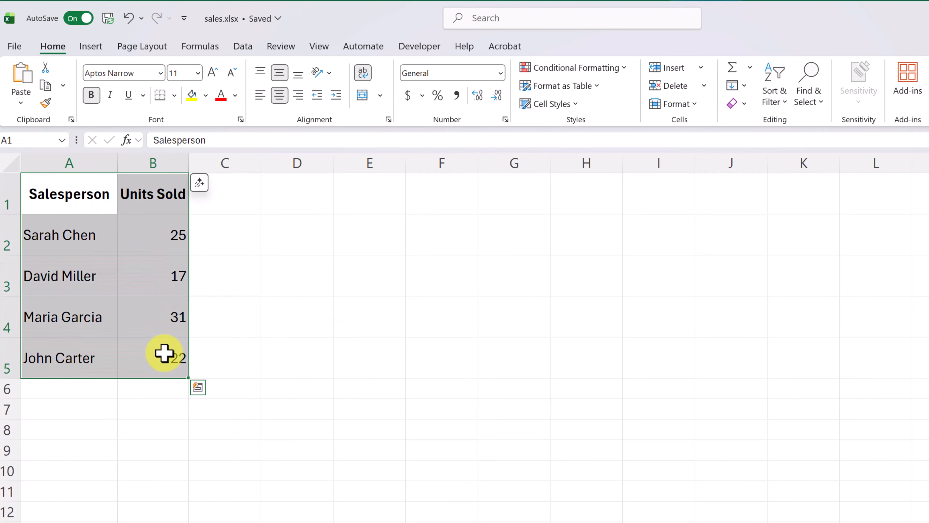
click(199, 183)
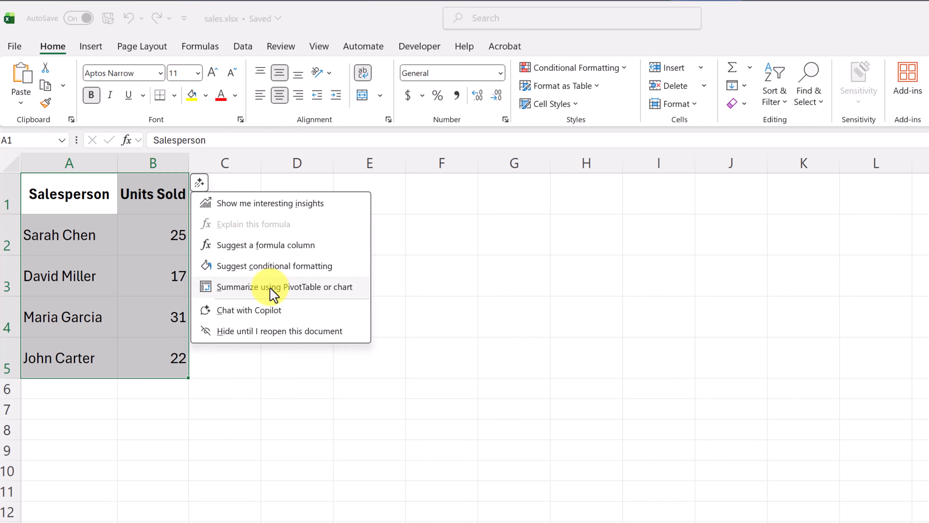
click(262, 203)
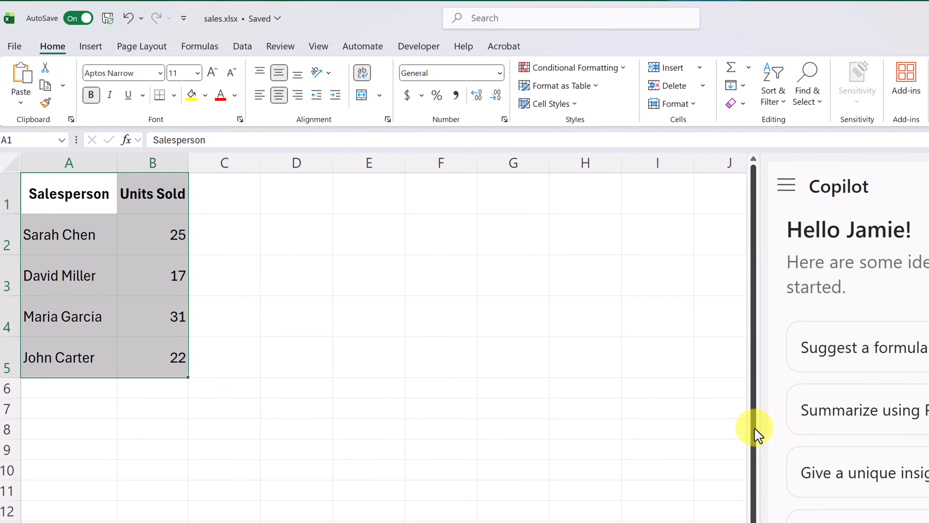
drag(755, 429, 571, 426)
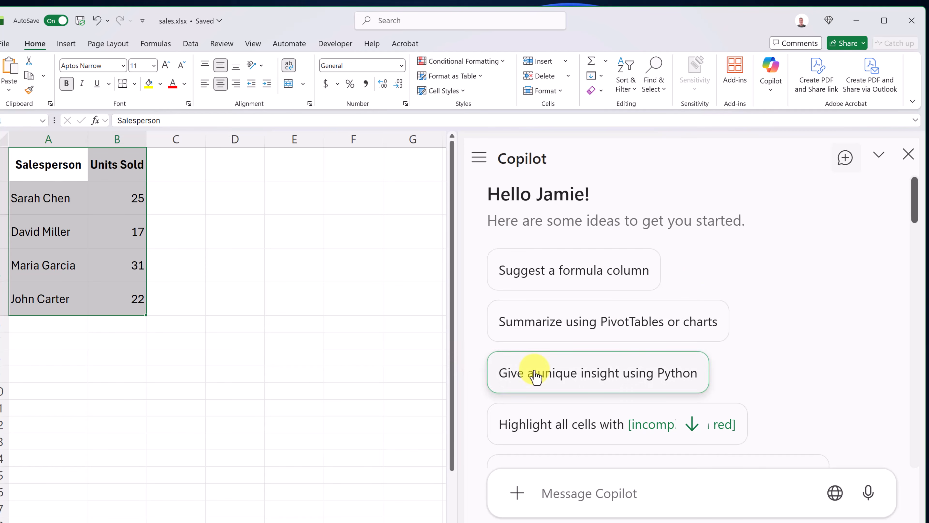
drag(914, 214, 917, 434)
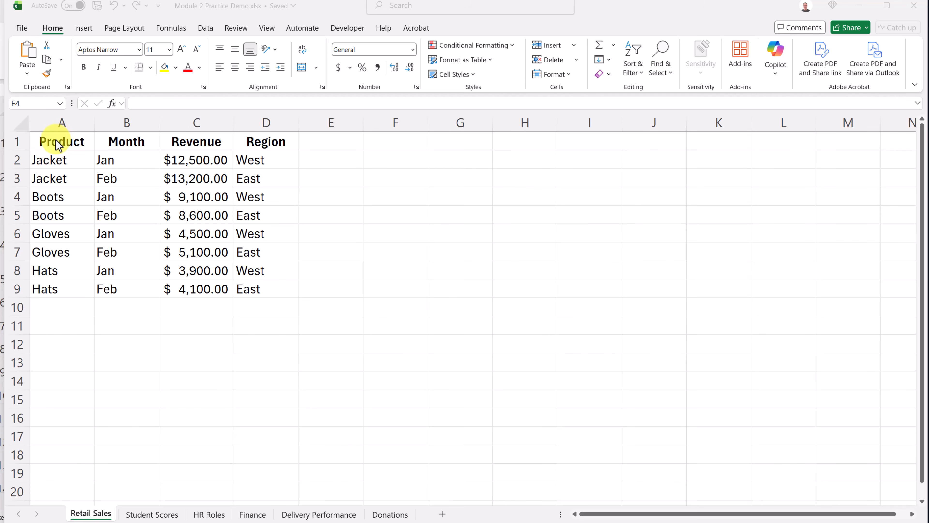
Step: Ask Copilot to show interesting insights for A1:D9 on the Retail Sales sheet and review its revenue analysis by product, month and region
drag(59, 145, 259, 289)
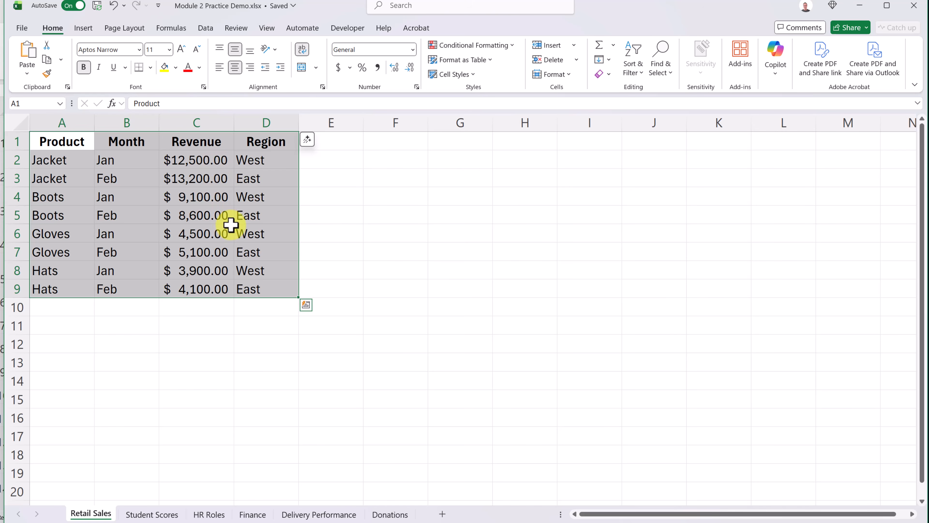
click(306, 146)
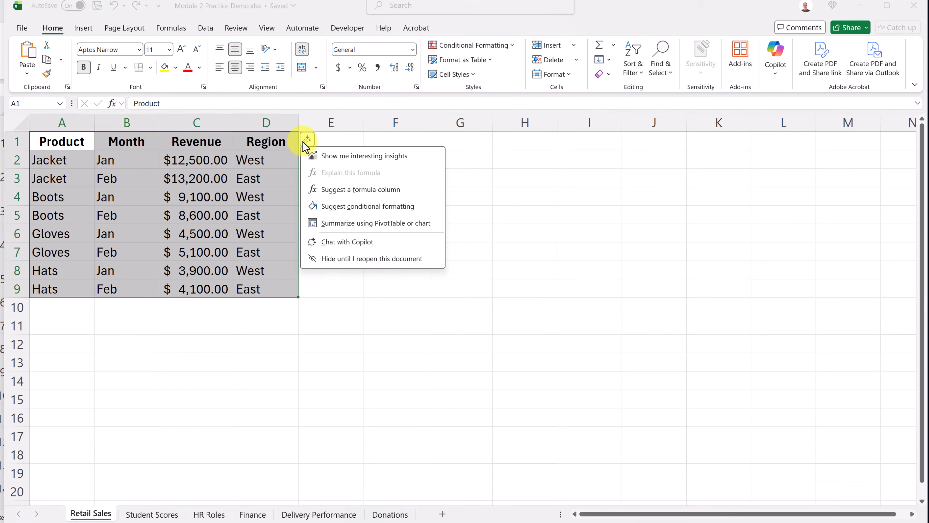
click(336, 160)
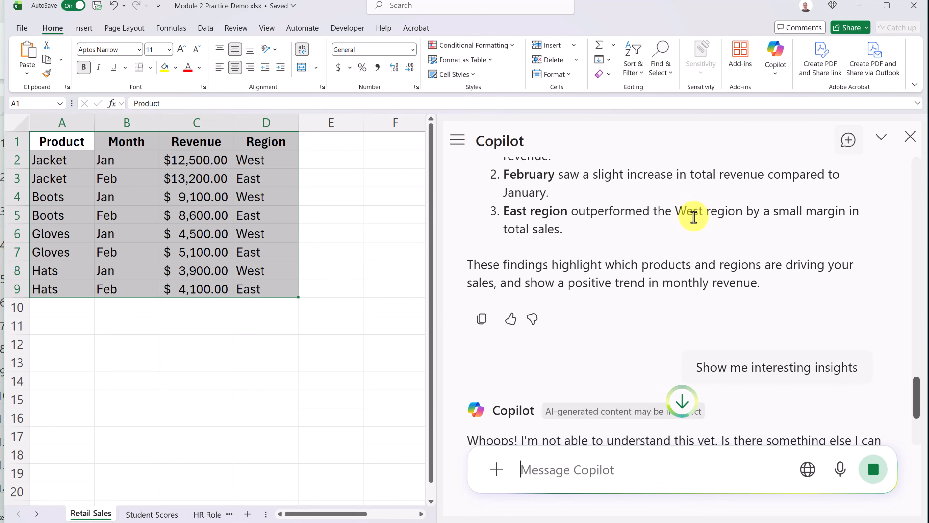
scroll(711, 266, up, 5)
scroll(726, 268, up, 12)
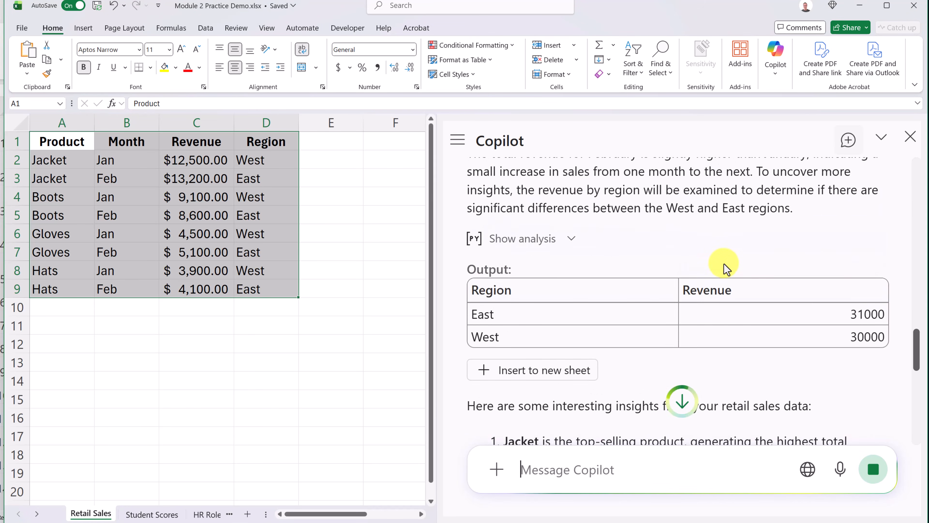
scroll(726, 268, up, 15)
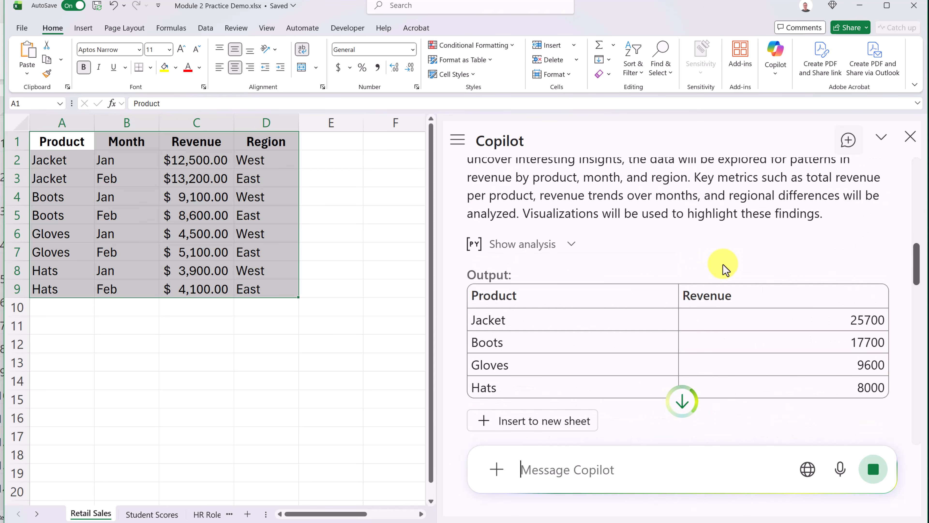
scroll(726, 269, down, 4)
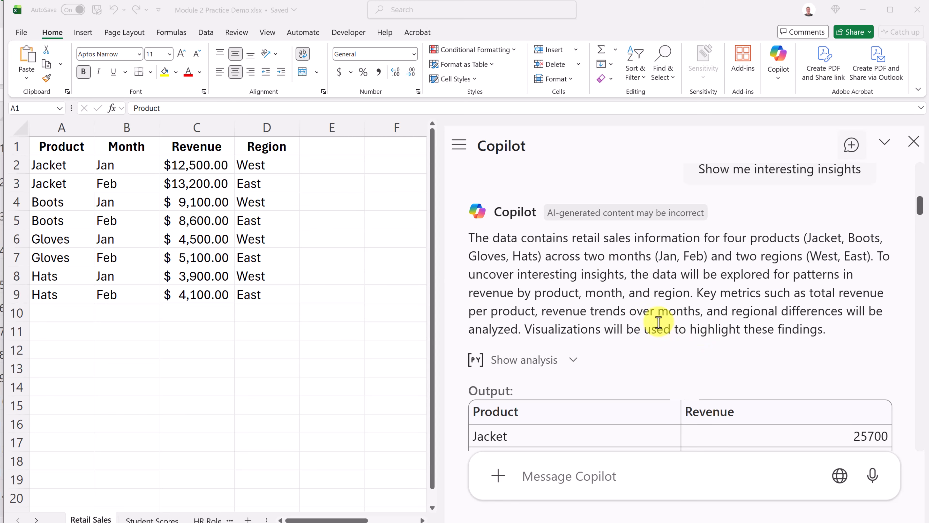
scroll(659, 322, down, 5)
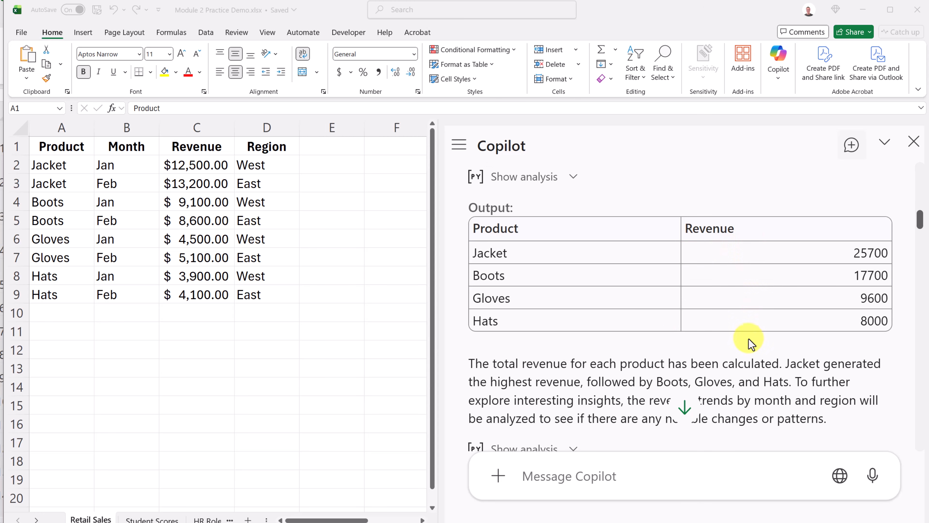
Step: Read through Copilot's retail sales analysis, from the revenue tables by product, month and region to the closing list of insights
scroll(705, 352, down, 3)
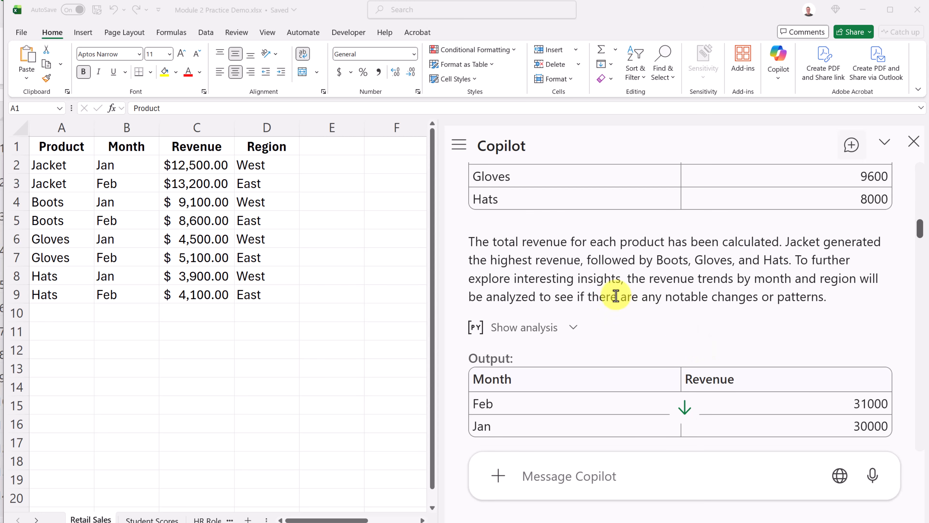
scroll(680, 261, down, 2)
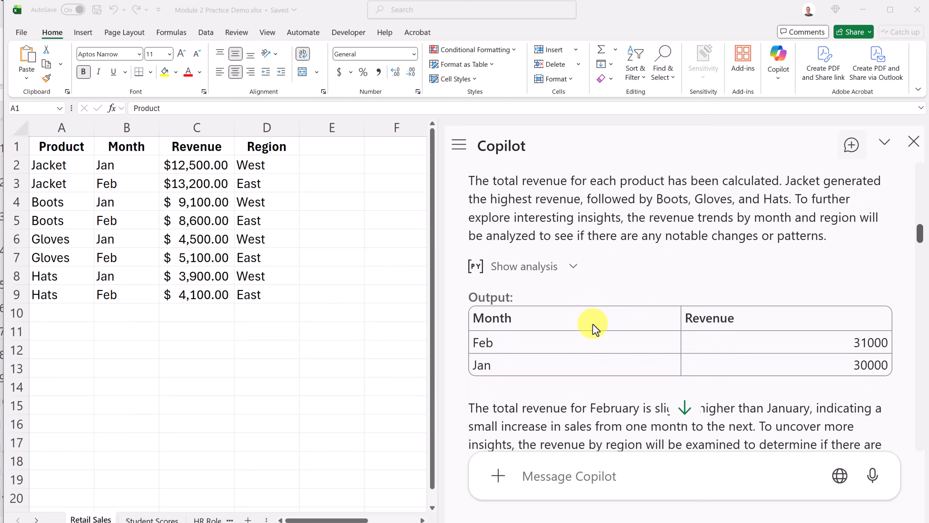
scroll(736, 354, down, 2)
scroll(697, 333, down, 3)
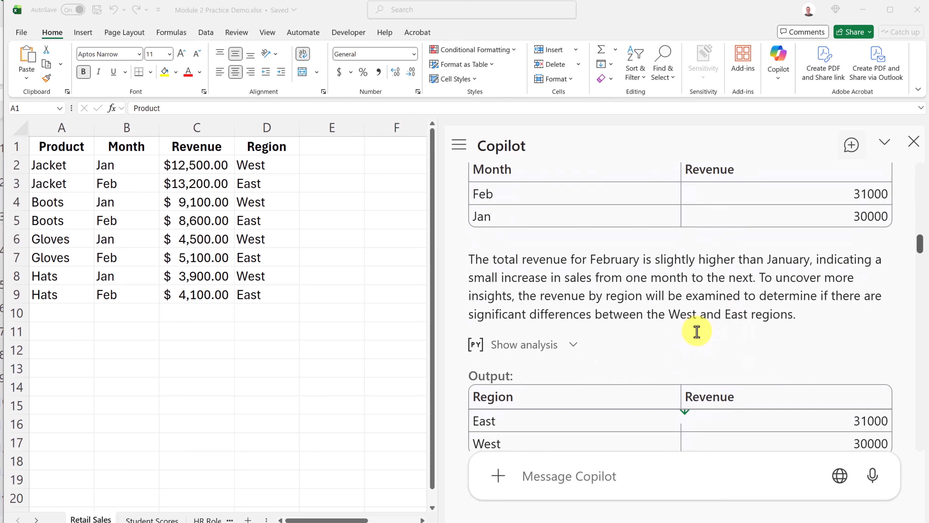
scroll(639, 348, down, 2)
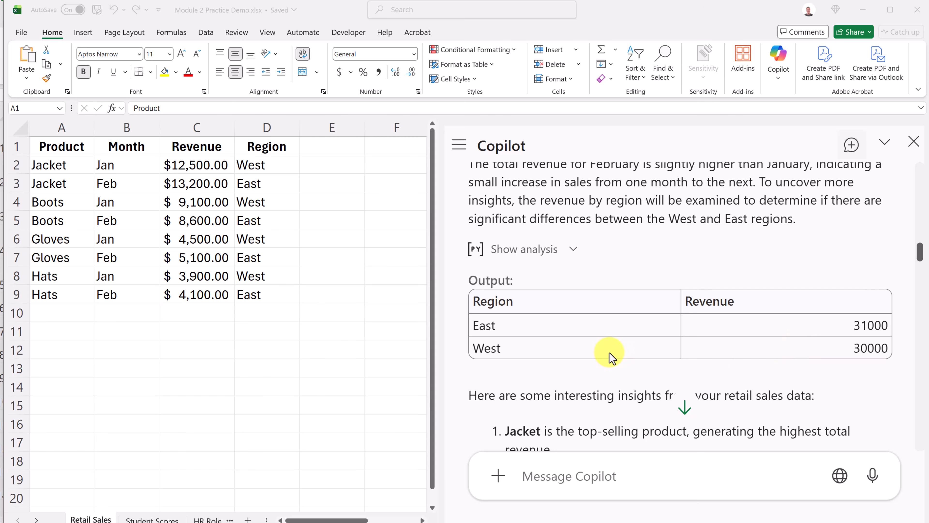
scroll(610, 357, down, 2)
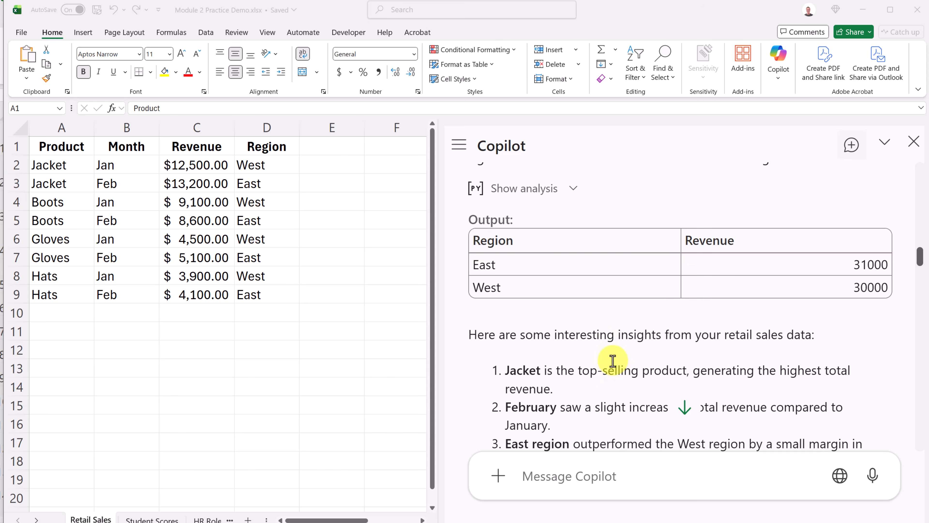
scroll(611, 358, down, 2)
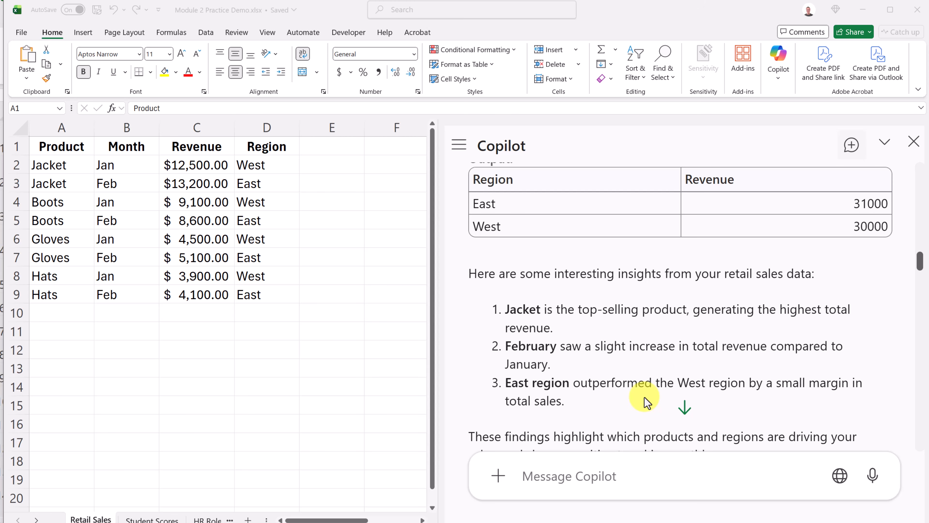
scroll(715, 367, up, 5)
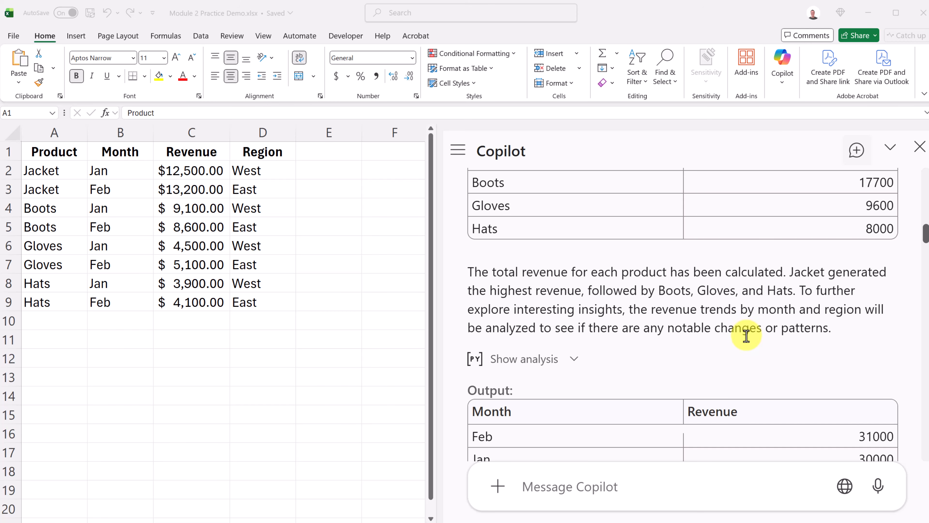
Step: Start a new Copilot chat, request interesting insights for A1:D9 on the Retail Sales sheet, and read the response through its suggested follow-ups
click(856, 150)
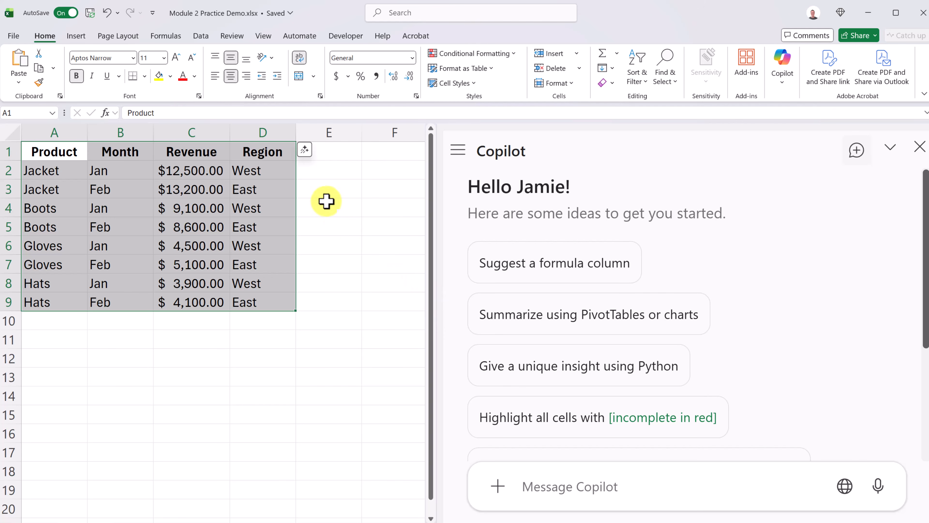
click(304, 149)
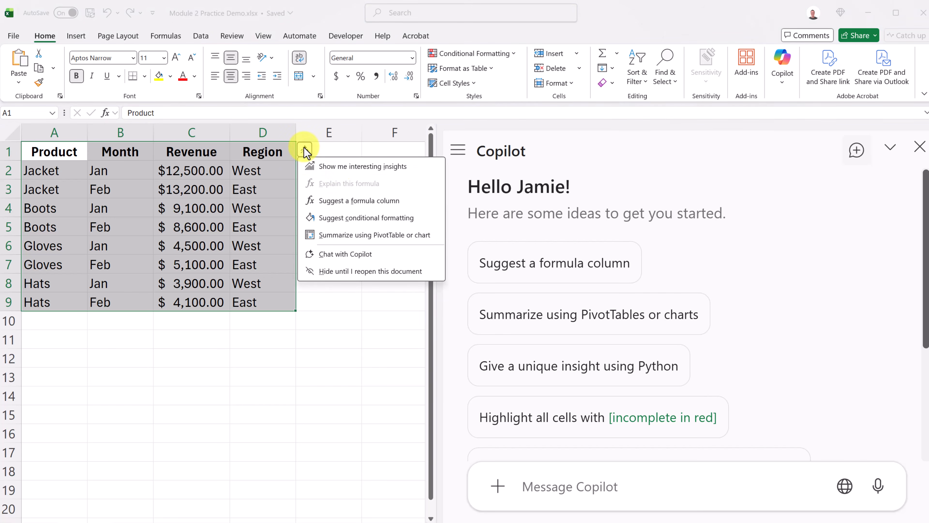
click(353, 169)
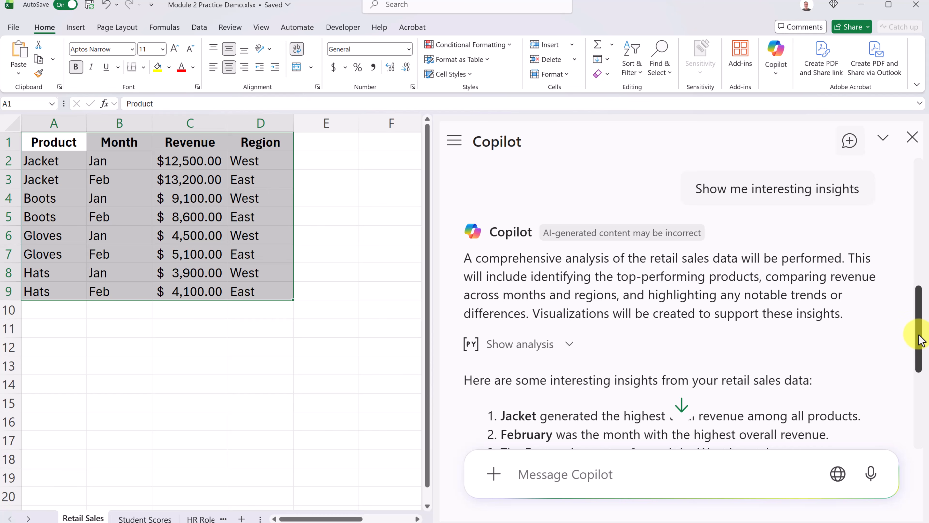
drag(920, 338, 918, 353)
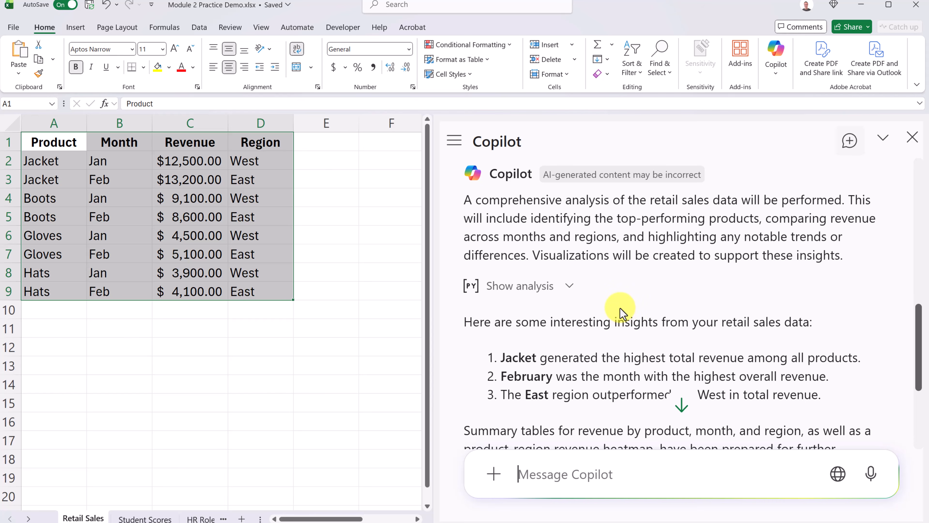
scroll(621, 313, down, 2)
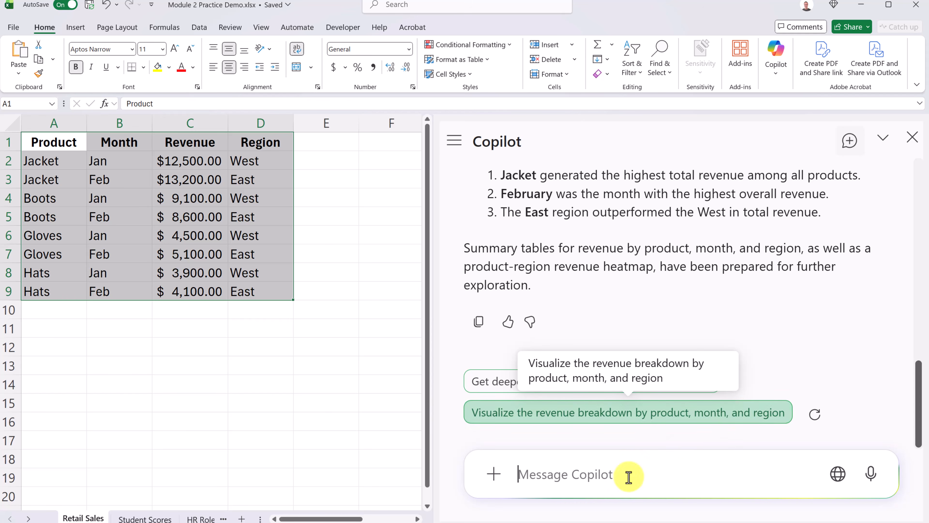
Step: Ask Copilot "Show me only revenue trends for the West region." and insert the resulting chart into the sheet
key(ctrl+v)
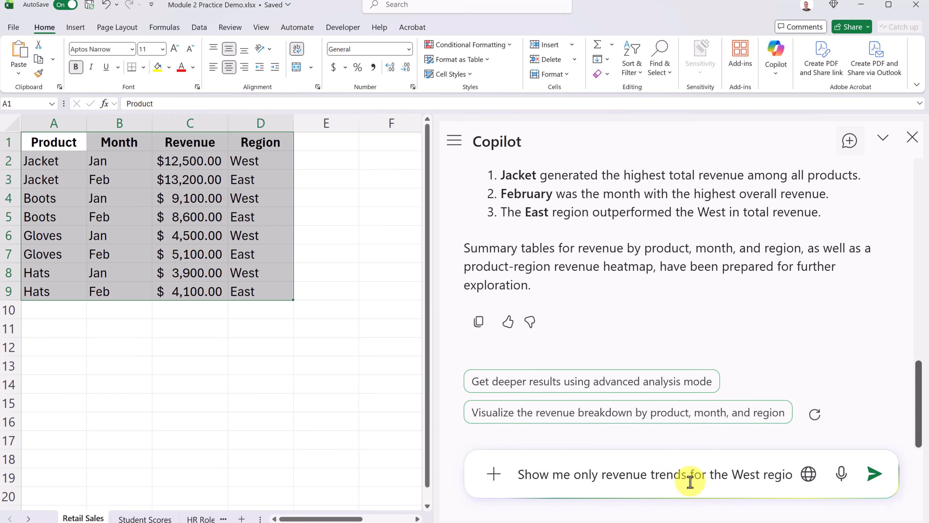
click(878, 475)
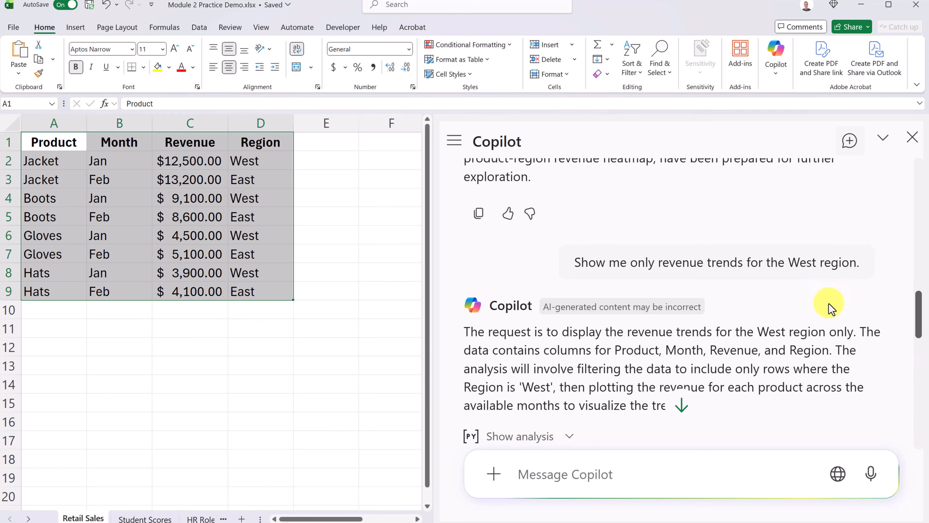
scroll(826, 322, down, 2)
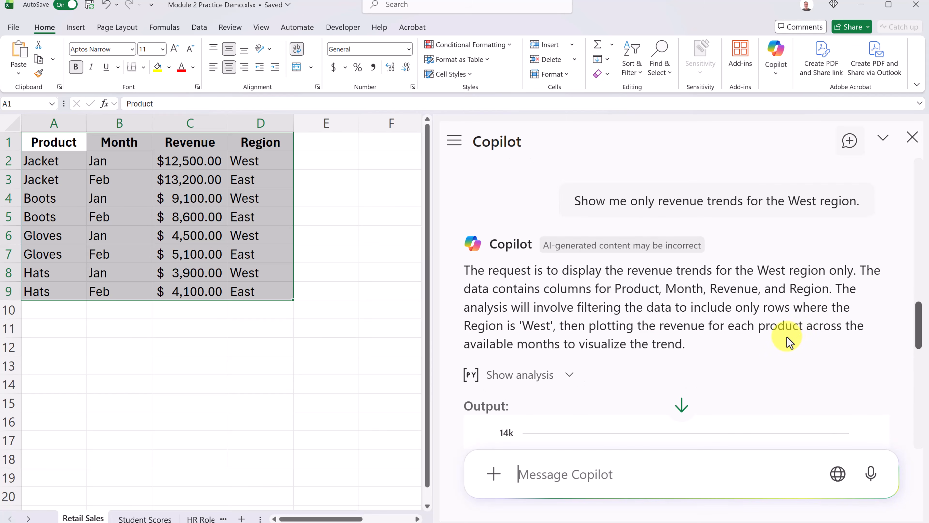
scroll(788, 339, down, 2)
scroll(778, 322, down, 6)
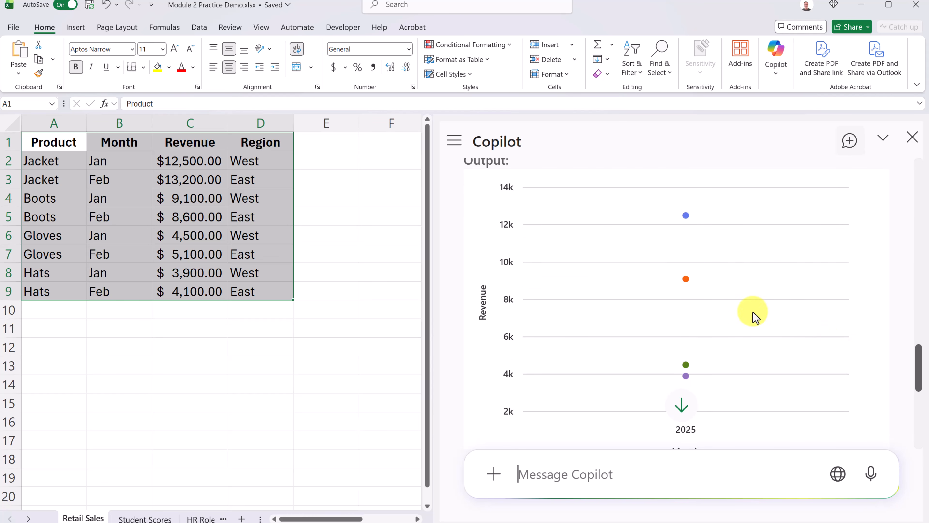
mouse_move(685, 282)
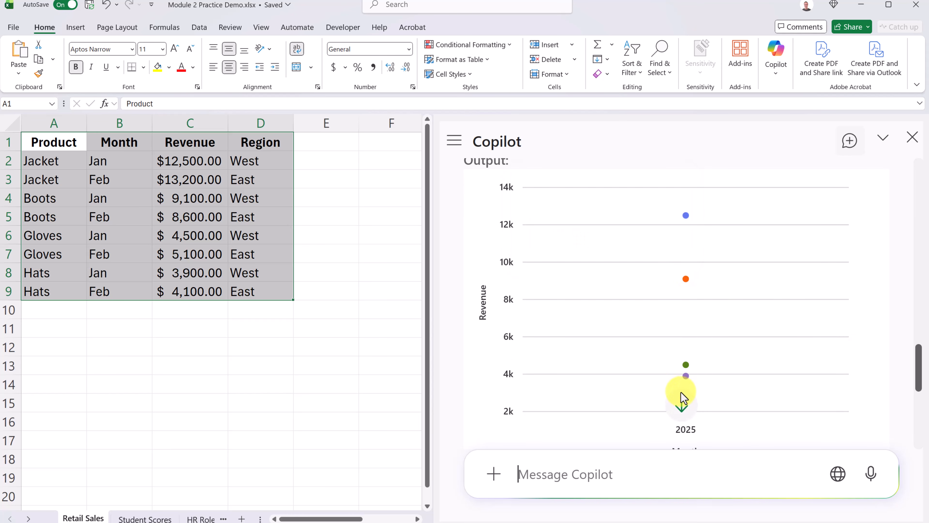
mouse_move(687, 376)
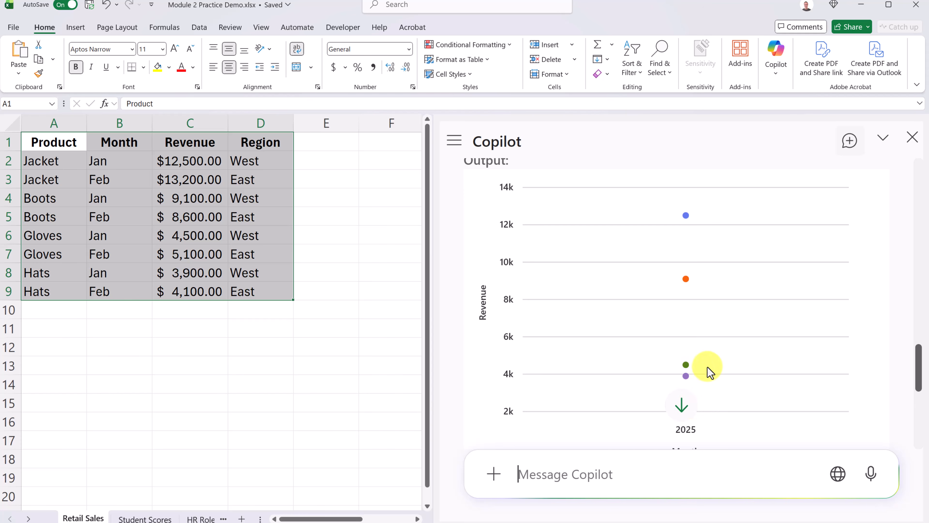
scroll(706, 366, down, 5)
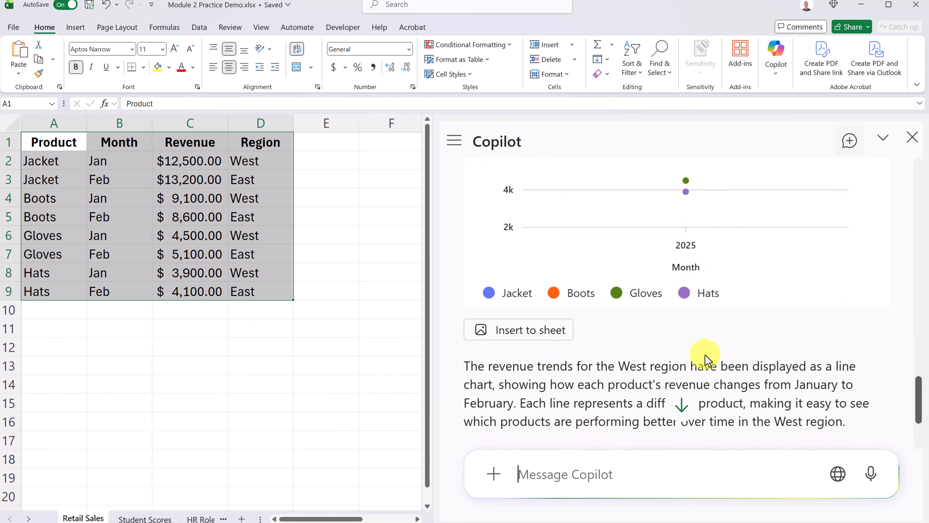
click(539, 339)
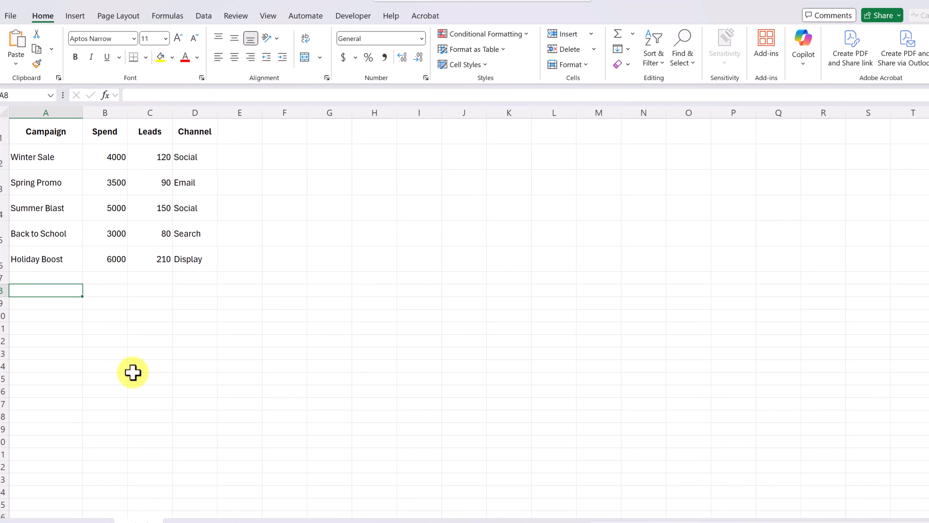
Step: Select the campaign data in A1:D6 on the Marketing sheet and ask Copilot to "Create a chart that also communicates this data effectively"
click(133, 256)
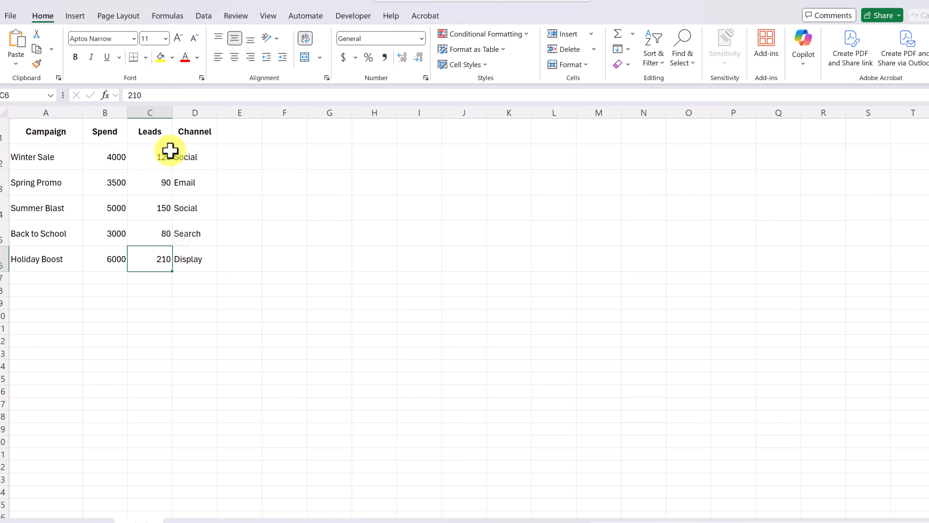
click(64, 236)
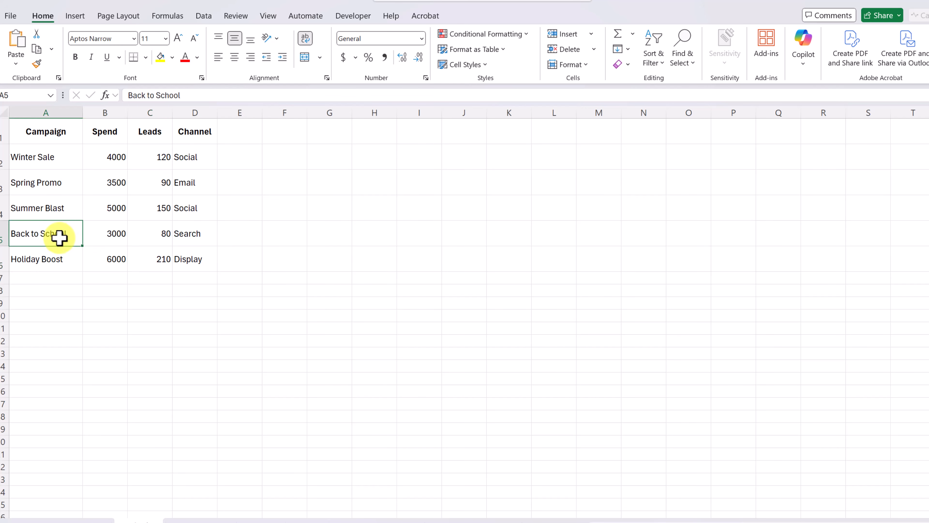
drag(43, 134, 191, 255)
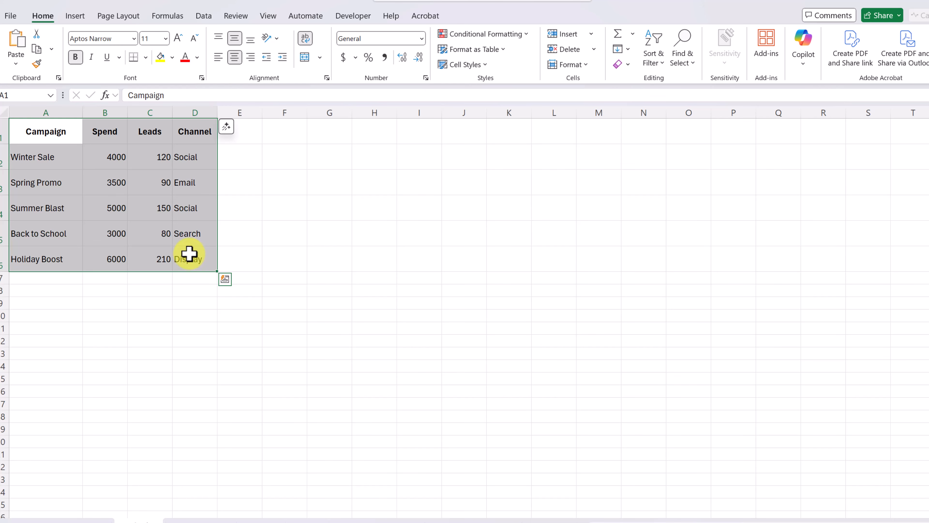
click(227, 128)
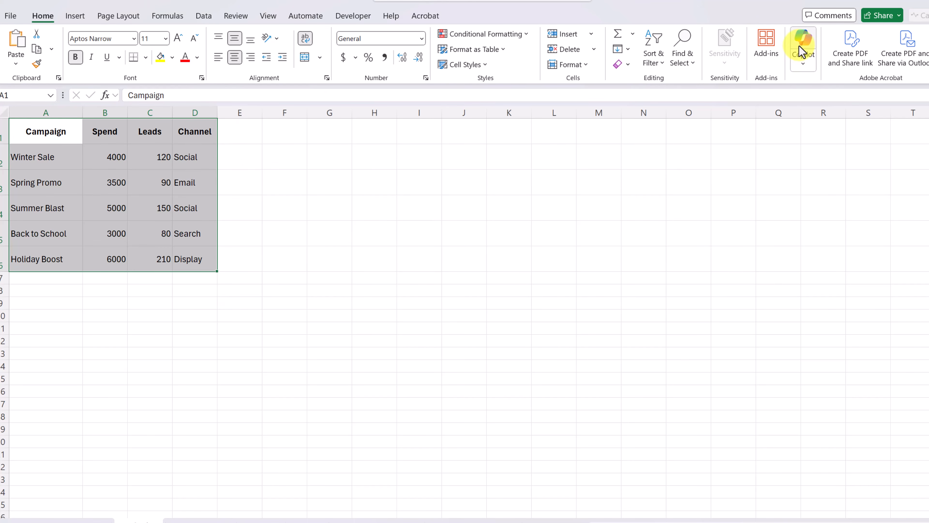
click(801, 65)
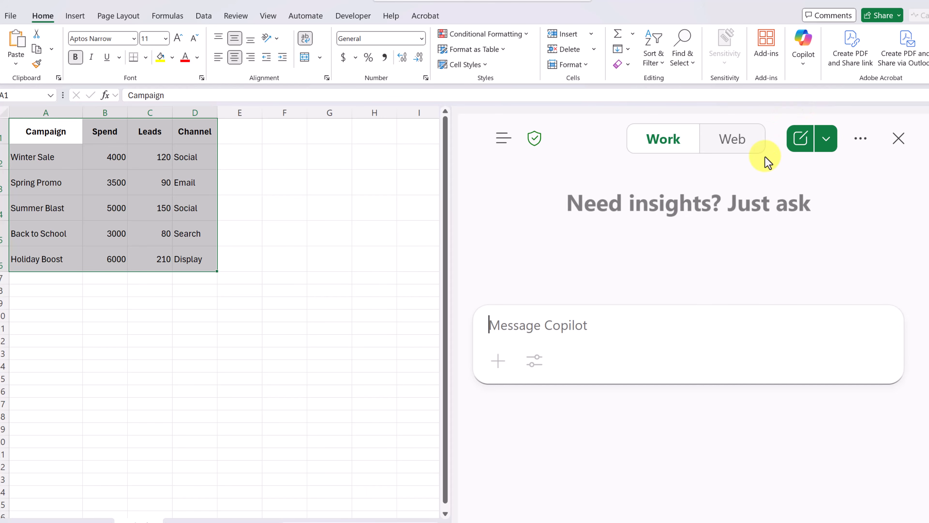
click(602, 337)
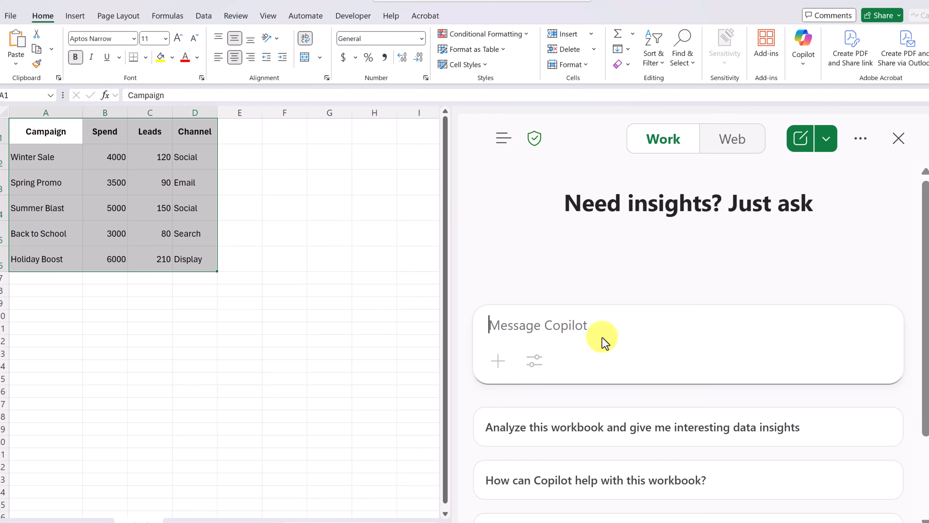
text(Create a chart that also communicates this data effectively)
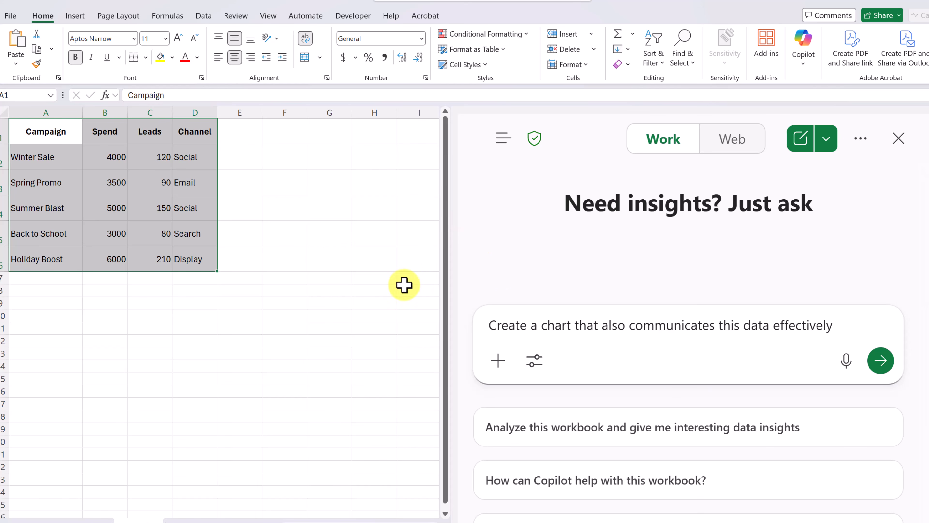
click(882, 366)
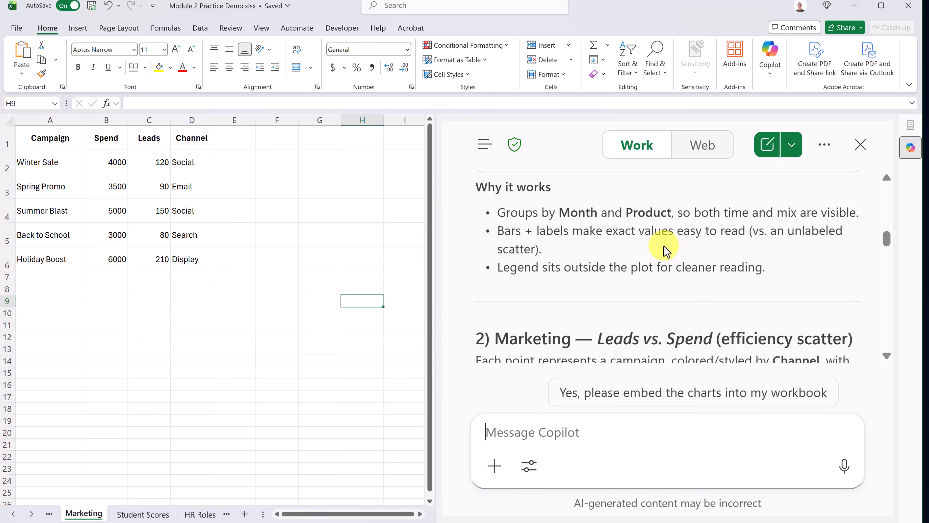
Step: Examine Copilot's chart proposals for Marketing and Donations, their explanations, and the optional instructions for recreating charts natively from the sheets
scroll(663, 245, down, 3)
scroll(664, 245, down, 2)
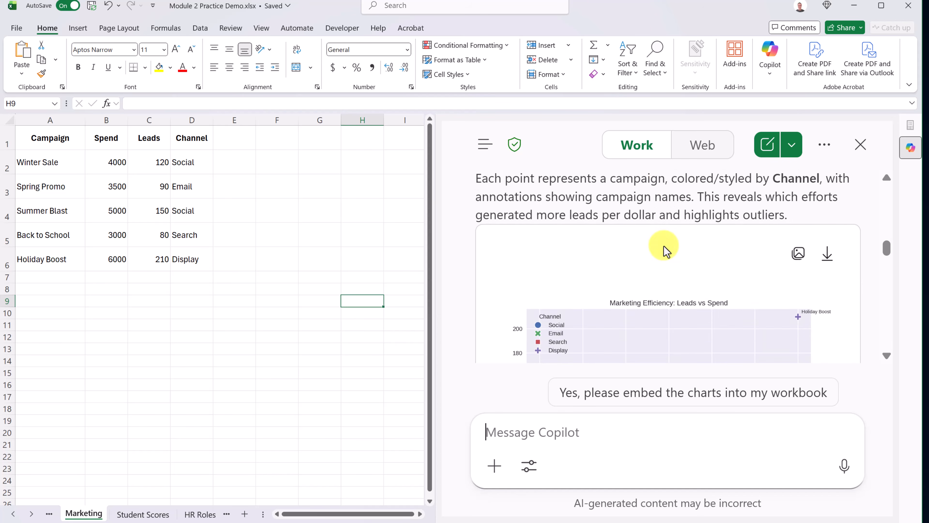
scroll(664, 247, up, 2)
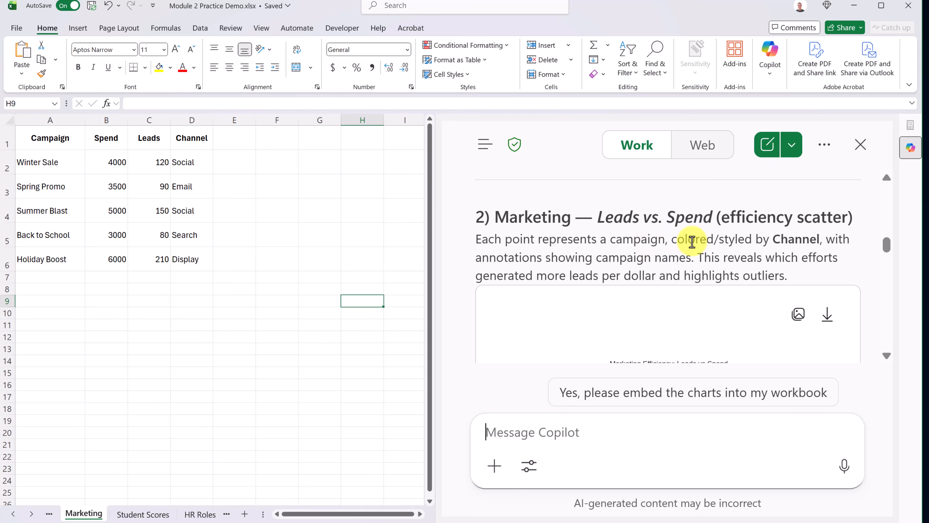
scroll(704, 241, down, 5)
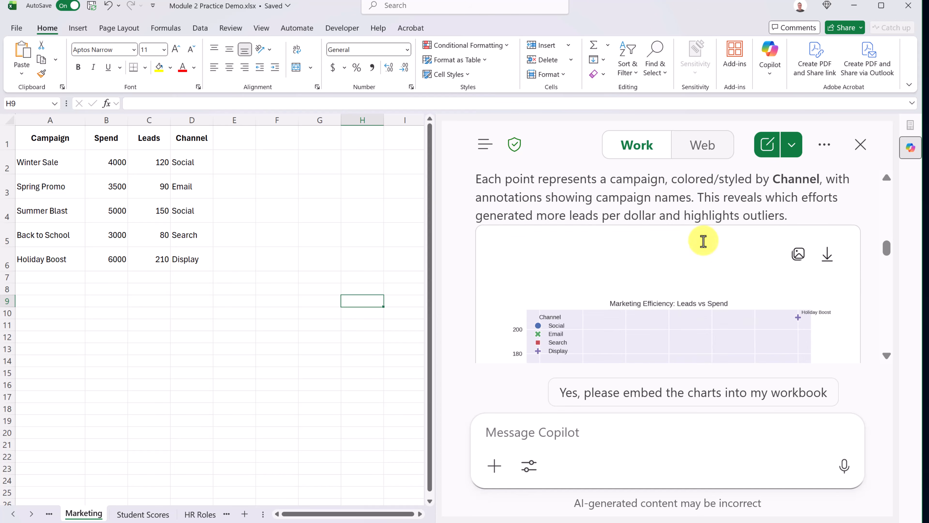
scroll(615, 289, down, 5)
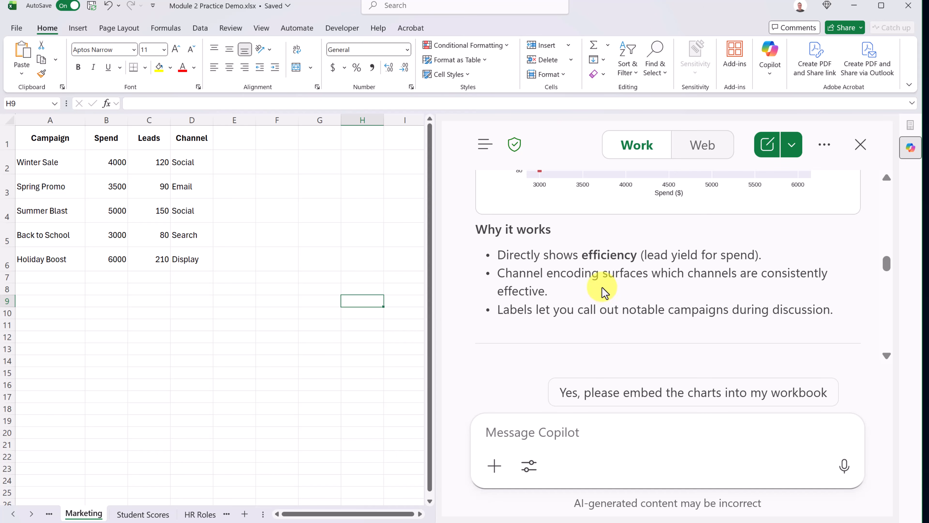
scroll(604, 292, down, 4)
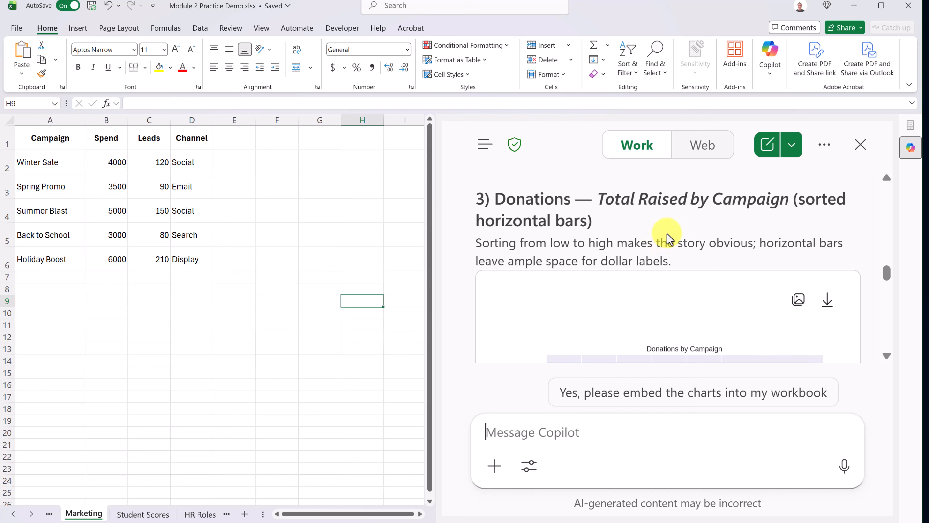
scroll(671, 234, down, 5)
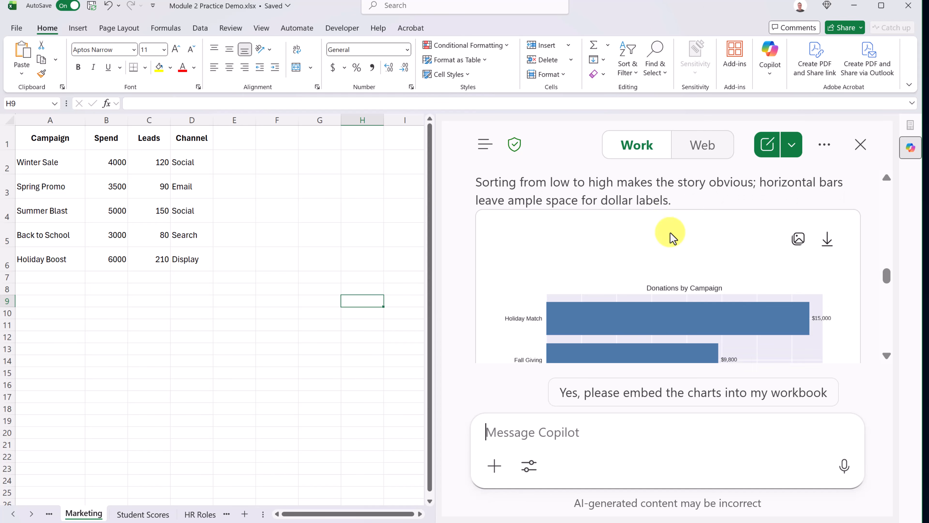
scroll(671, 233, down, 10)
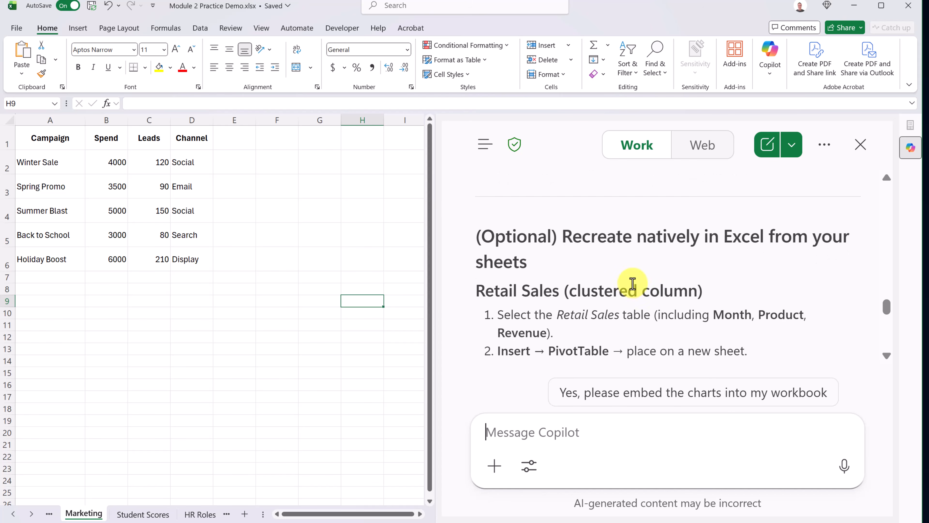
Step: Copy Copilot's Donations by Campaign chart as an image and paste it at cell A9 of the Marketing sheet
scroll(637, 274, up, 6)
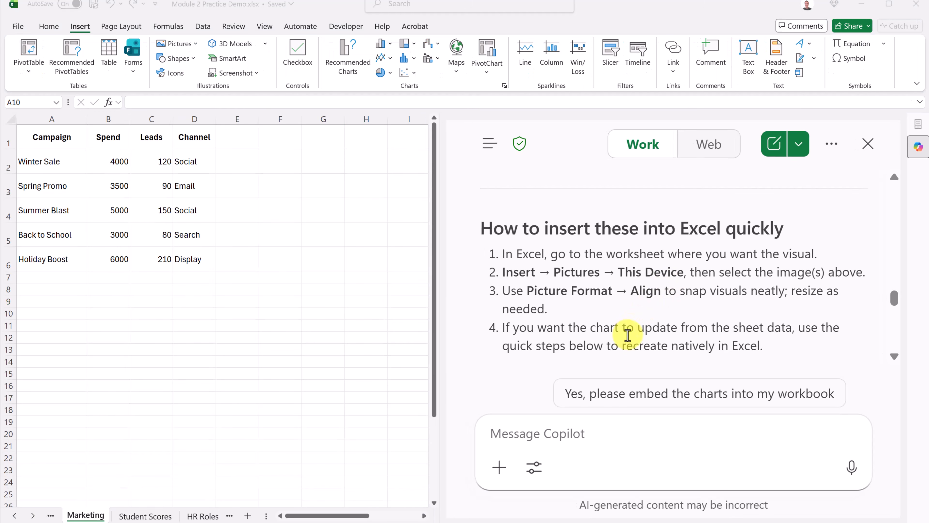
scroll(652, 290, up, 10)
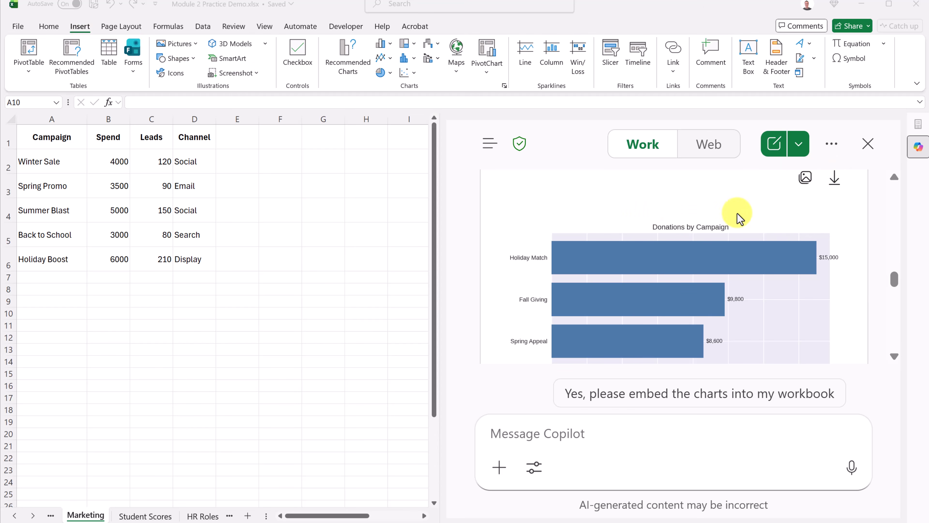
click(805, 179)
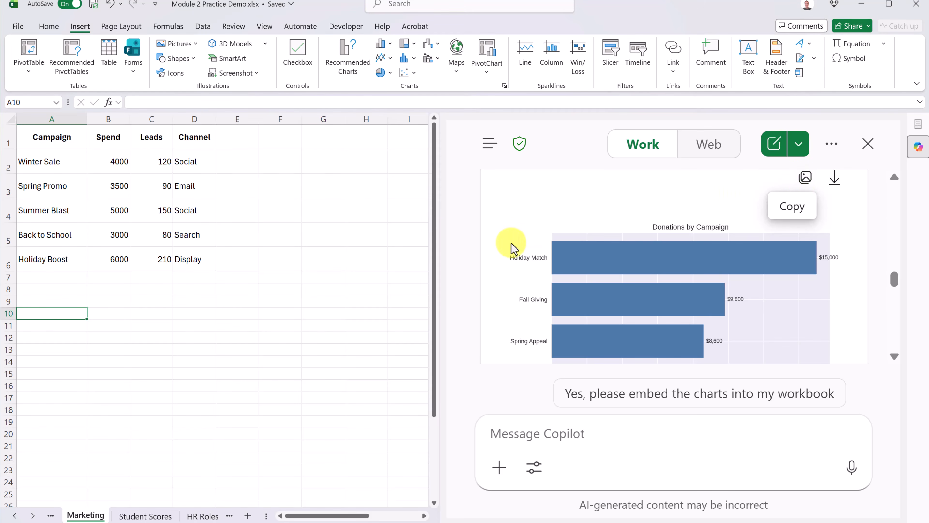
click(50, 300)
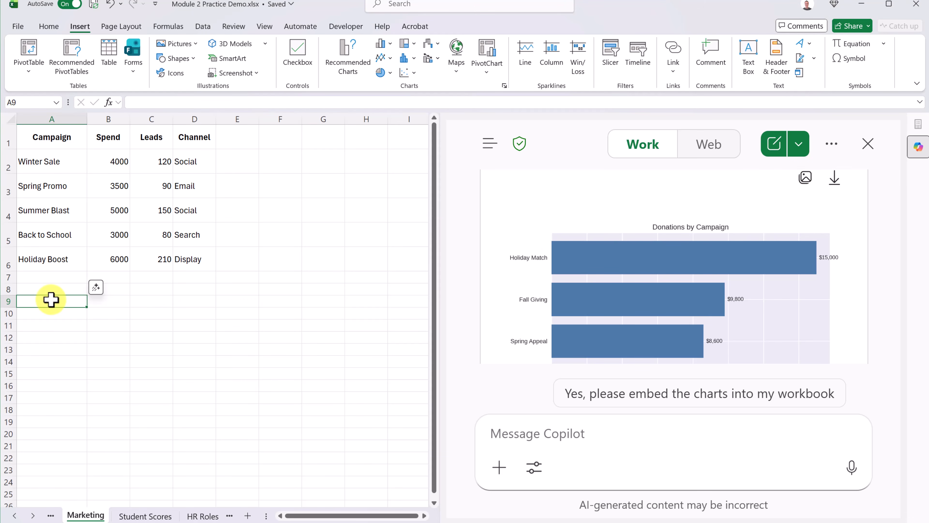
key(ctrl+v)
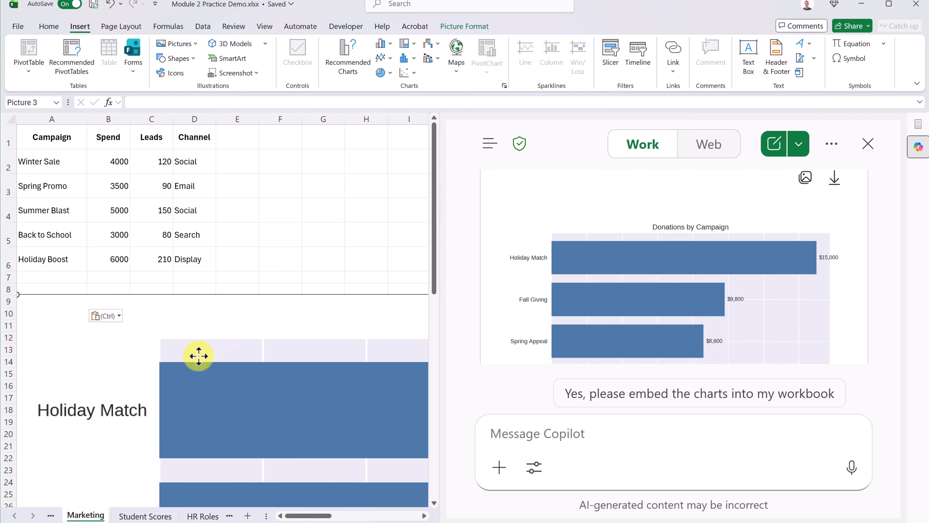
Step: Shrink and reposition the pasted Donations by Campaign picture below the campaign data, and remove it from the Marketing sheet
drag(16, 296, 158, 328)
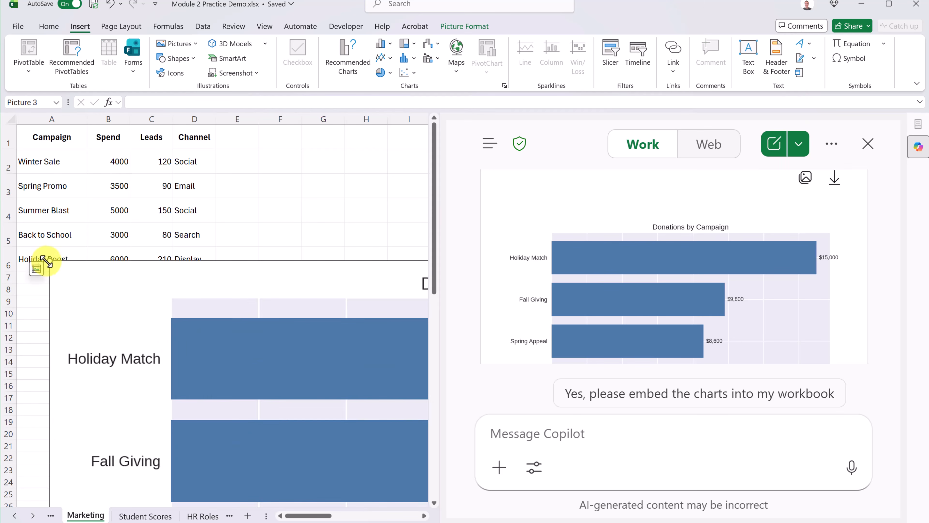
drag(39, 257, 189, 343)
drag(281, 397, 130, 324)
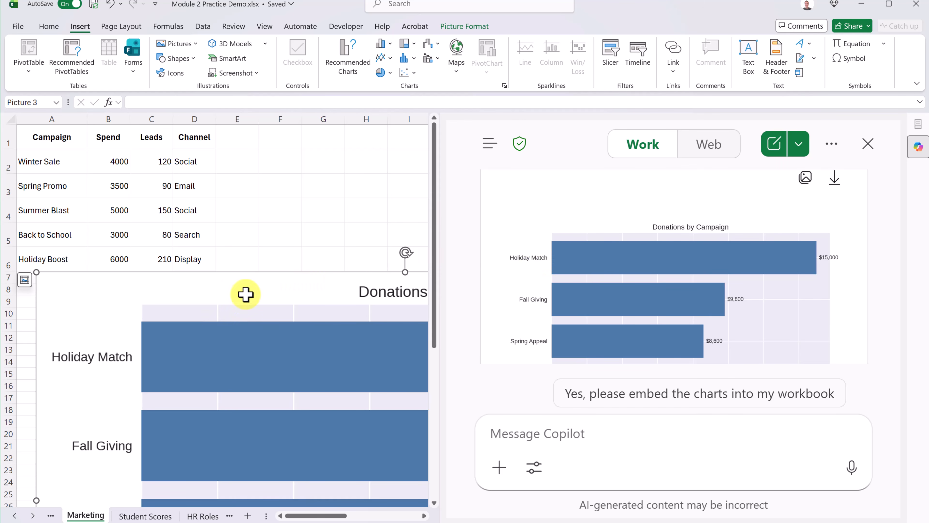
key(Delete)
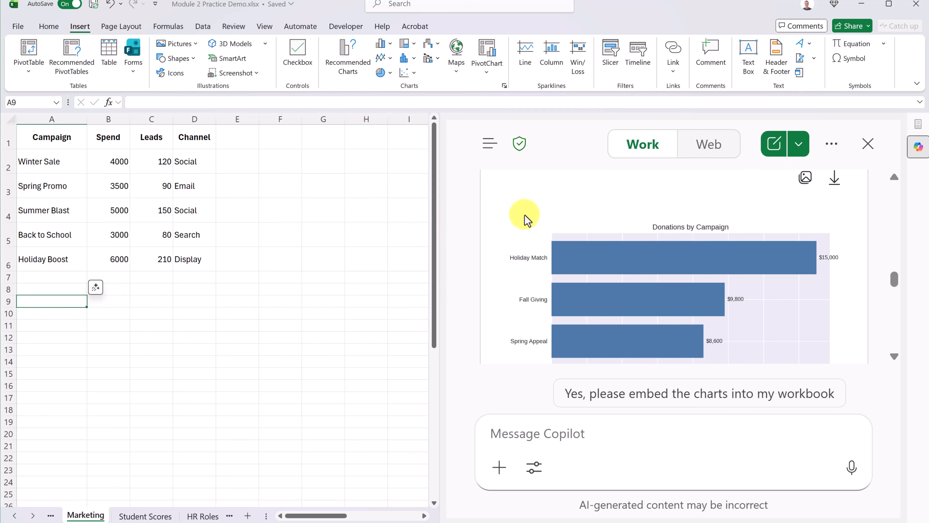
Step: Read Copilot's instructions for recreating the charts natively and send the suggested reply "Yes, please embed the charts into my workbook"
scroll(530, 238, down, 8)
scroll(537, 251, down, 10)
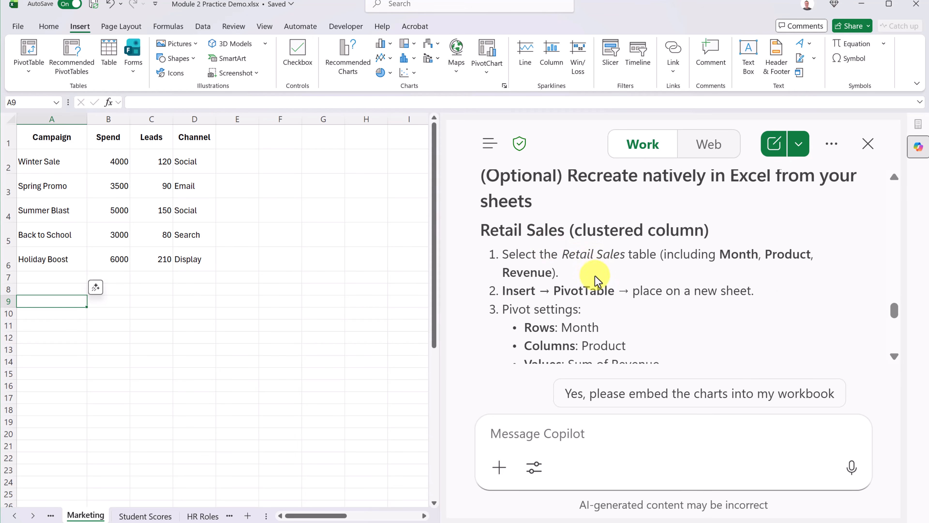
scroll(602, 282, down, 2)
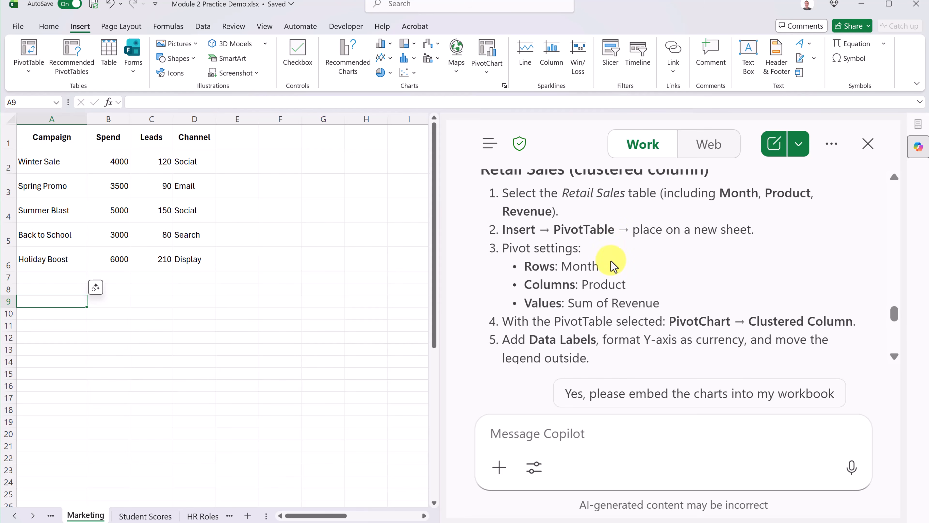
scroll(602, 271, down, 5)
scroll(598, 275, down, 5)
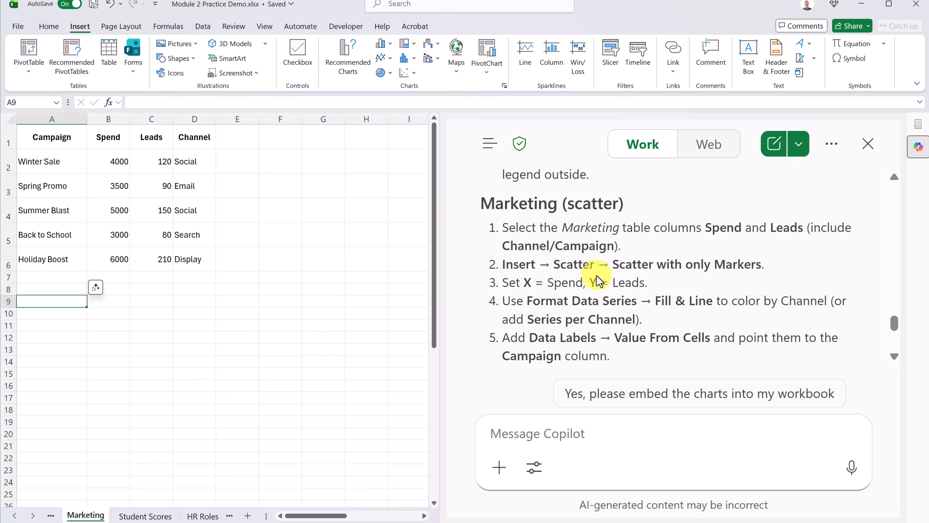
scroll(600, 274, down, 4)
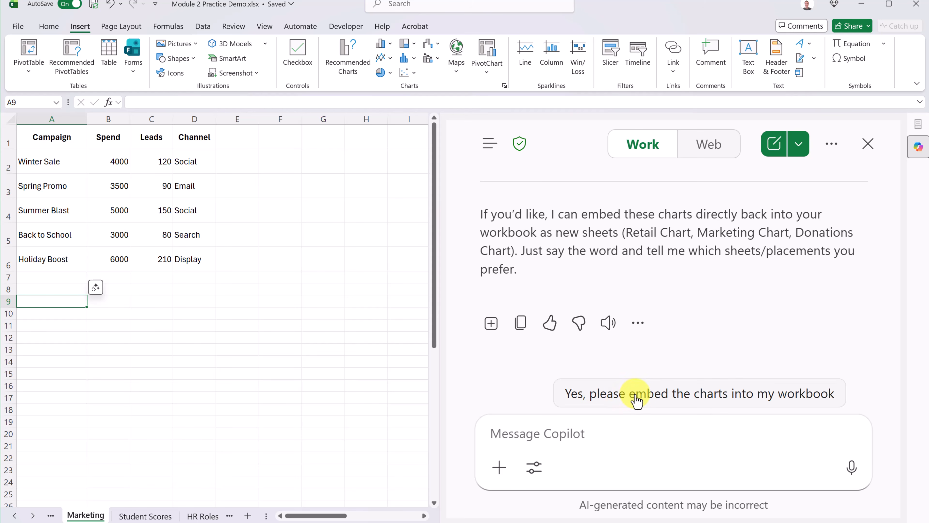
click(643, 400)
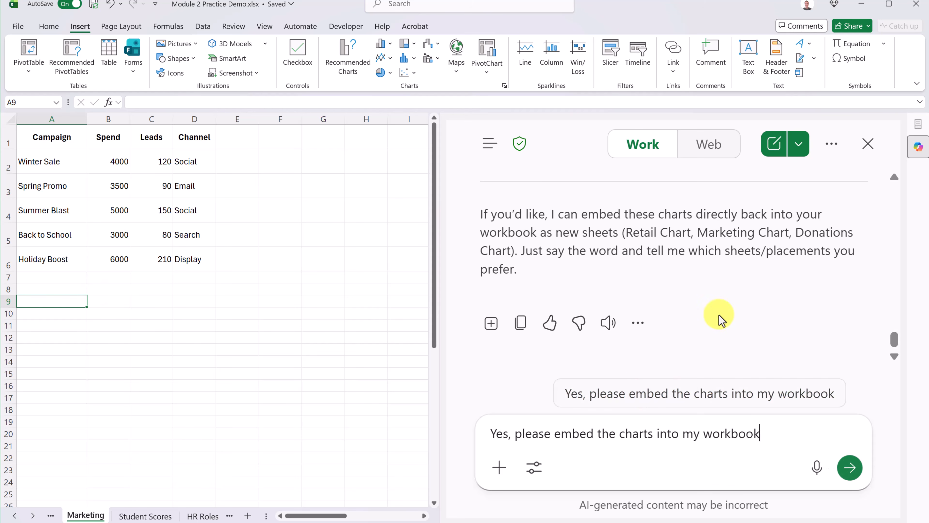
click(851, 469)
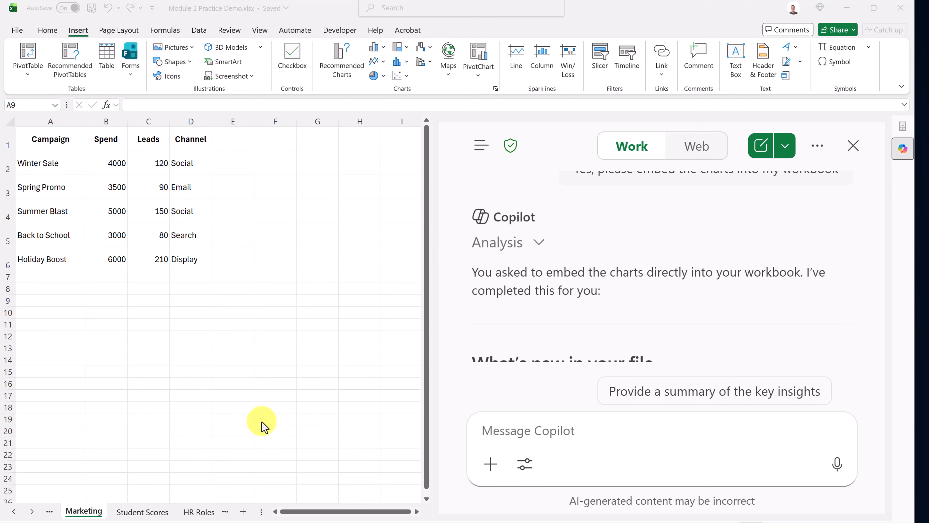
Step: Review Copilot's summary of the added worksheets, download Module 2 Practice Demo_with_charts.xlsx, and open it for editing
scroll(579, 287, down, 5)
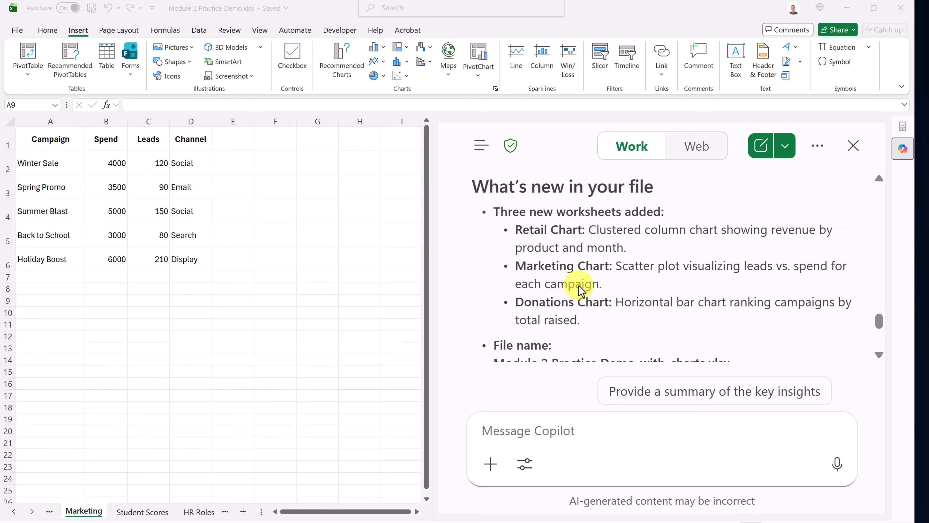
scroll(580, 289, down, 5)
scroll(580, 291, up, 3)
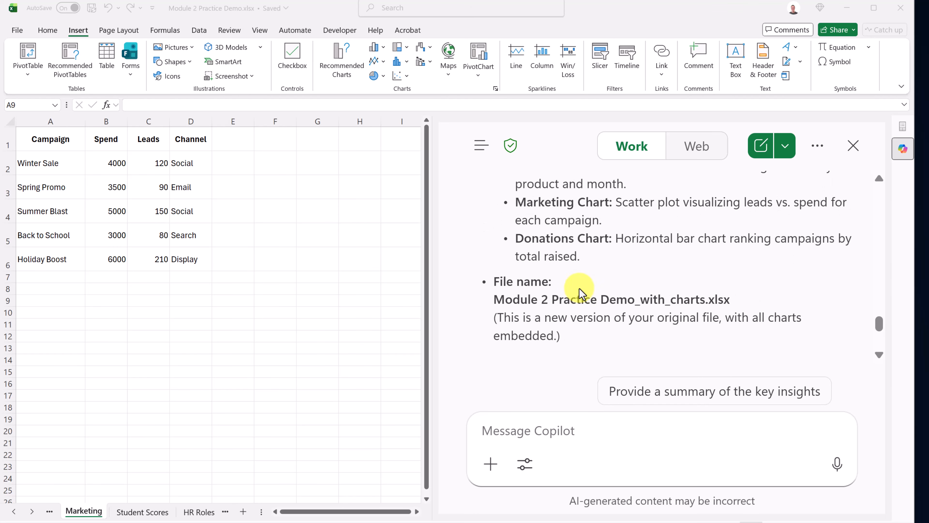
scroll(578, 293, down, 5)
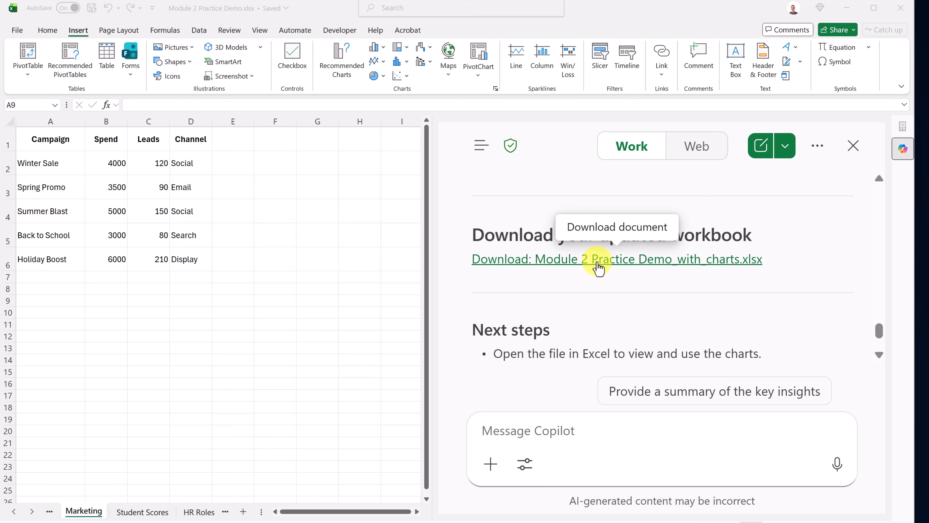
click(600, 259)
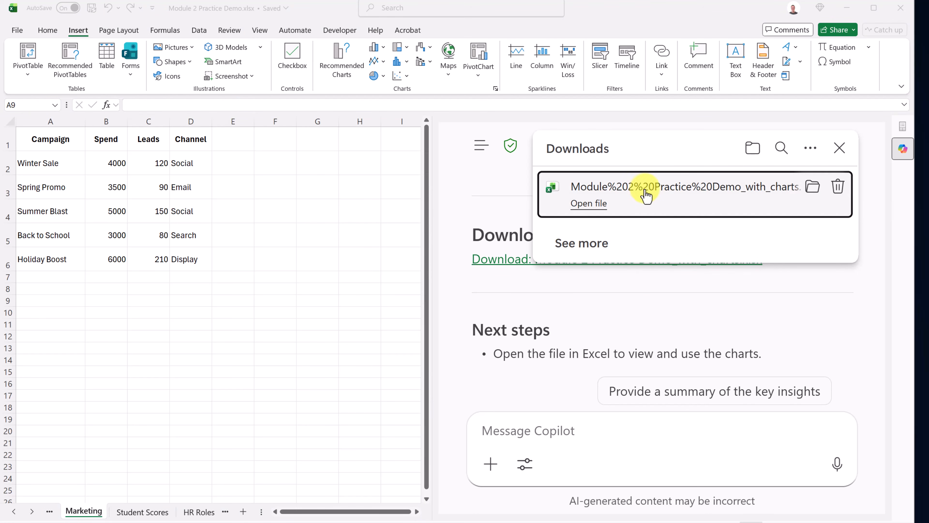
click(649, 194)
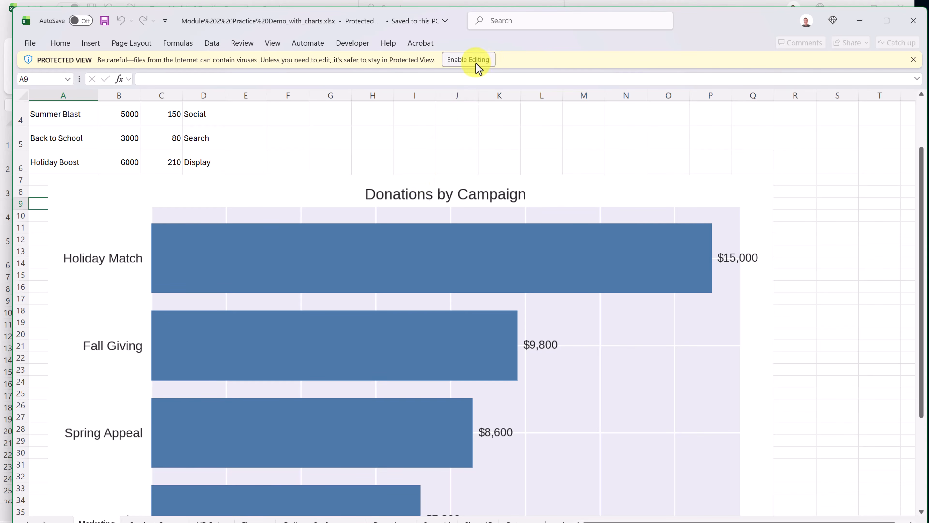
click(469, 60)
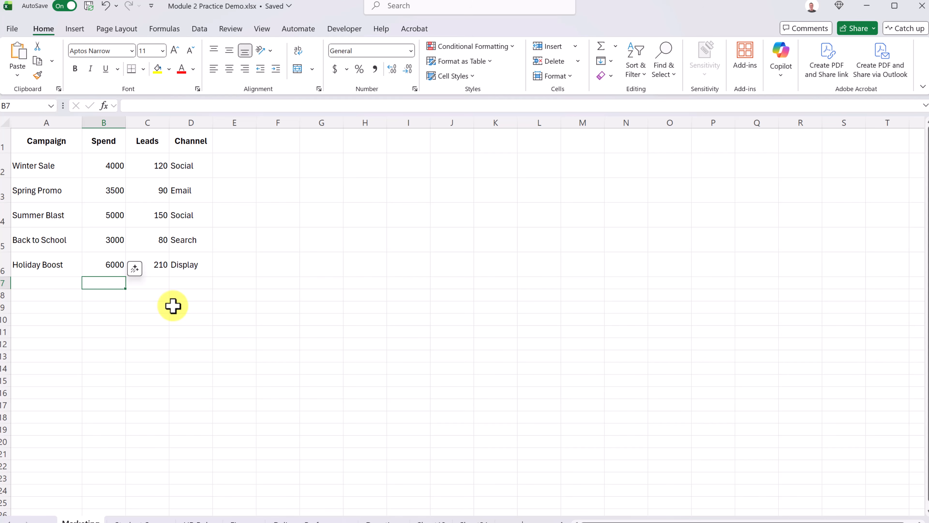
Step: Have Copilot "create an image that would match the topic from the marketing sheet" and paste the image at cell A10 of the Marketing sheet
click(109, 185)
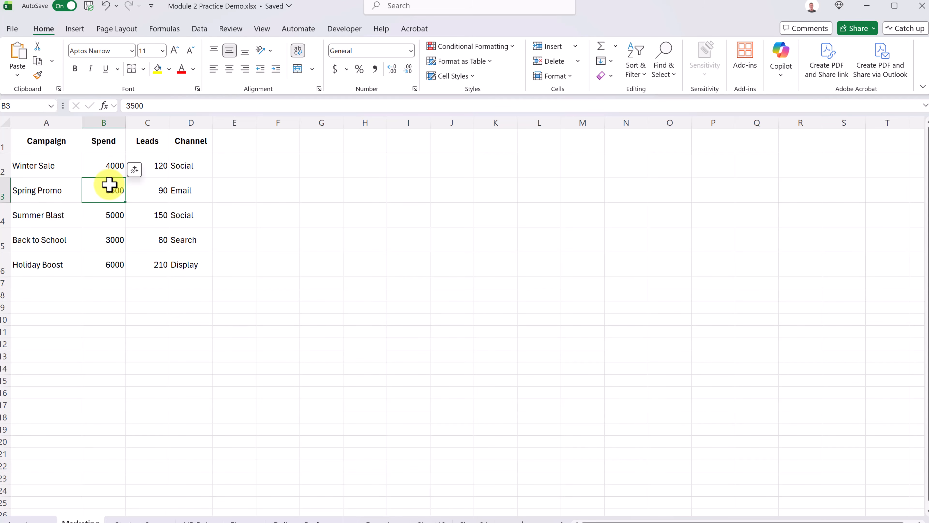
click(781, 56)
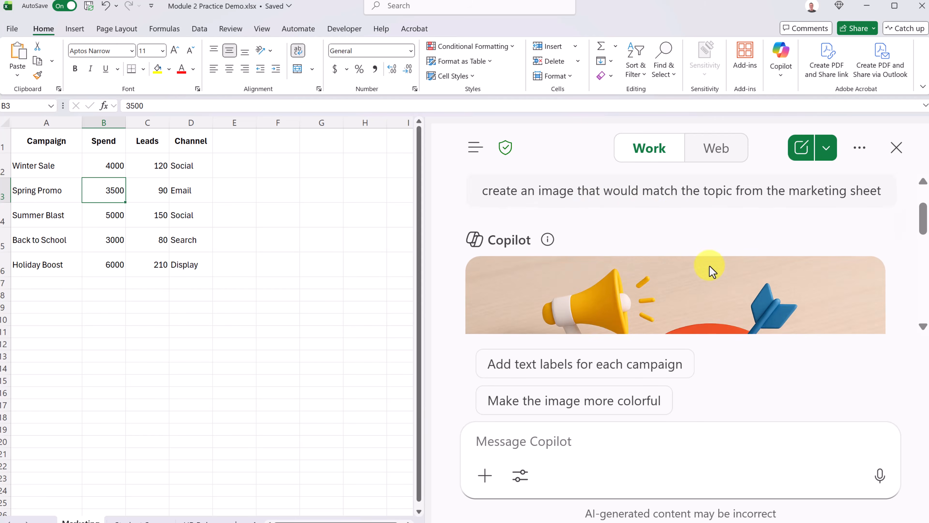
scroll(711, 273, down, 3)
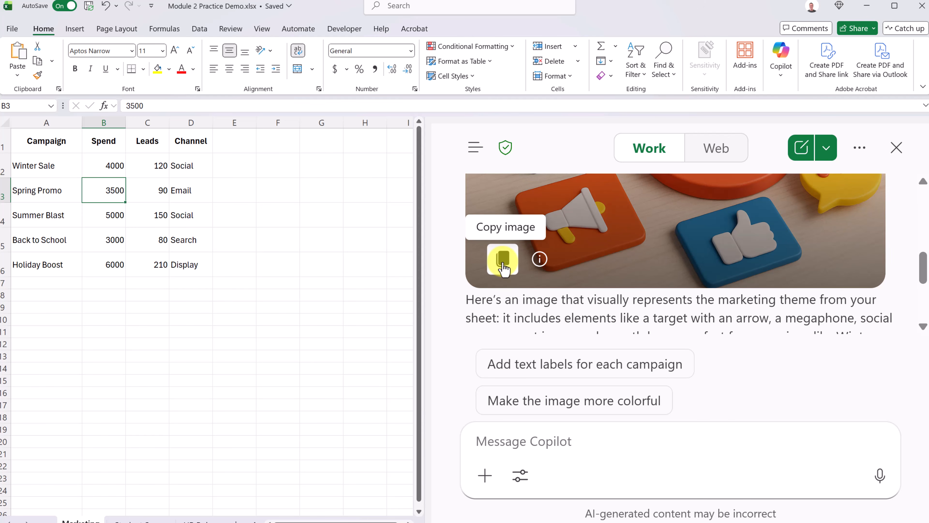
click(503, 260)
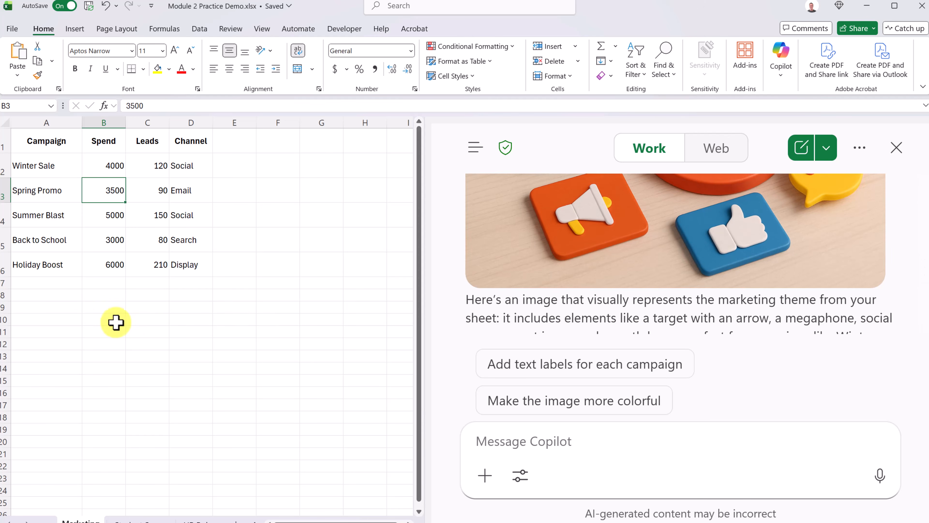
click(60, 319)
key(ctrl+v)
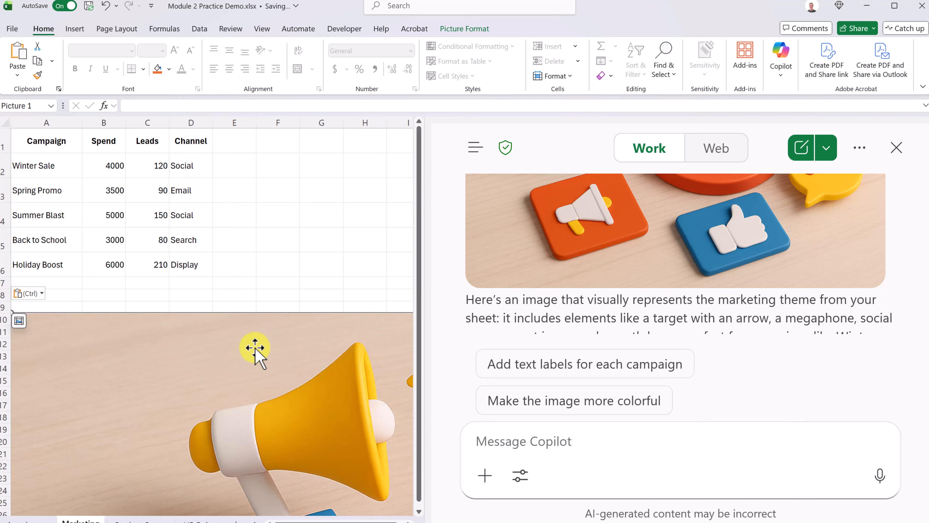
scroll(255, 348, down, 1)
scroll(653, 290, up, 3)
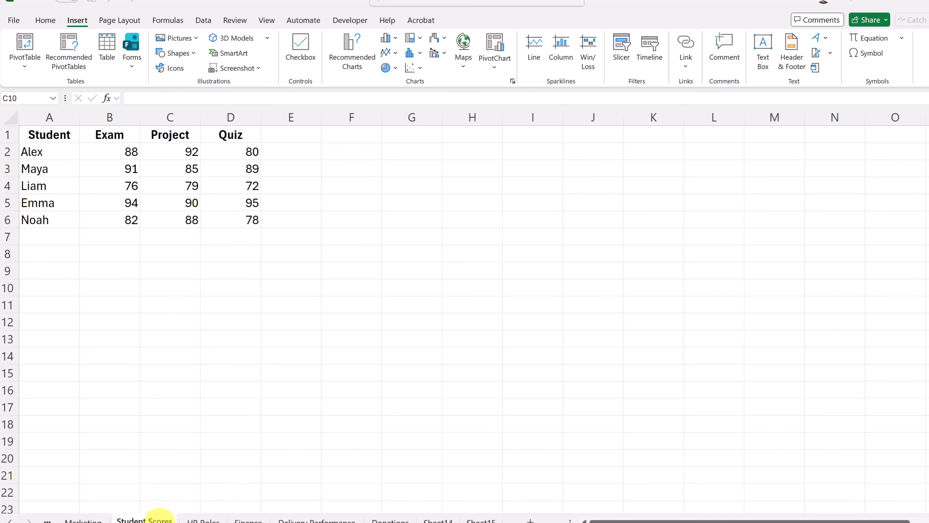
Step: Select the student data in A1:D6 on the Student Scores sheet and have Copilot suggest a formula column
drag(54, 132, 259, 227)
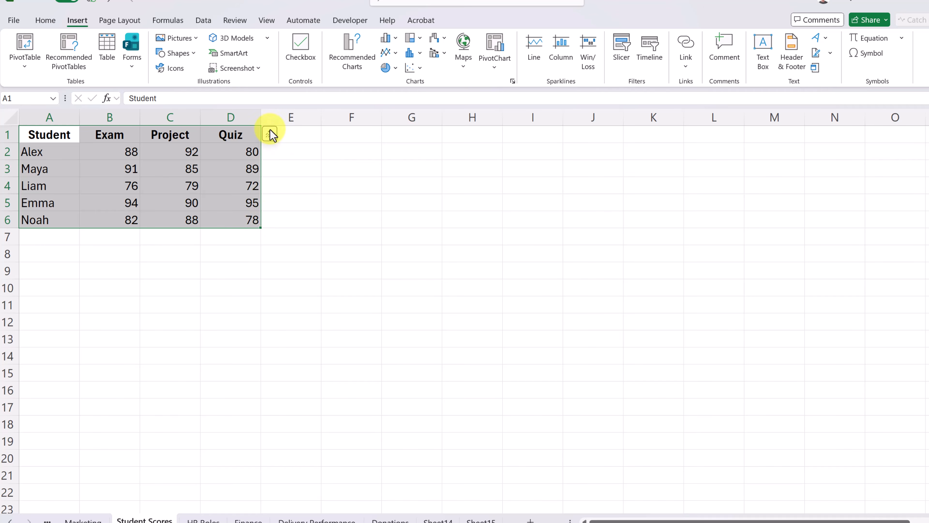
click(270, 134)
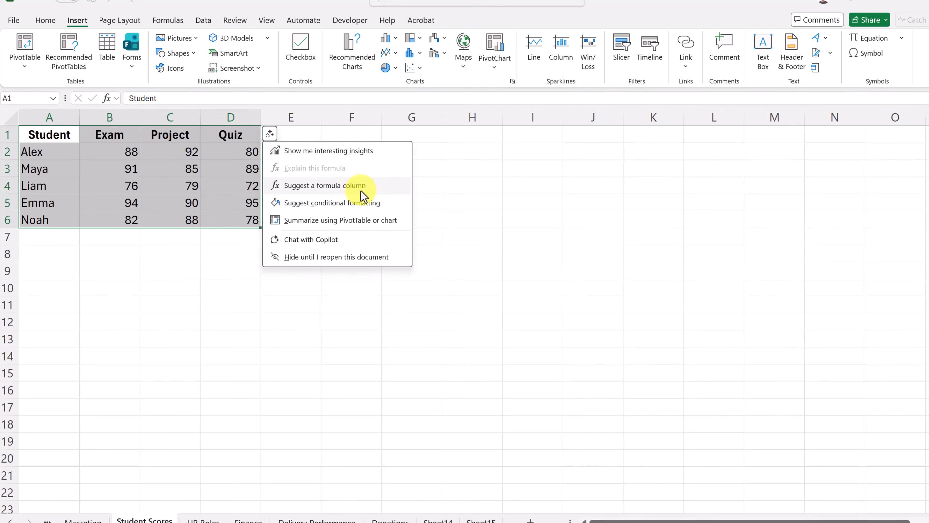
click(345, 185)
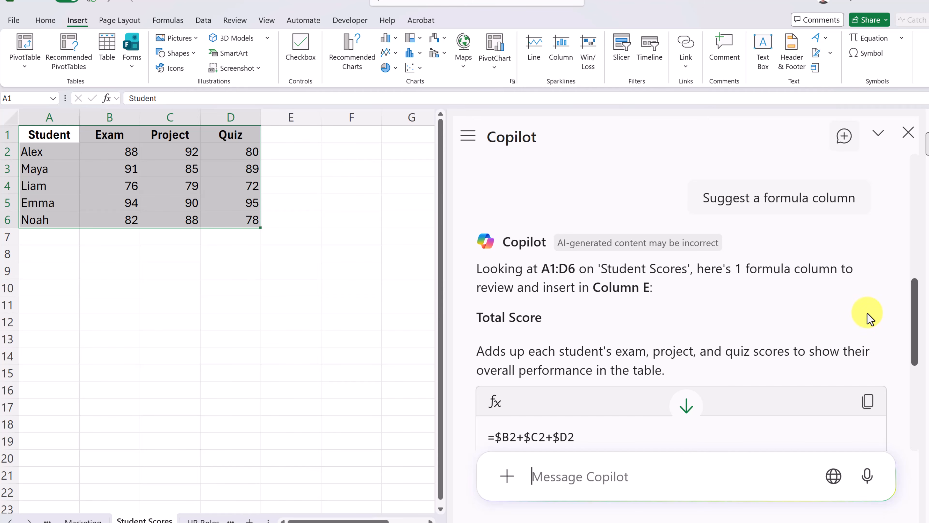
Step: Read the explanation of Copilot's suggested Total Score formula and insert it as column E of the student table
scroll(863, 318, down, 2)
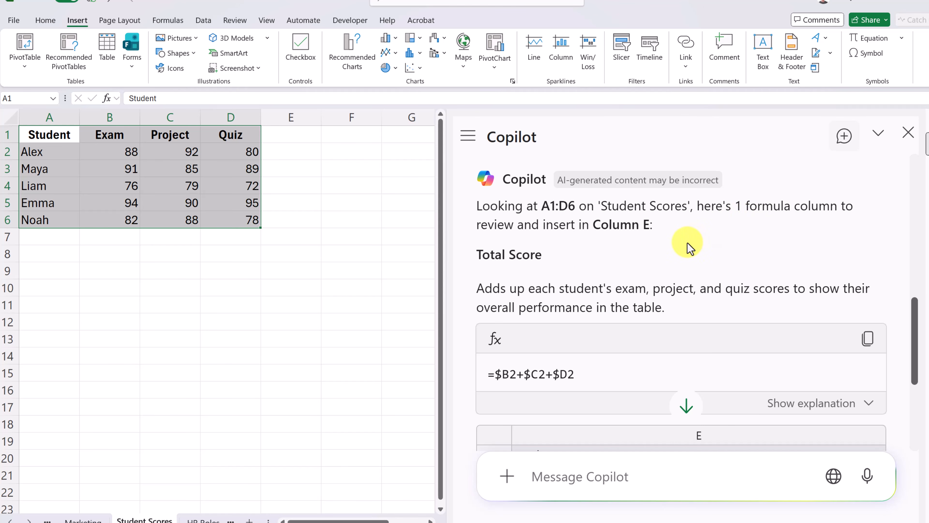
scroll(690, 244, down, 2)
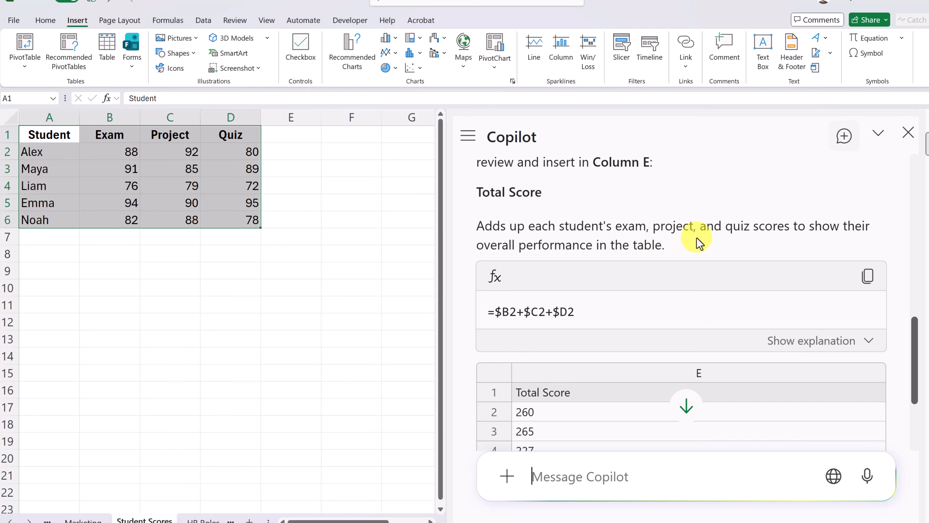
scroll(735, 256, down, 2)
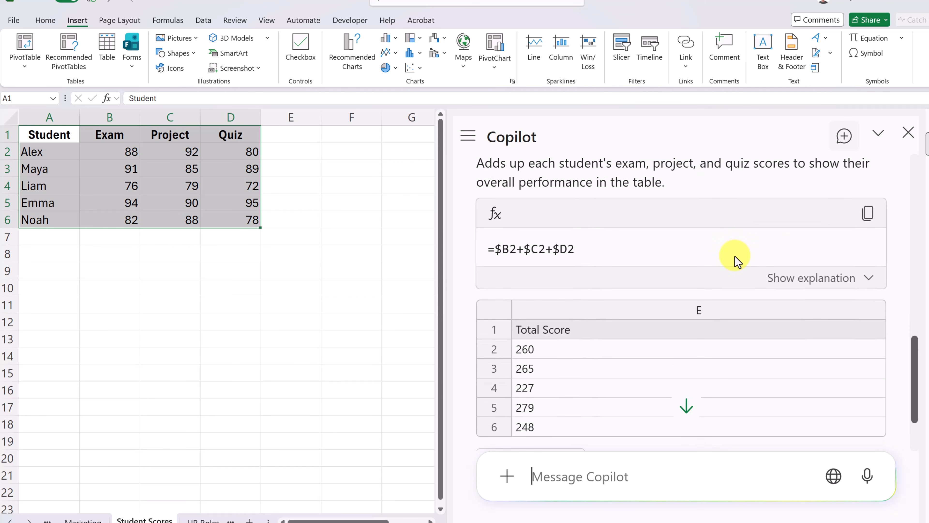
click(853, 284)
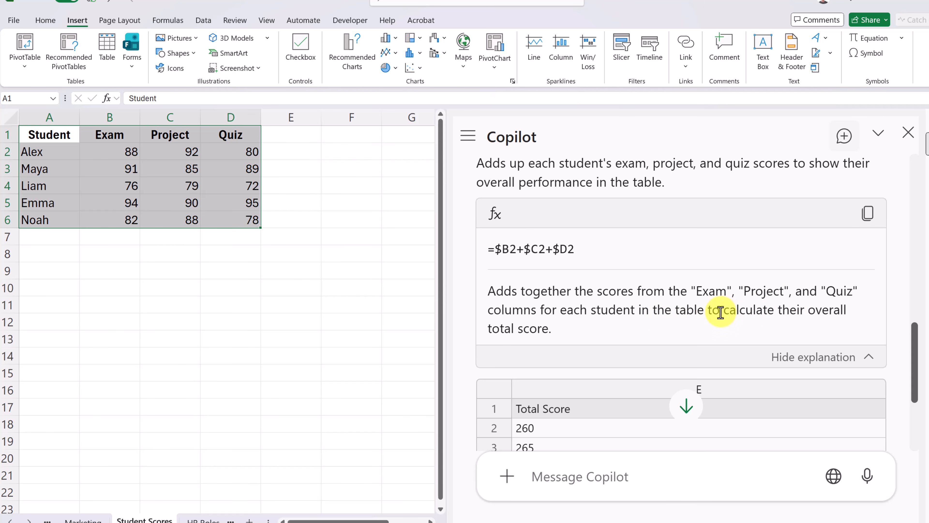
scroll(662, 311, down, 3)
scroll(718, 306, down, 1)
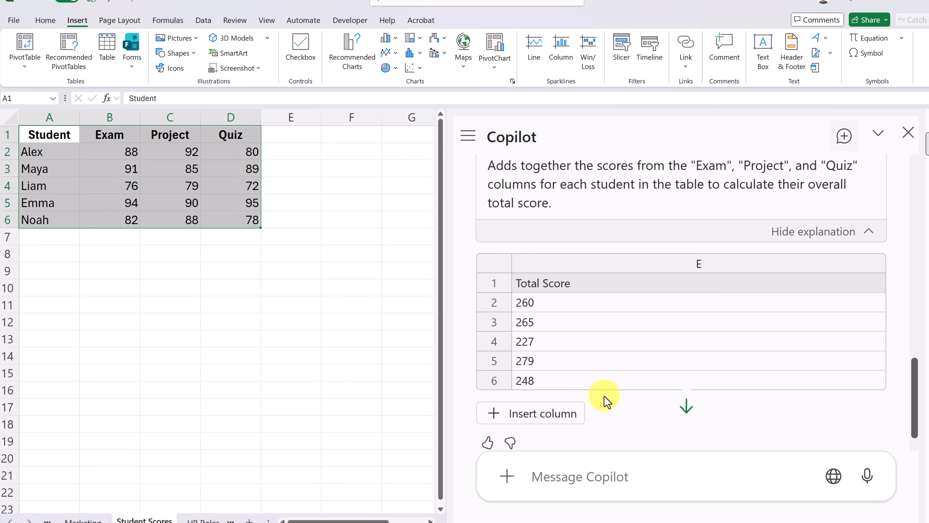
mouse_move(556, 423)
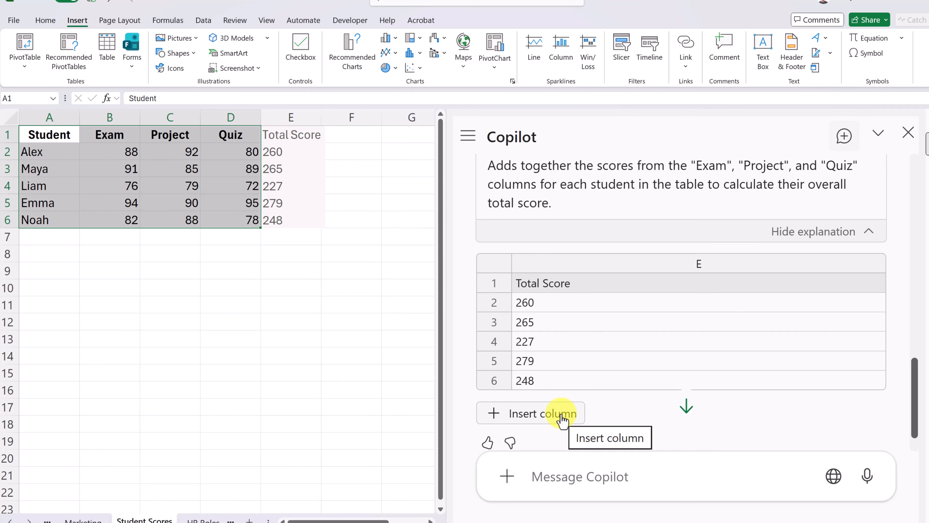
click(561, 418)
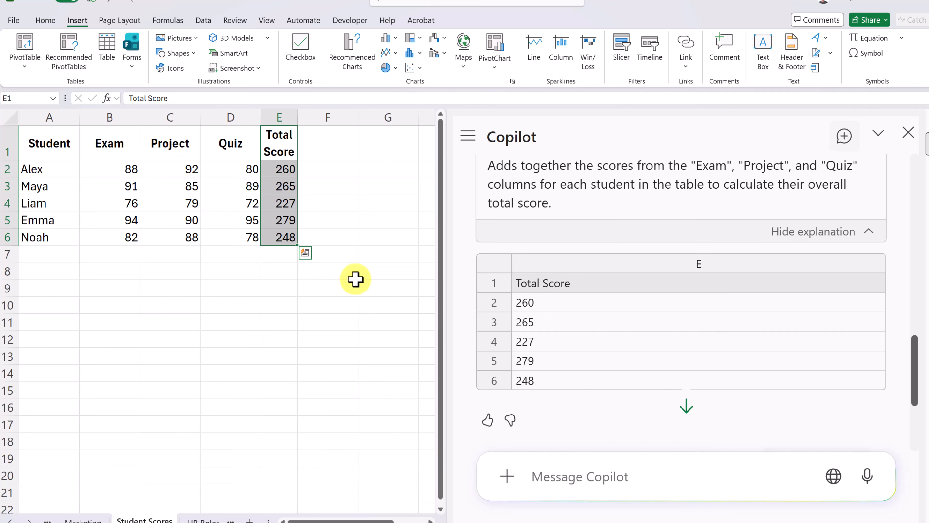
Step: Inspect the inserted Total Score formulas in cells E2 and E5
click(275, 270)
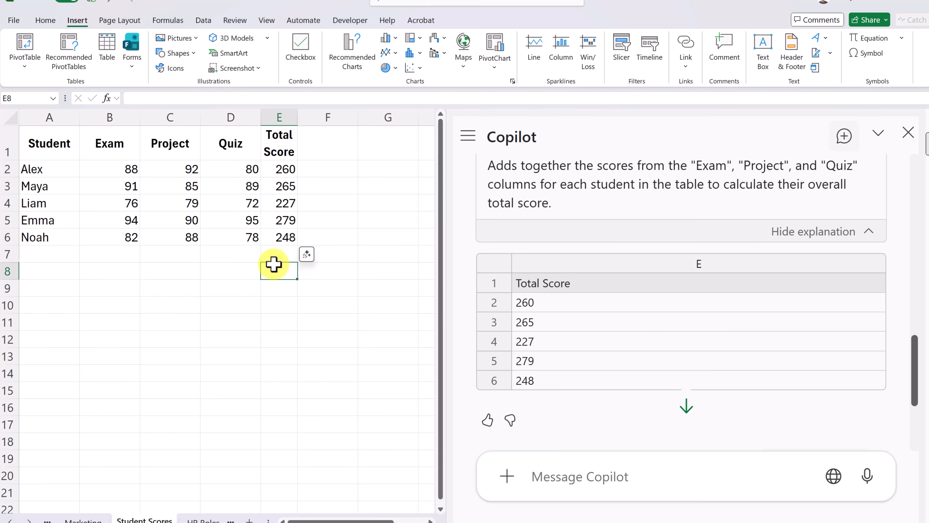
double_click(283, 170)
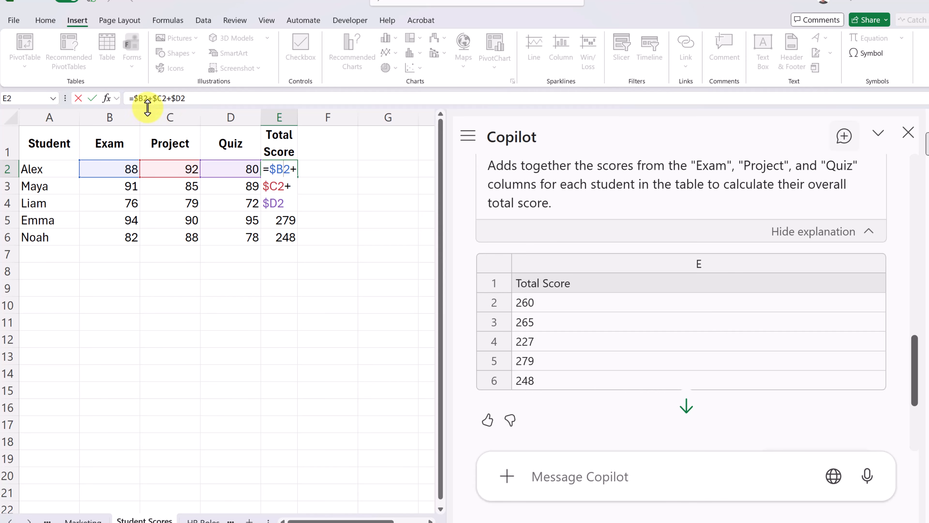
double_click(277, 221)
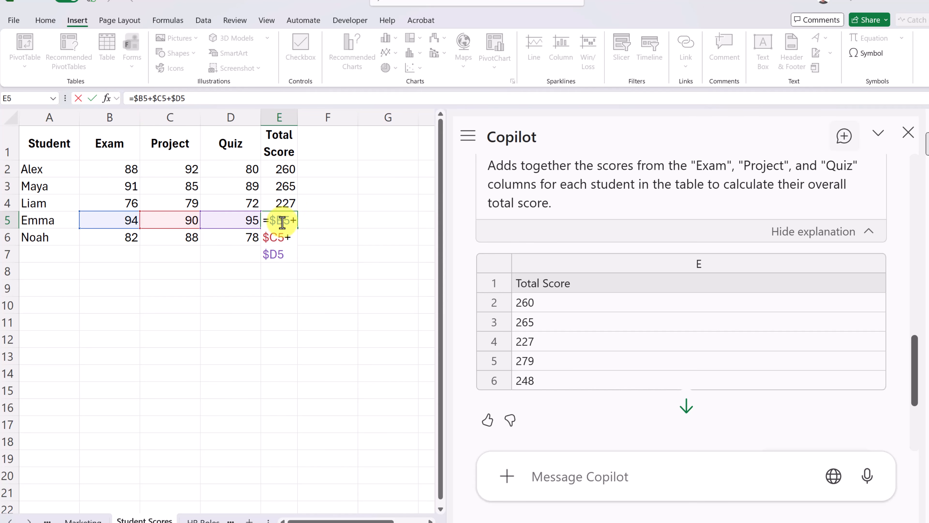
key(Return)
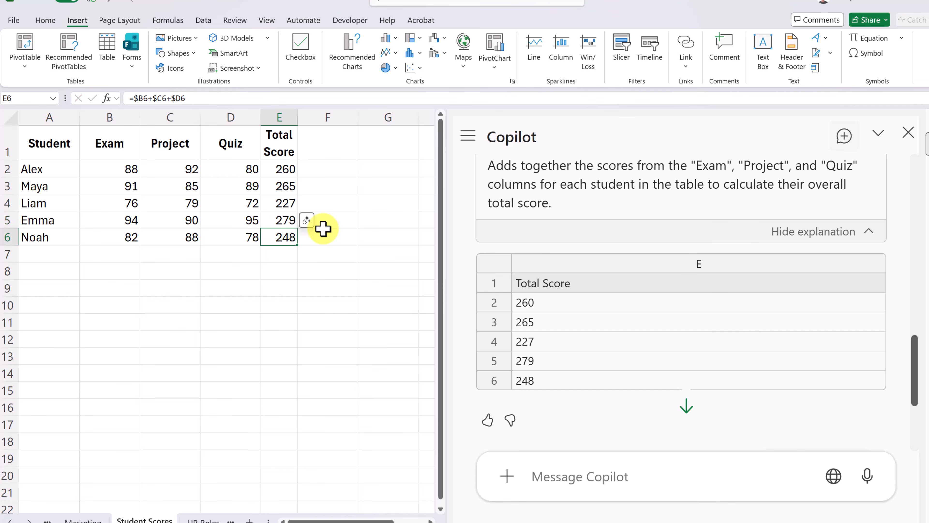
Step: Ask Copilot to "Create a weighted final grade using 40% exam, 30% project, and 30% quiz."
scroll(560, 276, down, 1)
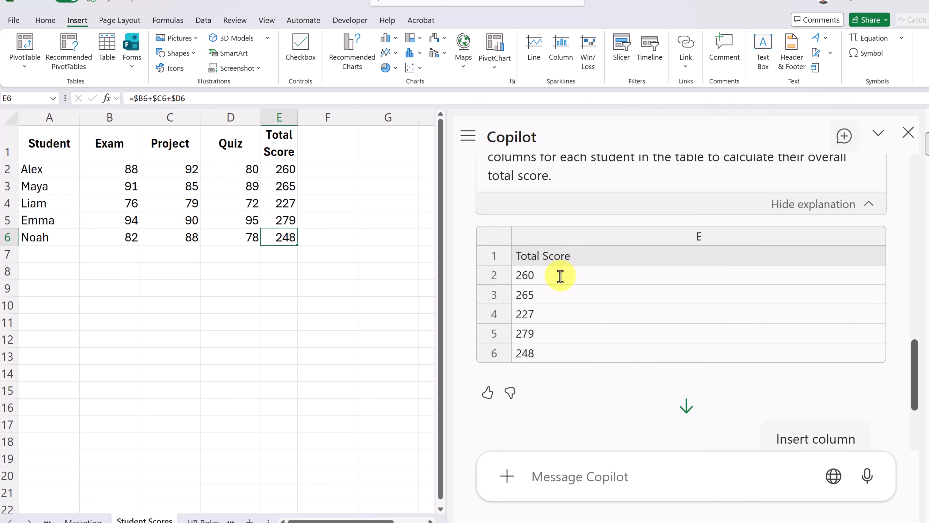
scroll(560, 276, down, 3)
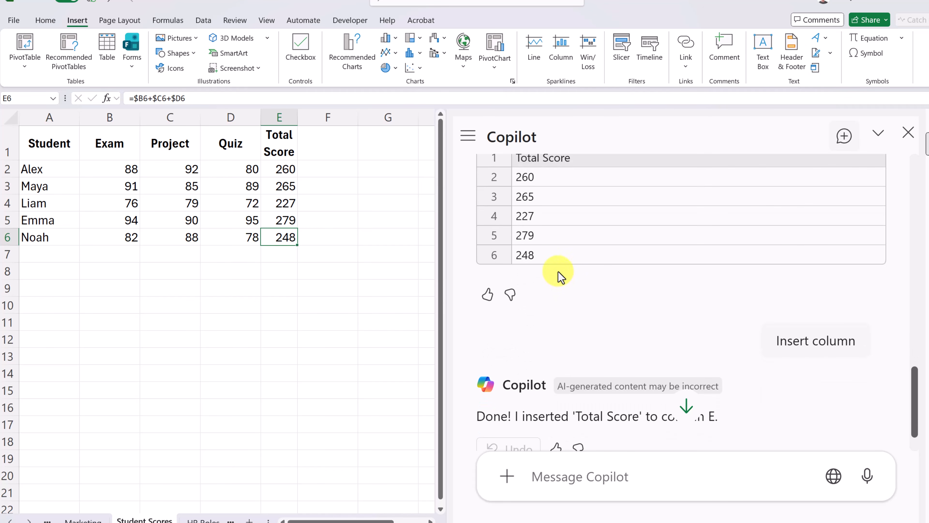
click(560, 475)
key(ctrl+v)
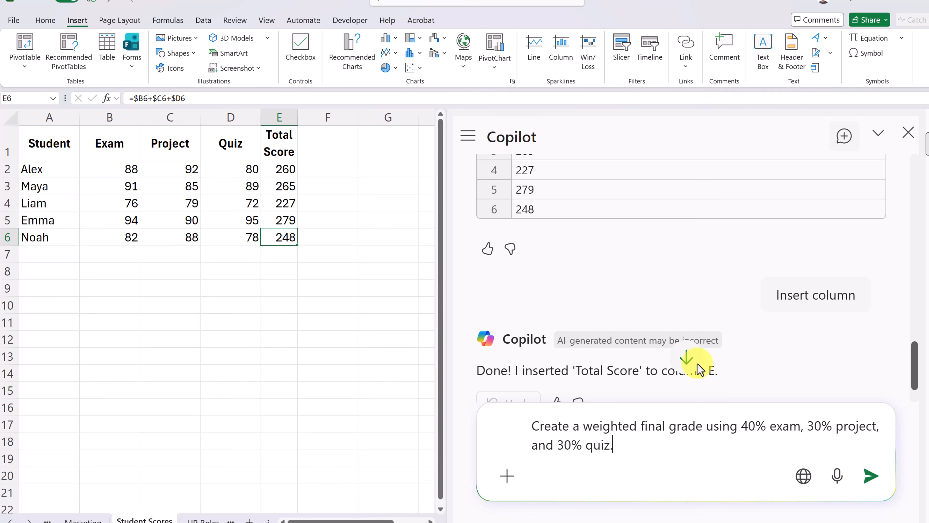
click(876, 476)
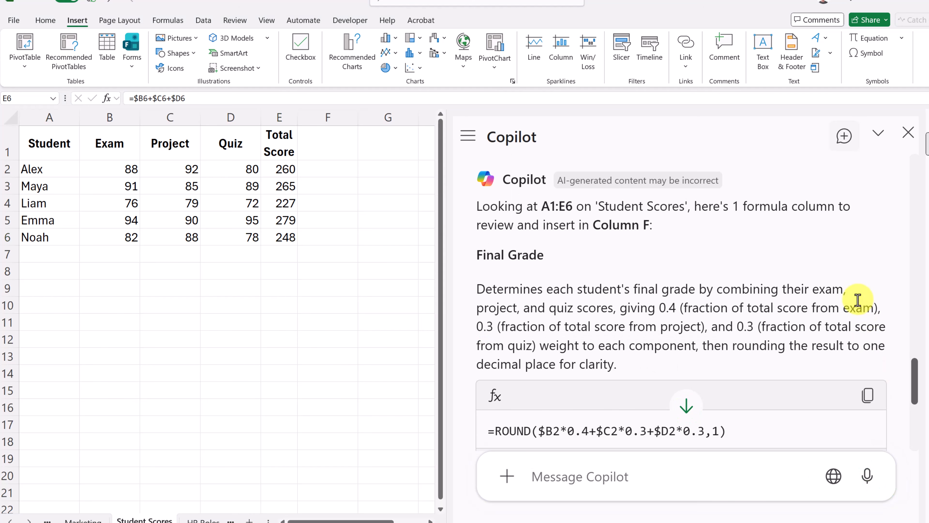
Step: Read the explanation of the suggested weighted grade formula and insert the Final Grade column in column F
scroll(819, 305, down, 2)
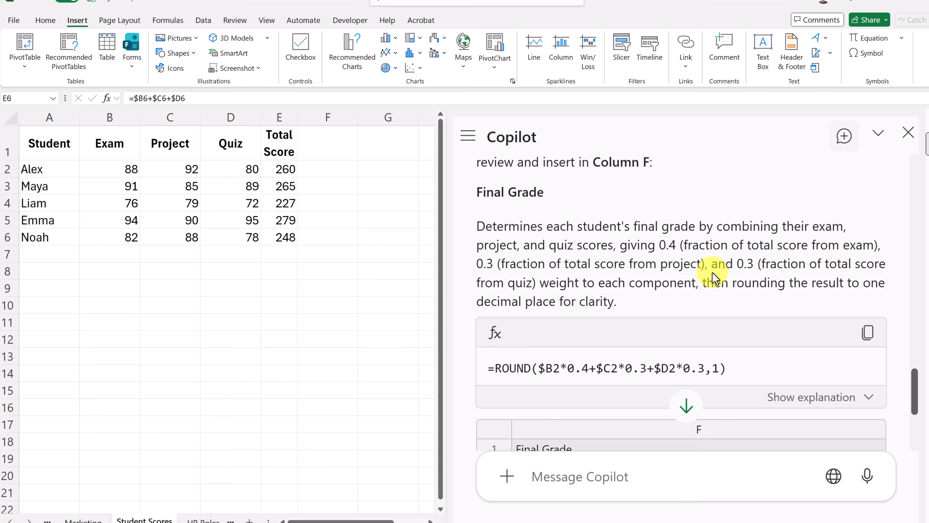
scroll(714, 278, down, 2)
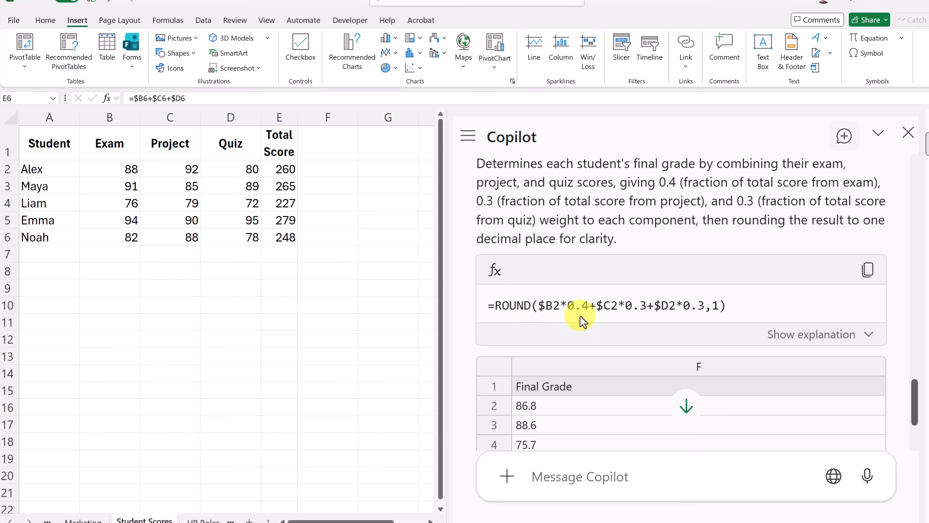
click(804, 335)
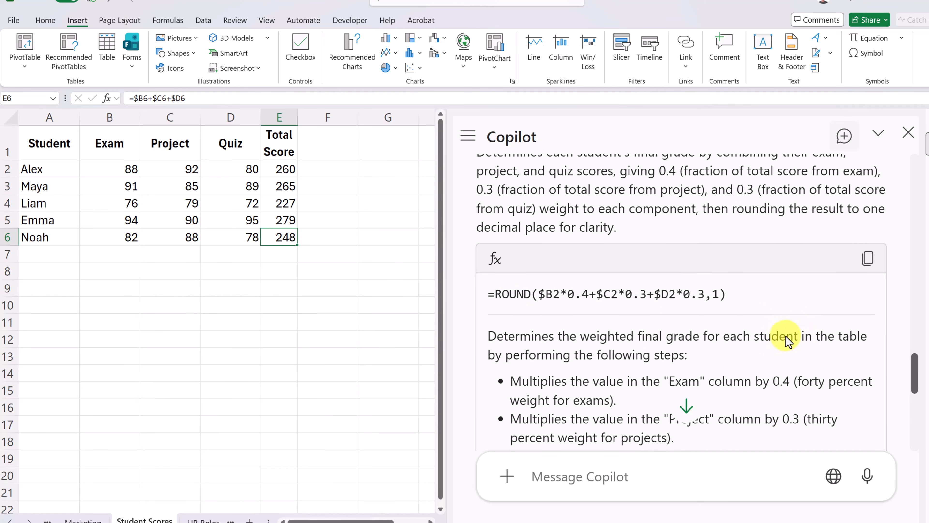
scroll(786, 340, down, 4)
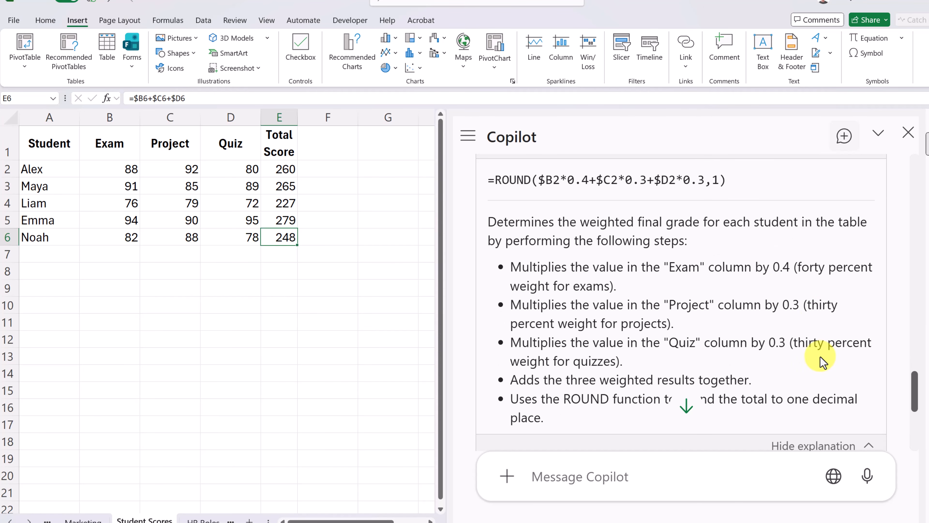
scroll(660, 348, down, 2)
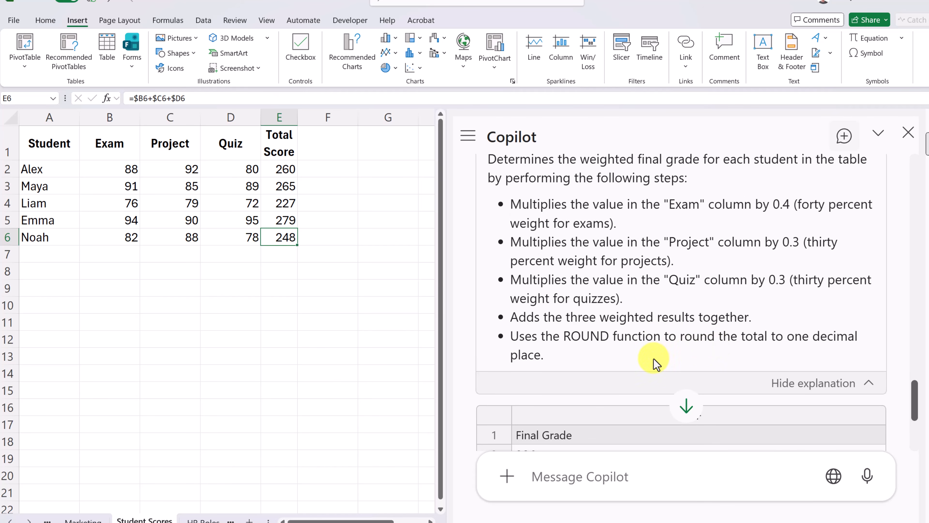
scroll(637, 361, up, 4)
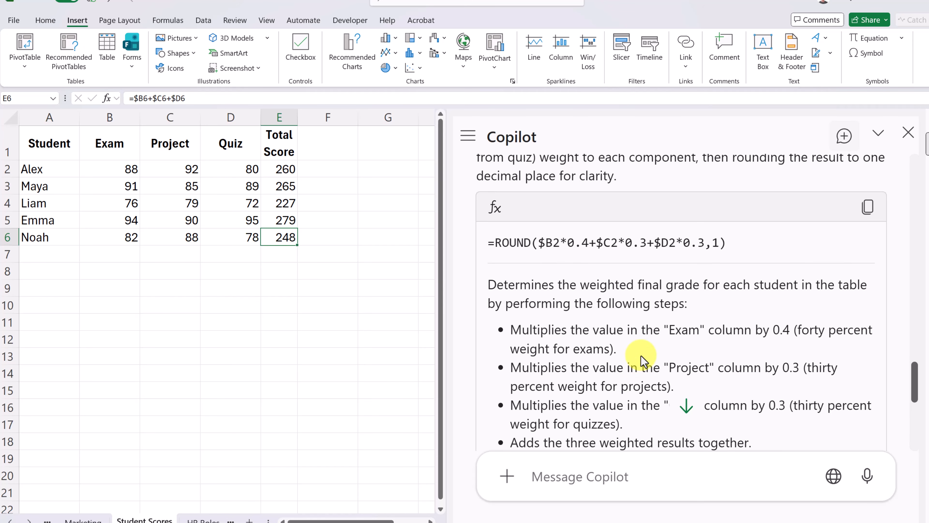
scroll(630, 322, down, 9)
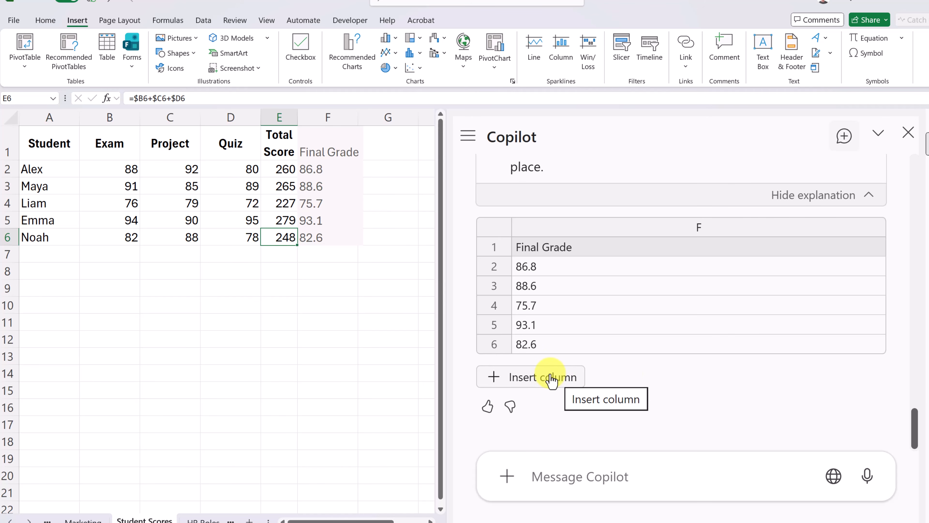
click(551, 380)
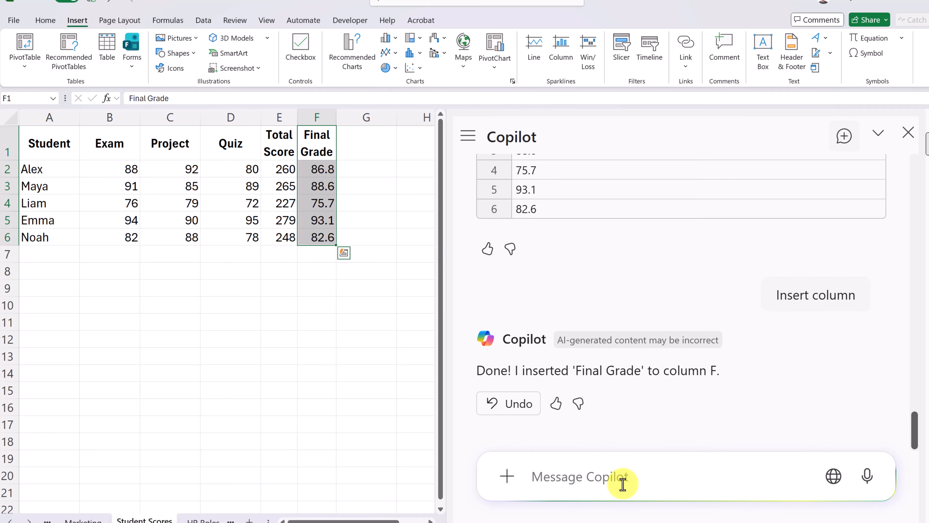
Step: Ask Copilot to "Explain this formula in simple terms." and to "Create a performance rating of High, Medium, or Low based on the final grade."
text(Explain this formula in simple terms.)
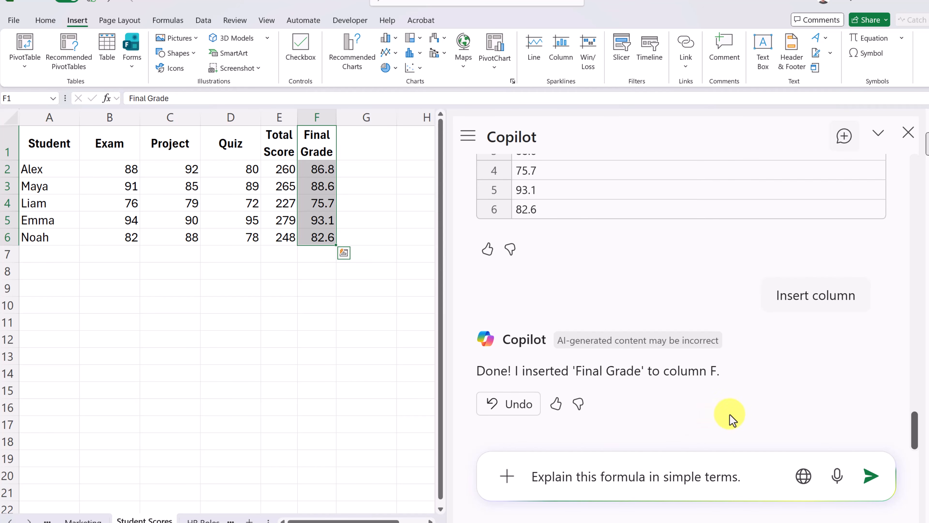
click(871, 476)
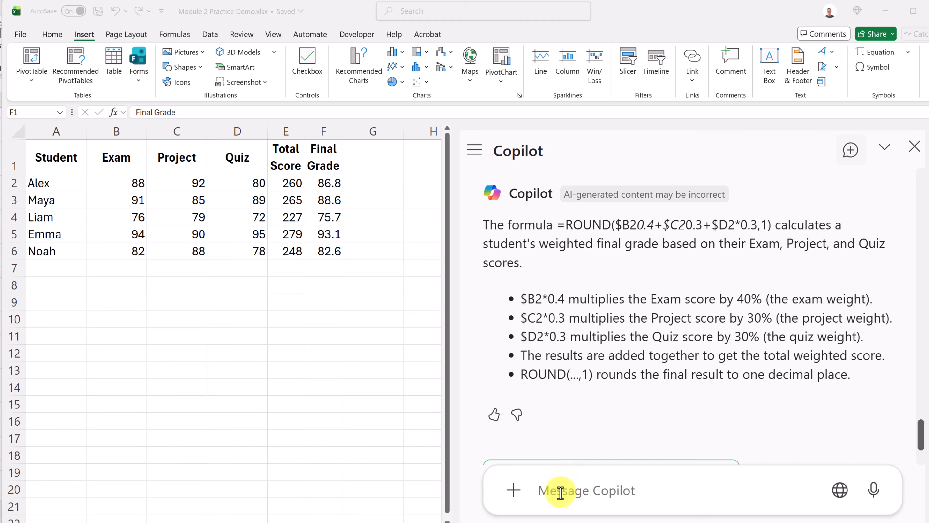
click(560, 493)
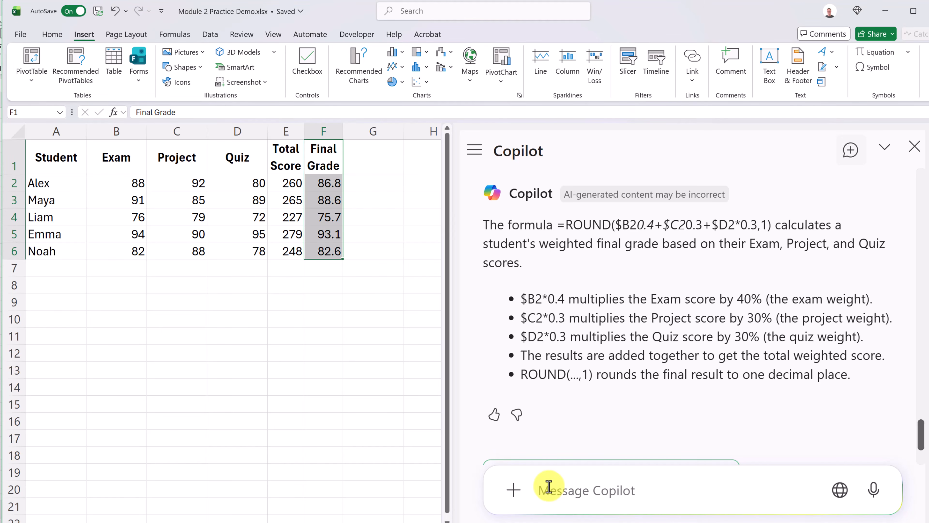
text(Create a performance rating of High, Medium, or Low based on the final grade.)
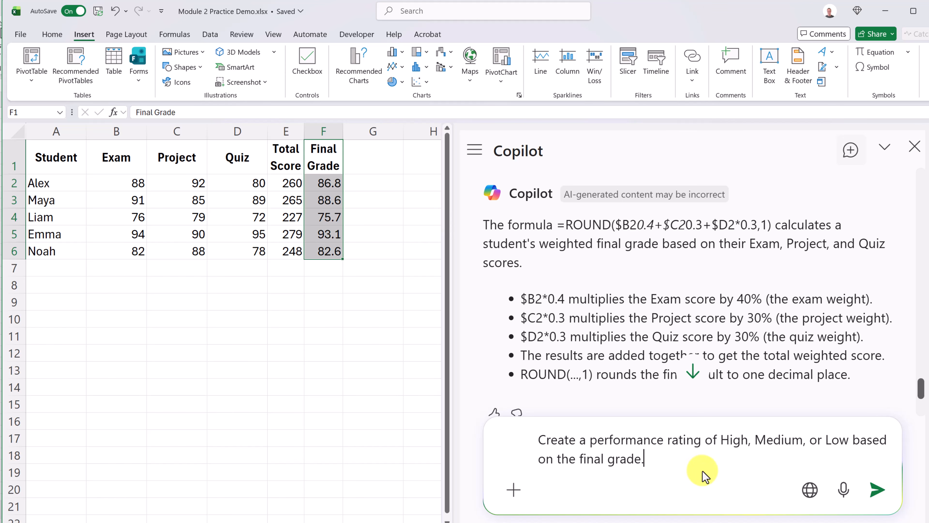
click(877, 489)
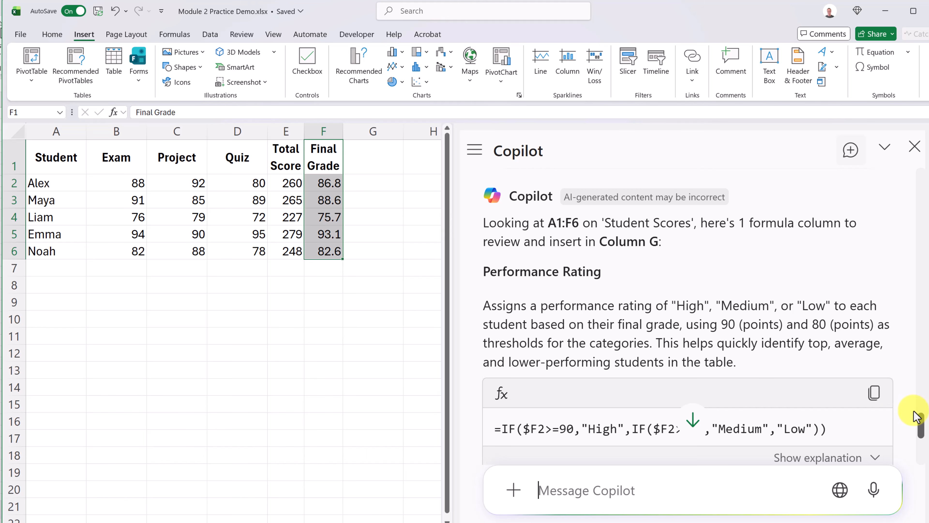
Step: Insert the suggested Performance Rating column in column G and check the formula in cell G2
scroll(737, 339, down, 2)
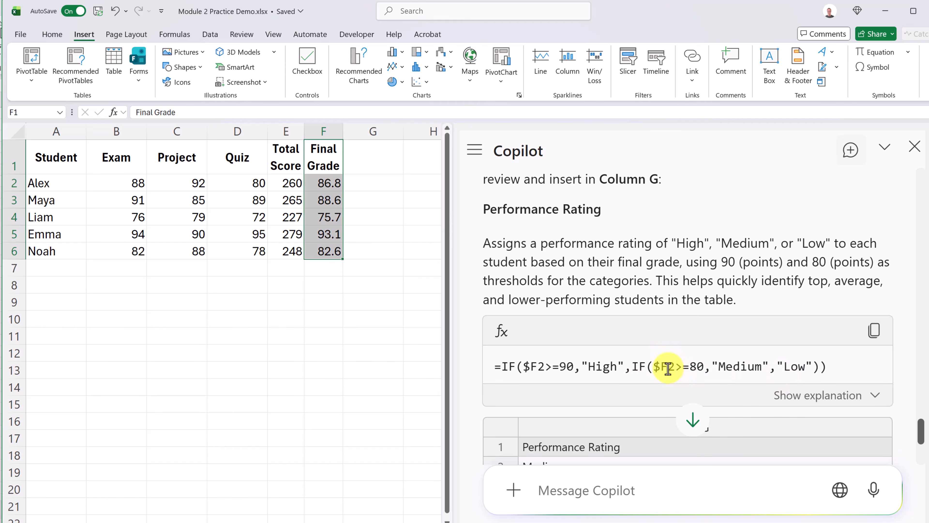
scroll(668, 368, down, 3)
scroll(637, 361, down, 2)
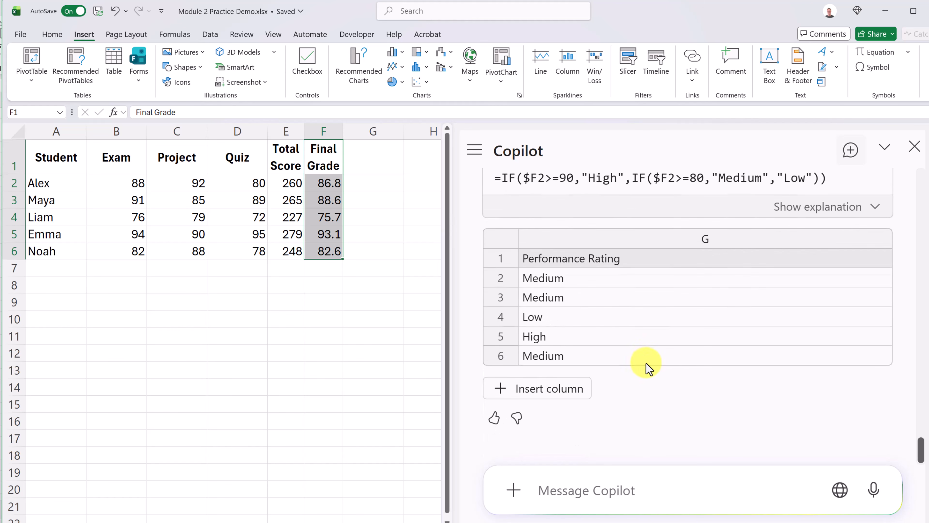
mouse_move(570, 392)
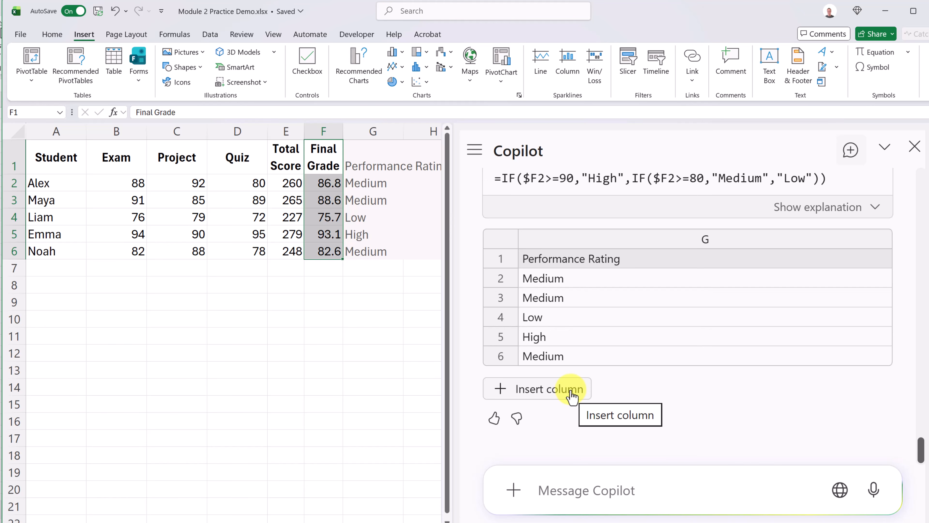
click(569, 393)
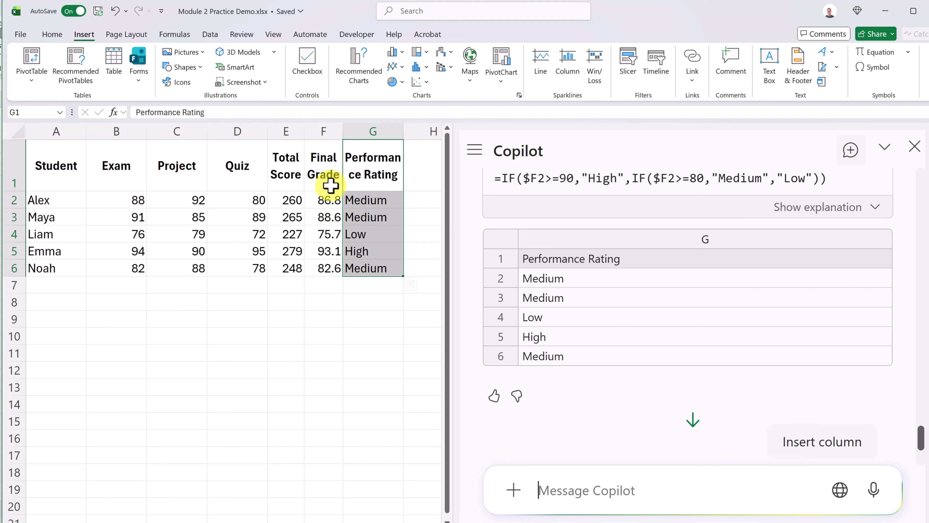
click(372, 202)
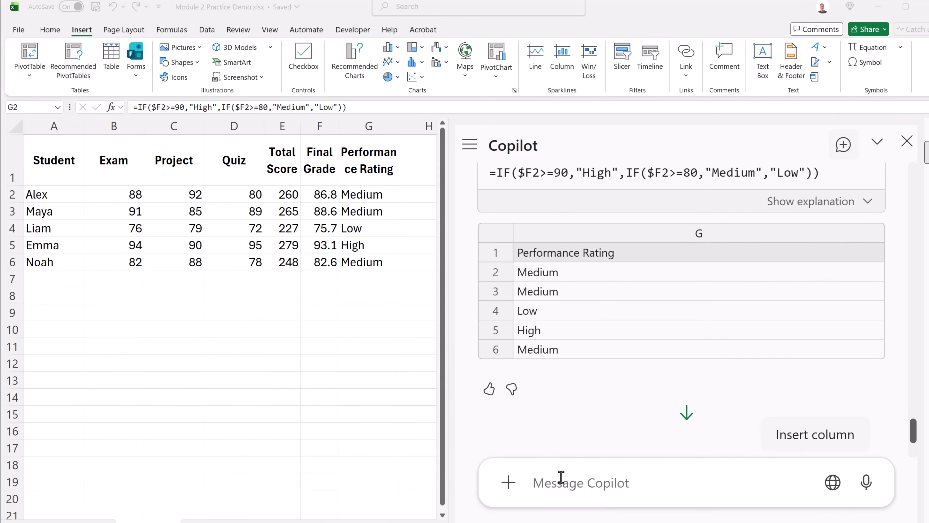
Step: Ask Copilot "What if we changed the weighting to 50/30/20? Recalculate."
click(564, 479)
text(What if we changed the weighting to 50/30/20? Recalculate.)
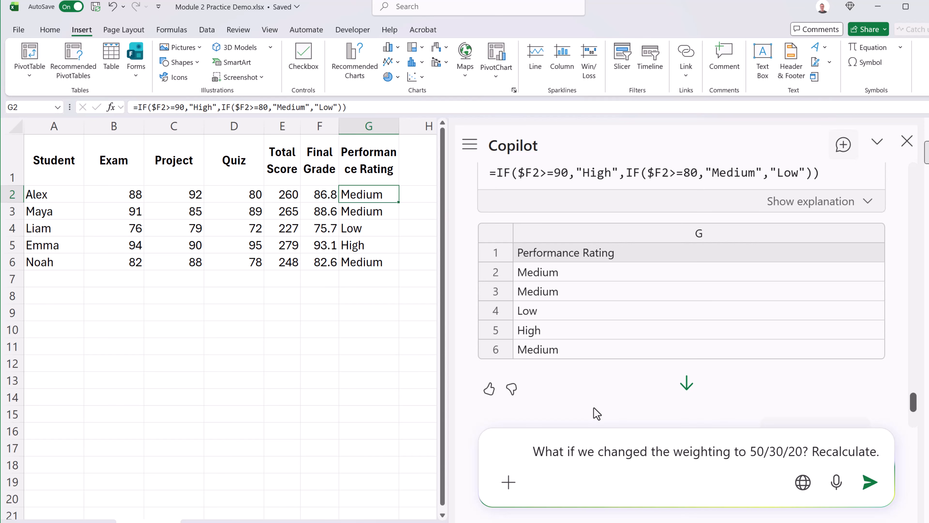
click(870, 482)
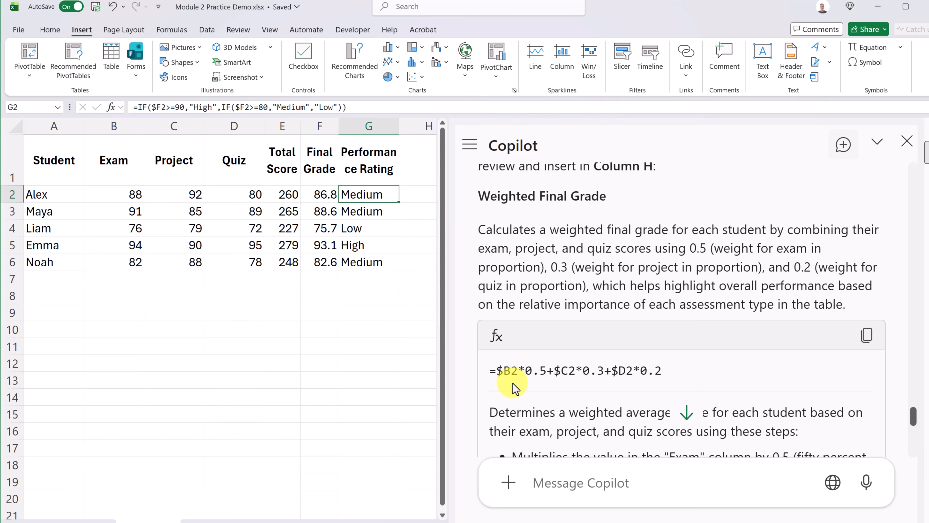
Step: Review the explanation and preview of the 50/30/20 weighted grade formula, and insert the Weighted Final Grade column in column H
scroll(534, 385, down, 8)
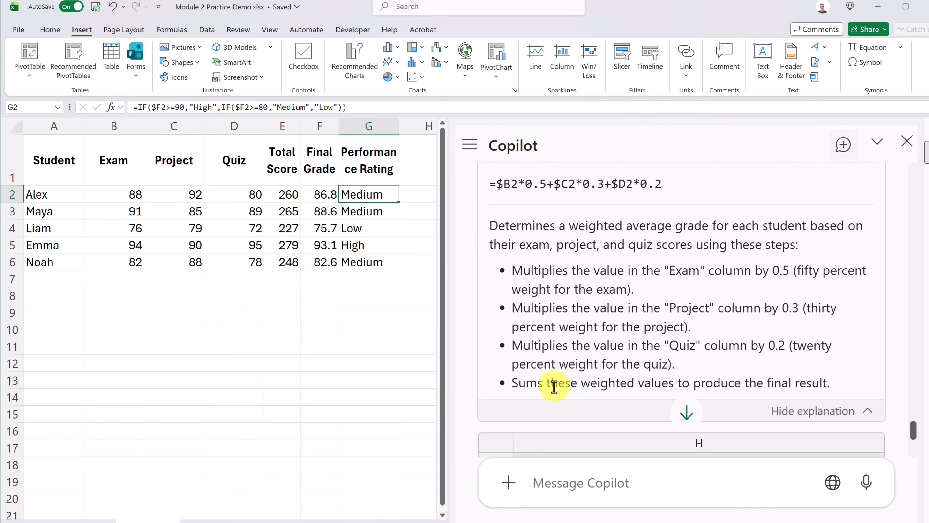
scroll(562, 384, down, 3)
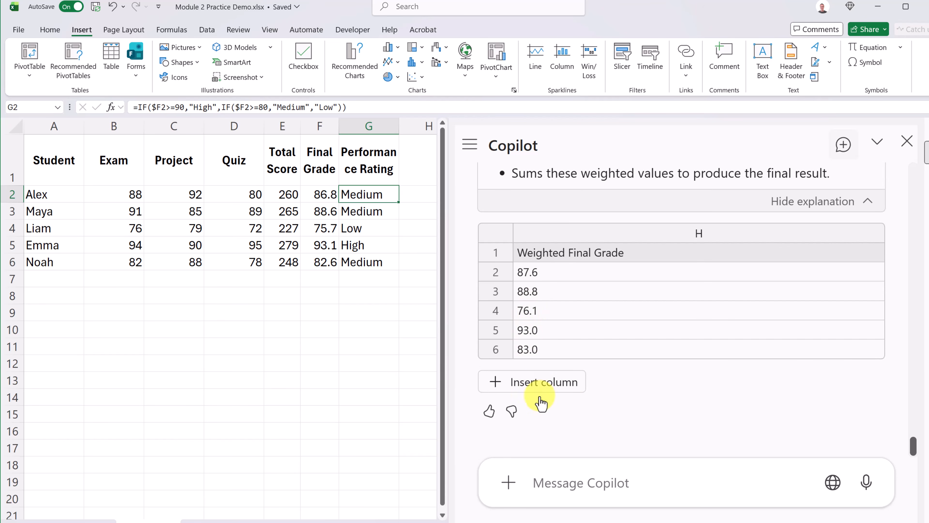
mouse_move(543, 390)
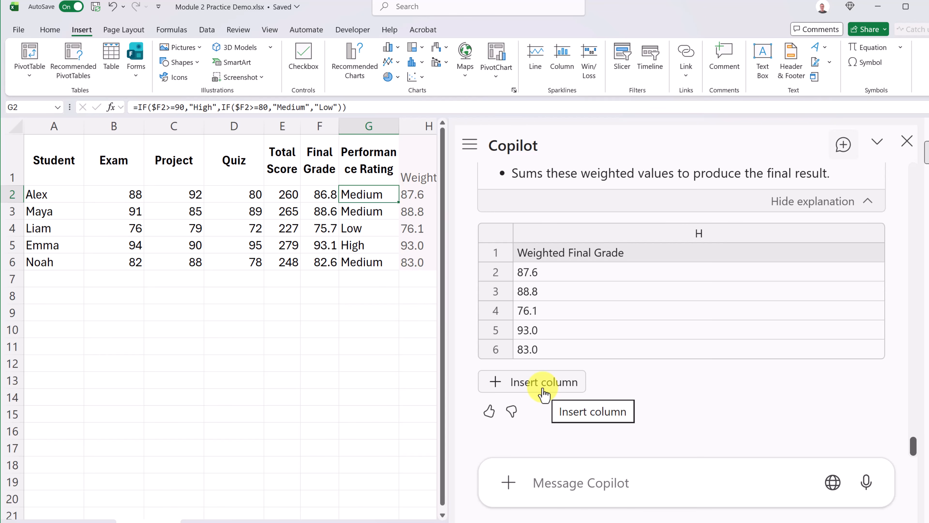
click(544, 389)
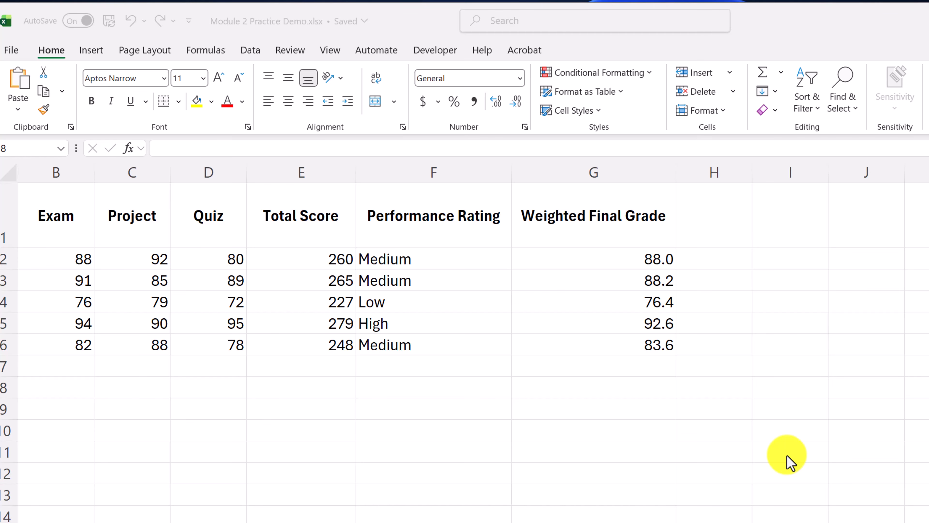
Step: Clear the Weighted Final Grade values in G2:G6
click(629, 259)
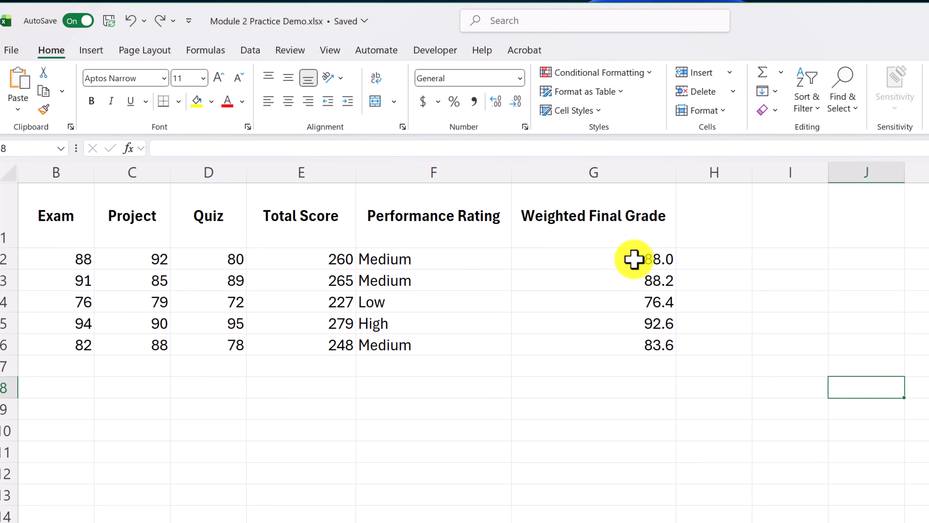
drag(628, 262, 628, 347)
key(Delete)
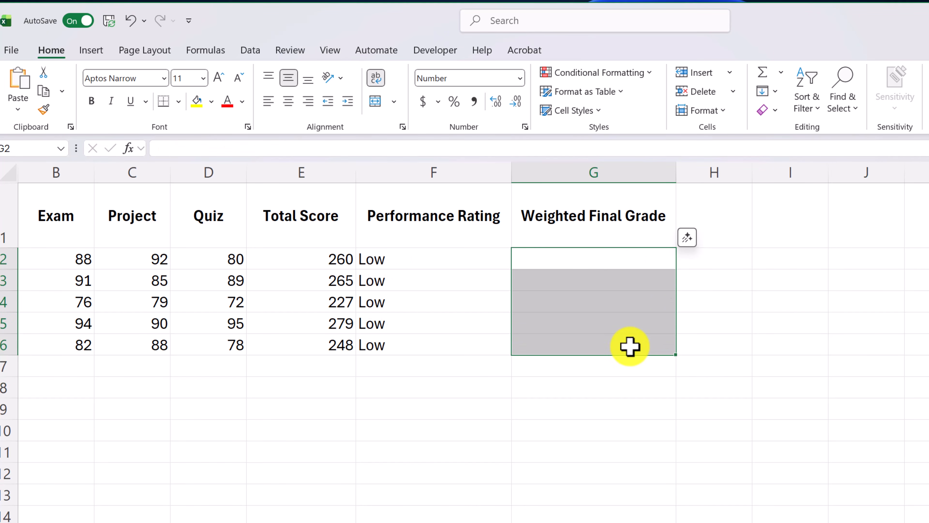
Step: Accept Copilot's suggested formula =0.4*$B2+0.4*$C2+0.2*$D2 in G2 and fill it down to G6
click(599, 258)
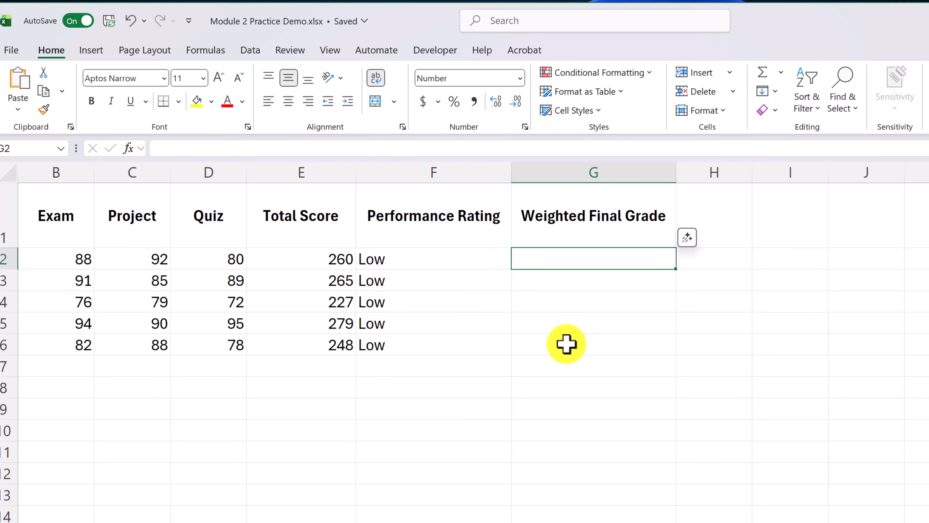
text(=)
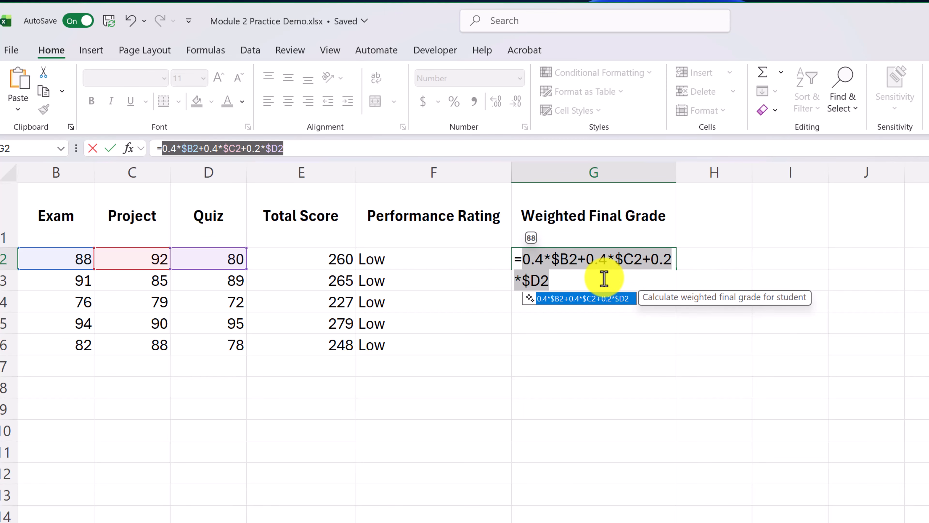
key(Return)
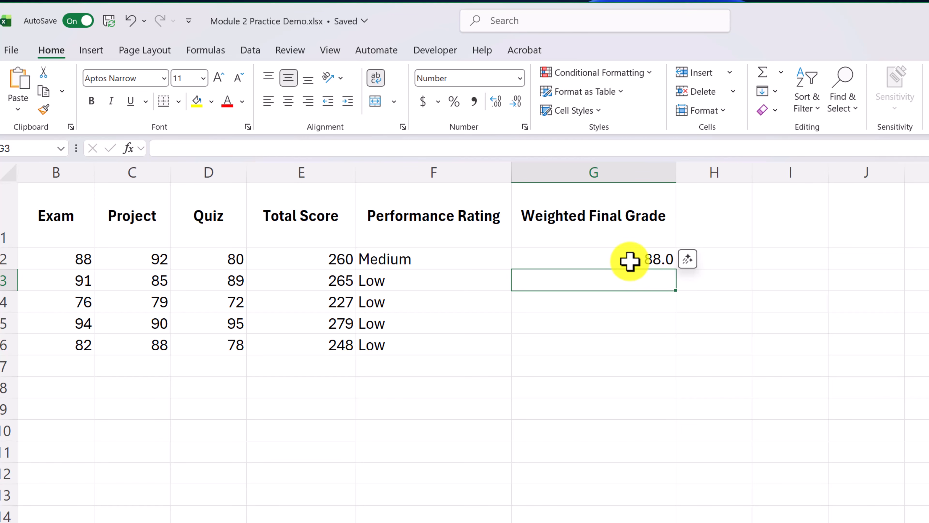
click(630, 261)
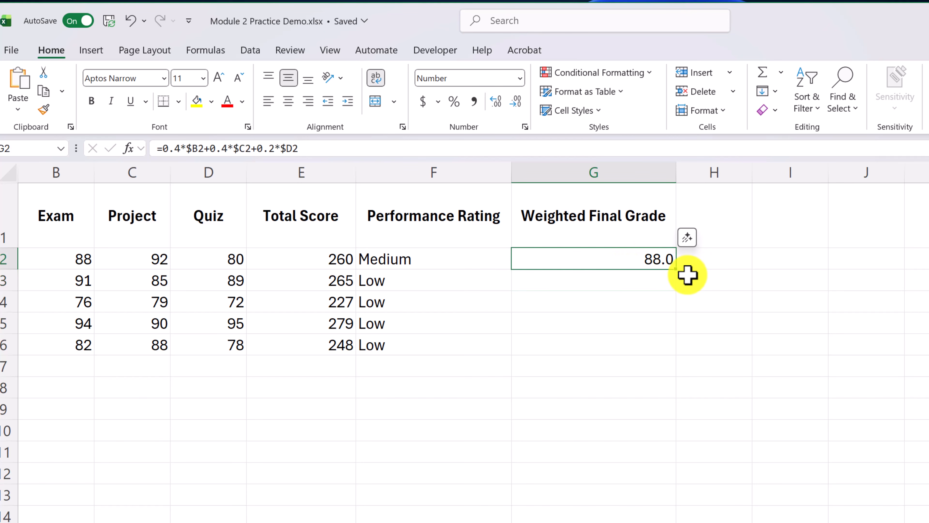
double_click(676, 272)
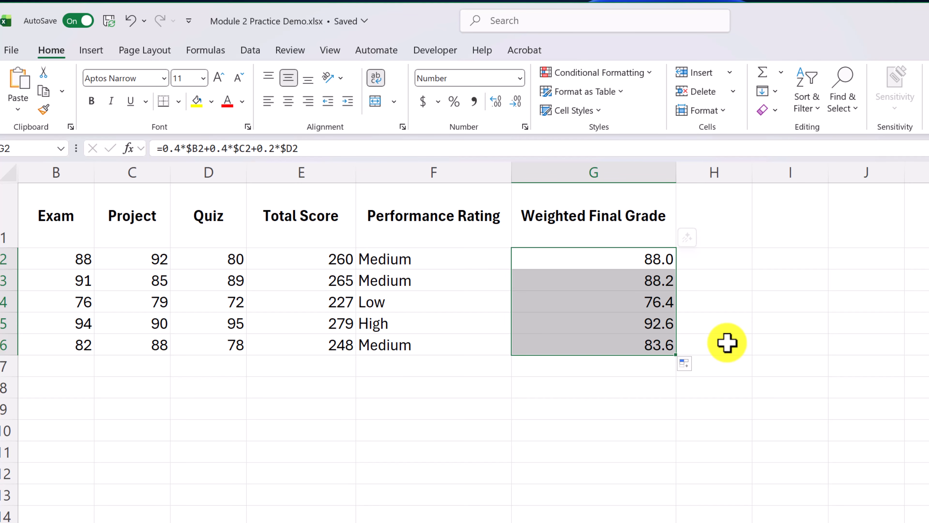
Step: Delete the filled formulas in G2:G6 of the Weighted Final Grade column
click(729, 306)
drag(629, 262, 632, 344)
key(BackSpace)
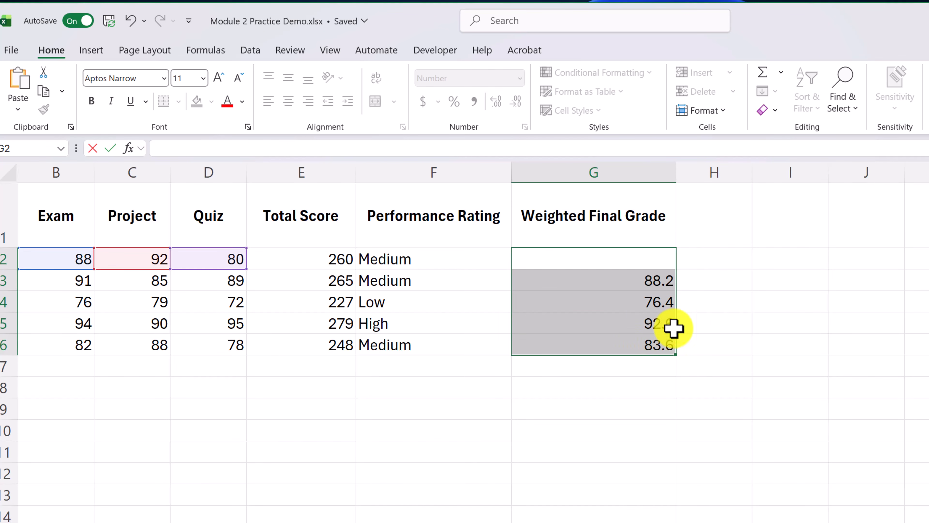
click(781, 324)
drag(652, 263, 652, 350)
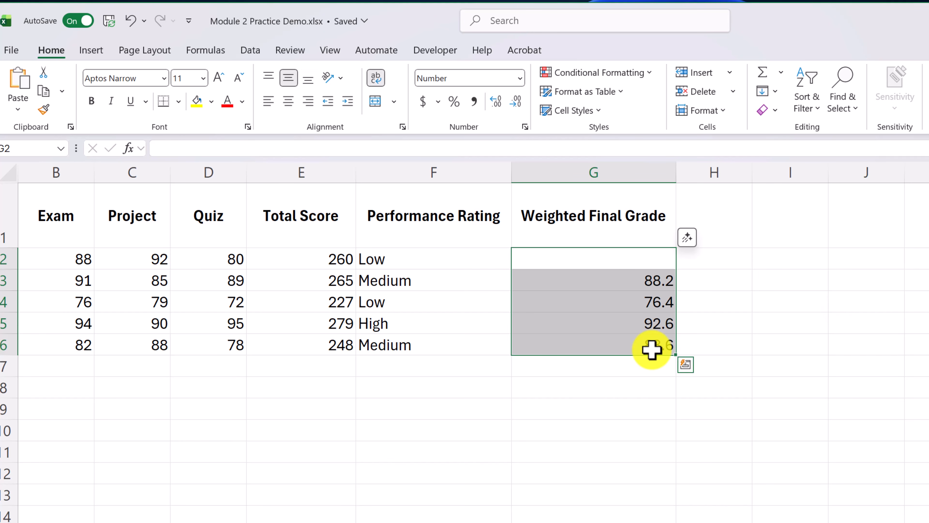
key(Delete)
Step: Start an average formula in G2 and accept Copilot's completion =AVERAGE(B2:D2)
click(621, 256)
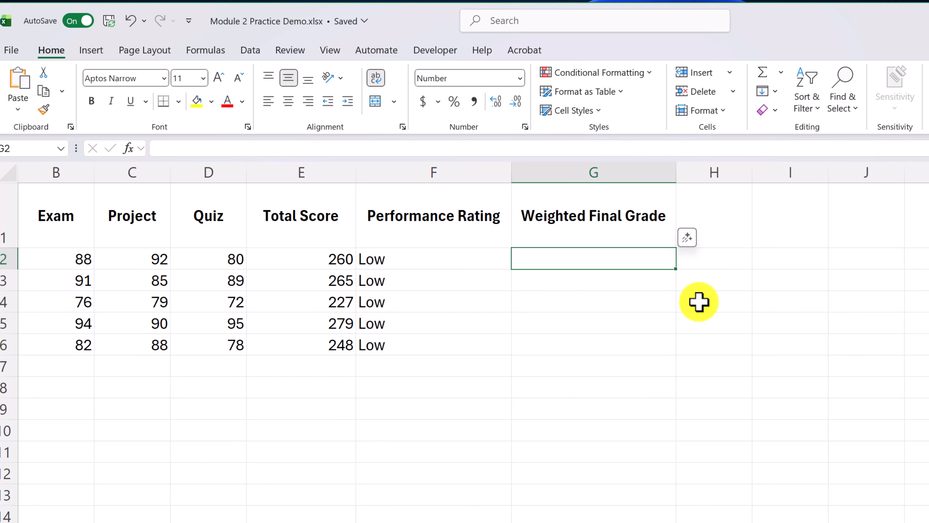
text(=)
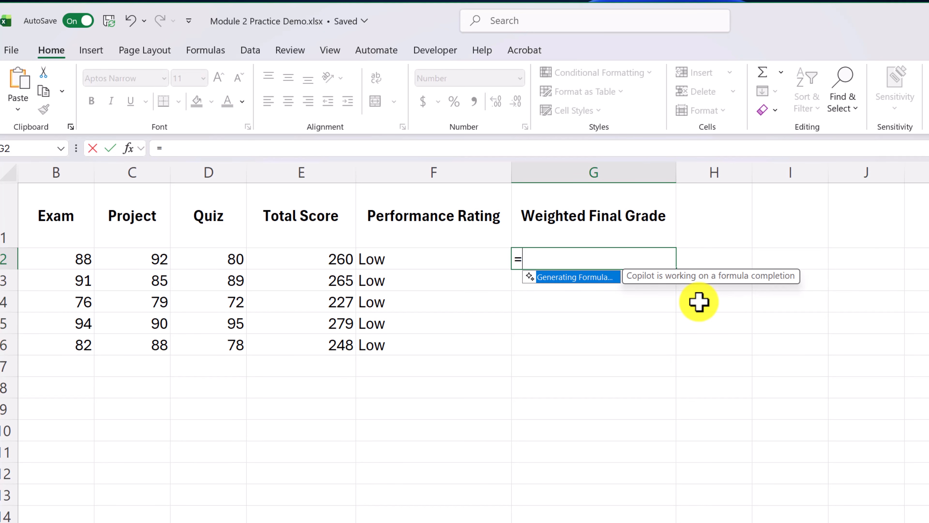
text(avera)
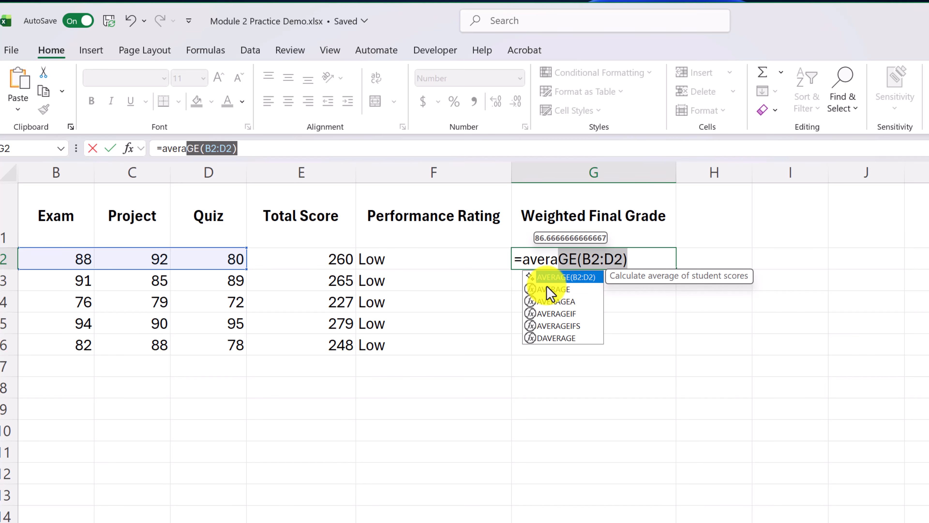
key(Return)
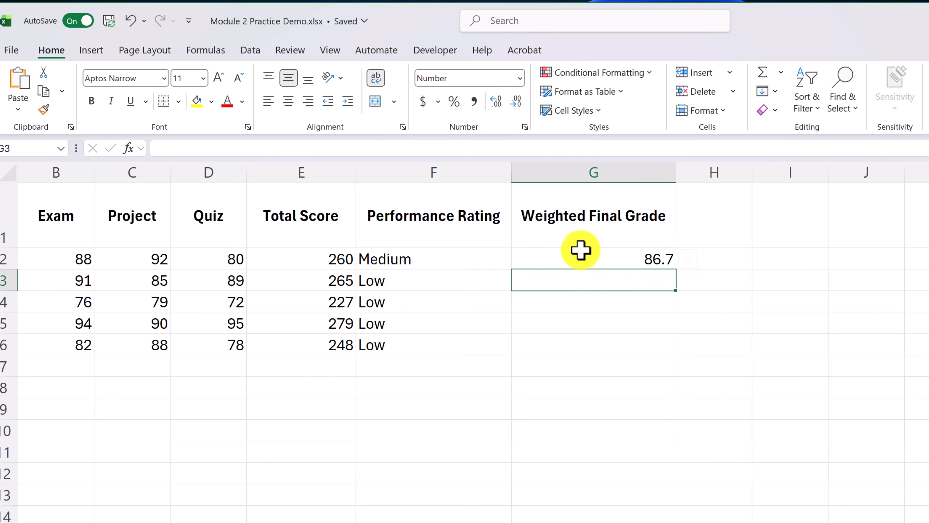
Step: Enter Copilot's suggested formula =SUM(E2:E6) in cell E7 below the Total Score column
click(329, 366)
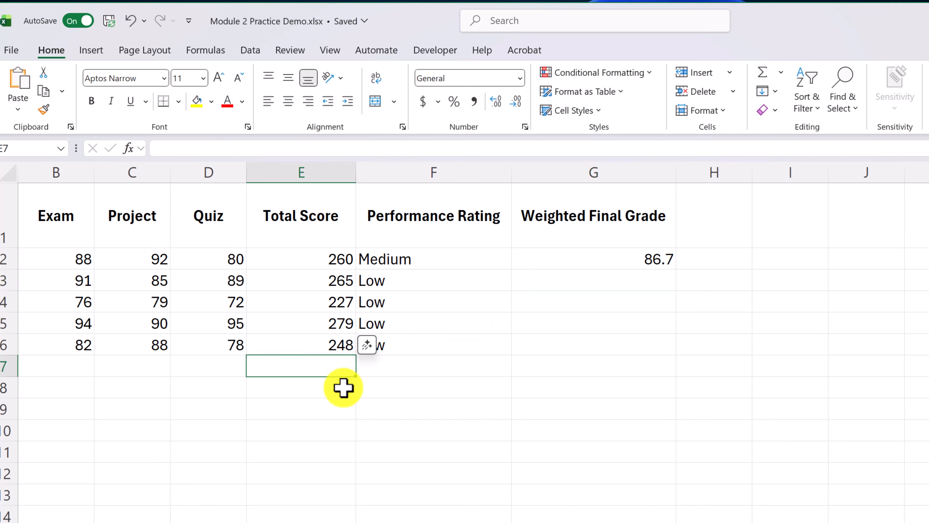
text(=)
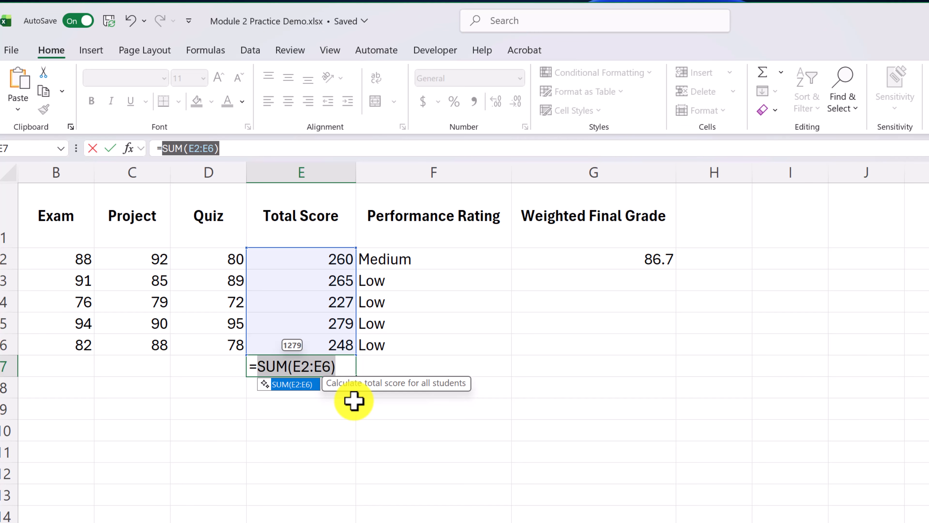
key(Tab)
key(Return)
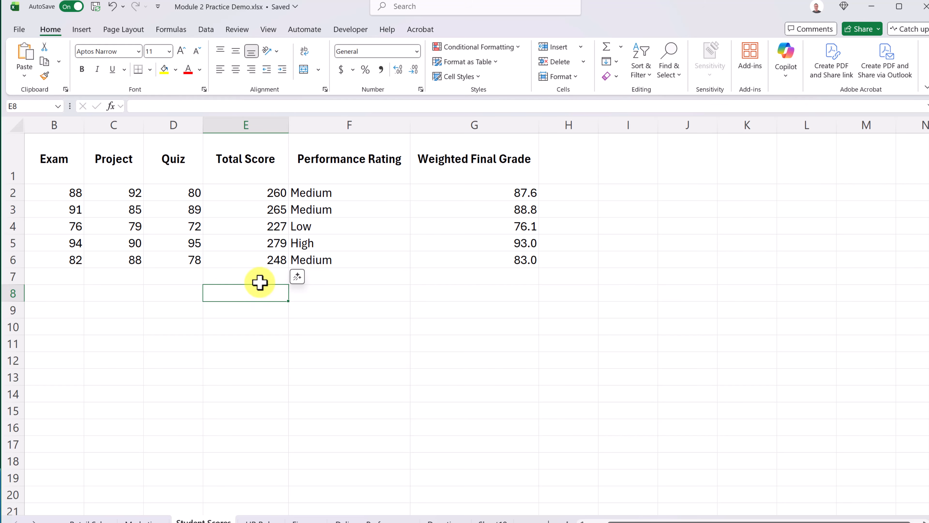
Step: Select the score table B1:G6 and have Copilot suggest conditional formatting for it
click(517, 47)
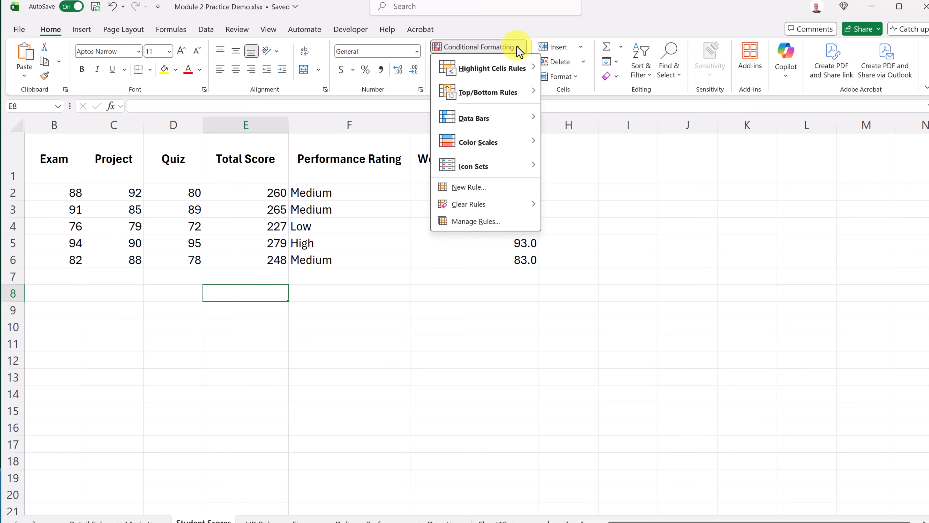
click(276, 220)
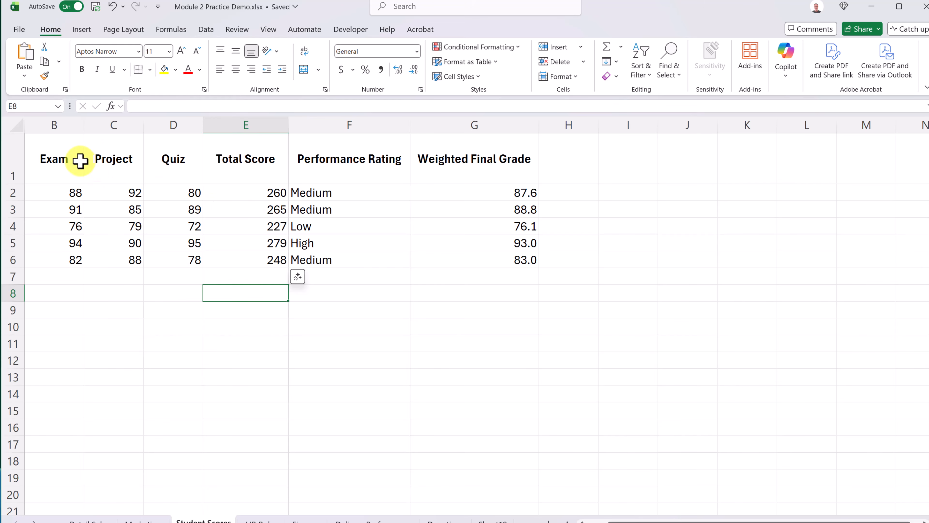
drag(58, 160, 507, 259)
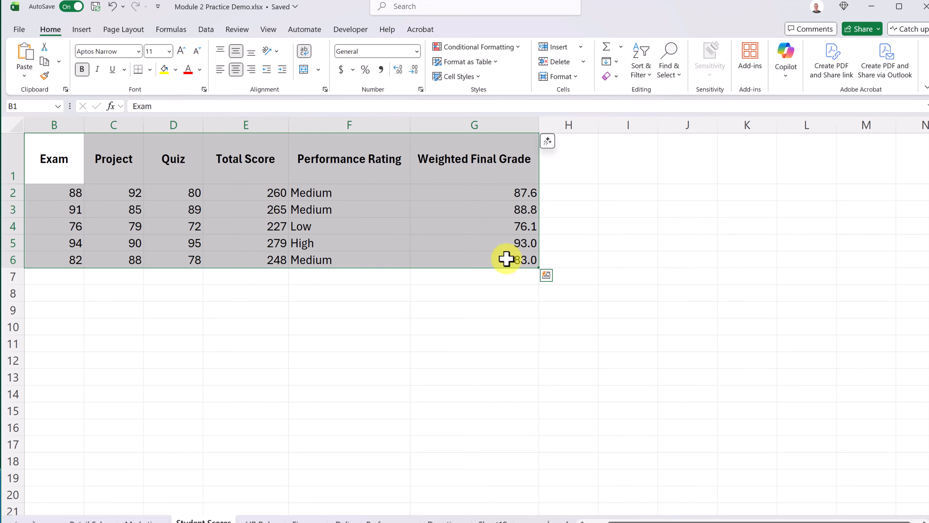
click(547, 141)
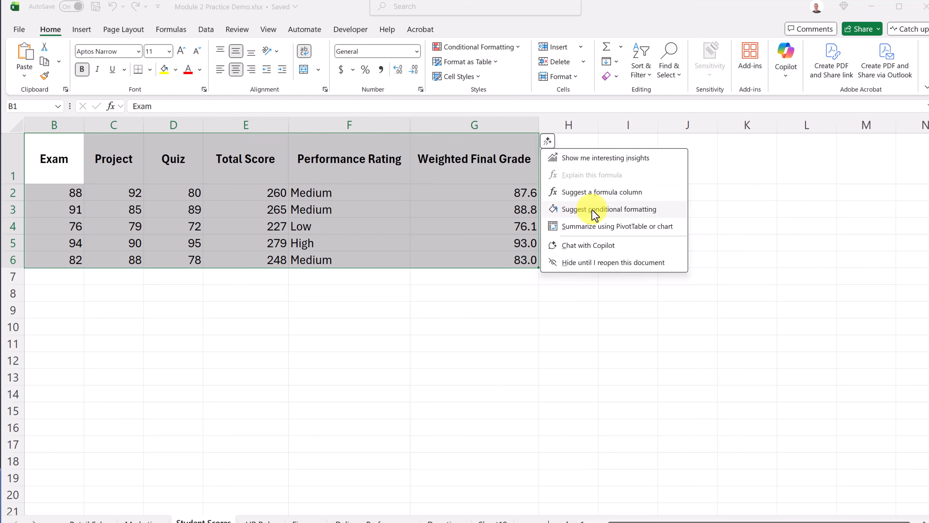
click(609, 212)
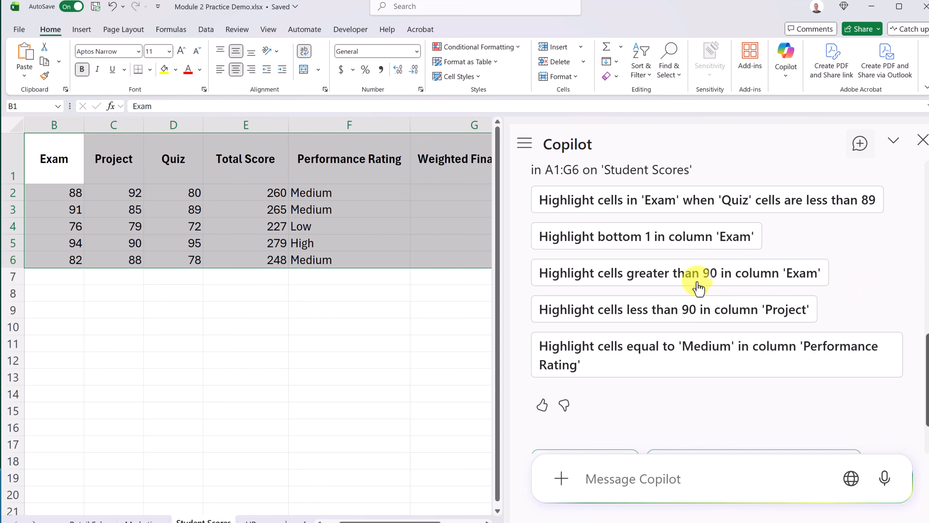
Step: Apply Copilot's suggested rule highlighting Exam cells greater than 90 with yellow fill and black font, and check the highlighted cells
click(683, 284)
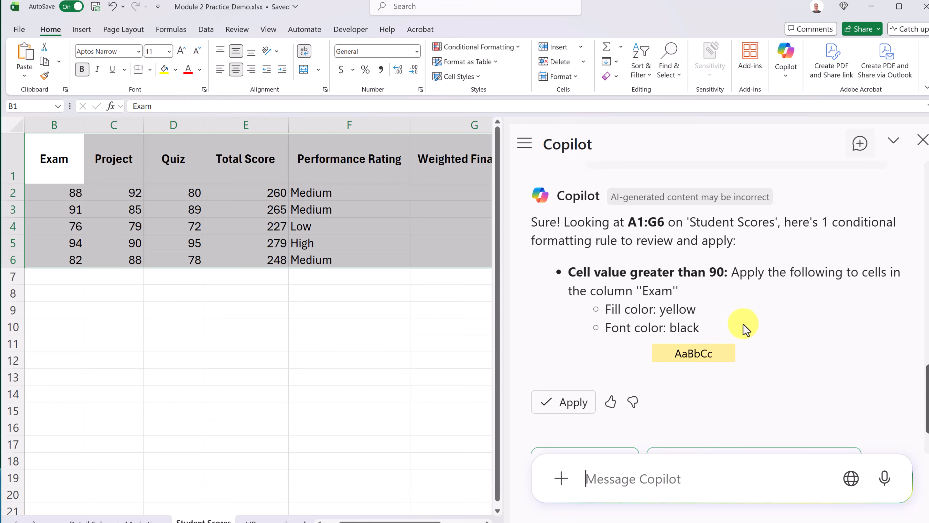
click(565, 406)
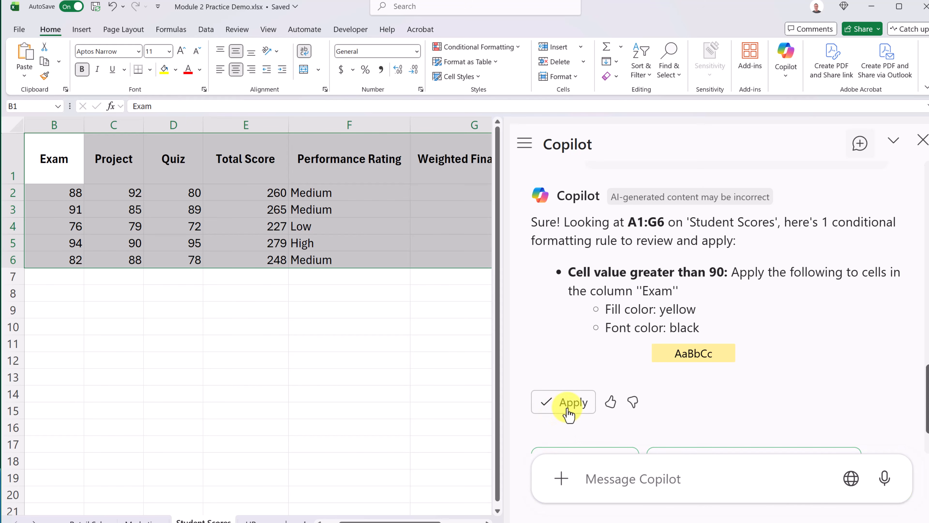
click(131, 242)
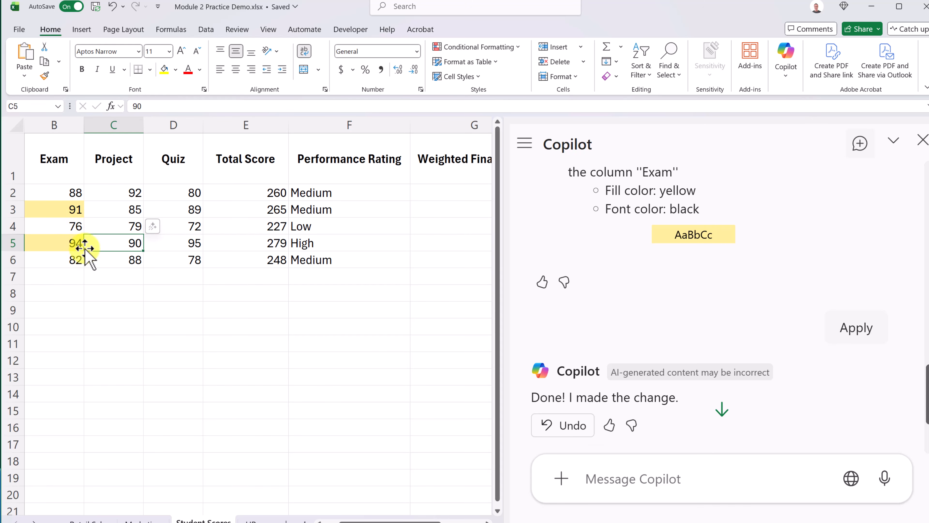
click(73, 212)
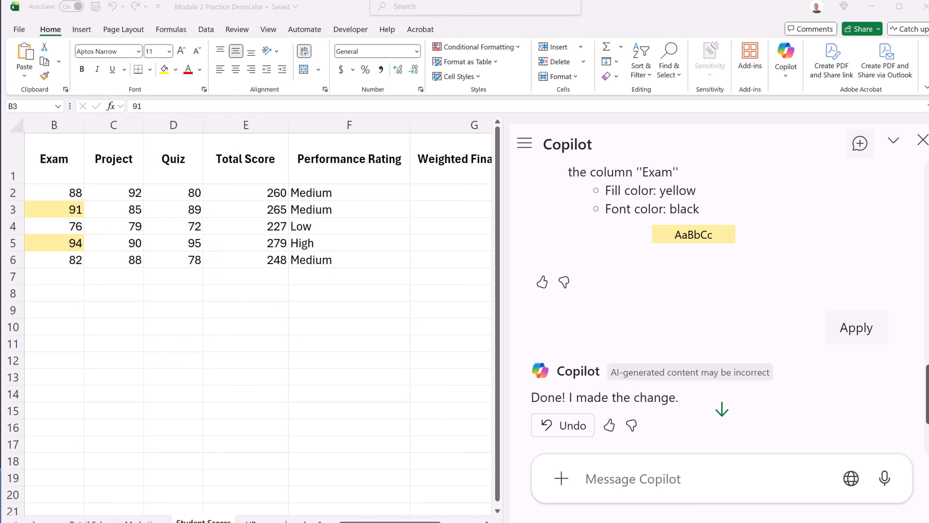
Step: Ask Copilot "Apply a 3-color scale based on percentiles instead of values." and apply the suggested red, white, green color scale on A2:G6
click(664, 481)
text("Apply a 3-color scale based on percentiles instead of values.)
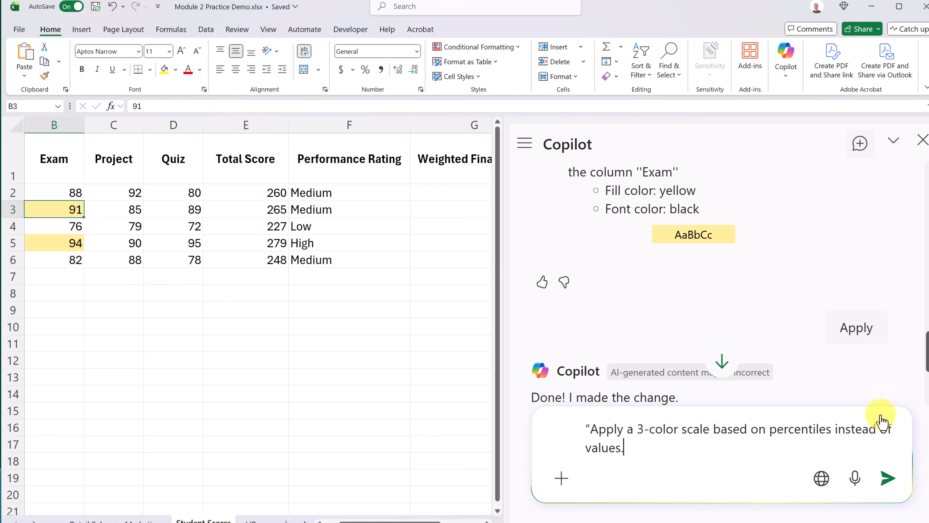
key(Return)
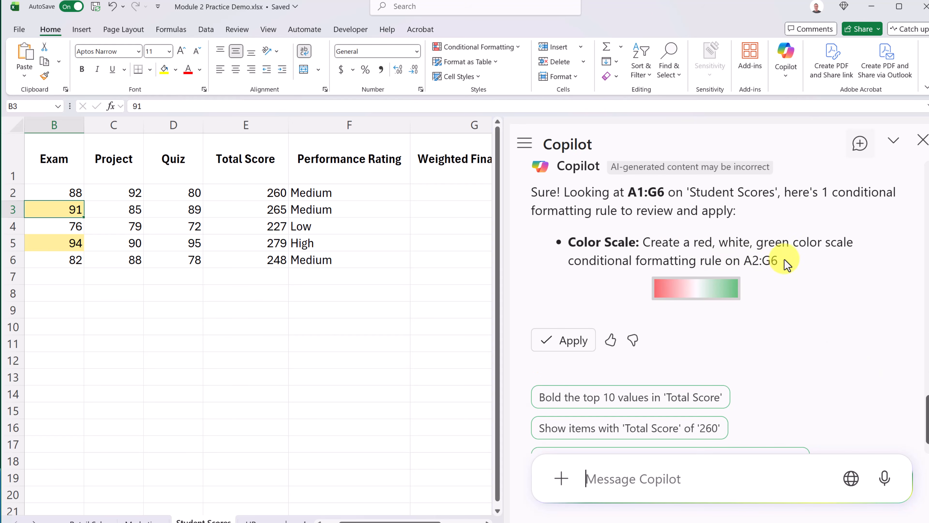
click(570, 349)
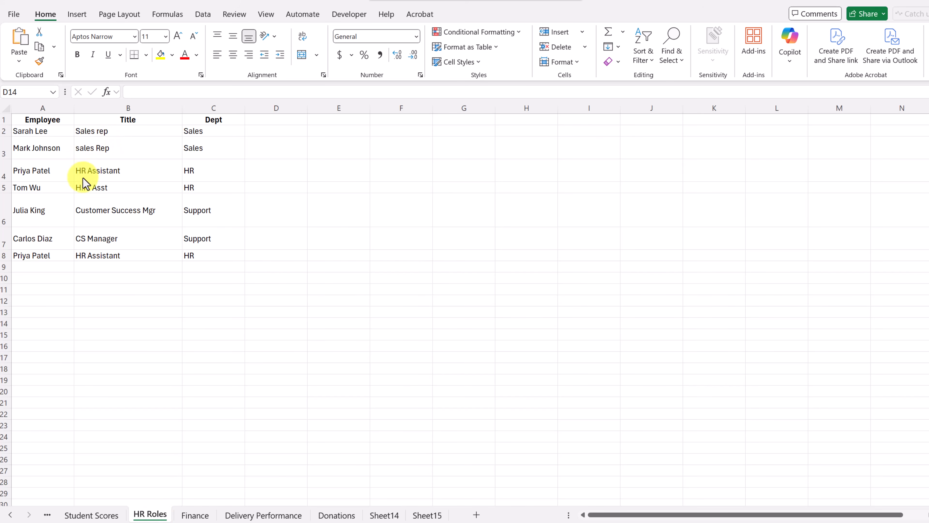
Step: Examine the HR Roles table for inconsistently written job titles and repeated employee entries
click(86, 152)
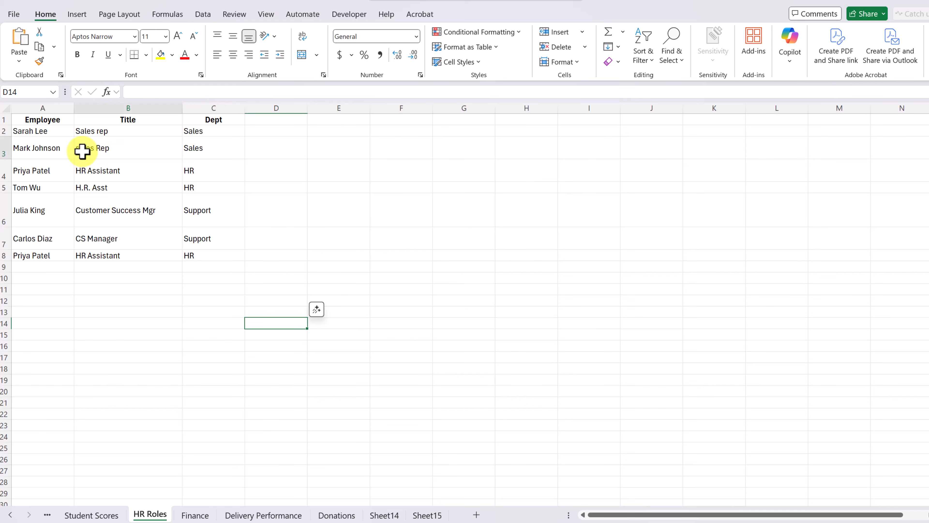
click(84, 131)
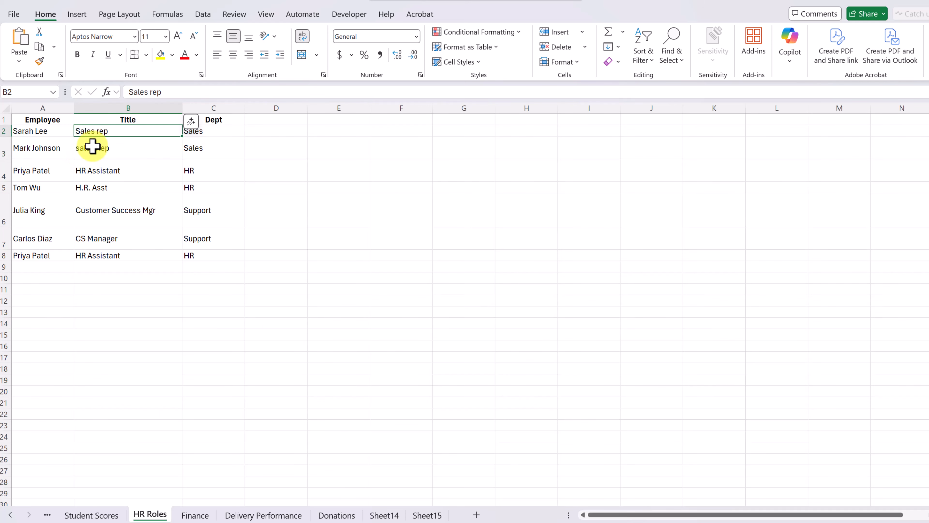
click(103, 188)
click(102, 172)
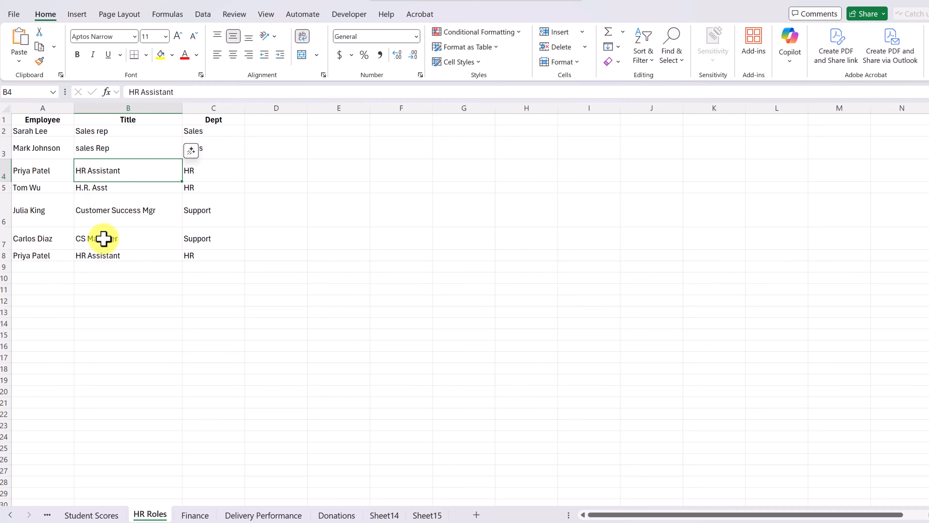
click(52, 258)
click(35, 171)
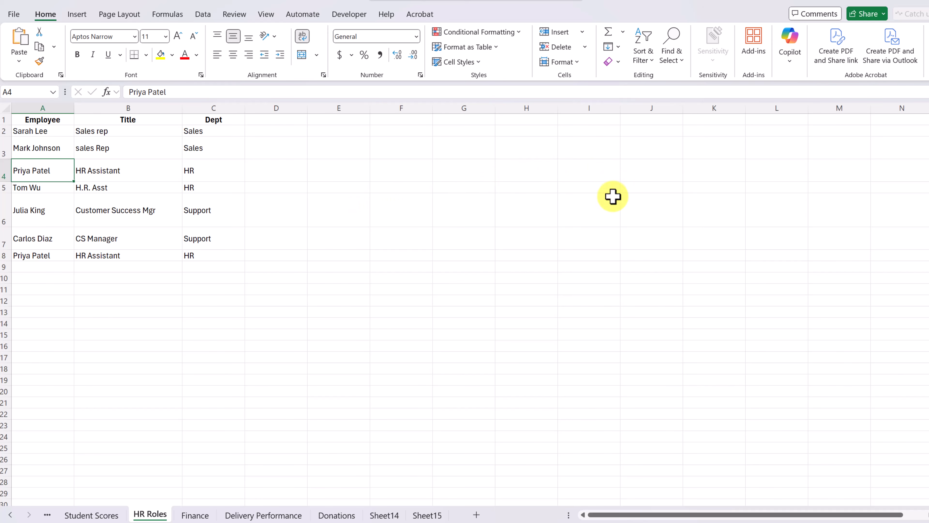
Step: Open Copilot and ask it "Standardize all job titles and categorize them into job families."
click(790, 42)
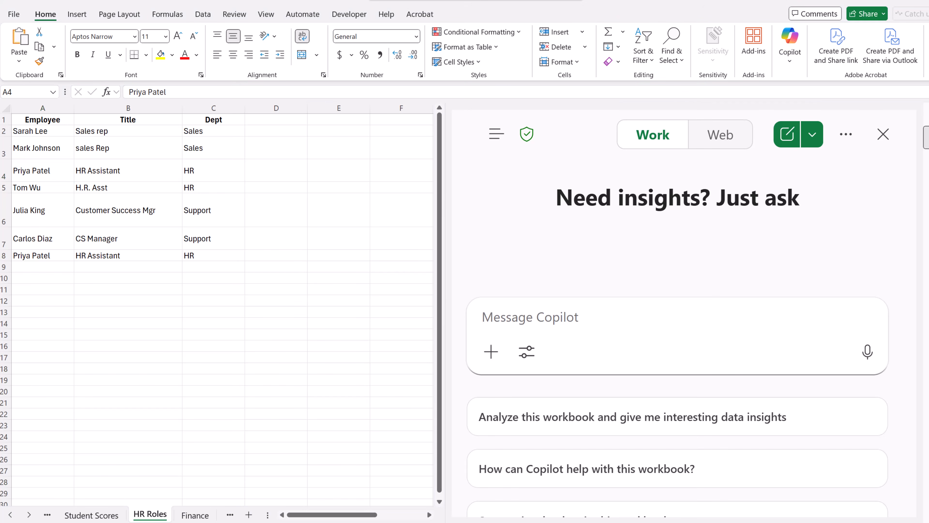
click(522, 320)
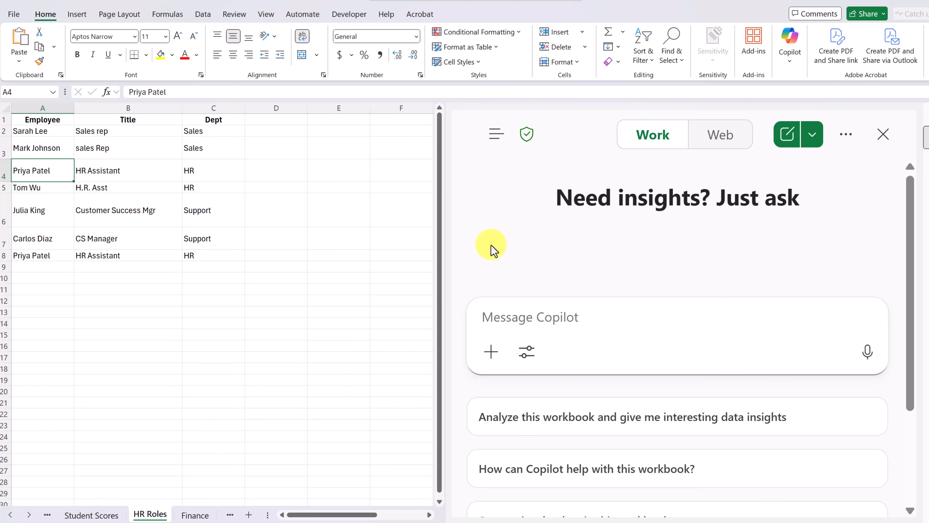
text(Standardize all job titles and categorize them into job families.)
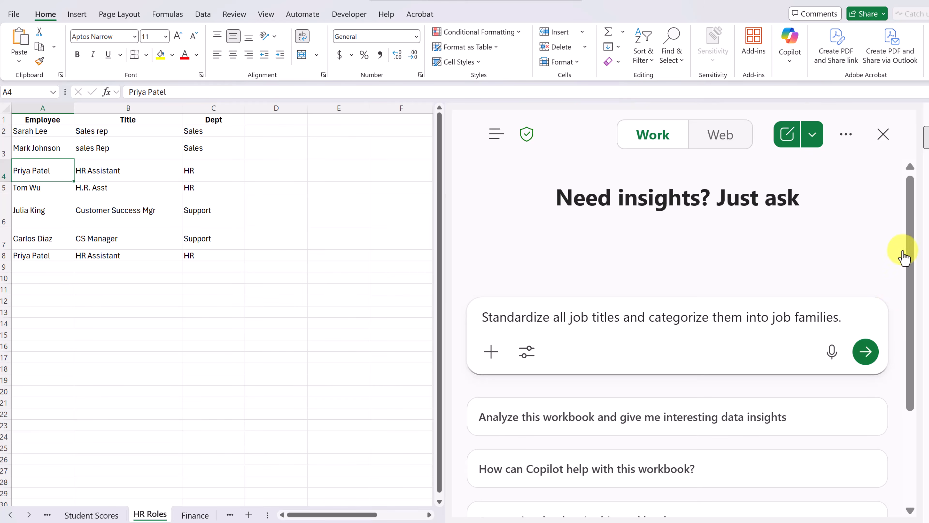
key(Return)
Step: Review Copilot's standardized titles, its job family groupings and the final table, including the Job Family column
scroll(916, 207, down, 2)
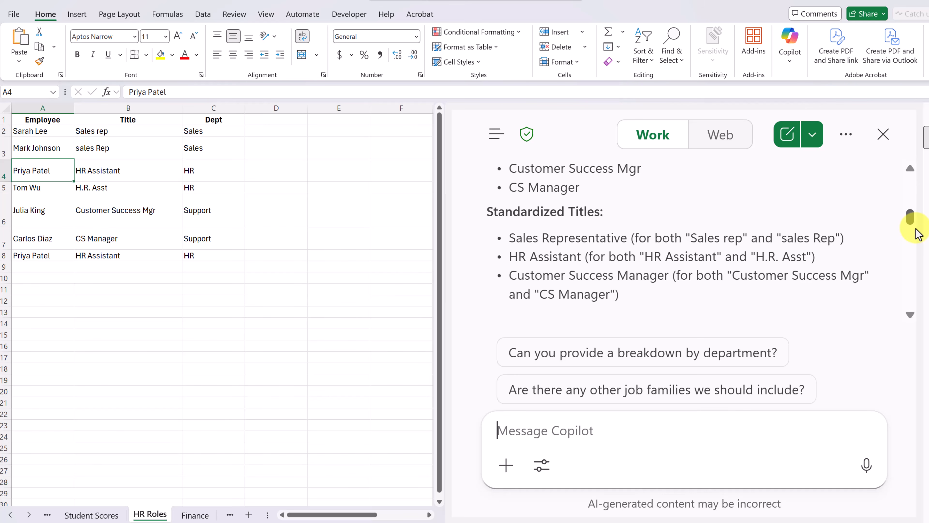
drag(916, 234, 913, 252)
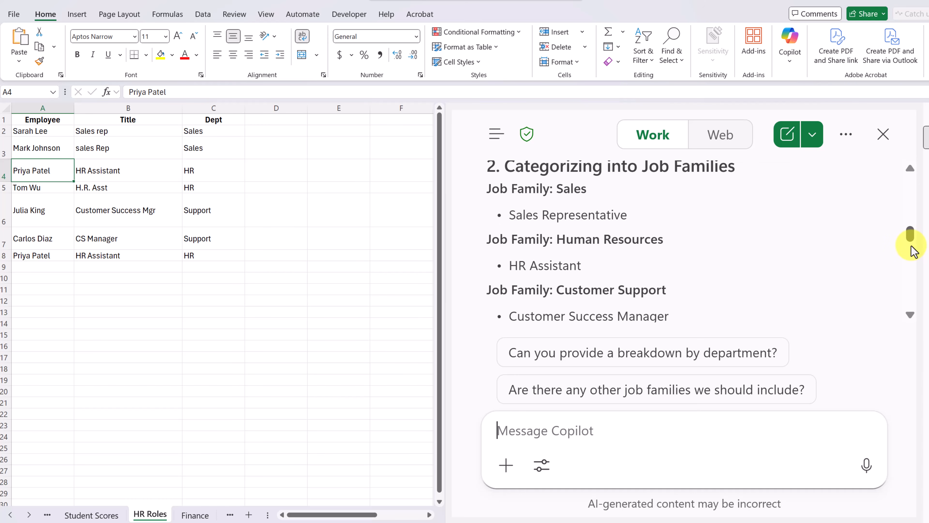
mouse_move(914, 251)
mouse_down()
mouse_move(915, 271)
mouse_move(910, 263)
mouse_up()
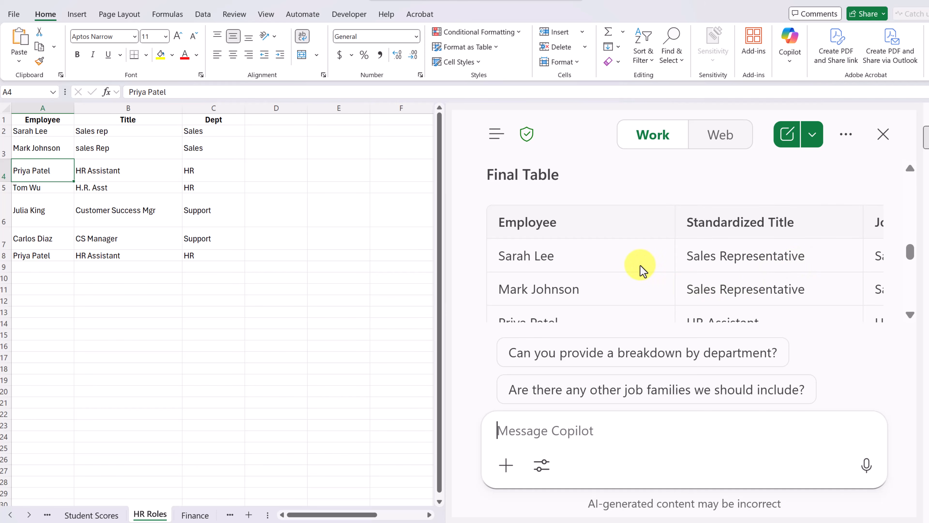
scroll(618, 266, down, 2)
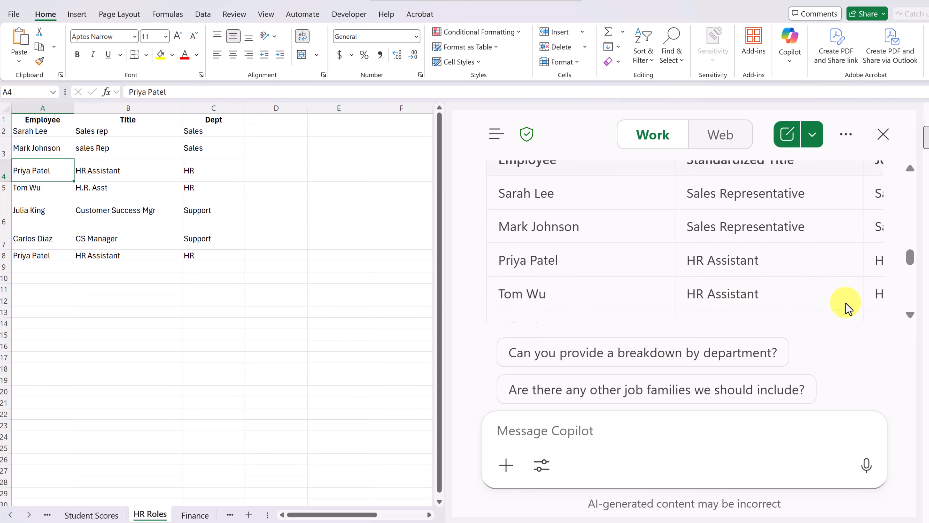
scroll(715, 297, down, 4)
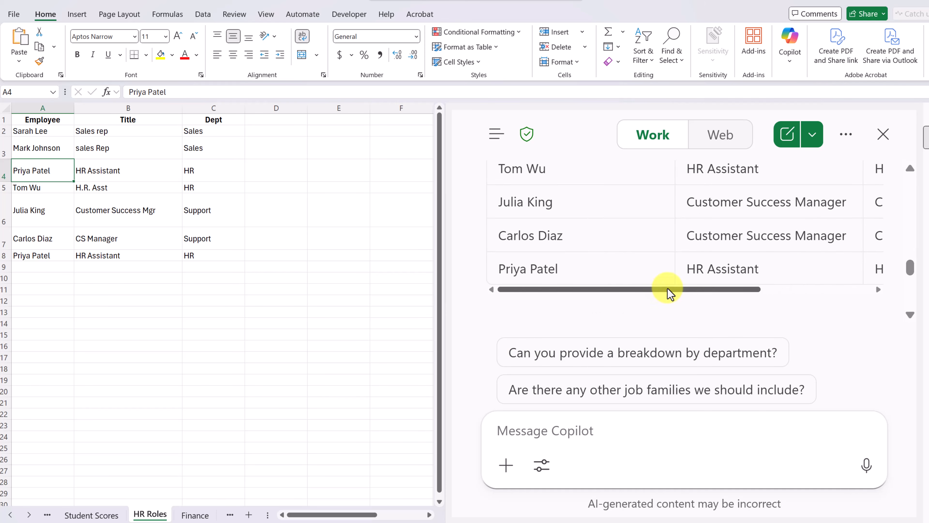
drag(666, 292, 809, 299)
scroll(740, 241, up, 3)
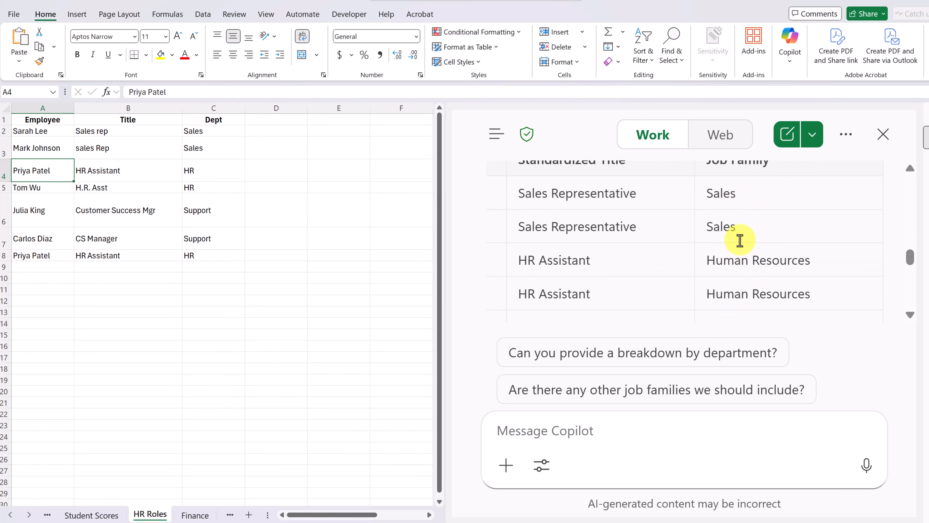
scroll(658, 228, up, 2)
scroll(602, 246, down, 4)
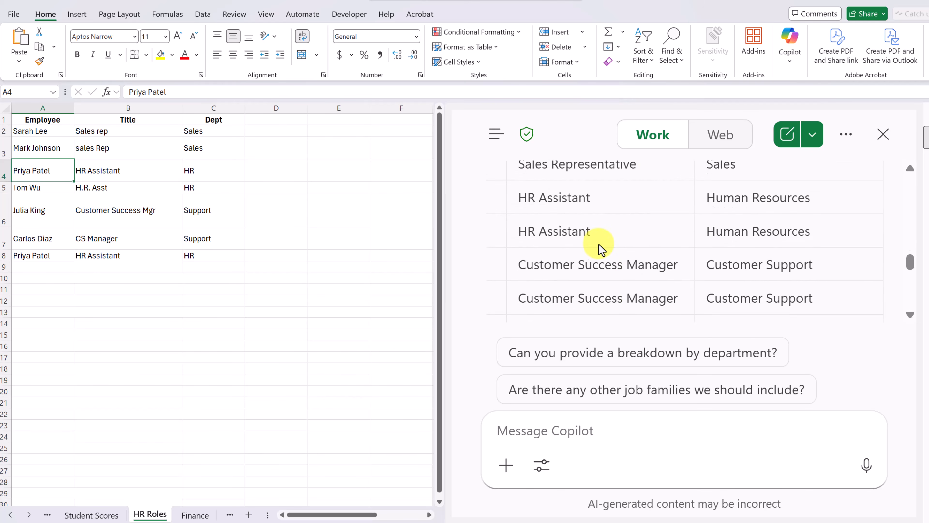
Step: Read Copilot's explanation of its approach and its follow-up offer, and recheck the employee rows of the final table
scroll(601, 246, down, 5)
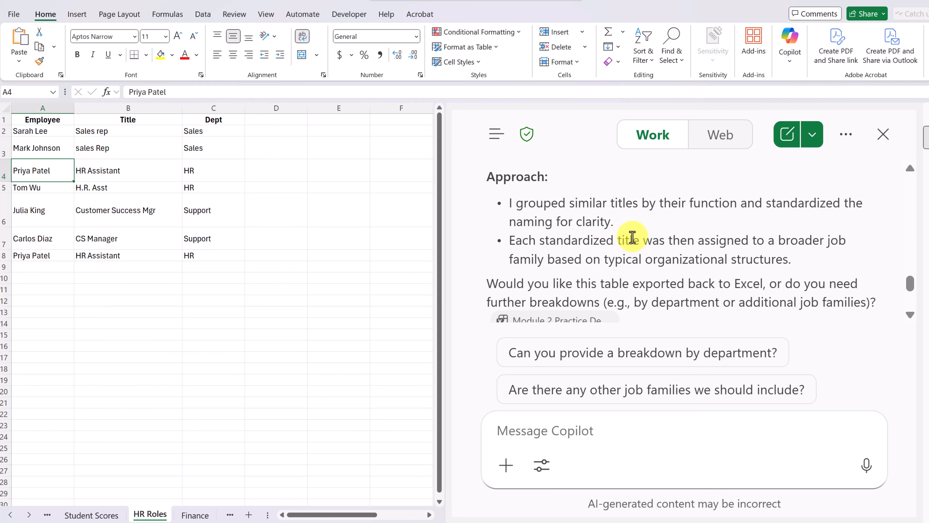
scroll(636, 234, down, 2)
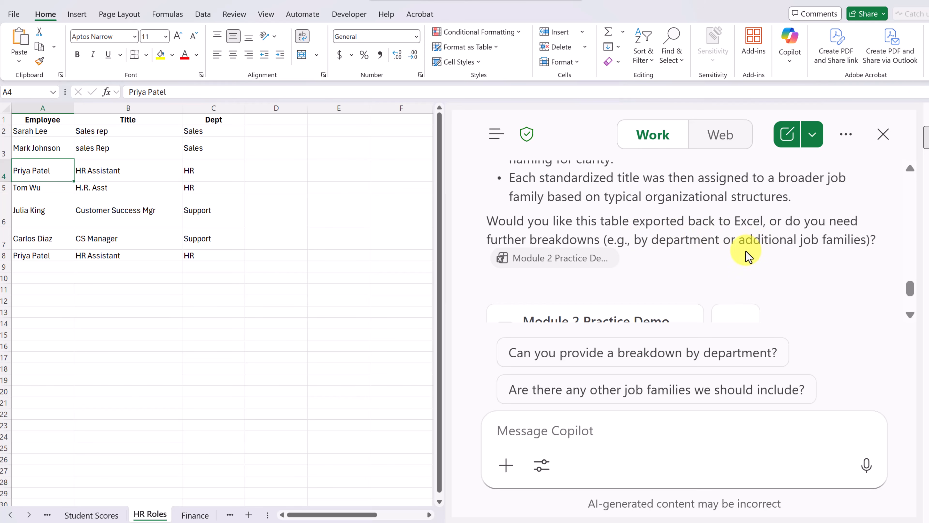
scroll(761, 261, down, 2)
scroll(776, 270, up, 3)
scroll(747, 257, up, 6)
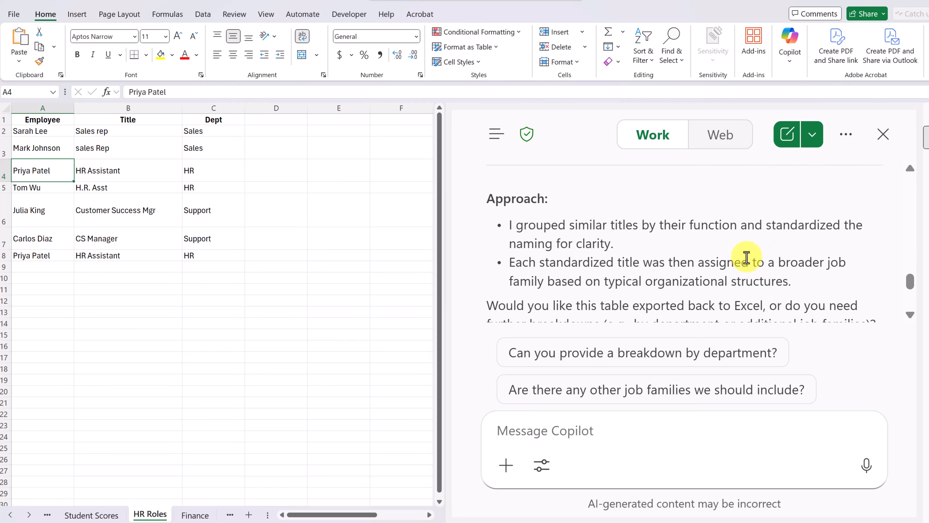
scroll(632, 247, up, 3)
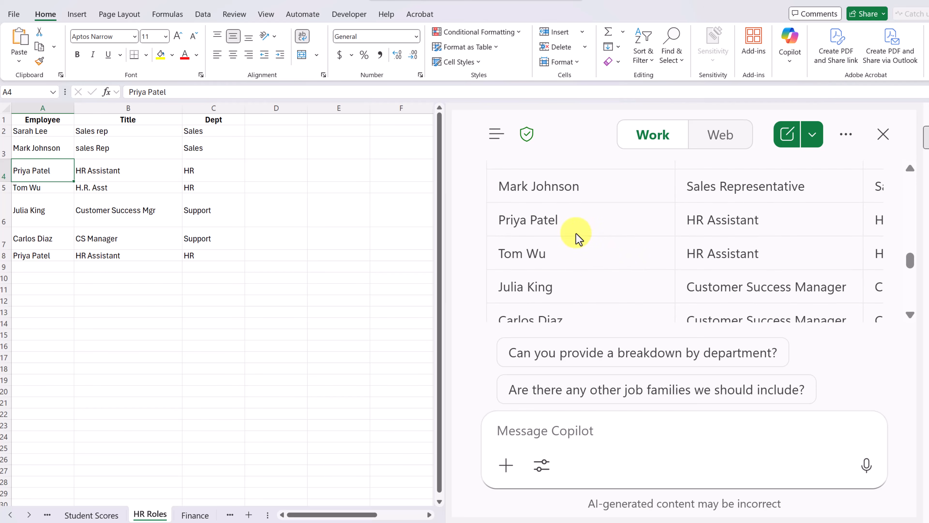
scroll(581, 281, down, 2)
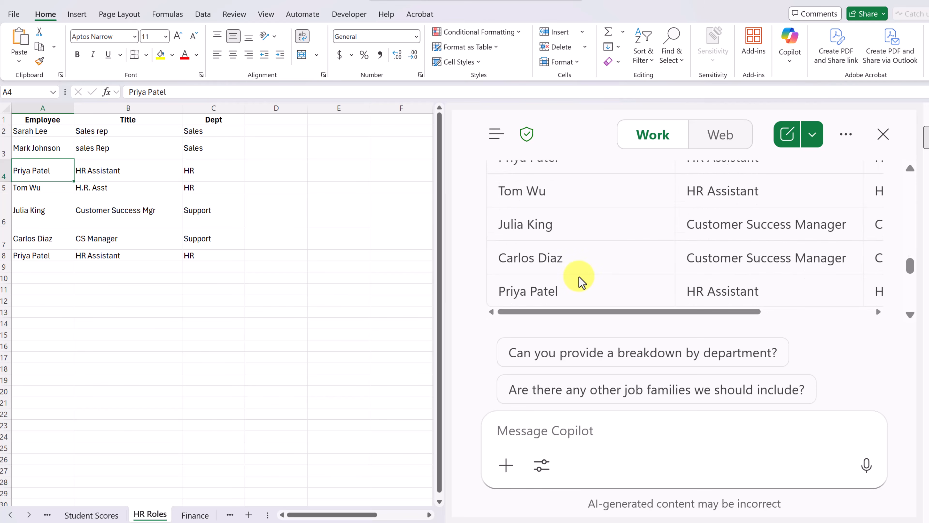
scroll(640, 274, down, 4)
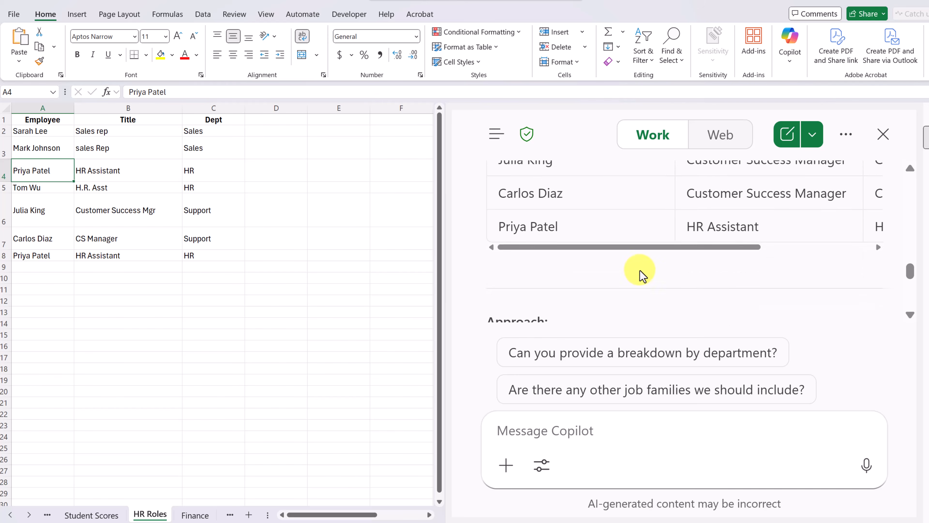
scroll(641, 277, down, 4)
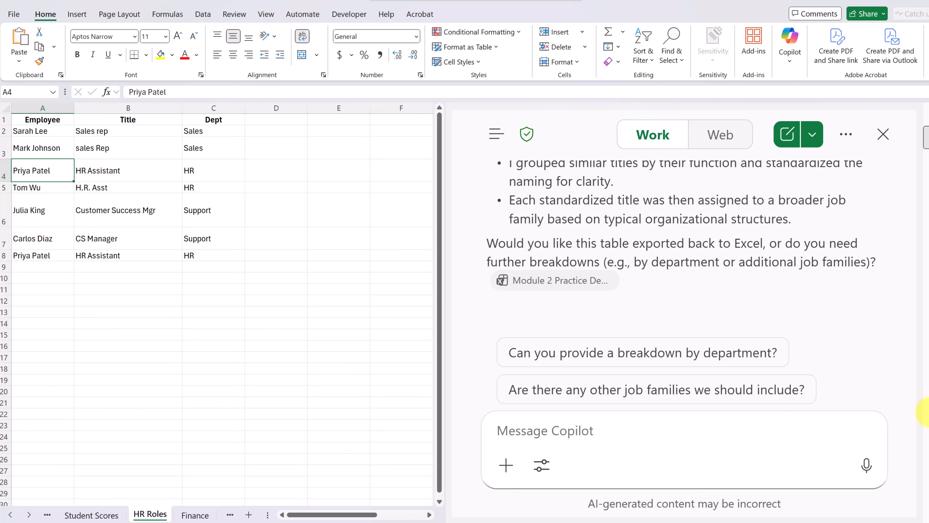
Step: Ask Copilot "Check this sheet for any duplicates or inconsistencies."
click(555, 431)
text(Check this sheet for any duplicates or inconsistencies.)
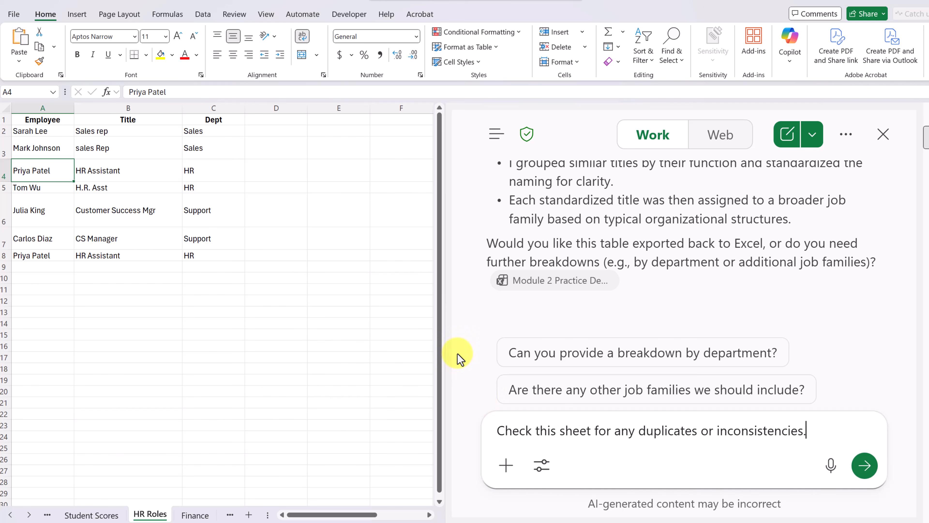
click(879, 472)
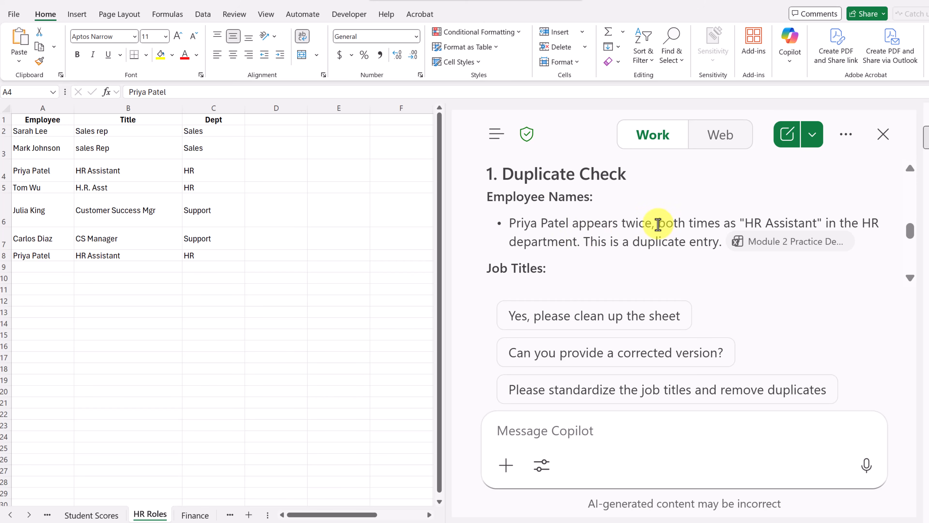
Step: Review Copilot's duplicate check, inconsistency check and summary table of issues for the HR Roles sheet
scroll(657, 224, down, 2)
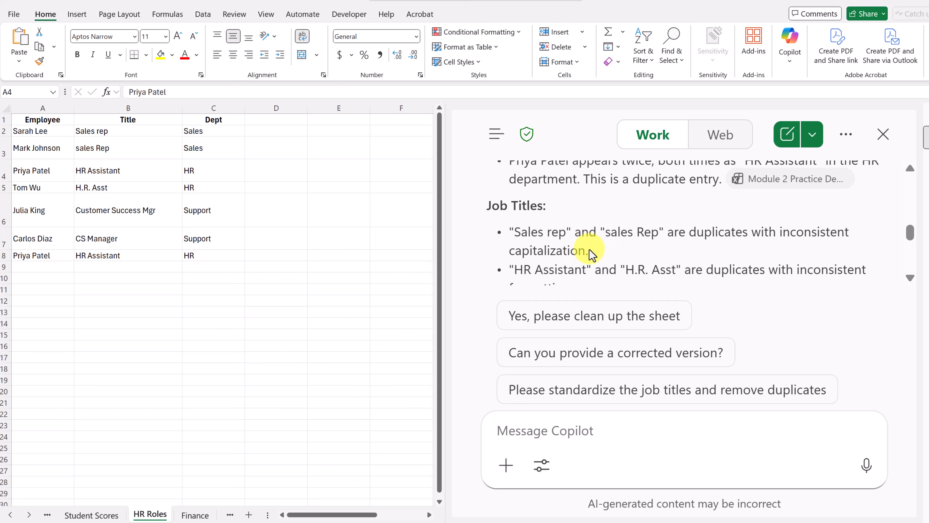
scroll(691, 242, down, 2)
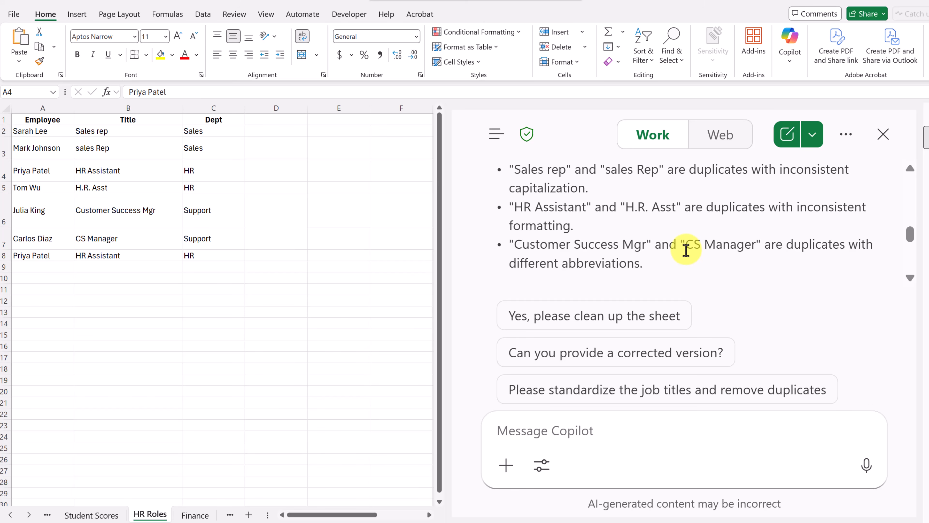
scroll(668, 232, down, 2)
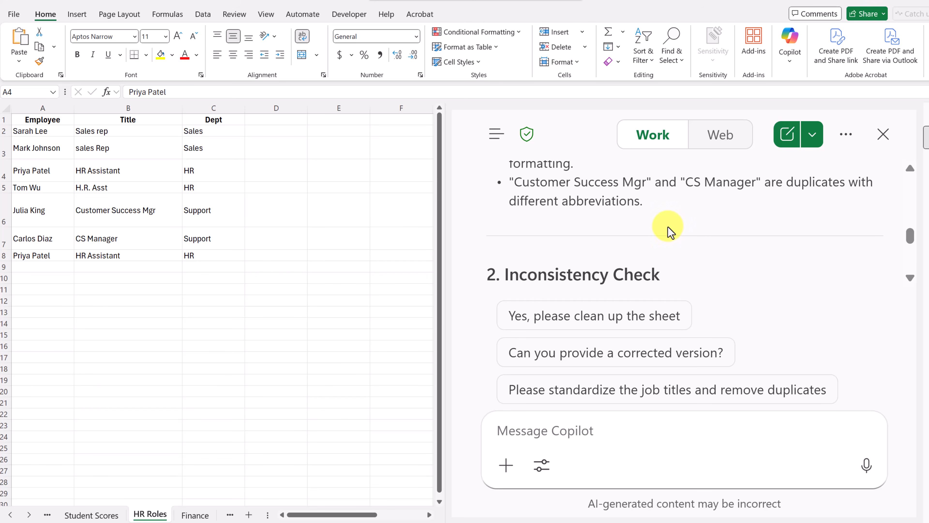
scroll(673, 232, down, 2)
scroll(732, 230, up, 3)
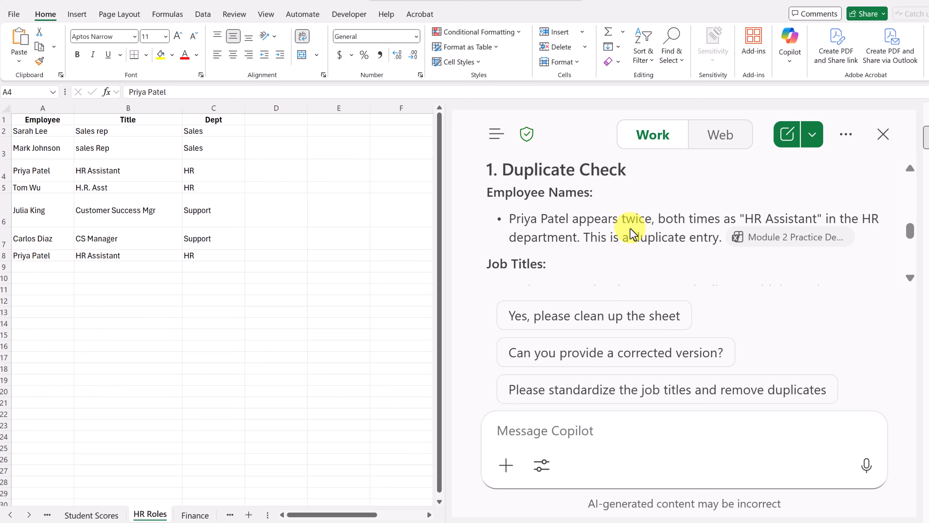
scroll(631, 231, down, 2)
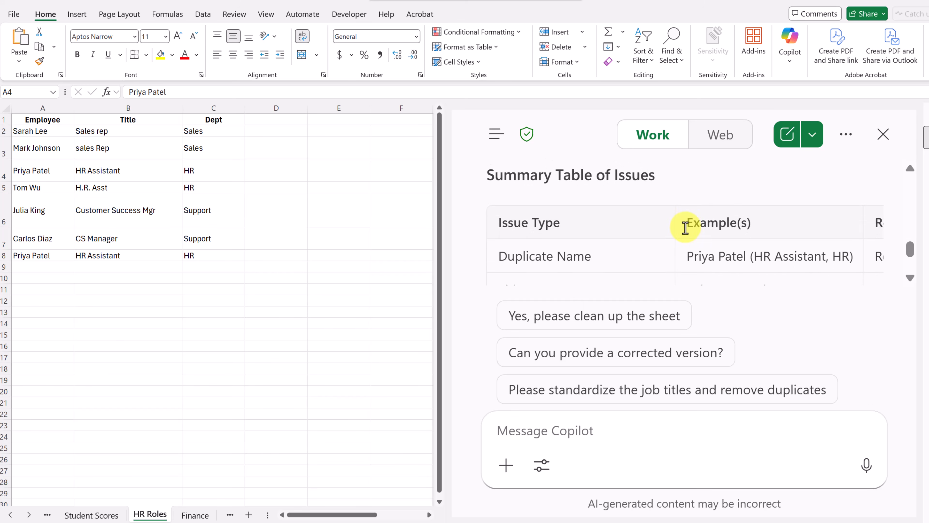
scroll(684, 224, down, 2)
scroll(643, 228, up, 2)
scroll(643, 231, down, 2)
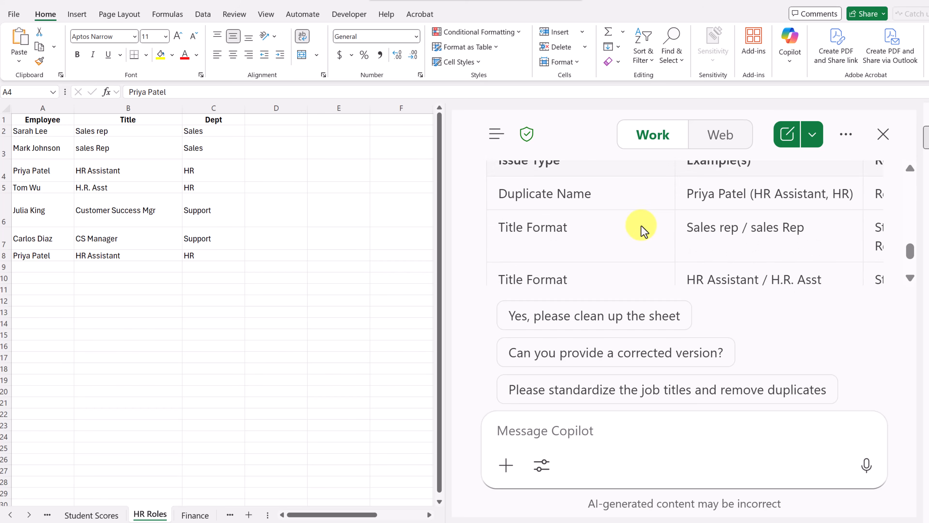
scroll(644, 231, down, 5)
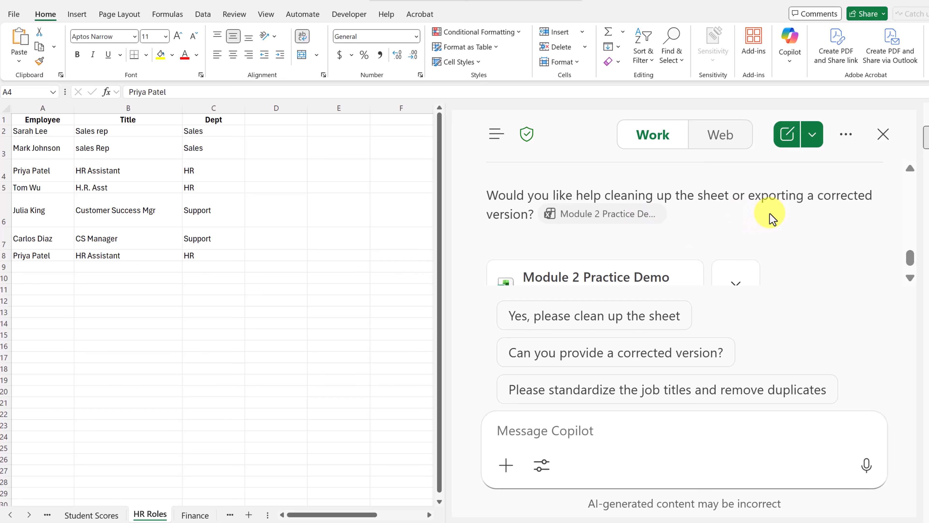
scroll(778, 215, down, 3)
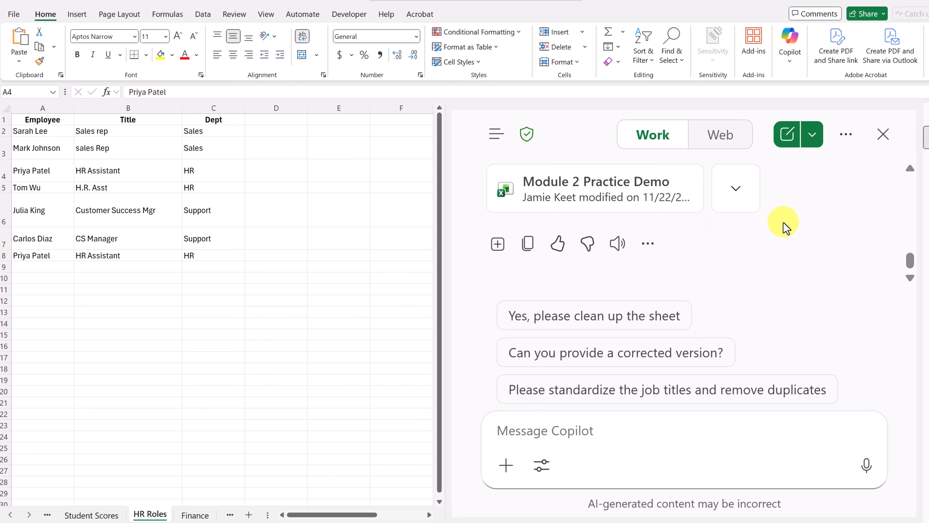
Step: Send Copilot the suggested prompt "Yes, please clean up the sheet", and follow up with "Make the titles more professional."
click(622, 317)
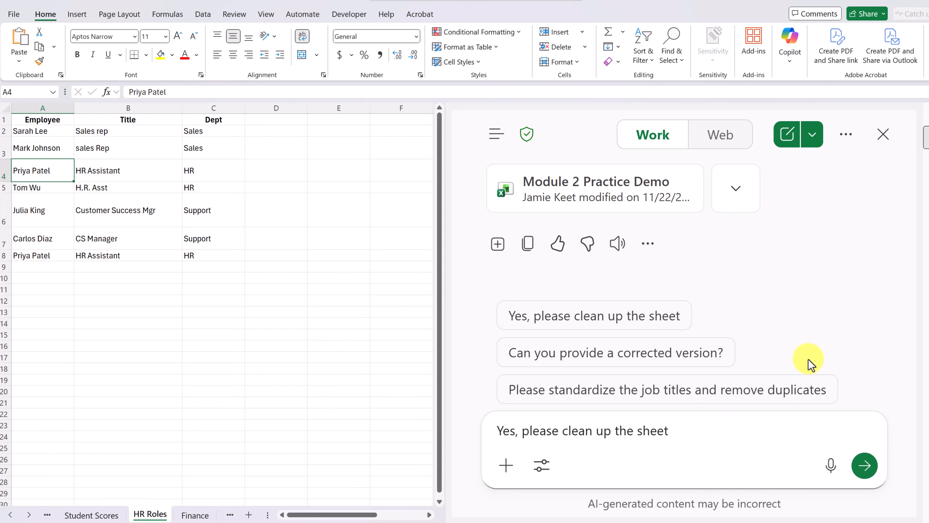
click(863, 473)
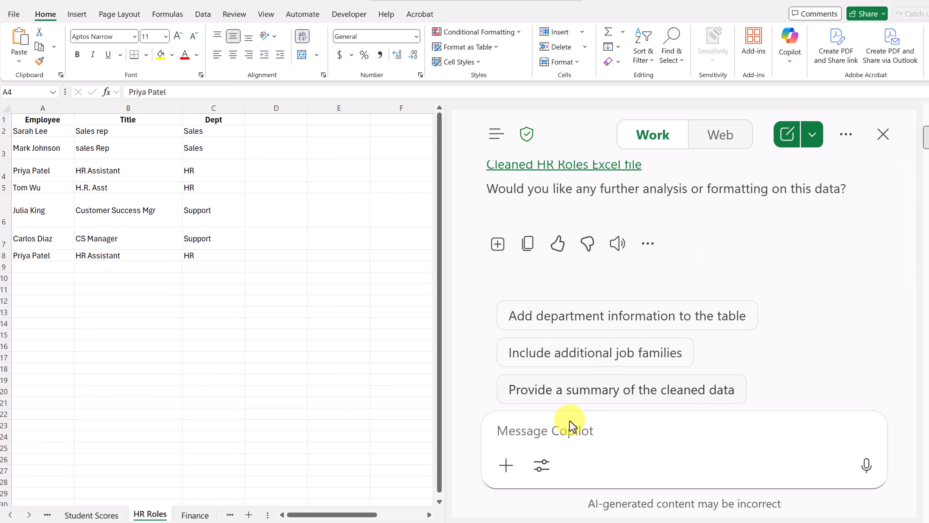
click(560, 425)
text(Make the titles more professional.)
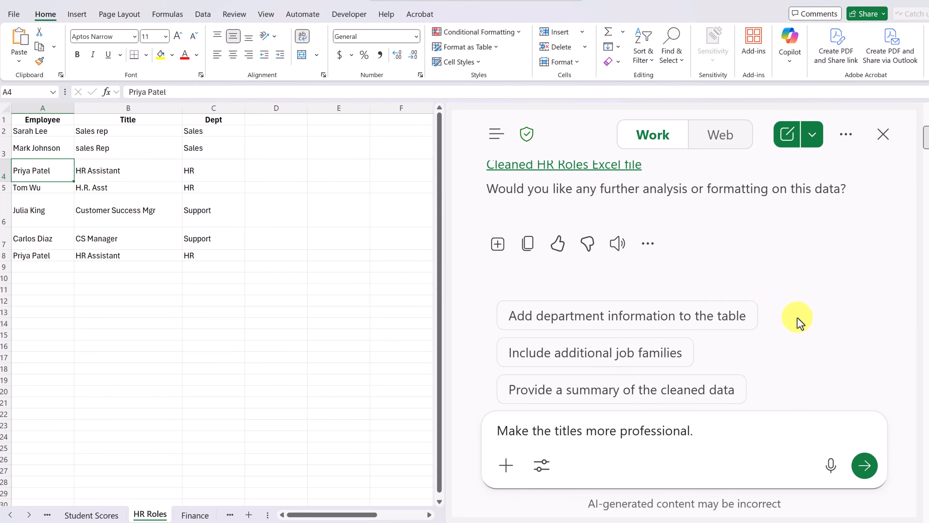
click(865, 465)
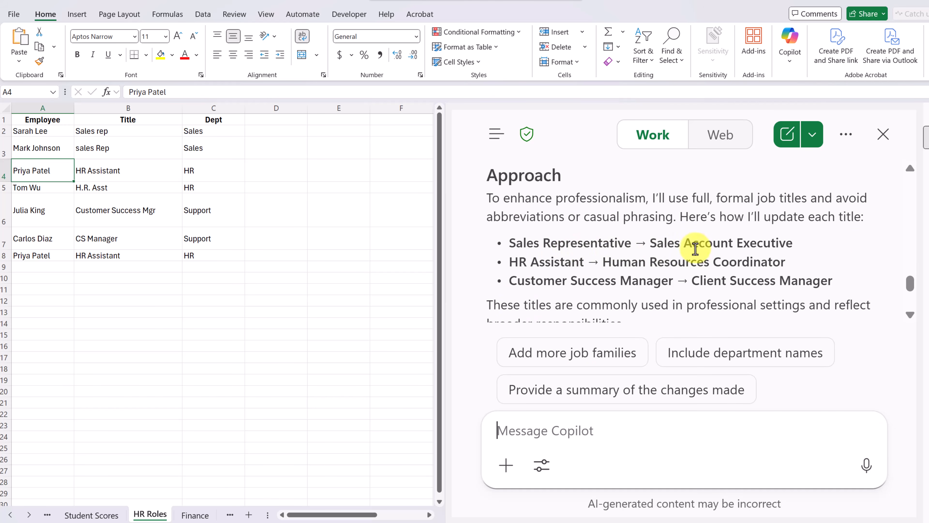
Step: Review Copilot's approach to professional job titles, the updated table and its closing follow-up question
scroll(695, 247, down, 2)
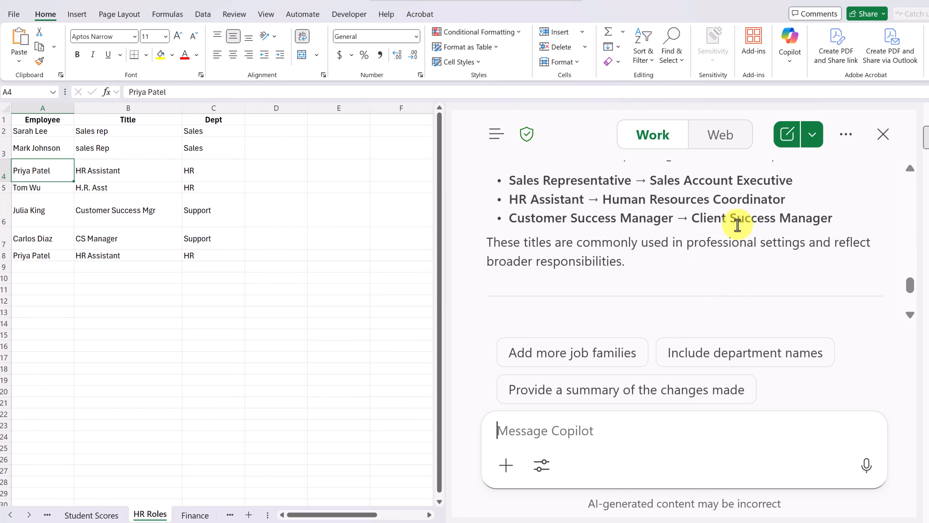
scroll(721, 226, down, 2)
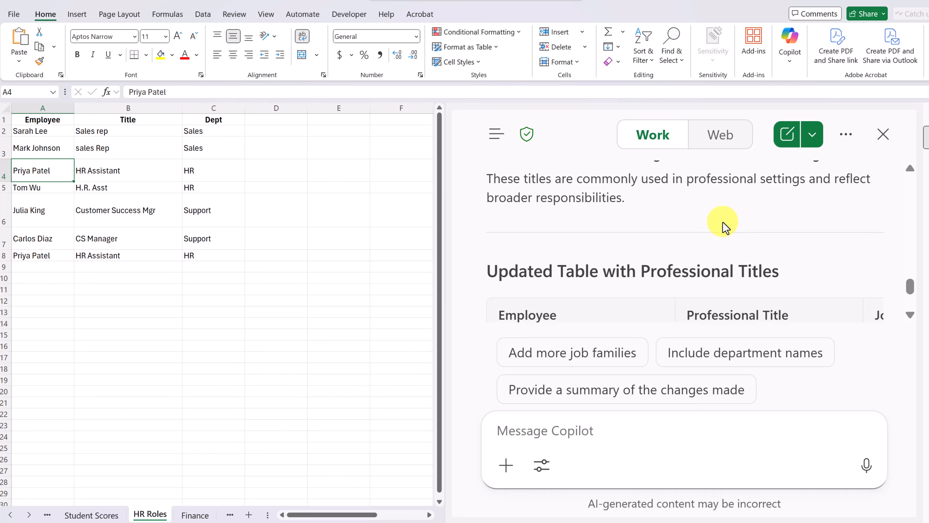
scroll(721, 224, down, 4)
scroll(695, 235, down, 6)
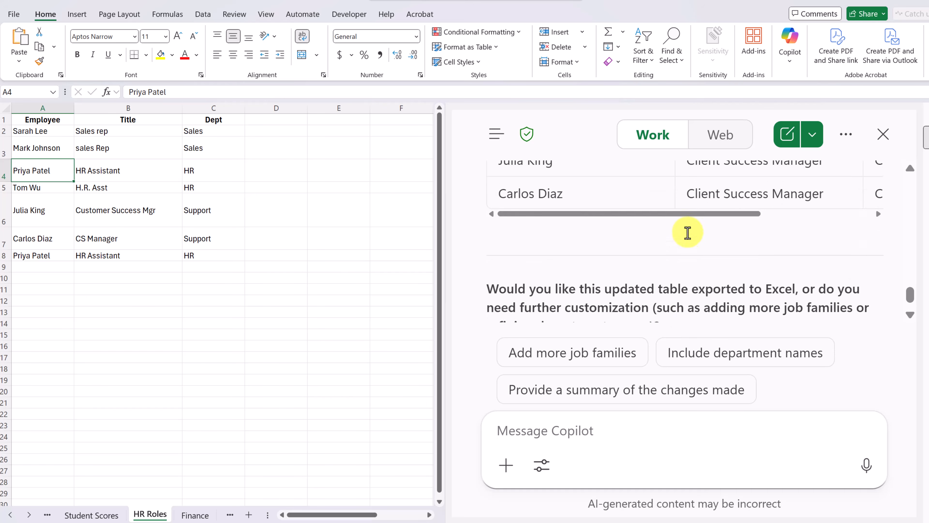
scroll(704, 256, down, 1)
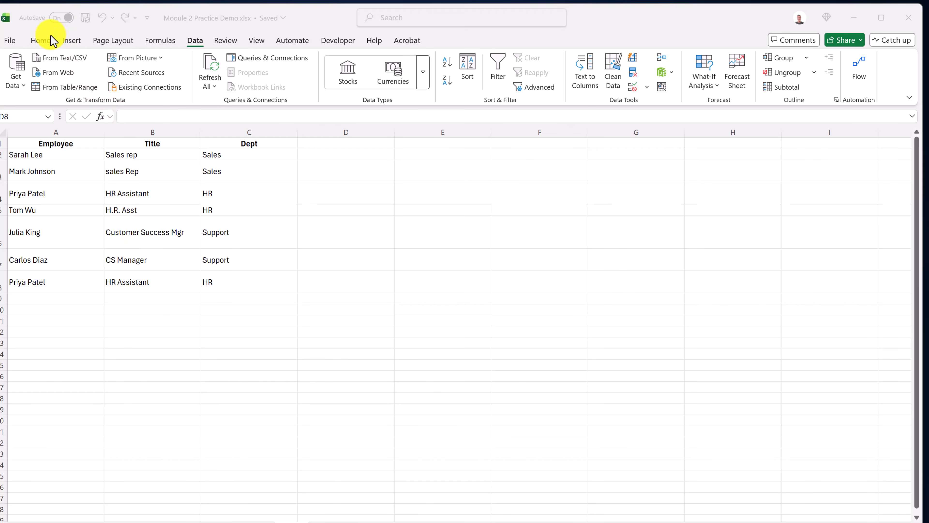
Step: Use Clean Data to replace both inconsistent sales title variations in column B with "Sales Rep"
click(46, 42)
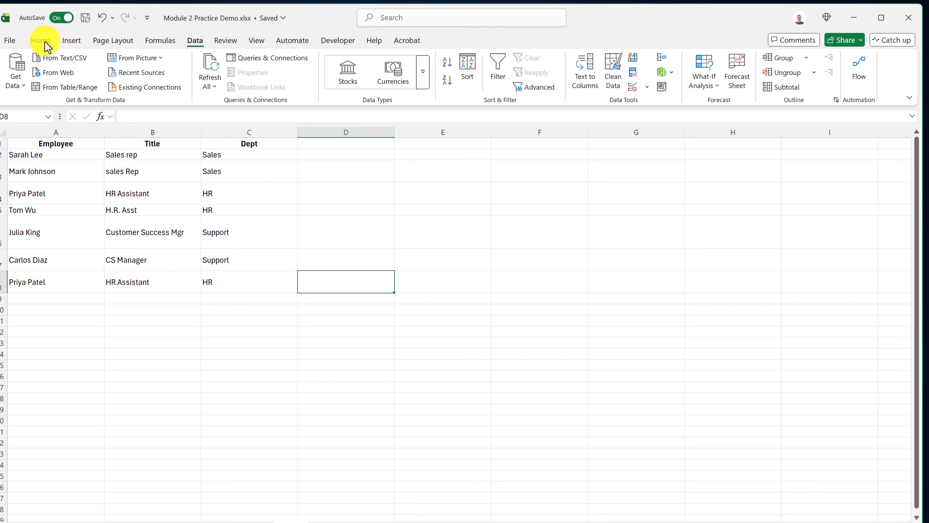
click(195, 42)
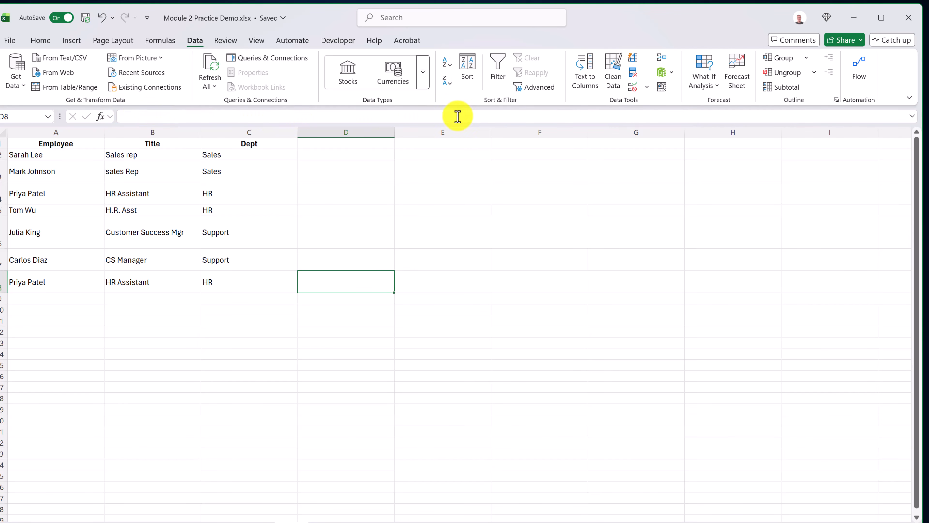
click(612, 67)
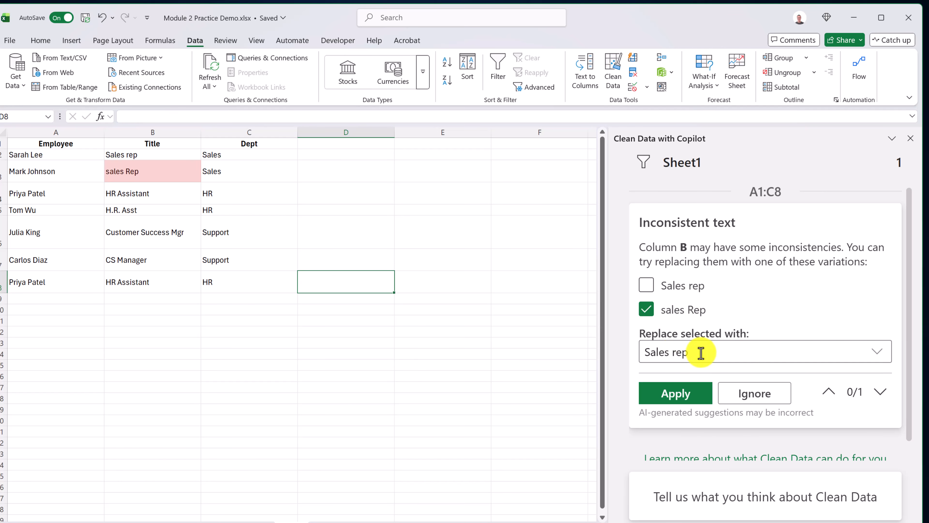
click(674, 355)
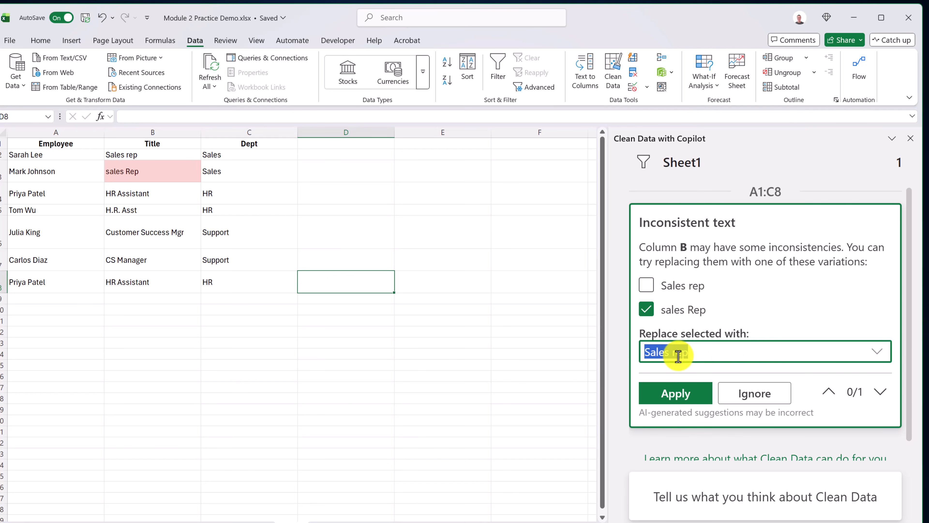
click(677, 354)
key(BackSpace)
text(R)
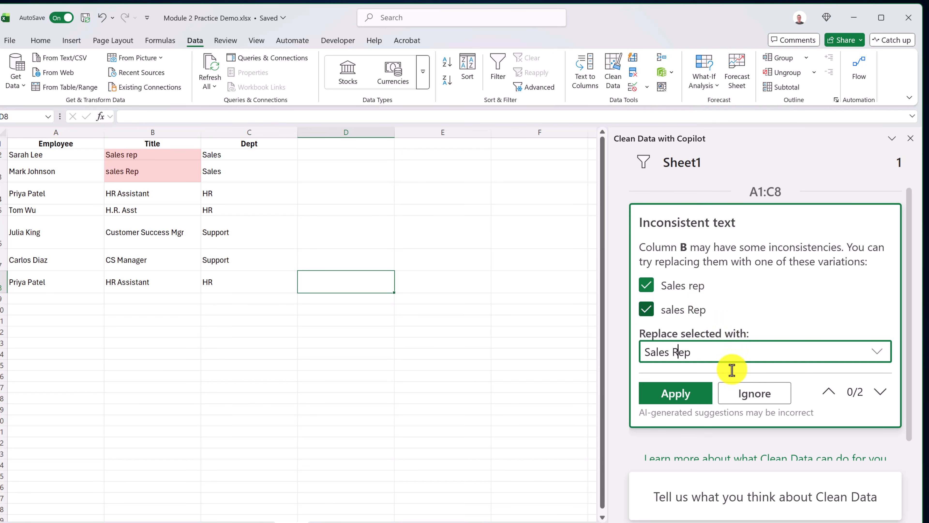
click(684, 399)
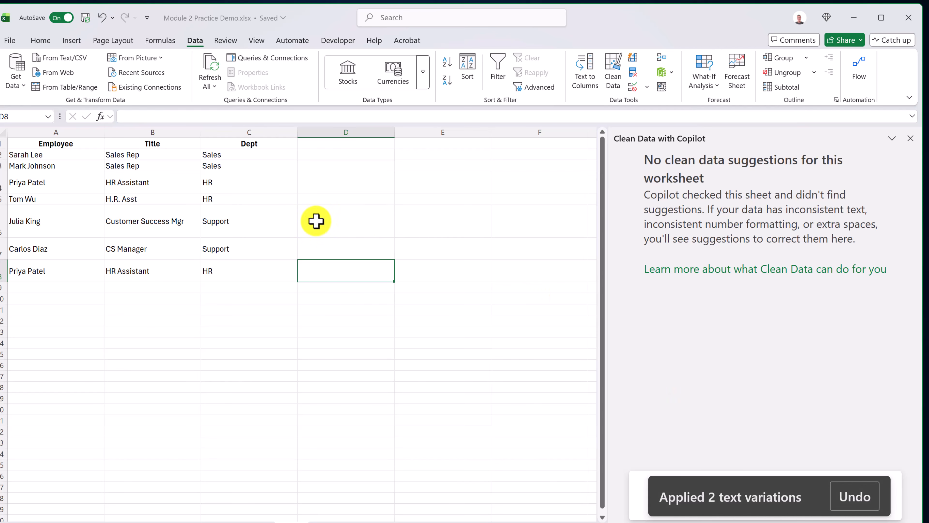
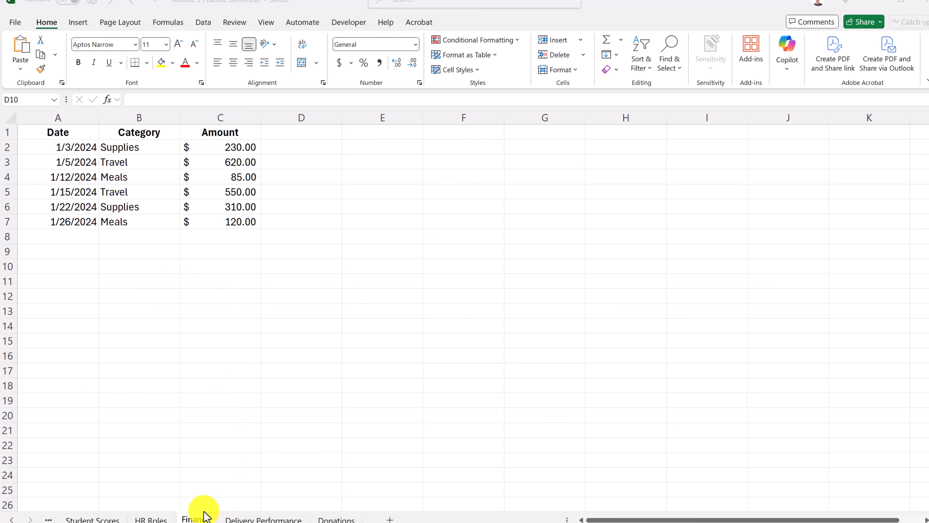
Step: Select A1:C7 on the Finance sheet and have Copilot App Skills run the suggested prompt "Summarize using PivotTables or charts"
click(62, 133)
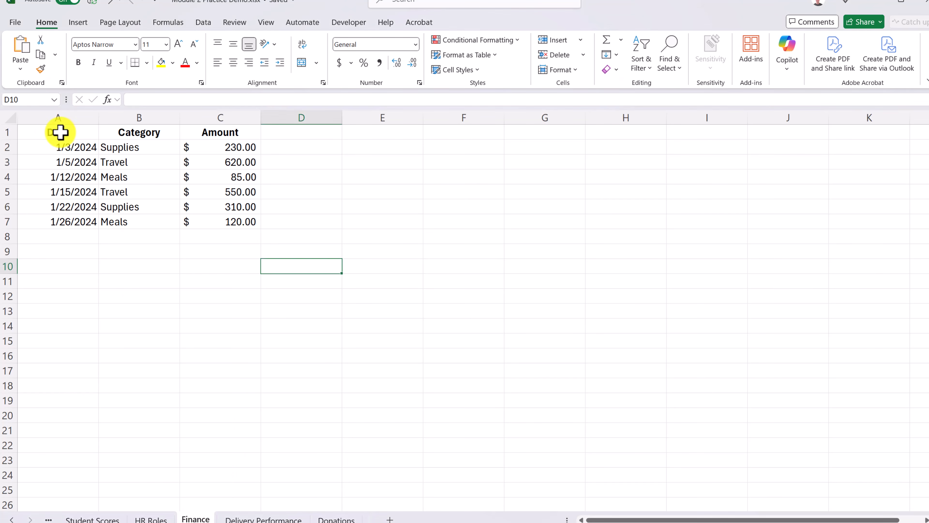
drag(60, 133, 235, 223)
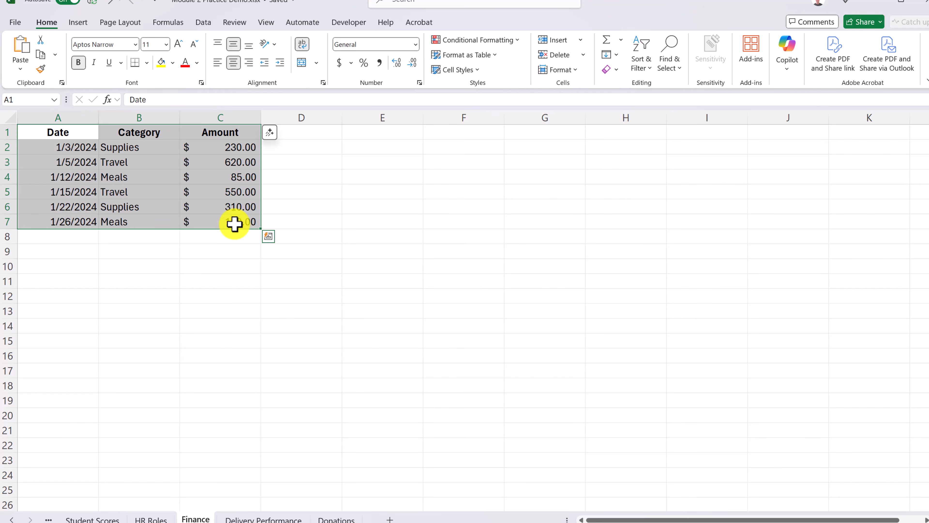
click(269, 133)
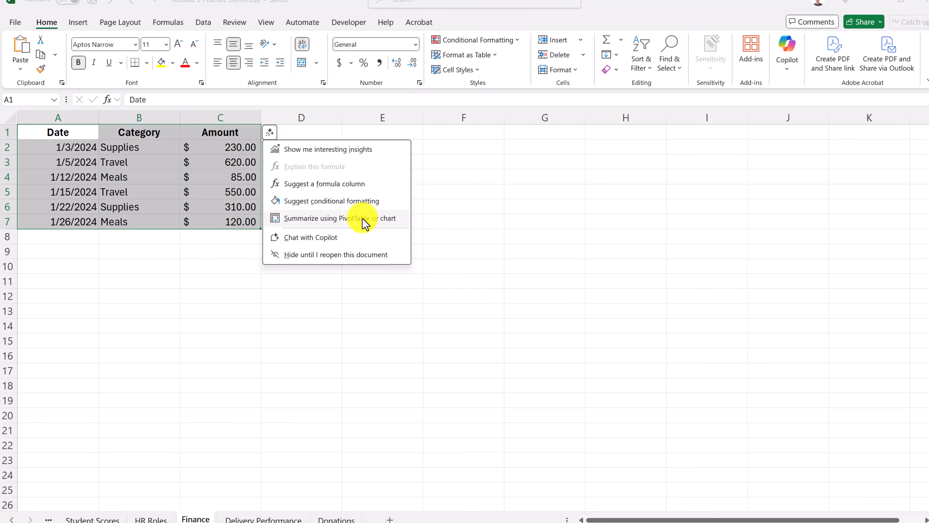
click(790, 70)
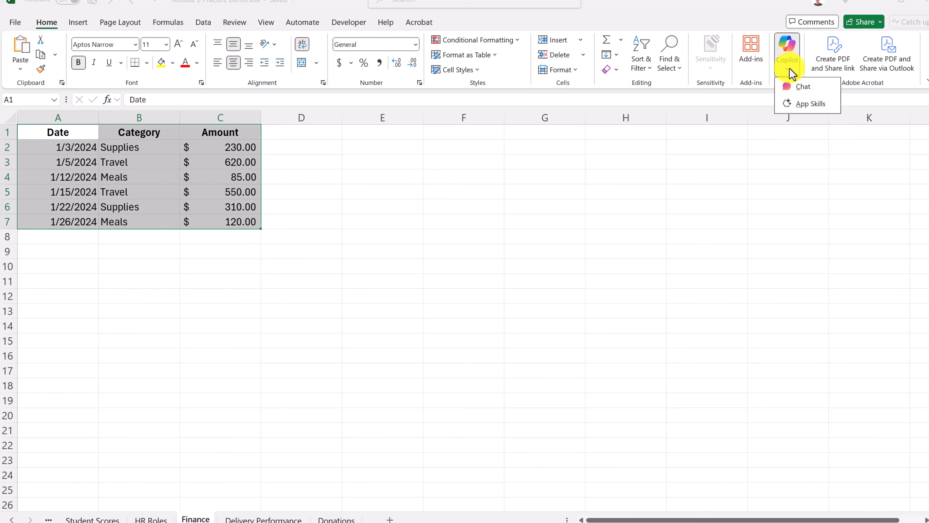
click(805, 104)
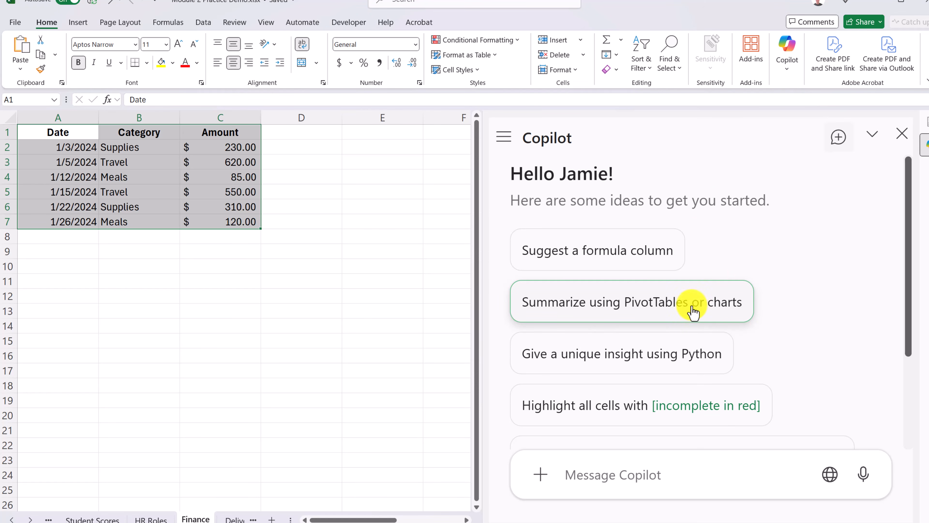
click(664, 307)
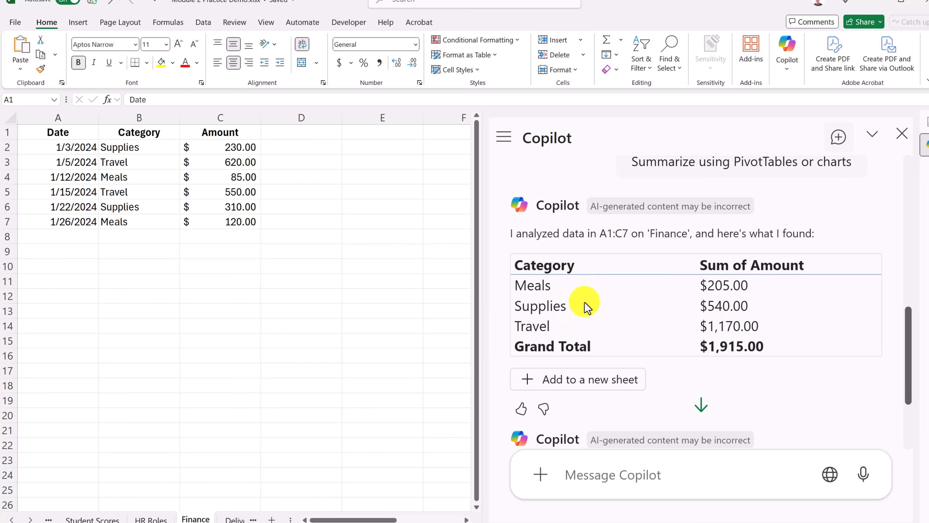
Step: Review Copilot's summary of amounts by category and add its PivotTable to a new sheet
scroll(642, 312, down, 3)
scroll(642, 312, up, 2)
scroll(645, 315, up, 2)
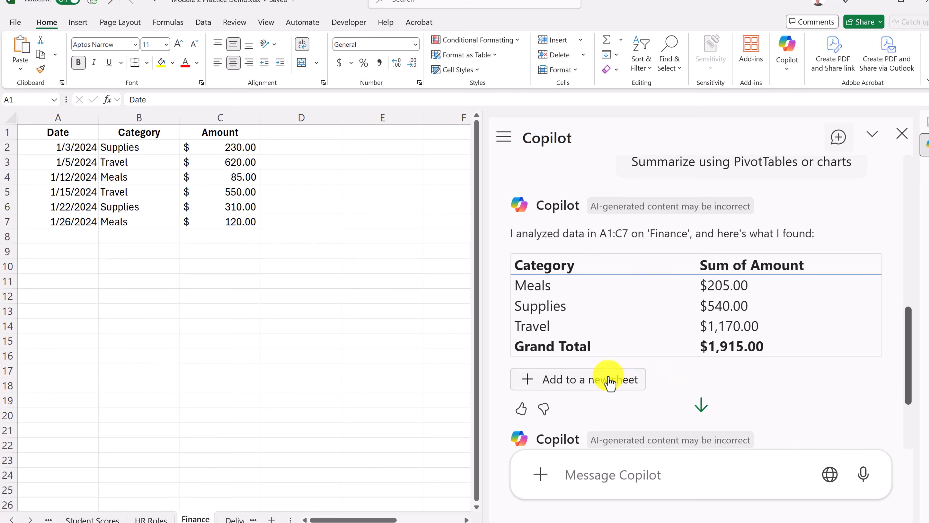
click(615, 374)
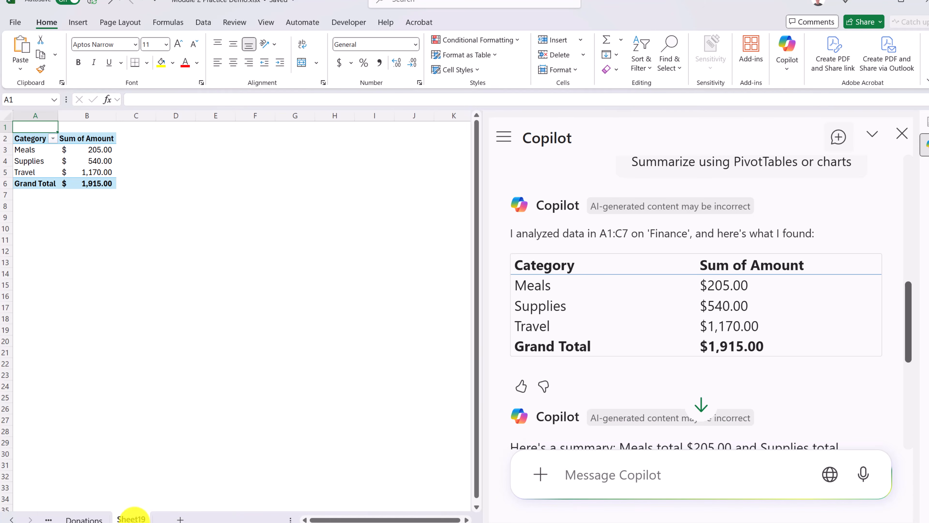
drag(872, 522, 880, 522)
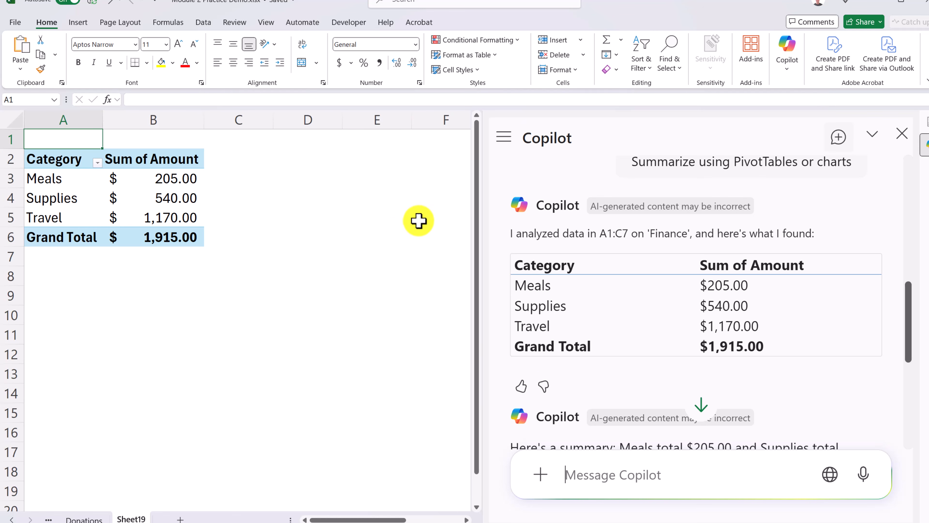
Step: Close Copilot and add the Date field to the rows of the category PivotTable
click(901, 136)
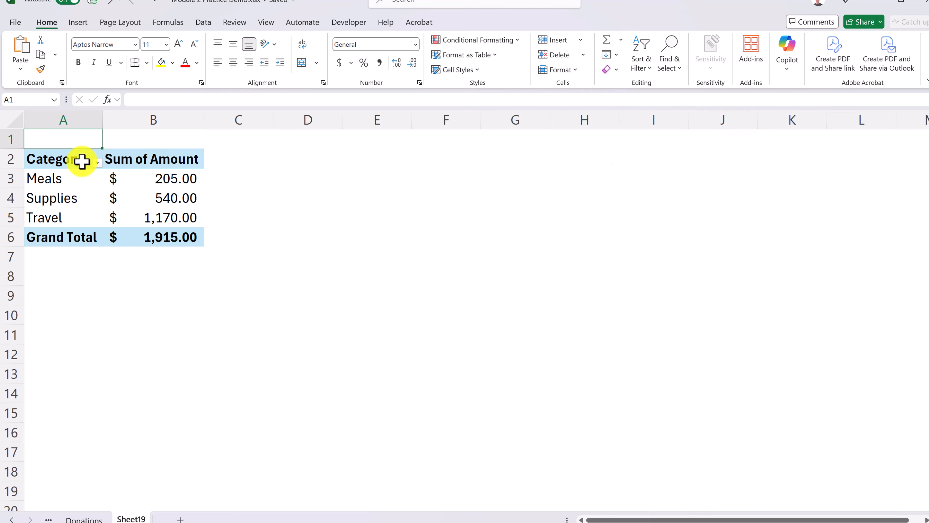
click(64, 188)
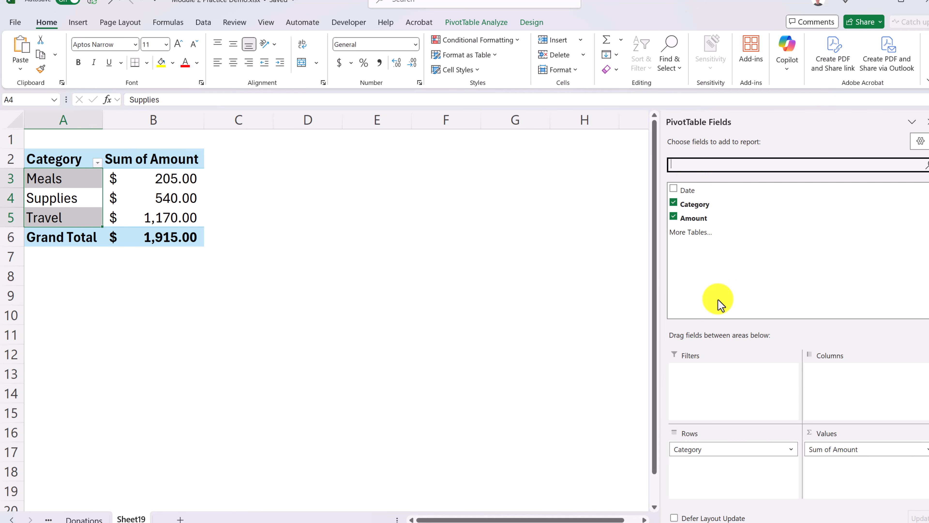
click(673, 189)
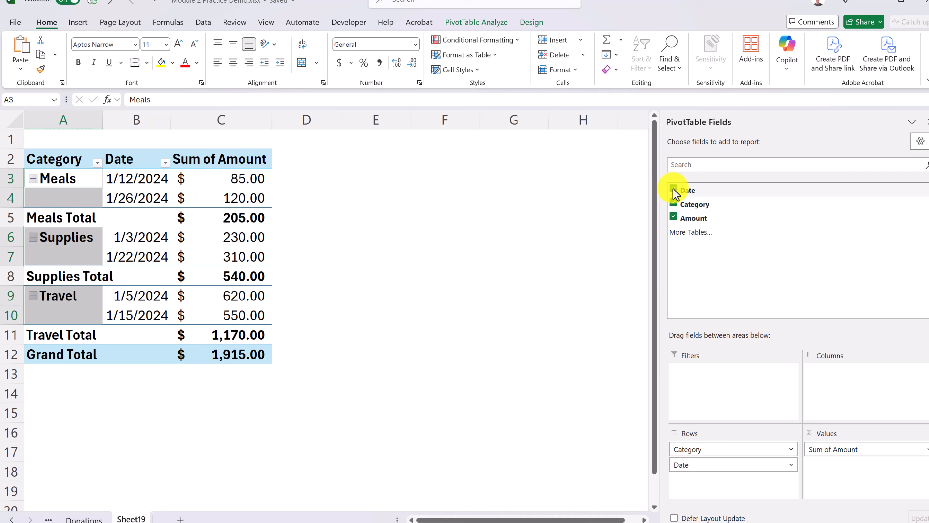
Step: Remove the Date field from the PivotTable, keeping Category in Rows and Sum of Amount in Values
click(673, 189)
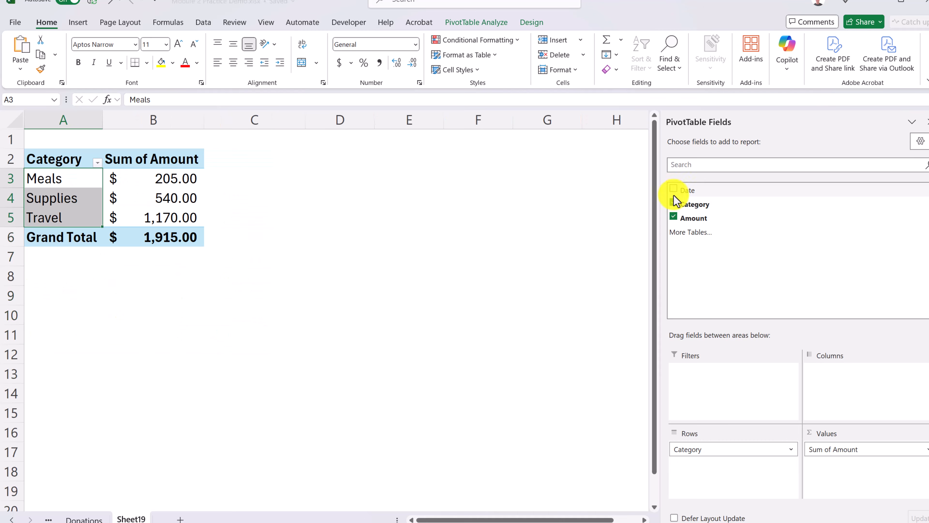
click(675, 202)
click(674, 202)
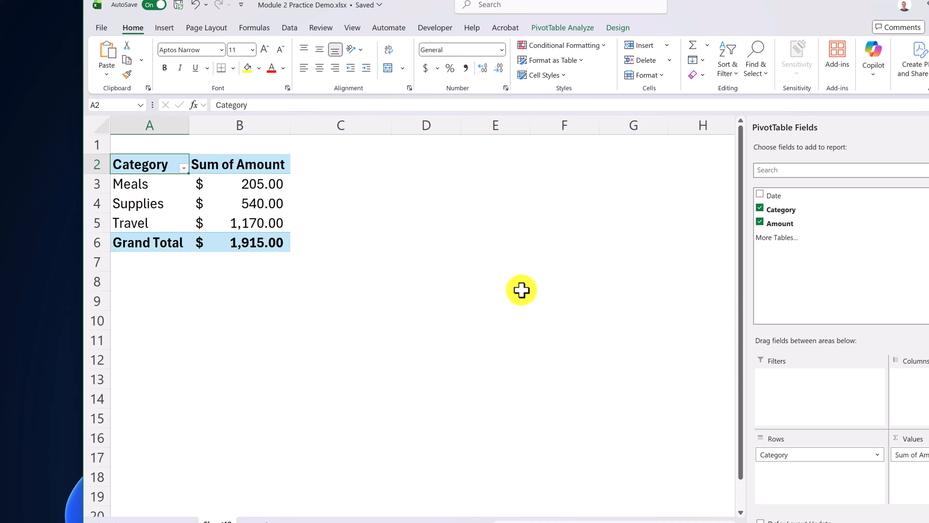
Step: Filter the PivotTable's Category field to exclude Meals and Supplies, leaving only Travel
click(183, 167)
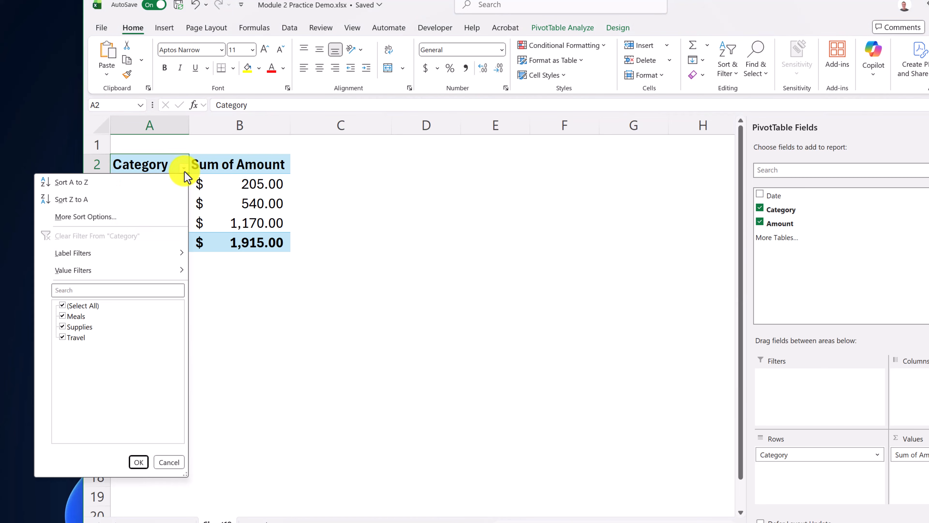
click(62, 315)
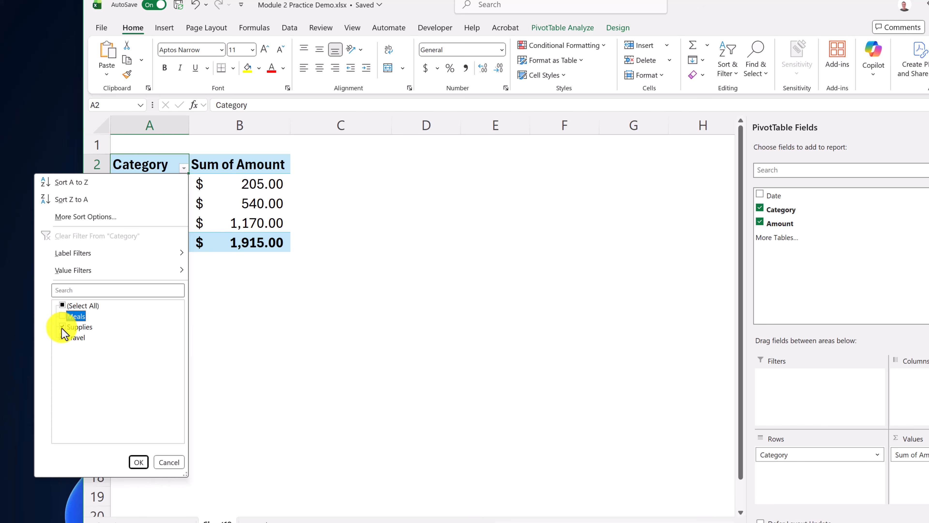
click(62, 326)
click(138, 461)
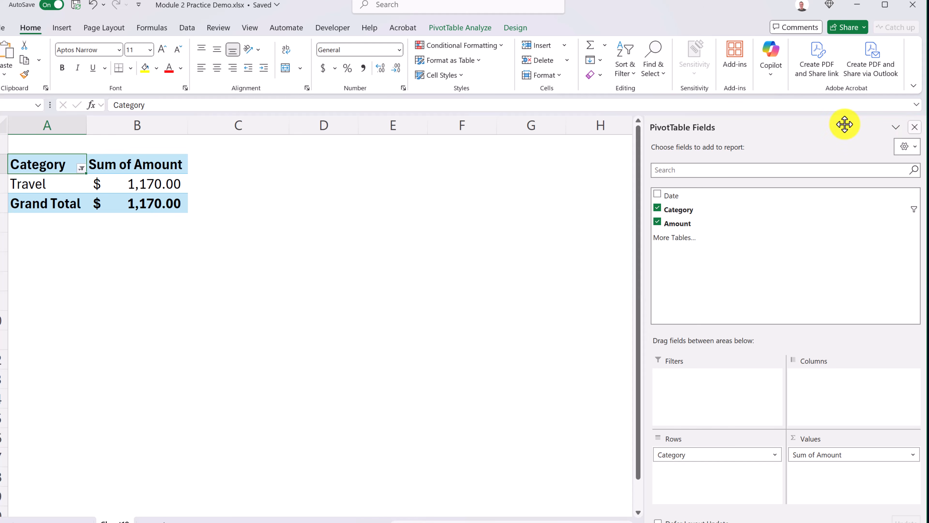
Step: Go to the Finance sheet and open Copilot in App Skills mode
click(770, 60)
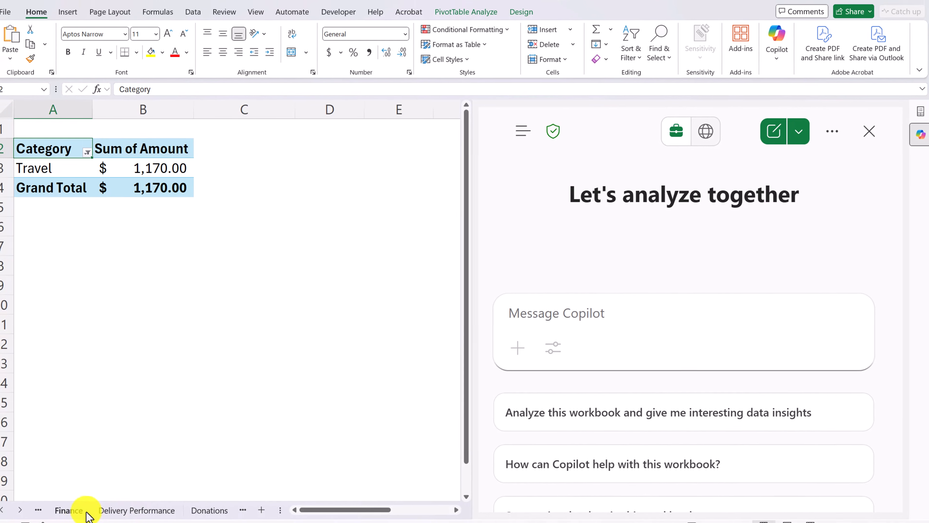
click(86, 511)
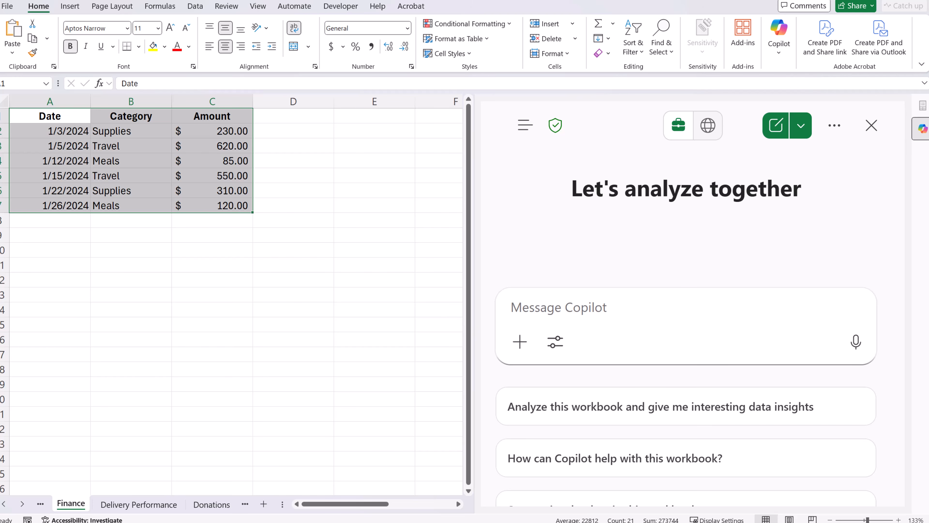
click(779, 51)
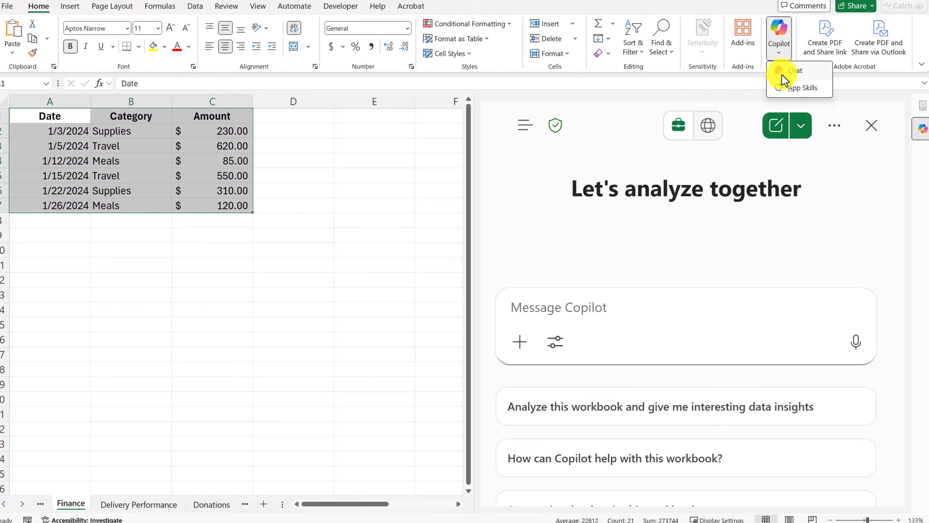
click(804, 91)
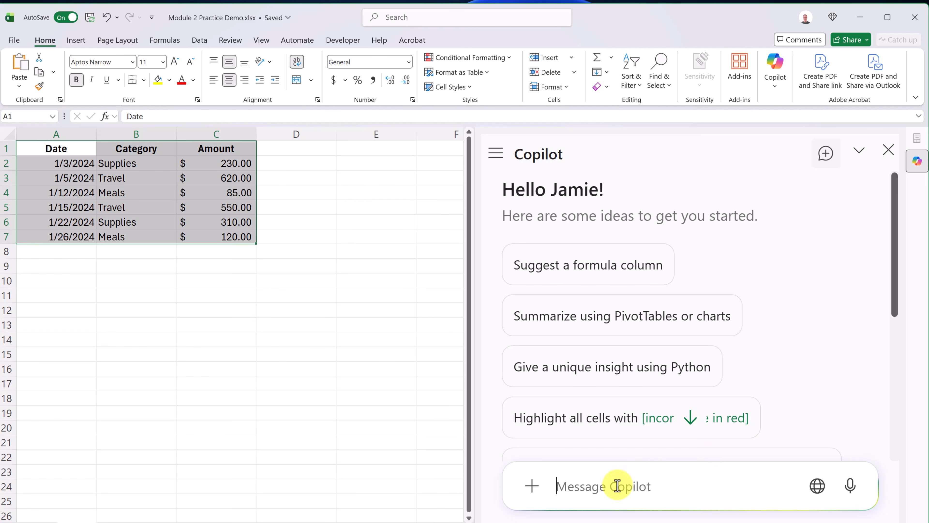
Step: Ask Copilot to "Create a PivotTable showing average transaction size by category" and review its reply
click(609, 485)
text(Create a PivotTable showing average transaction size by category)
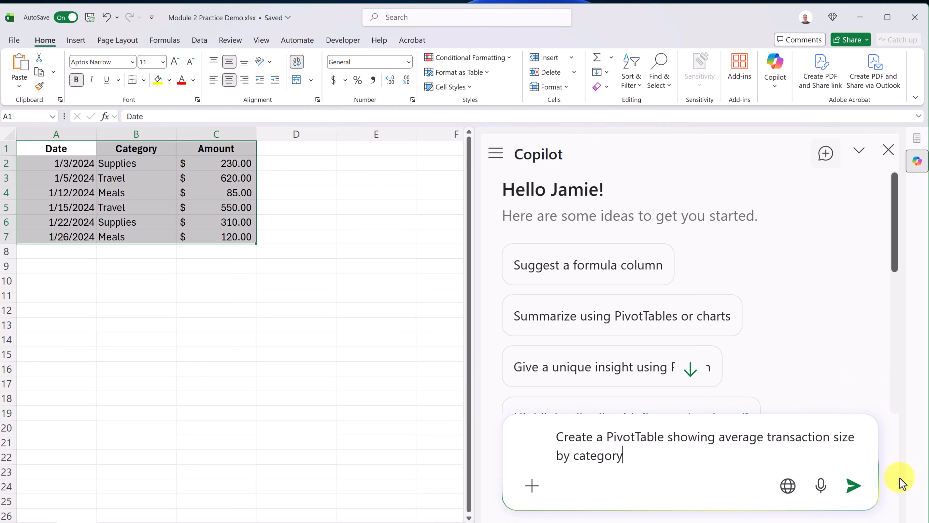
click(853, 486)
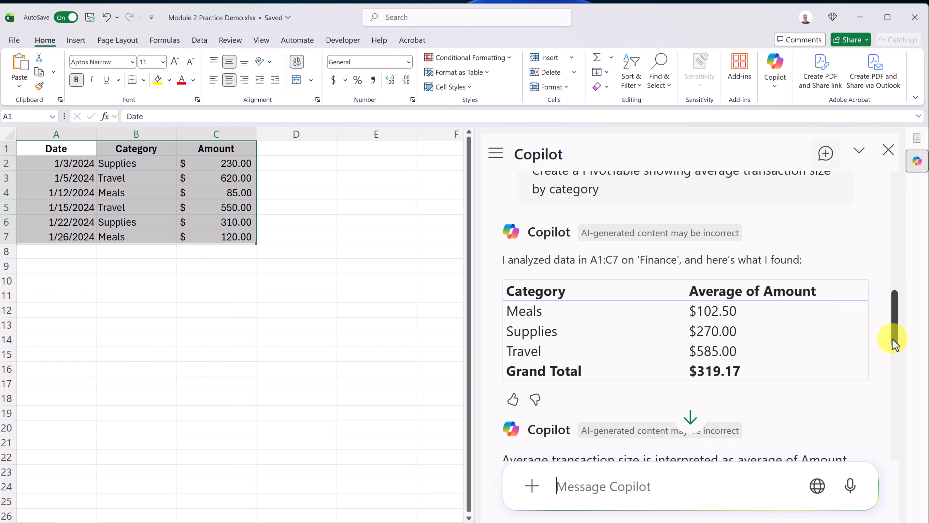
drag(892, 339, 894, 364)
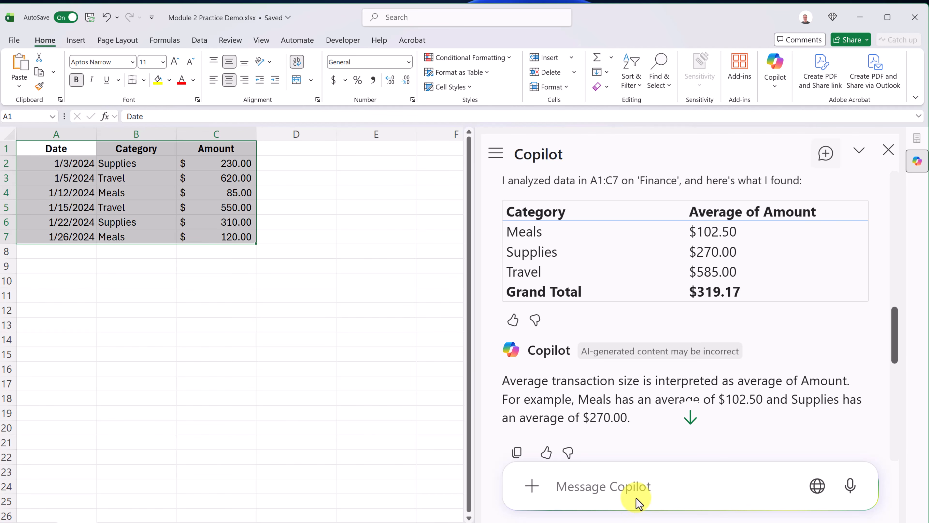
Step: Send Copilot the follow-up request "create a chart for this" and bring its chart into view
text(create a chart for this)
click(848, 492)
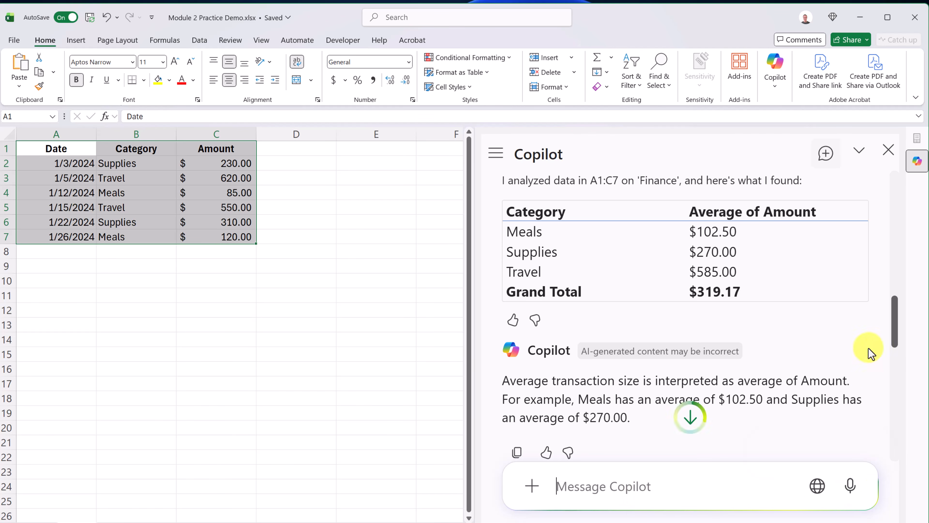
scroll(809, 354, down, 2)
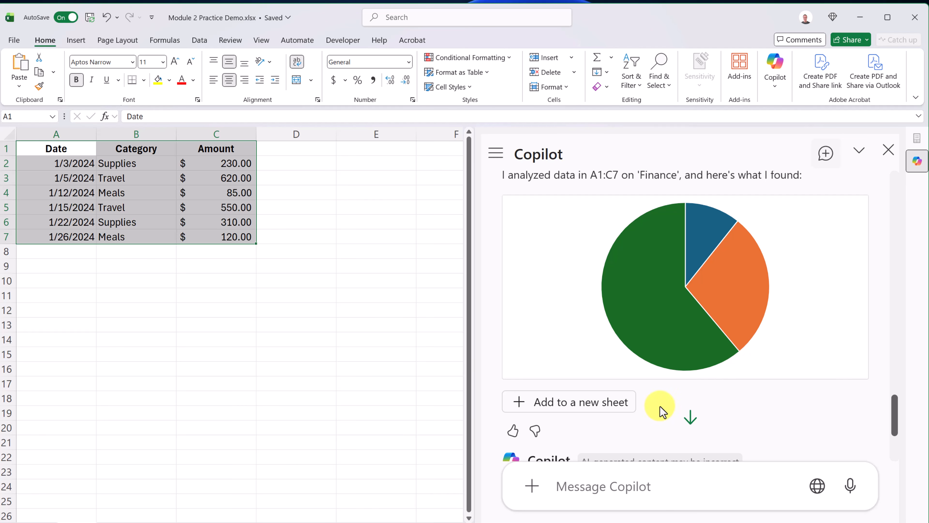
Step: Add Copilot's pie chart to a new sheet, then open and confirm the Category filter of its PivotTable
click(565, 403)
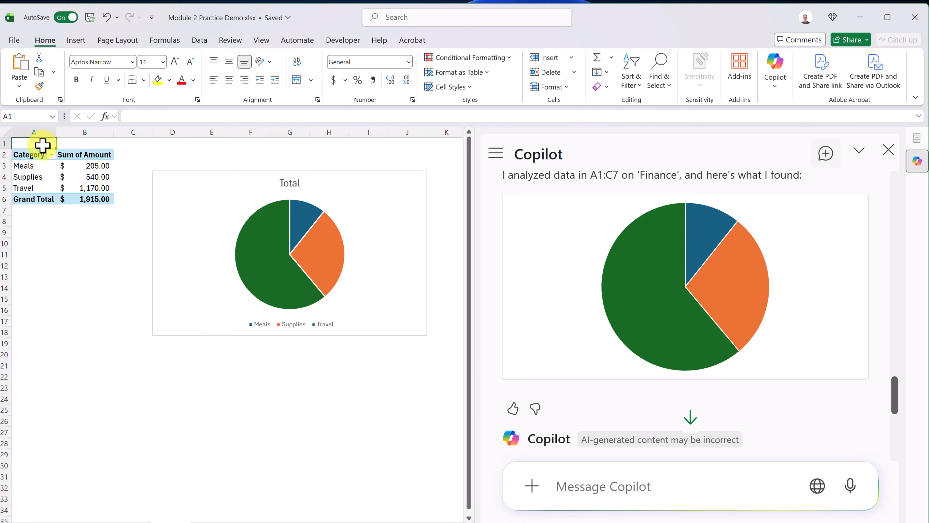
click(50, 155)
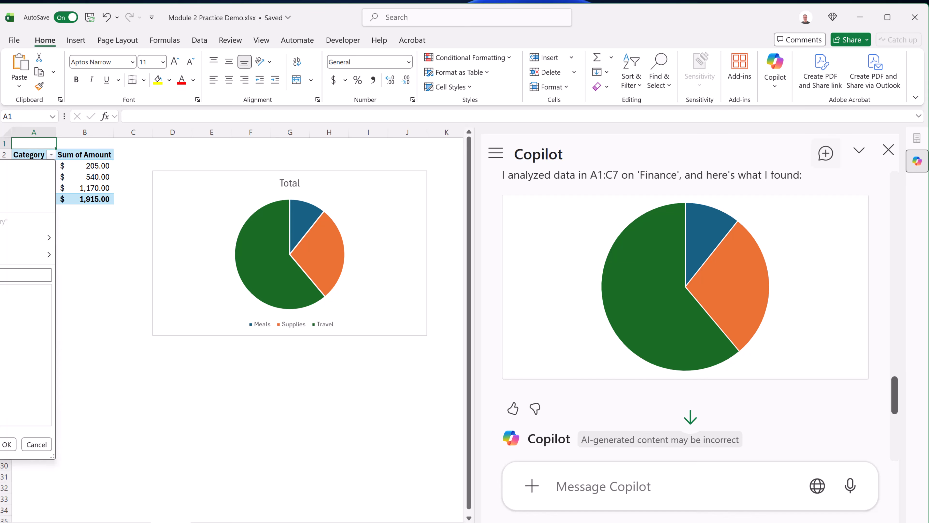
click(6, 444)
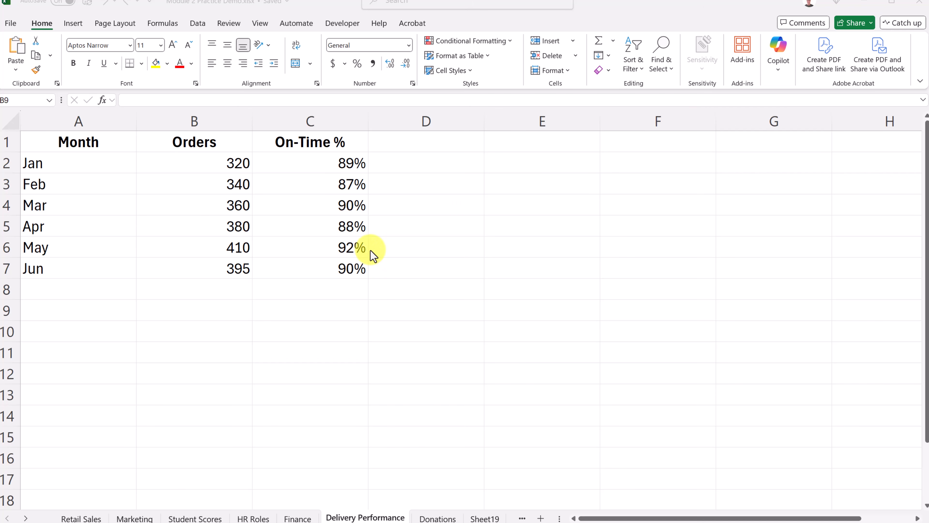
Step: Open Copilot Chat on the Delivery Performance sheet and ask "Find trends in orders and on-time performance. Identify one anomaly."
click(778, 67)
click(777, 86)
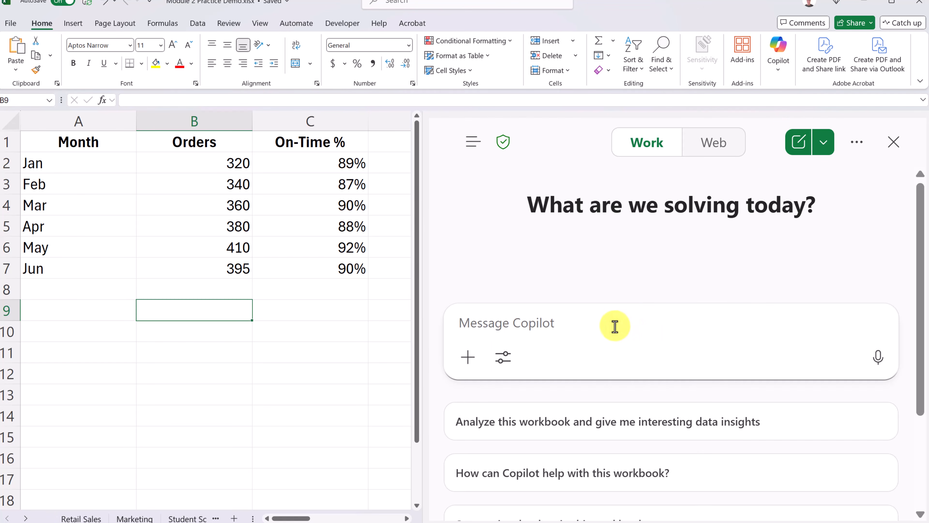
click(600, 324)
text(Find trends in orders and on-time performance. Identify one anomaly.)
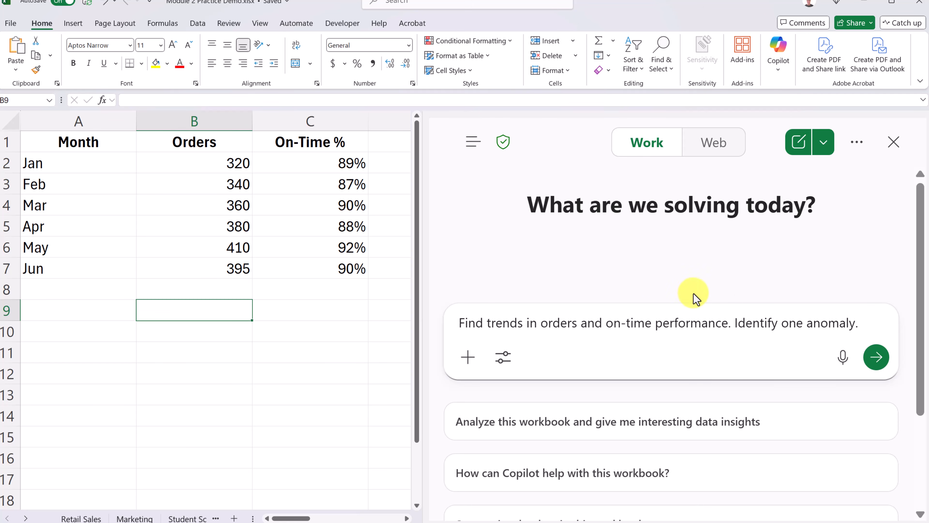
click(876, 361)
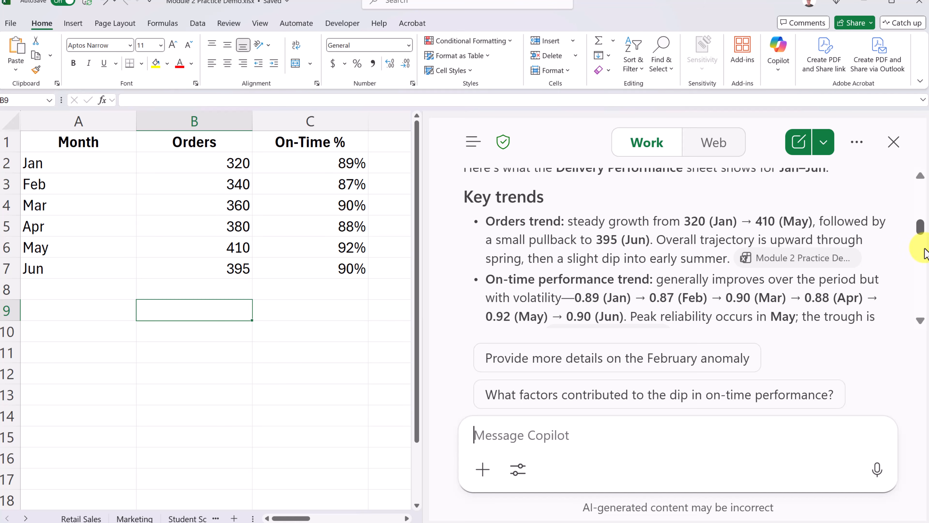
Step: Read through Copilot's analysis of the key trends, month-over-month changes, the anomaly and its implications
scroll(923, 253, down, 1)
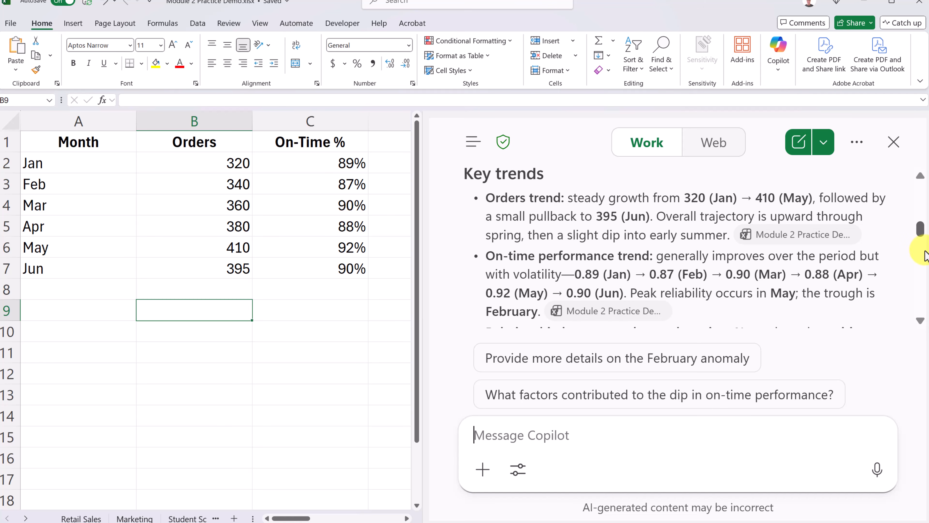
scroll(923, 253, down, 2)
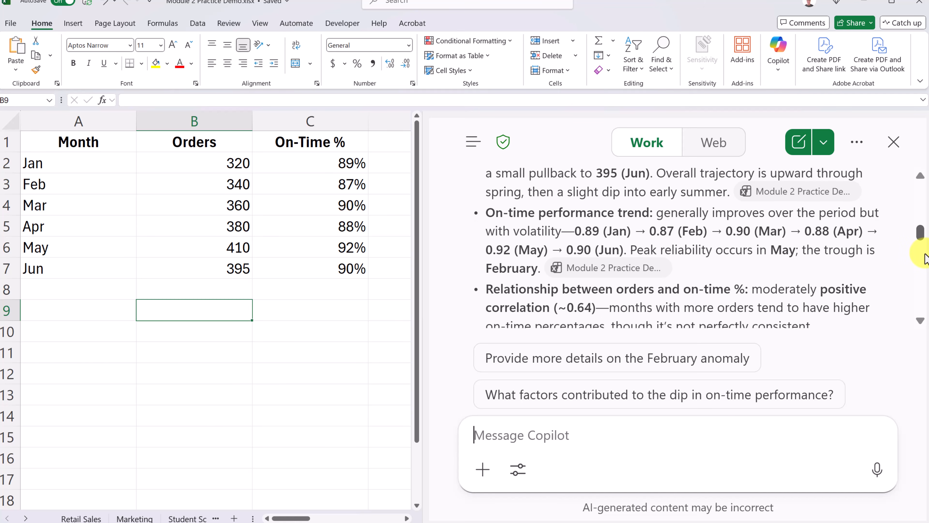
scroll(925, 258, down, 1)
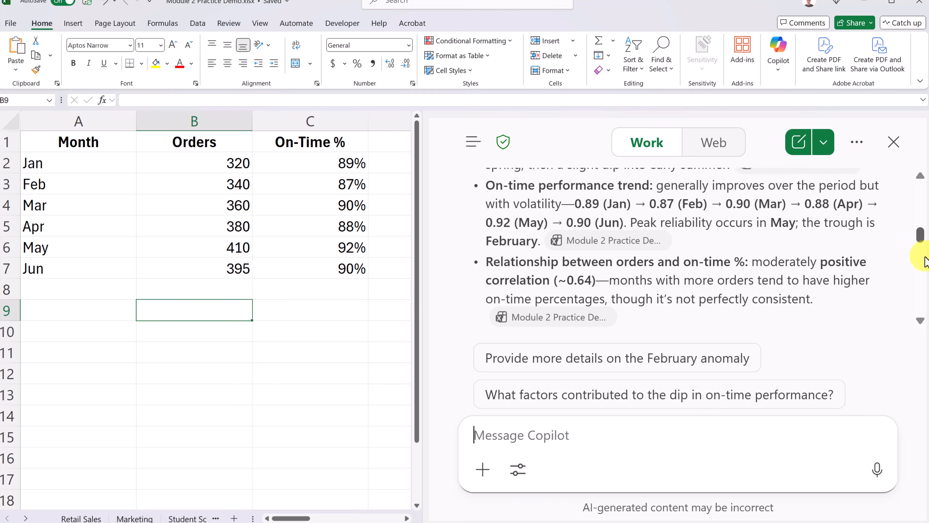
scroll(924, 260, down, 1)
scroll(924, 261, down, 1)
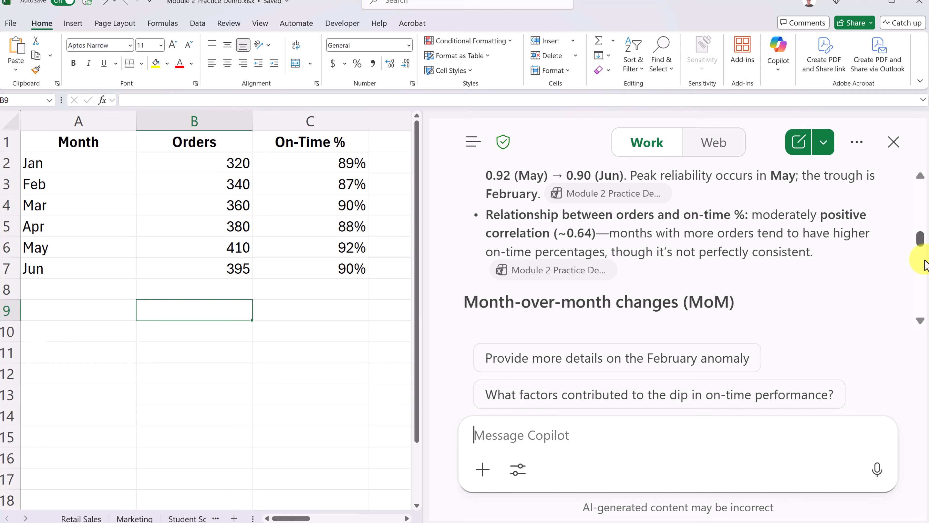
scroll(925, 263, down, 1)
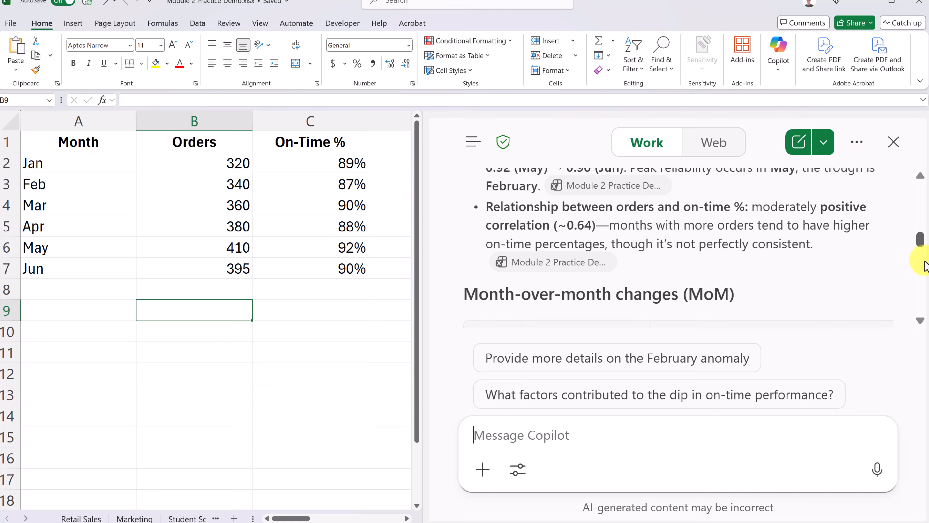
drag(925, 262, 924, 302)
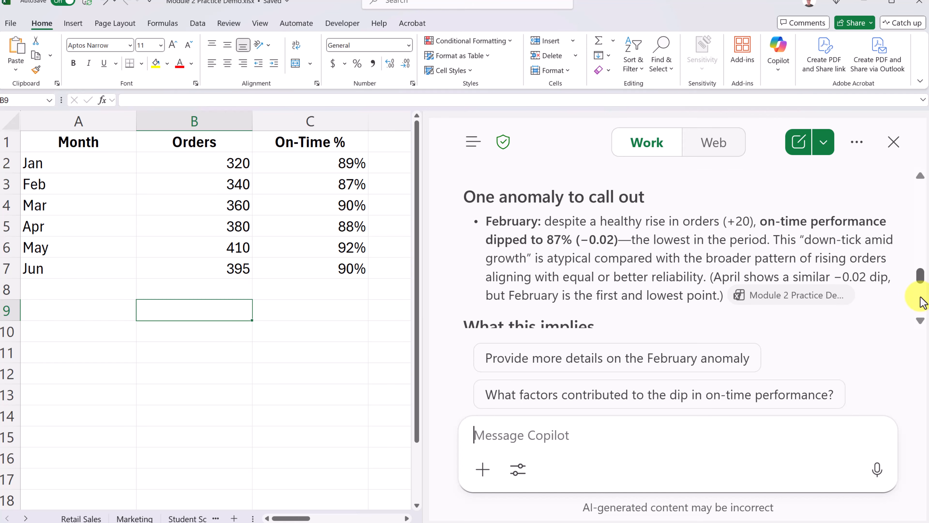
scroll(922, 303, down, 1)
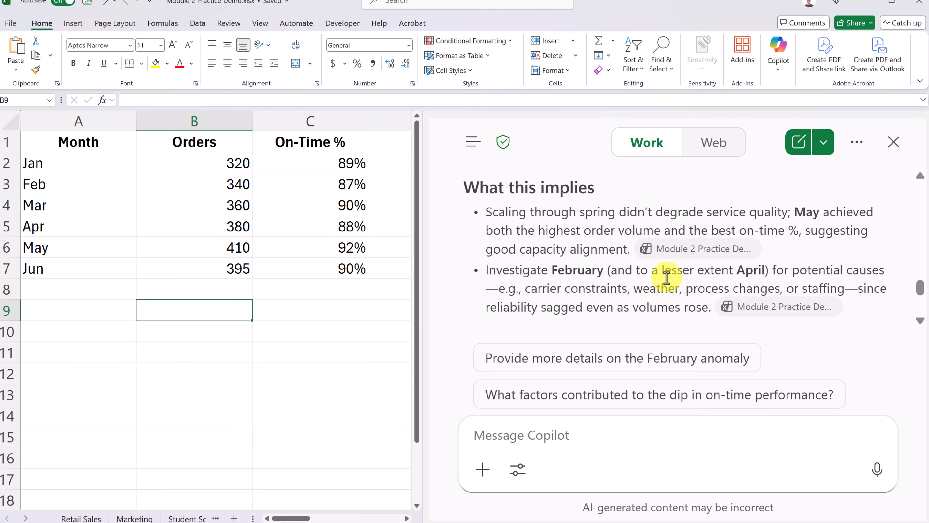
scroll(665, 278, down, 2)
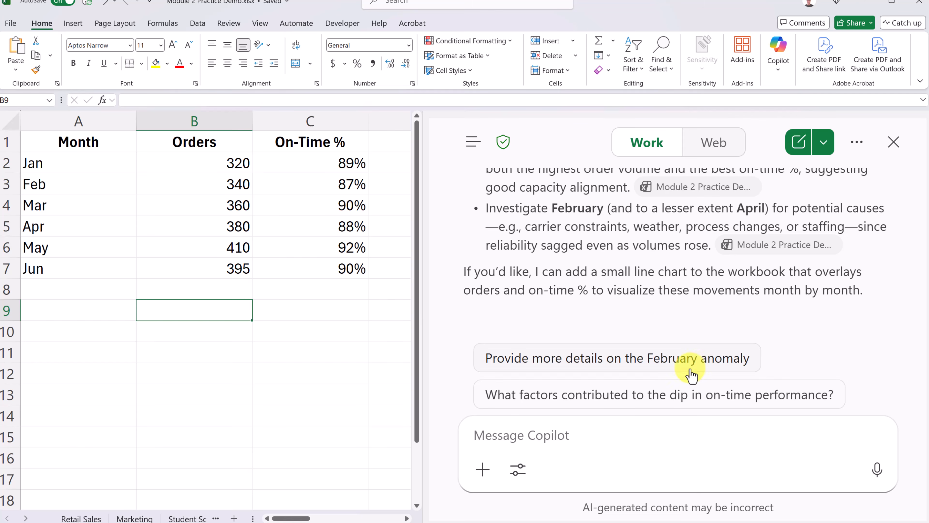
Step: Ask Copilot "If on-time performance increased by 5%, how many fewer late orders would there be each month?" and review the impact summary
text(If on-time performance increased by 5%, how many fewer late orders would there be each month?)
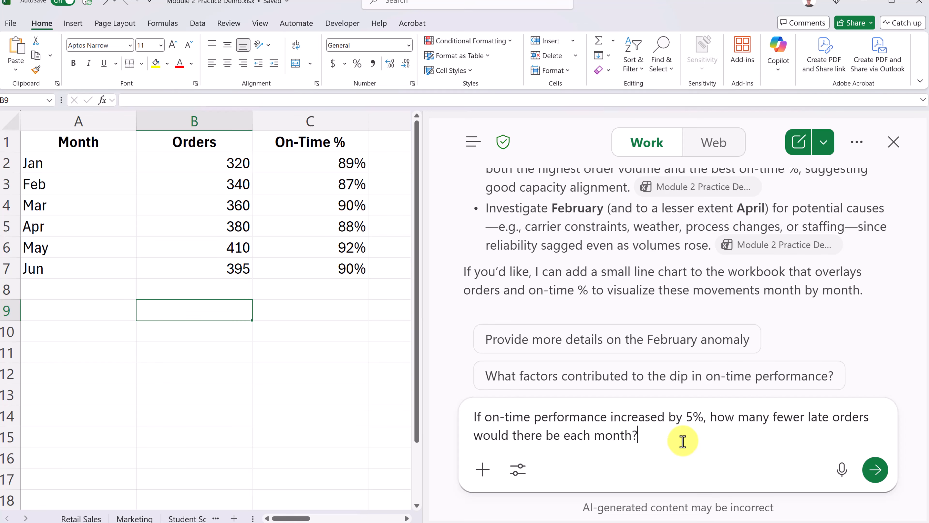
click(883, 473)
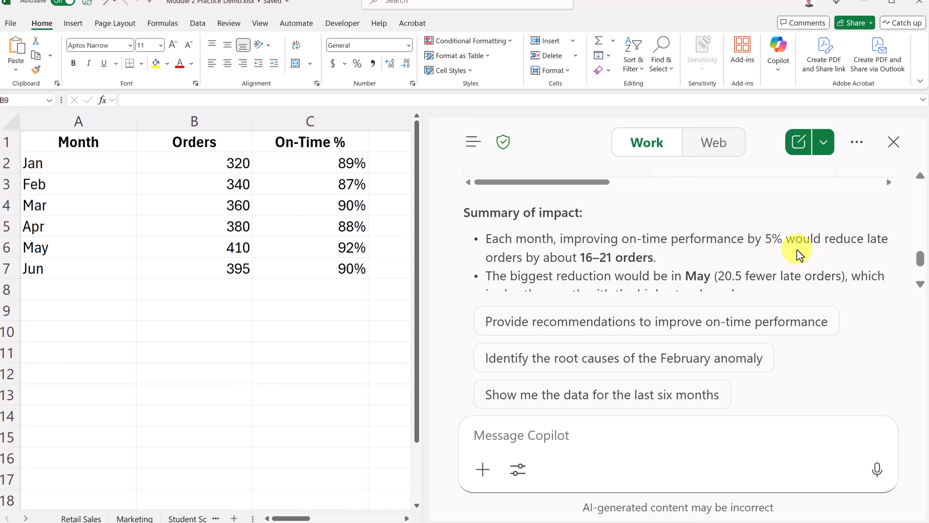
scroll(645, 266, down, 2)
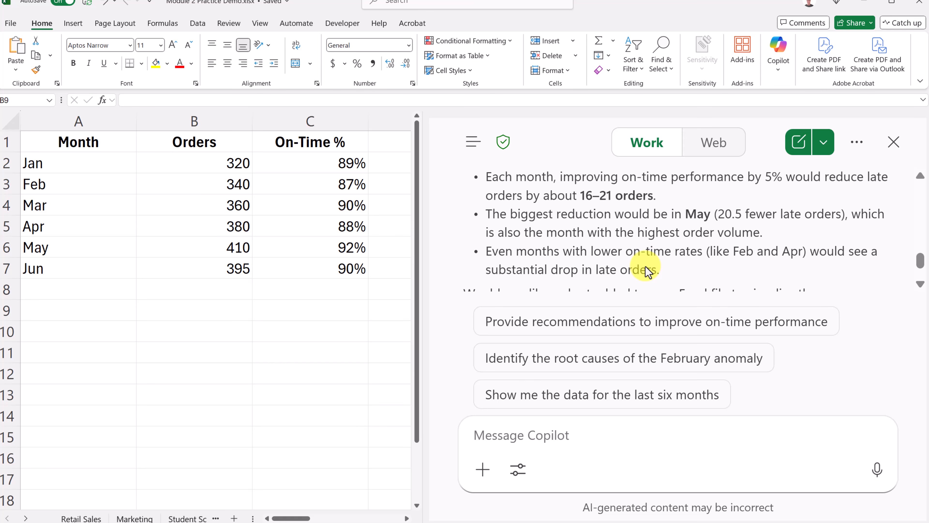
Step: Ask Copilot to "Forecast the next three months based on current trends." and view the forecast table
click(544, 441)
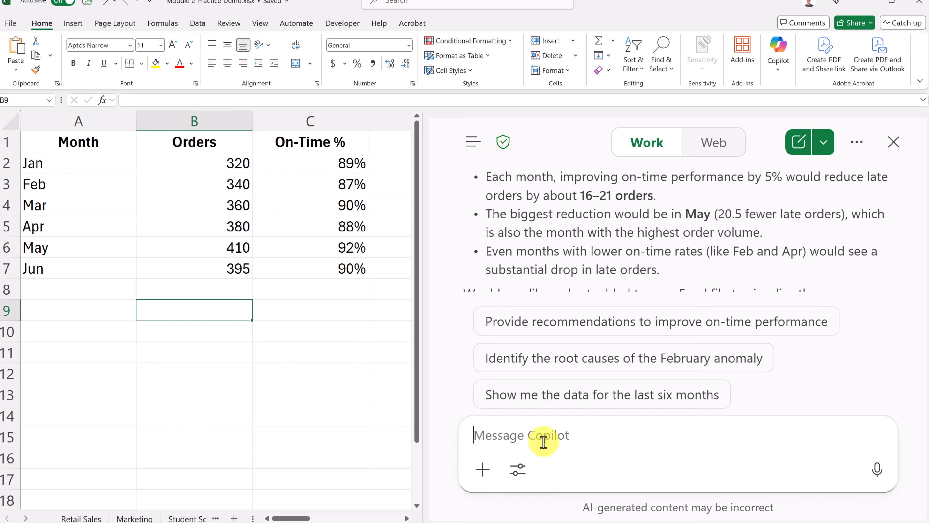
text(Forecast the next three months based on current trends.)
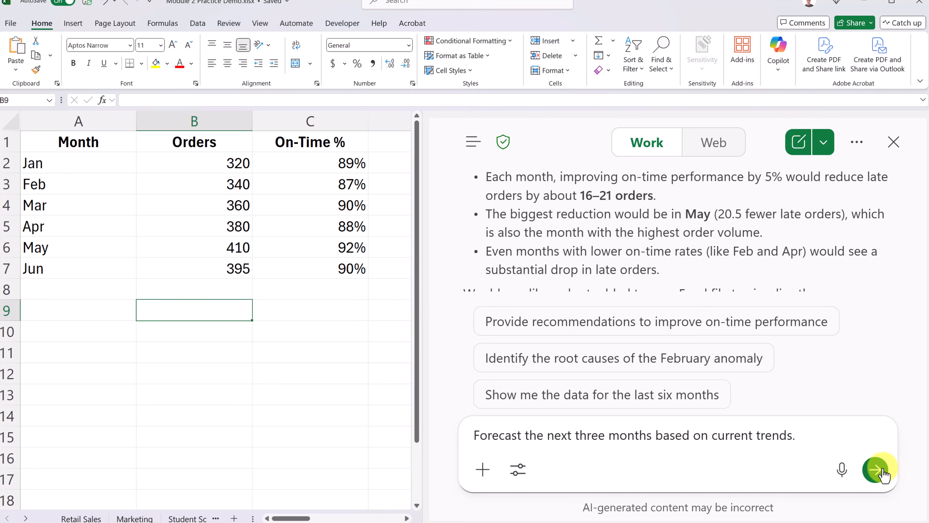
click(875, 469)
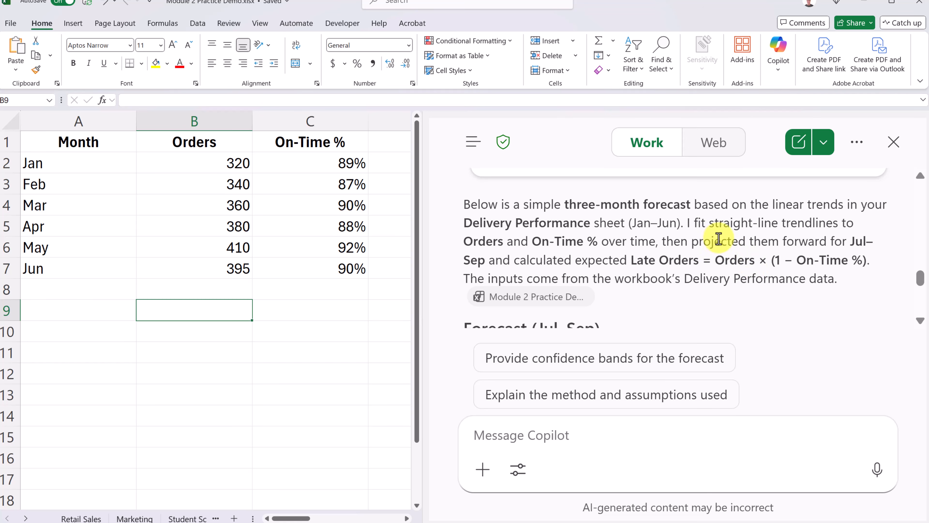
scroll(747, 242, down, 7)
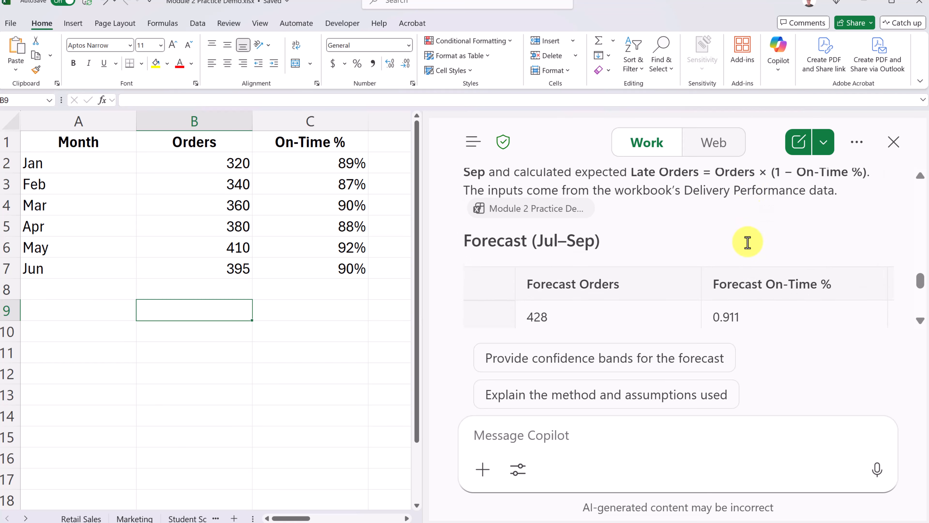
Step: Examine Copilot's July to September forecast table and the trend implications below it
drag(695, 258, 597, 254)
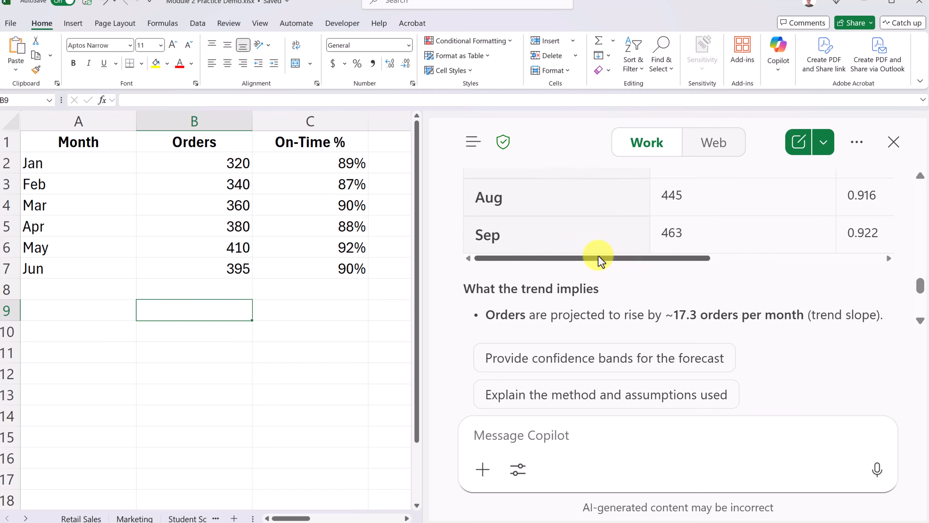
scroll(605, 240, up, 3)
scroll(611, 241, up, 1)
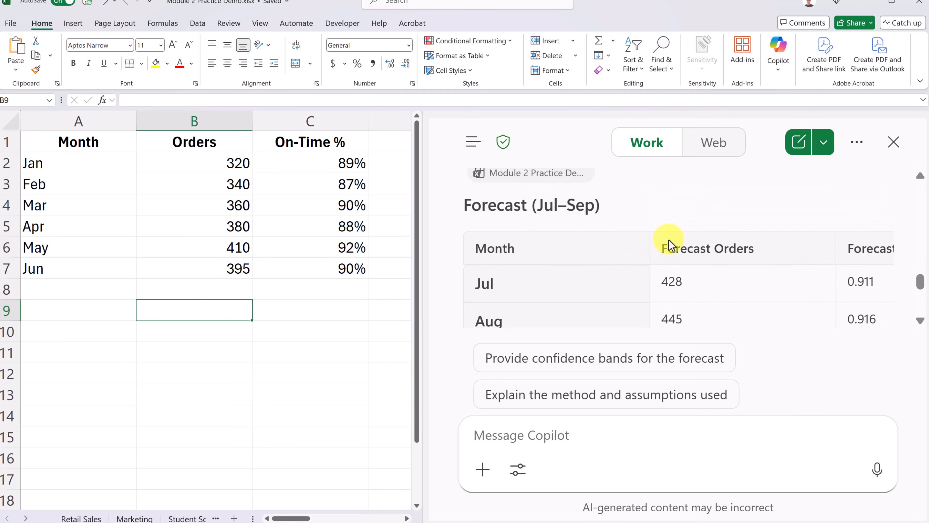
scroll(671, 243, down, 1)
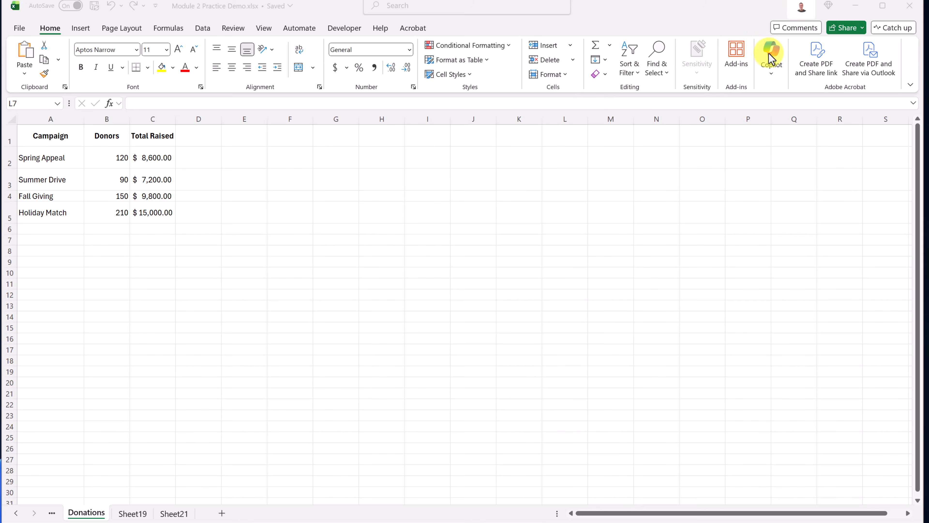
Step: Open Copilot Chat on the Donations sheet, request a board-report summary with three insights, one risk, and one recommended visual, and review the answer
click(771, 77)
click(771, 77)
click(773, 90)
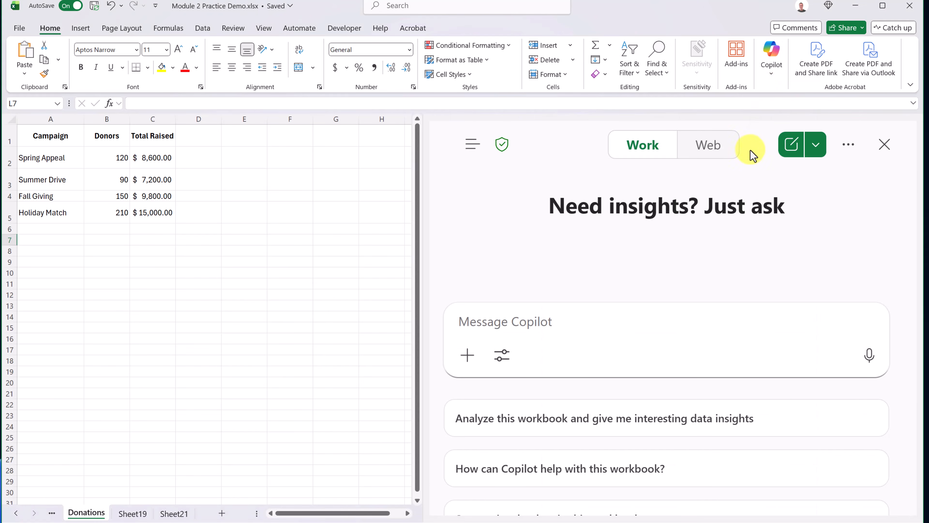
click(549, 321)
text(Based on this Donations sheet create a board-report summary with three insights, one risk, and one recommended visual)
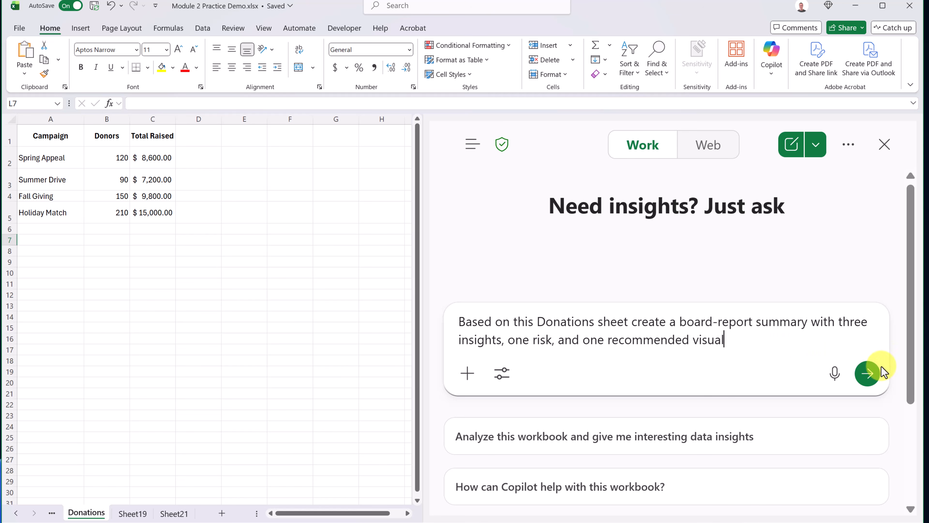
click(867, 374)
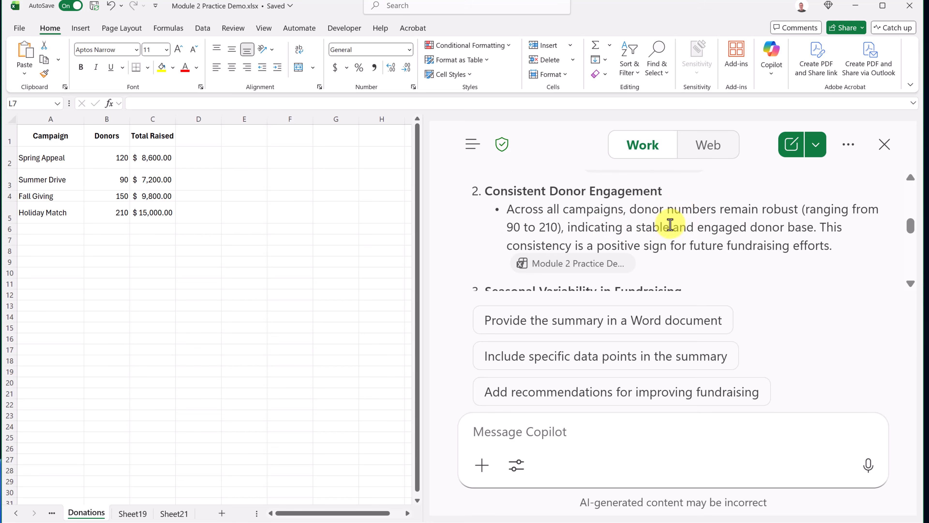
scroll(649, 230, down, 2)
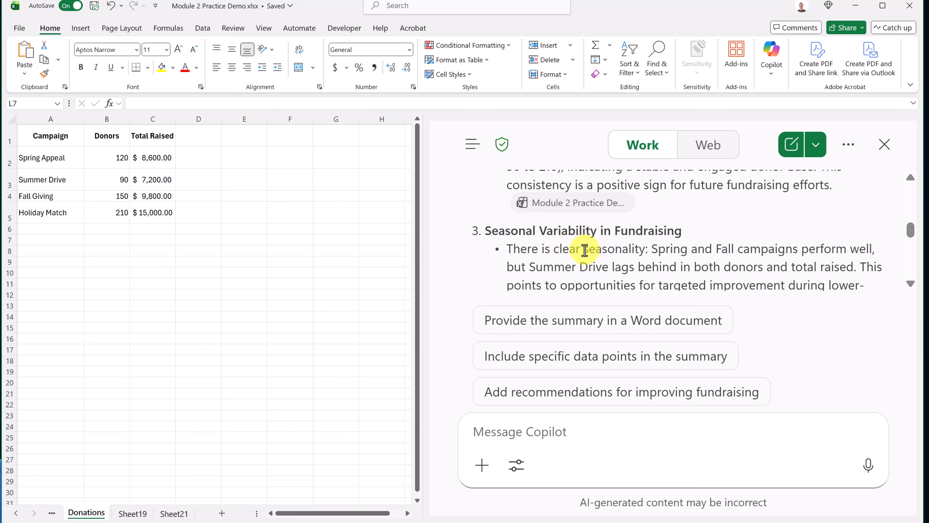
scroll(680, 249, down, 2)
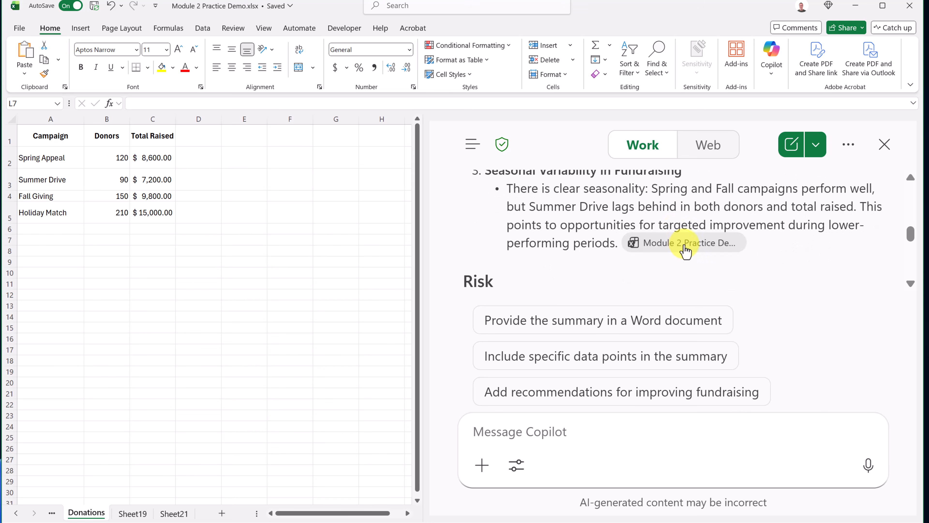
scroll(771, 230, down, 2)
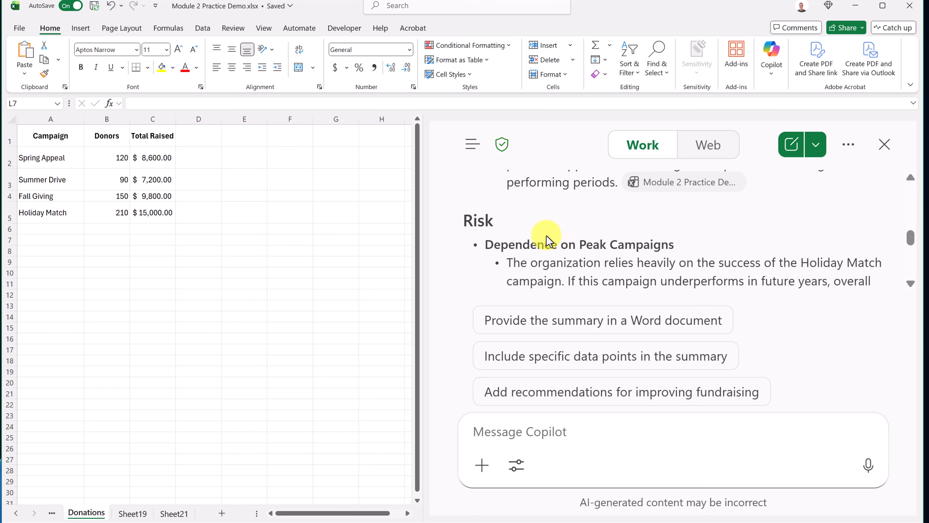
scroll(550, 240, down, 4)
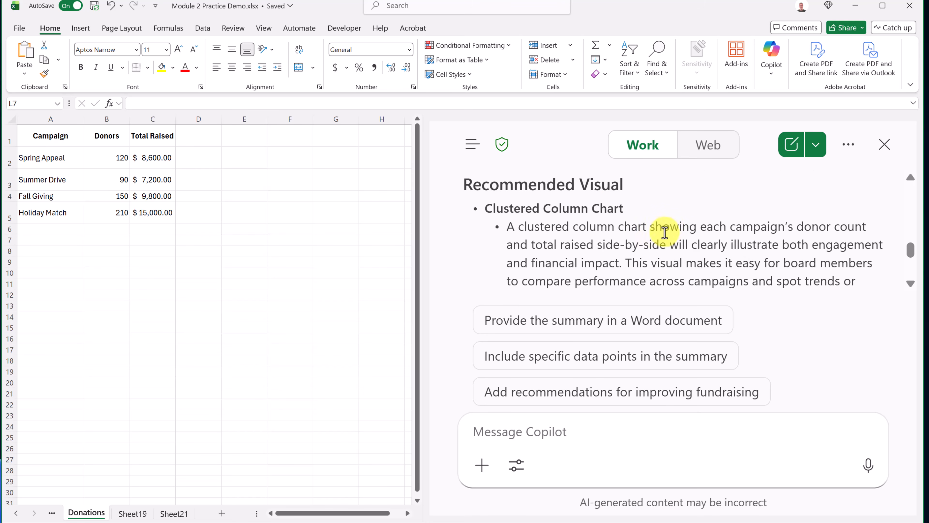
scroll(684, 236, down, 2)
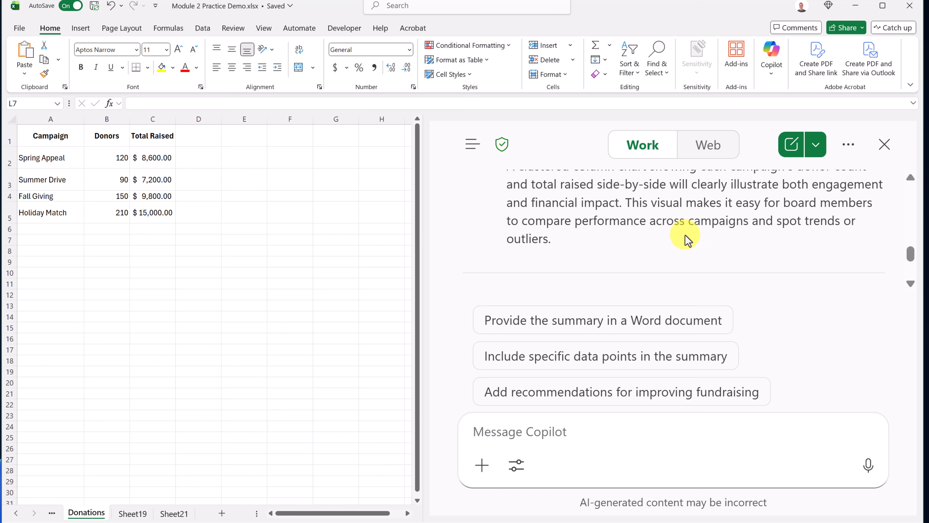
Step: Ask Copilot to "Rewrite this for a leadership meeting" and read through the rewritten overview, strategic insights and risk
click(563, 435)
text(Rewrite this for a leadership meeting)
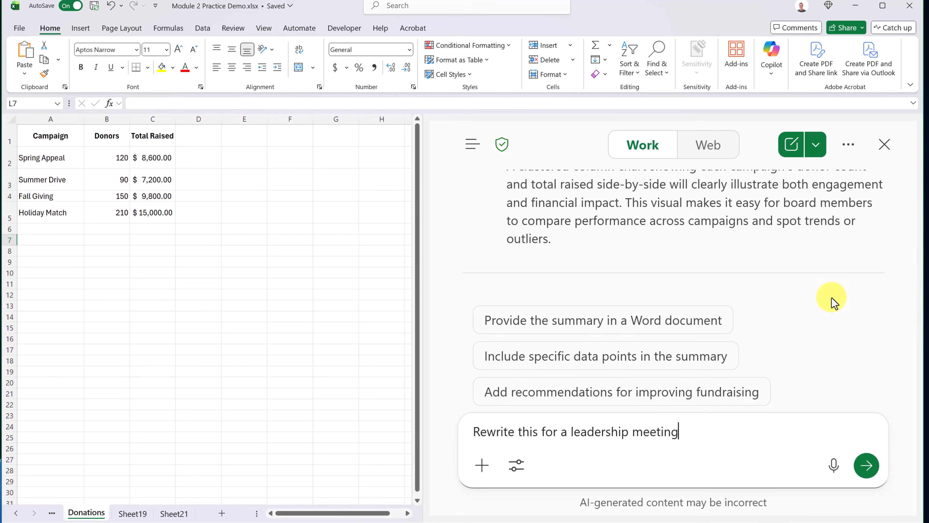
click(867, 466)
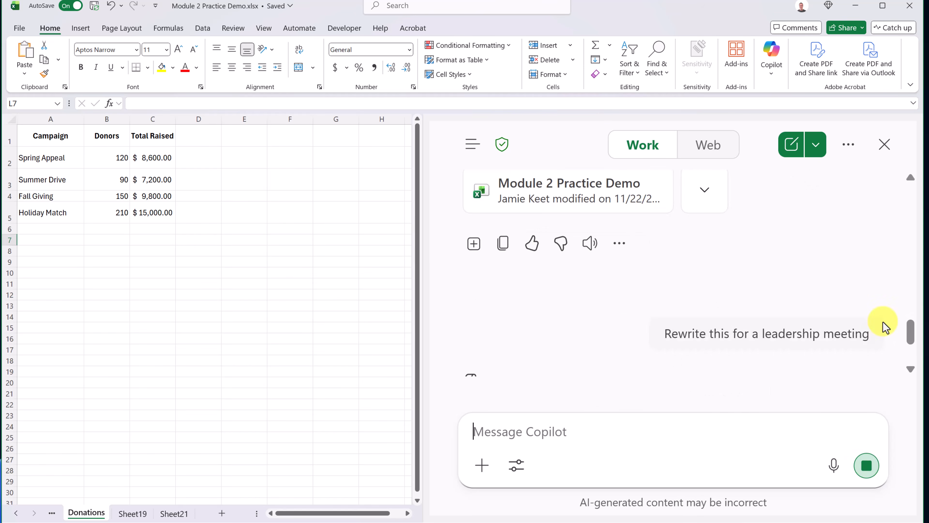
scroll(830, 238, down, 2)
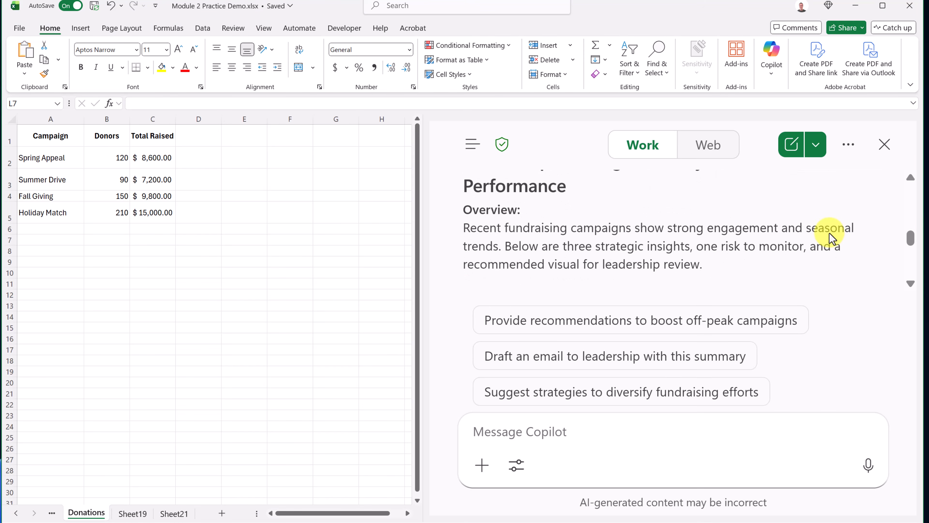
scroll(814, 237, down, 4)
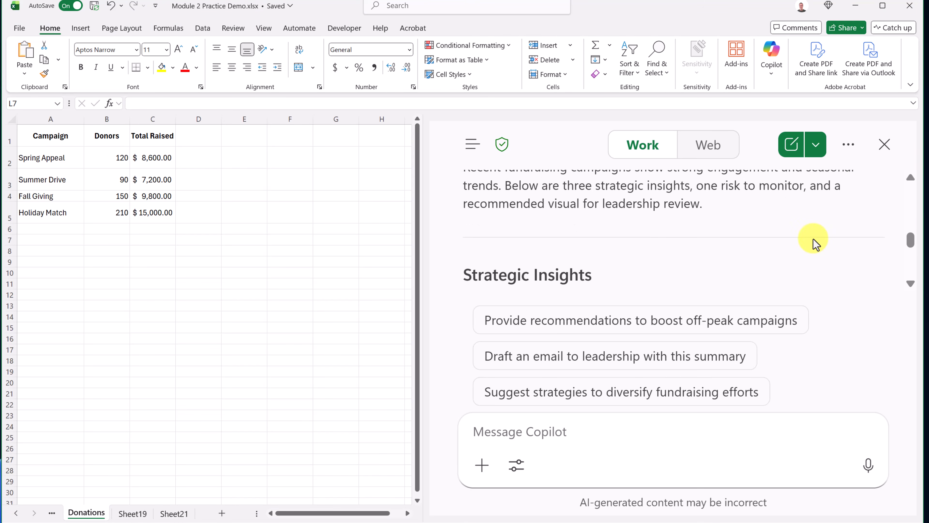
scroll(814, 241, down, 2)
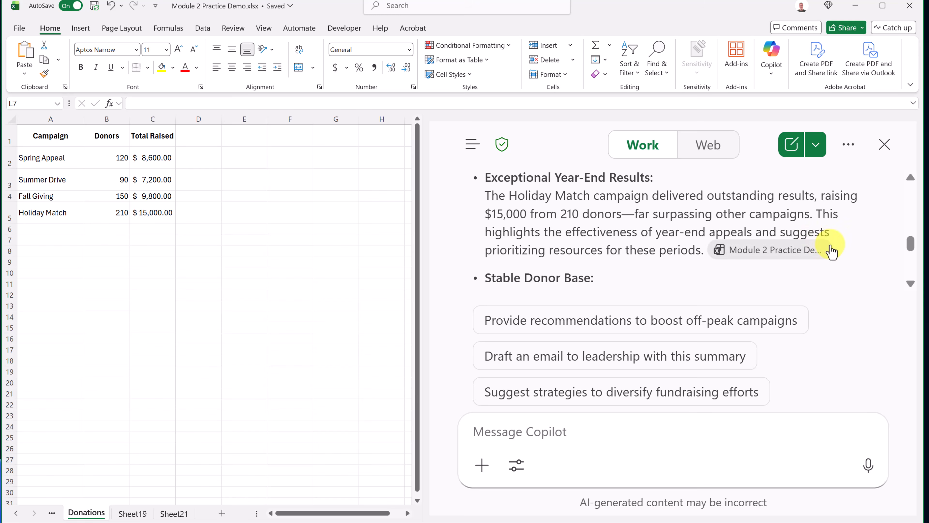
scroll(852, 249, down, 2)
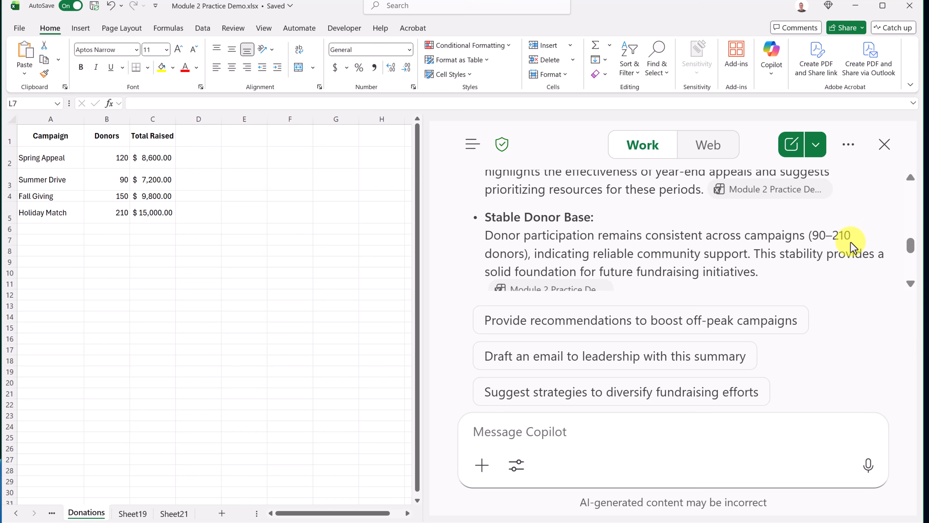
scroll(852, 245, down, 2)
scroll(852, 247, down, 2)
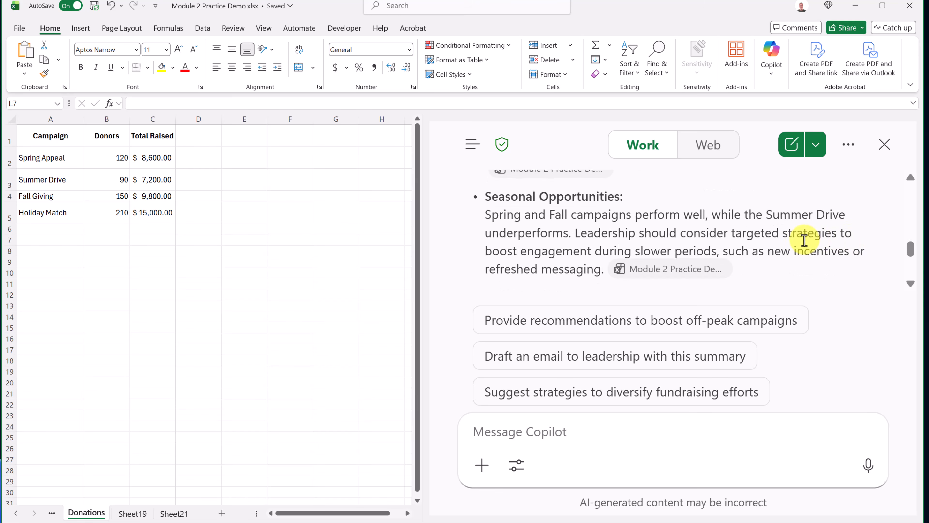
scroll(801, 245, down, 5)
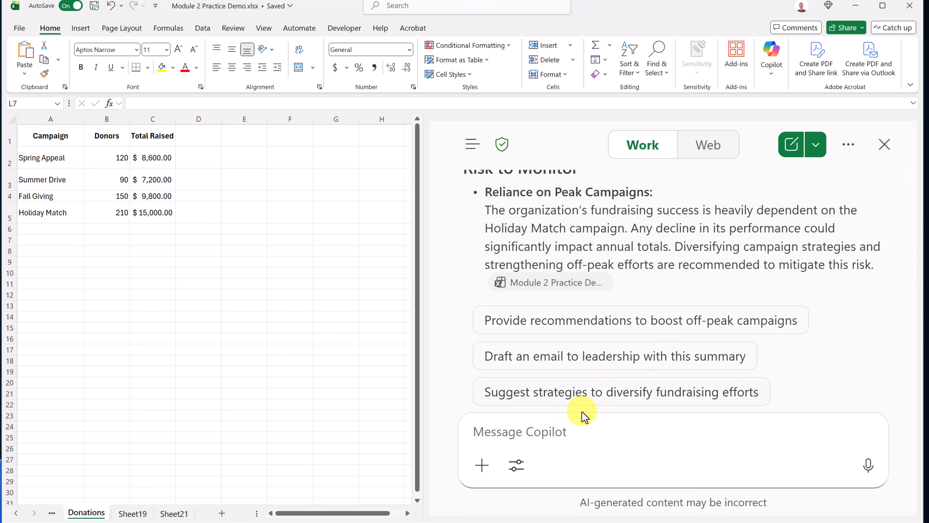
Step: Ask Copilot to "Provide two recommended next actions." and review both recommendations
click(570, 437)
text(Provide two recommended next actions.)
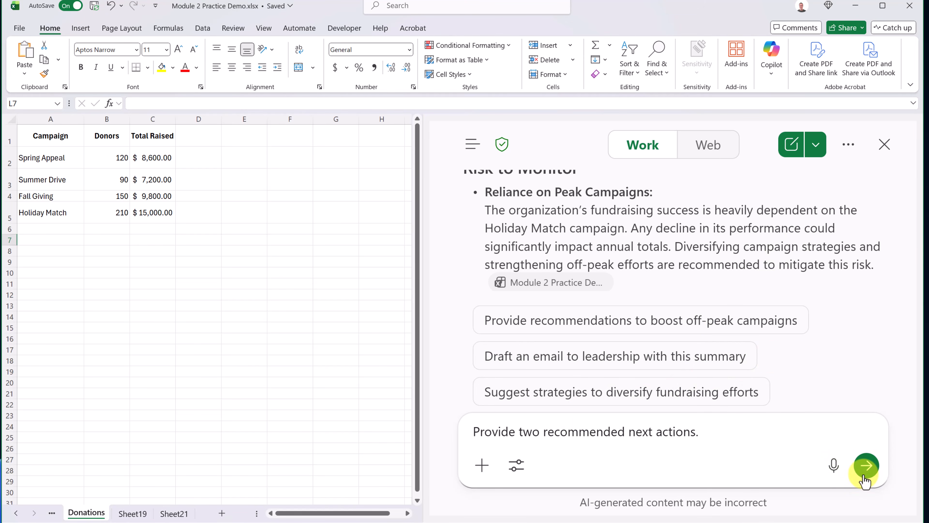
click(867, 465)
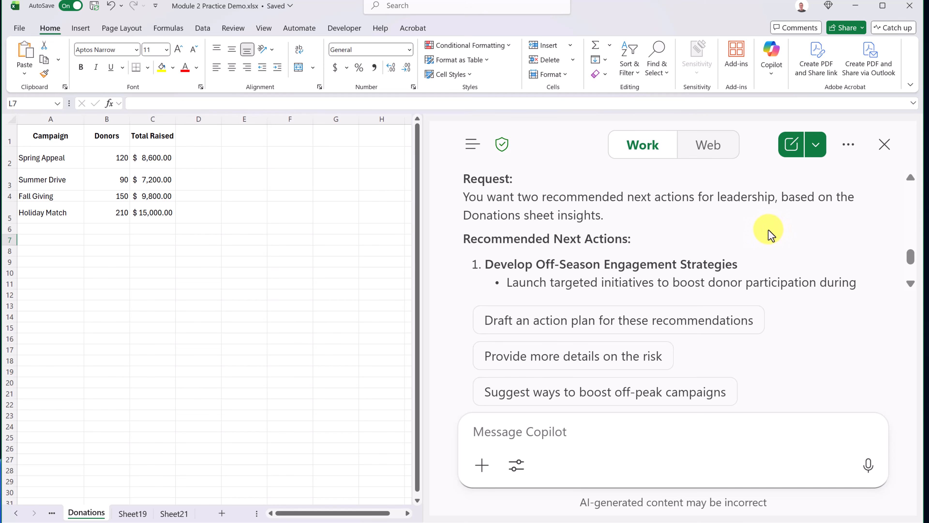
scroll(777, 230, down, 2)
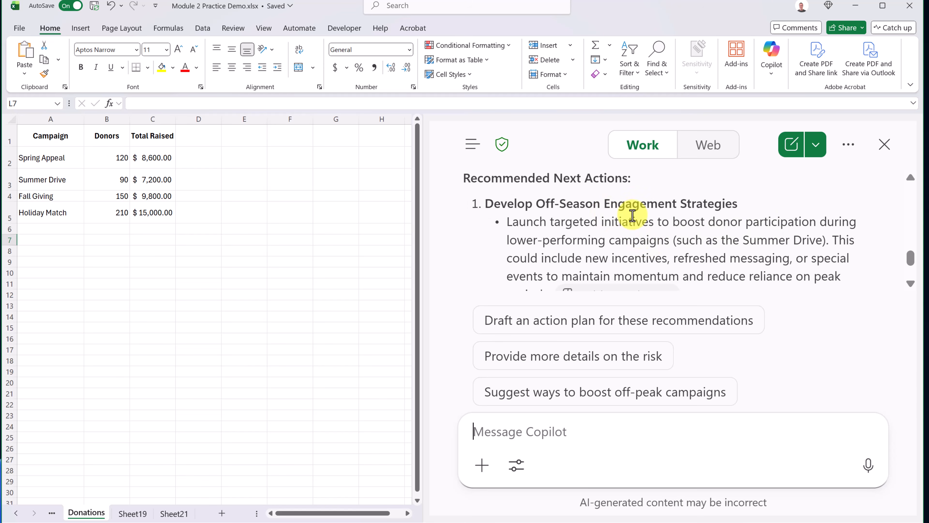
scroll(716, 218, down, 2)
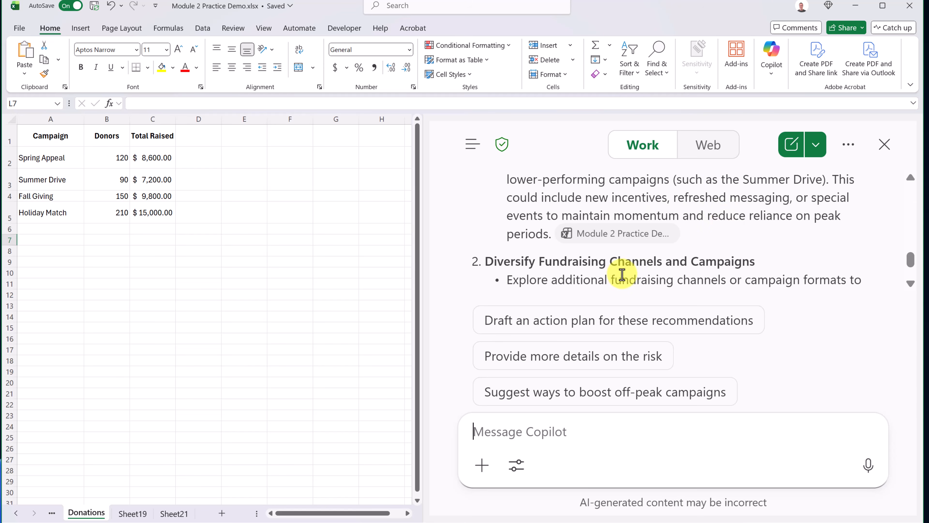
scroll(706, 234, down, 2)
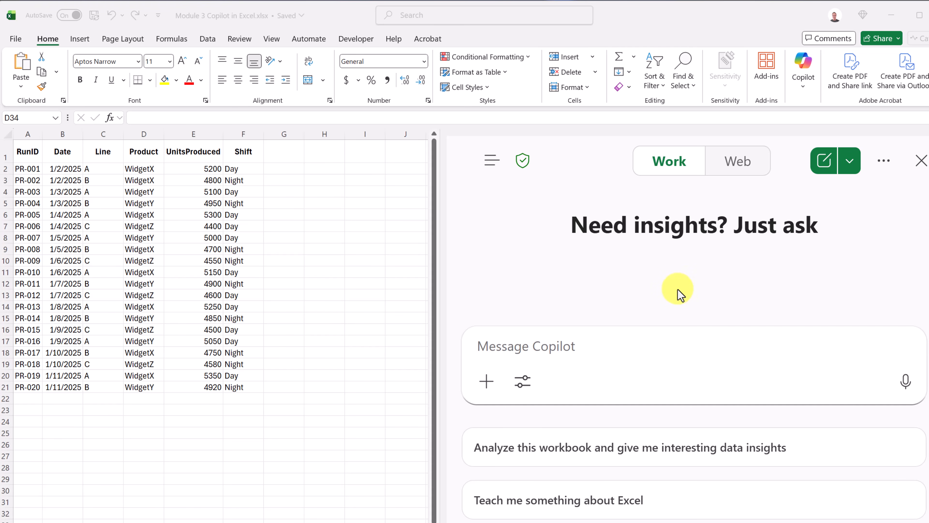
click(488, 384)
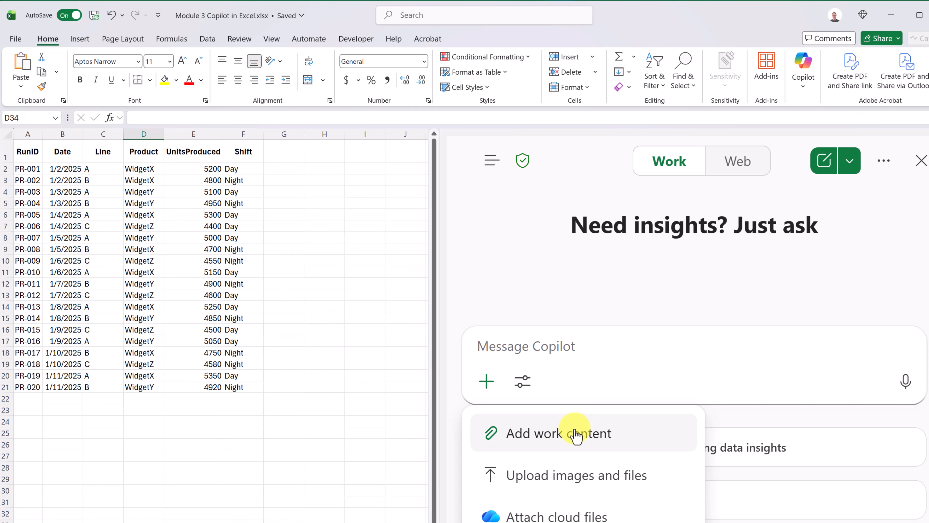
click(610, 486)
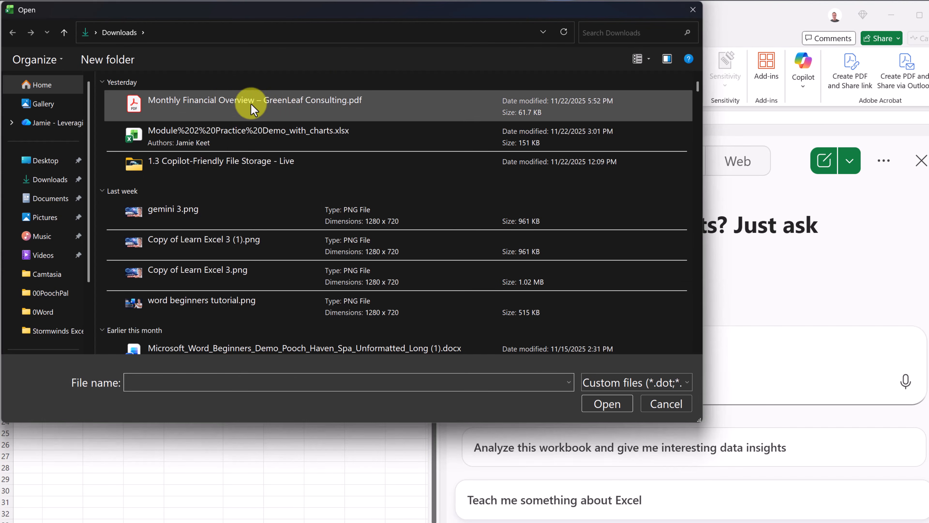
click(672, 406)
Step: Reference the recent file "Monthly Financial Overview – GreenLeaf Consulting" in the Copilot prompt using the "/" file search
click(536, 347)
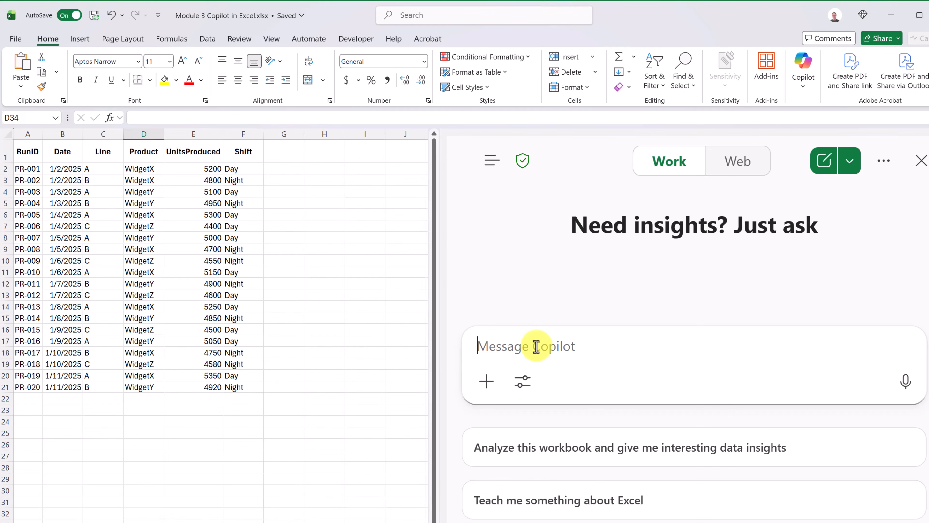
text(/)
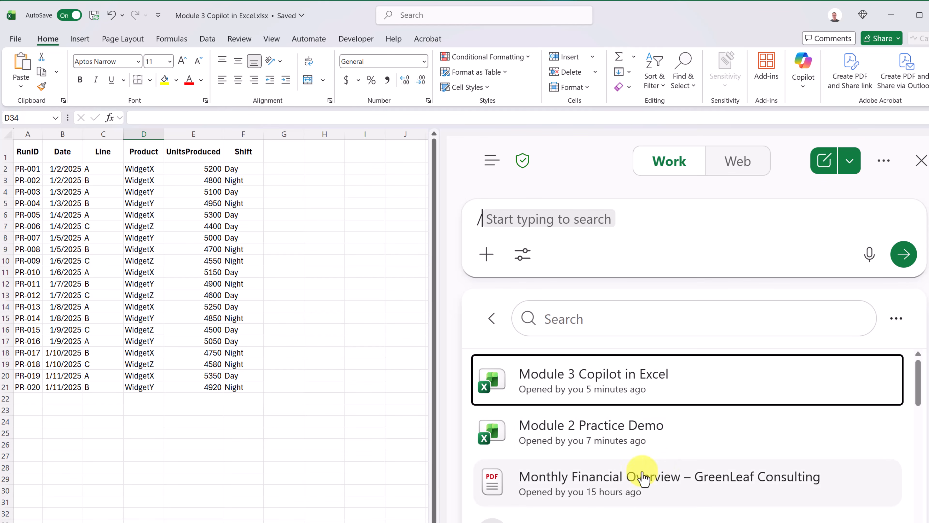
click(645, 478)
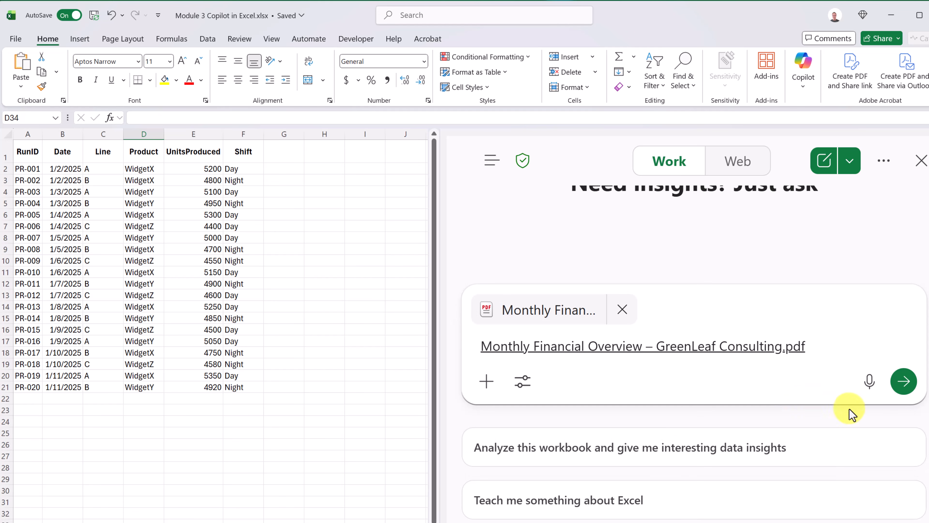
Step: Switch to Acrobat to look over the PDF's intro paragraph and financial summary table, and move its window out of the way
click(832, 521)
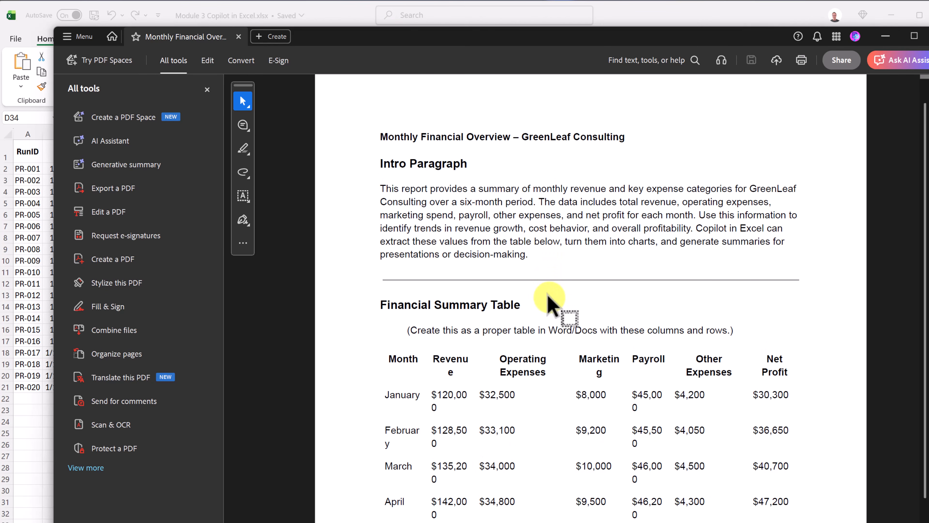
scroll(549, 296, down, 1)
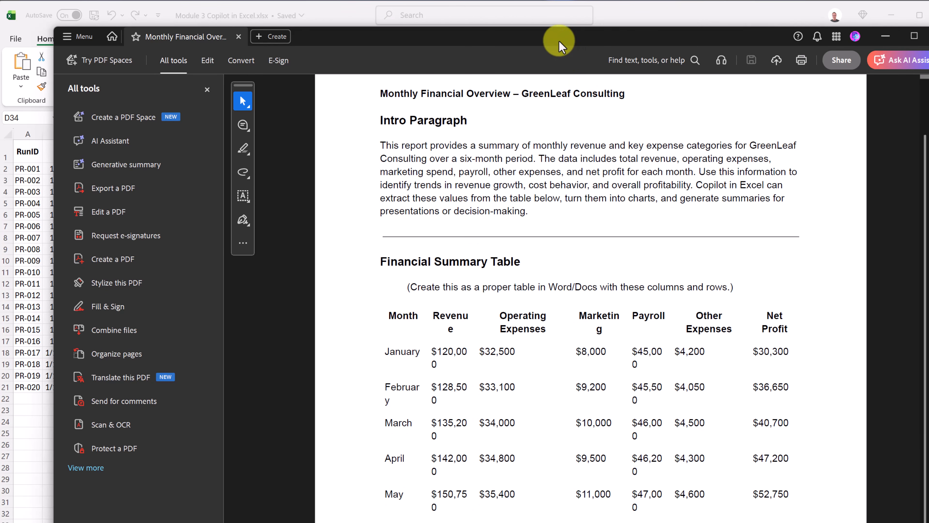
drag(556, 42, 928, 97)
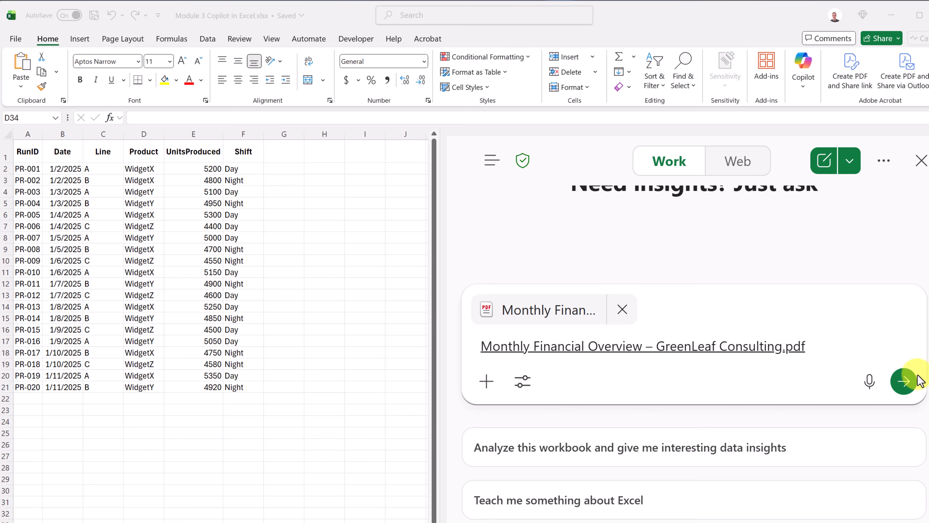
Step: Send Copilot the prompt with the referenced GreenLeaf Consulting PDF and view the start of its summary
click(903, 380)
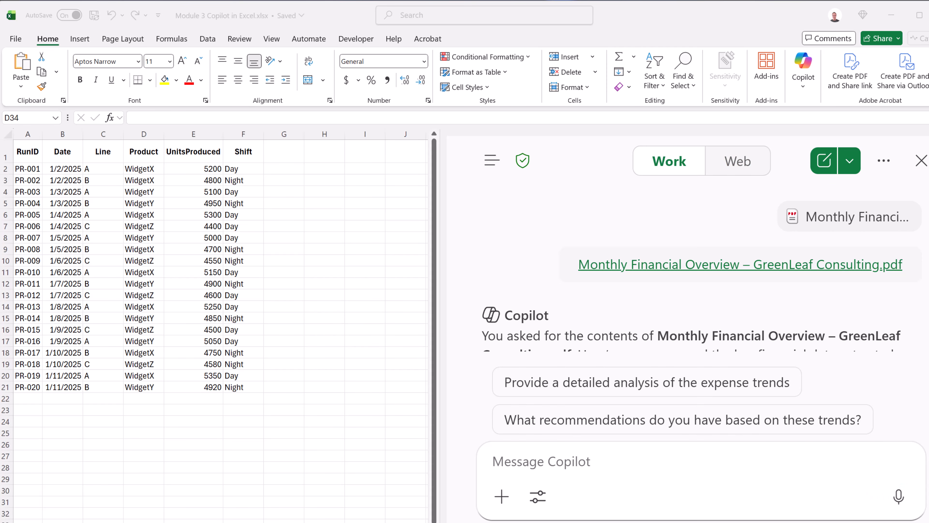
scroll(701, 269, down, 3)
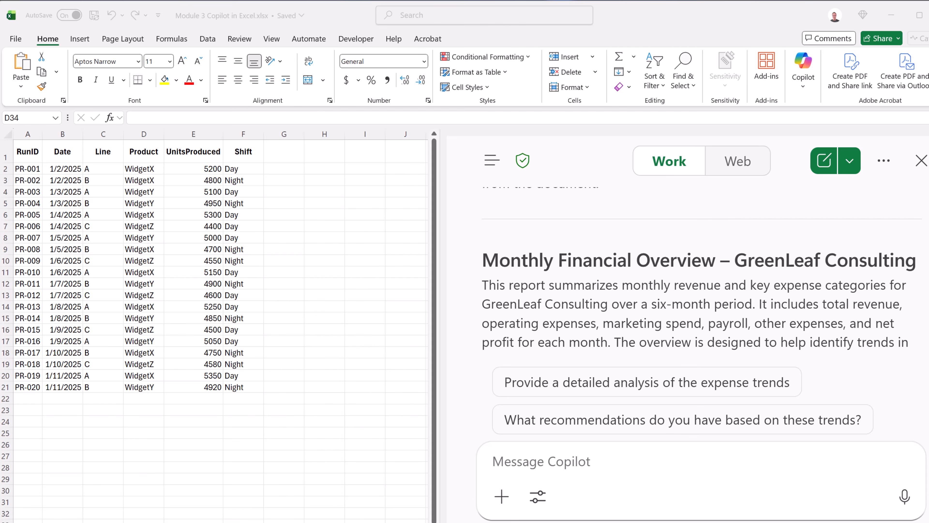
click(585, 462)
scroll(702, 269, down, 1)
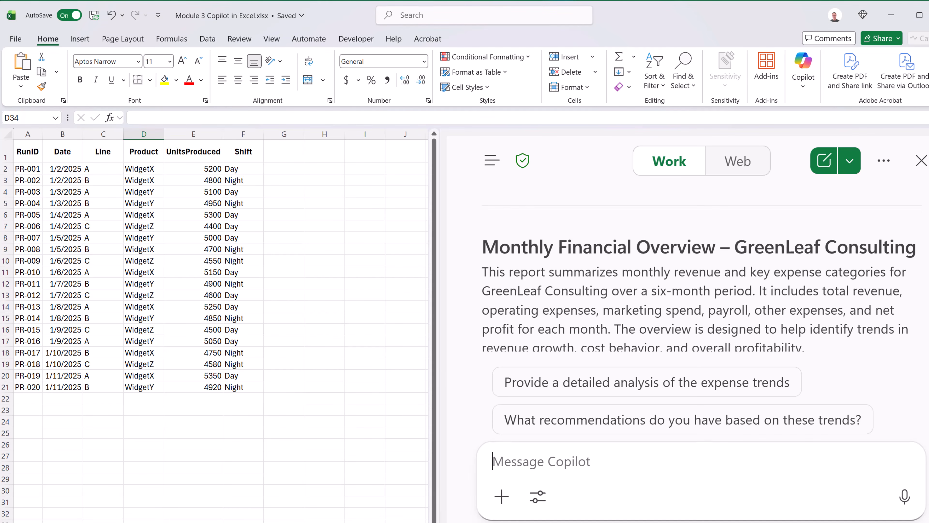
Step: Examine Copilot's GreenLeaf Consulting report summary, including the overview, Financial Summary Table and Key Insights, through to the source PDF reference
scroll(731, 283, down, 3)
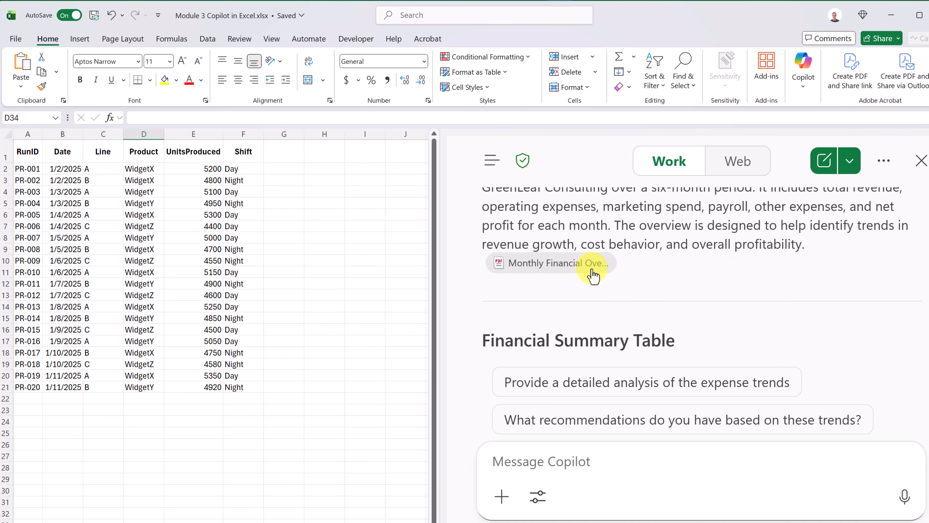
scroll(702, 269, down, 1)
scroll(701, 269, down, 4)
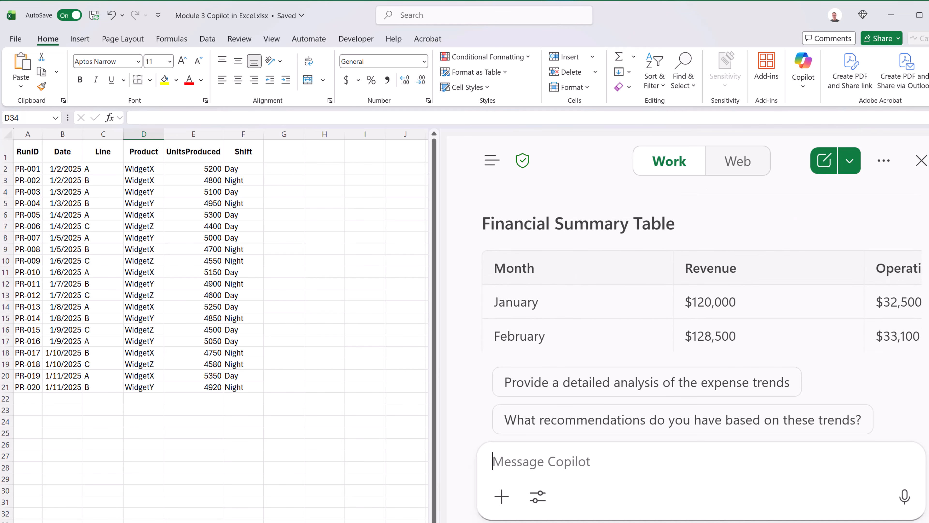
scroll(701, 269, down, 6)
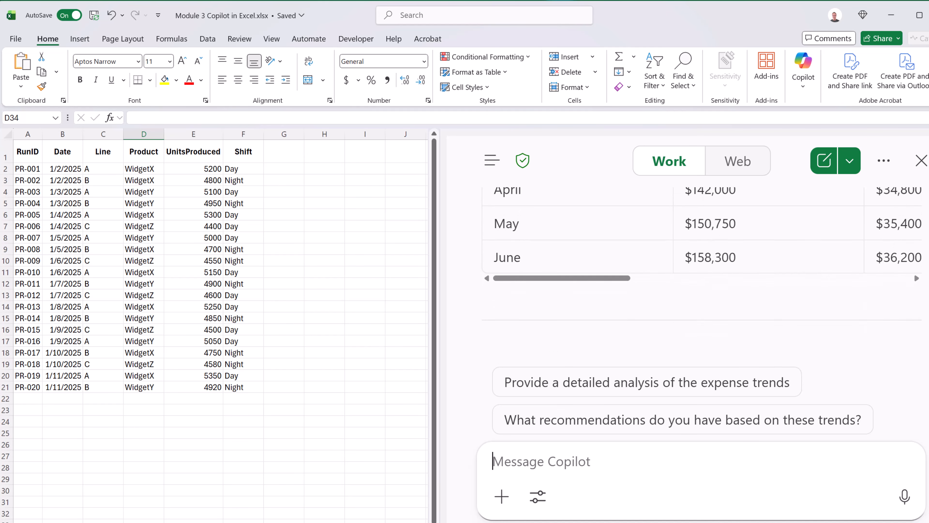
scroll(701, 269, down, 2)
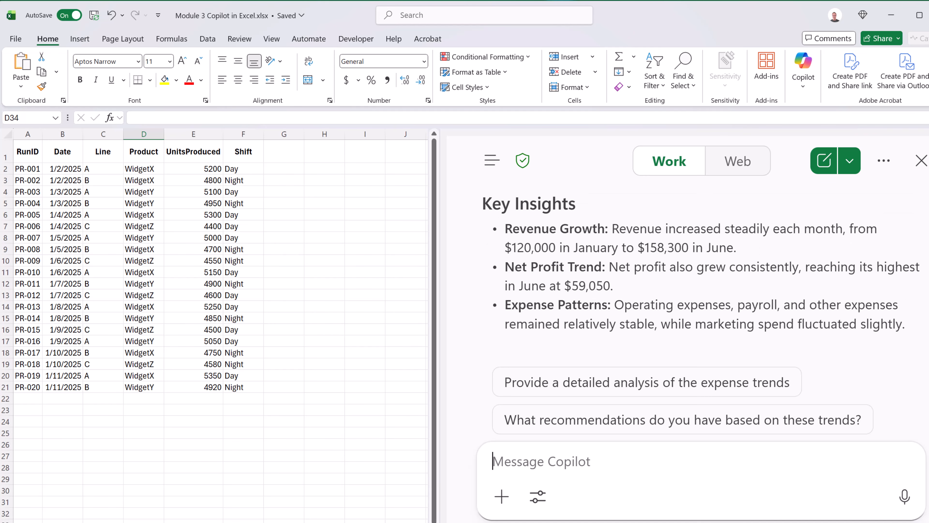
scroll(702, 269, up, 1)
scroll(702, 269, down, 1)
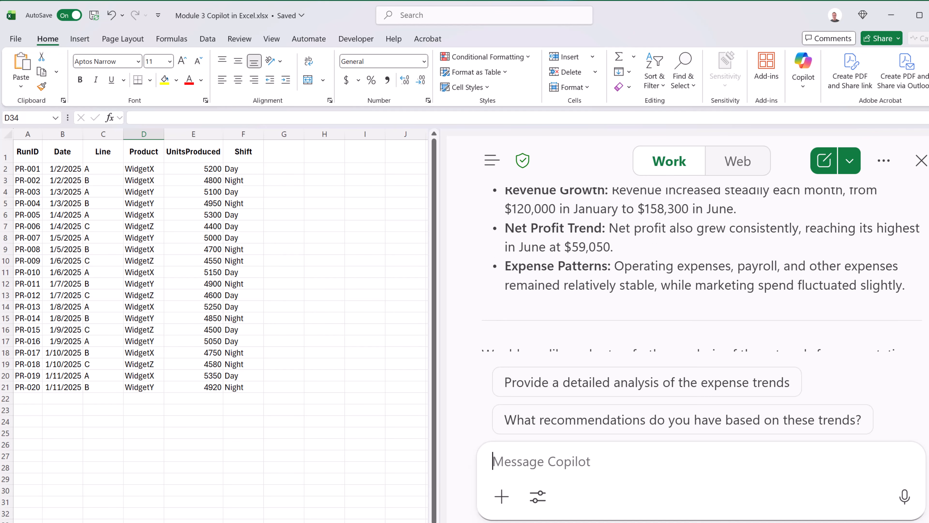
scroll(702, 269, up, 1)
scroll(702, 269, down, 5)
scroll(701, 269, down, 1)
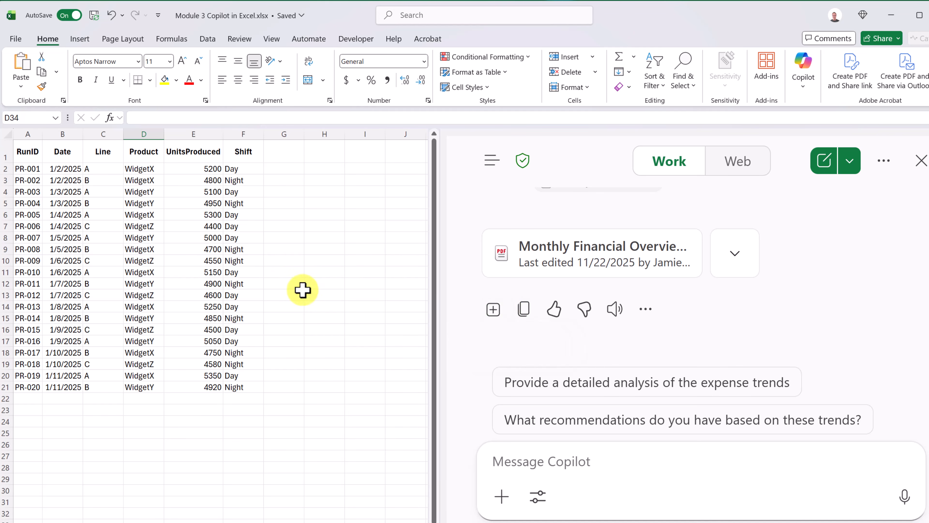
Step: Add Copilot's GreenLeaf Consulting response to the workbook as a new sheet and look over the inserted table and Key Insights
click(494, 310)
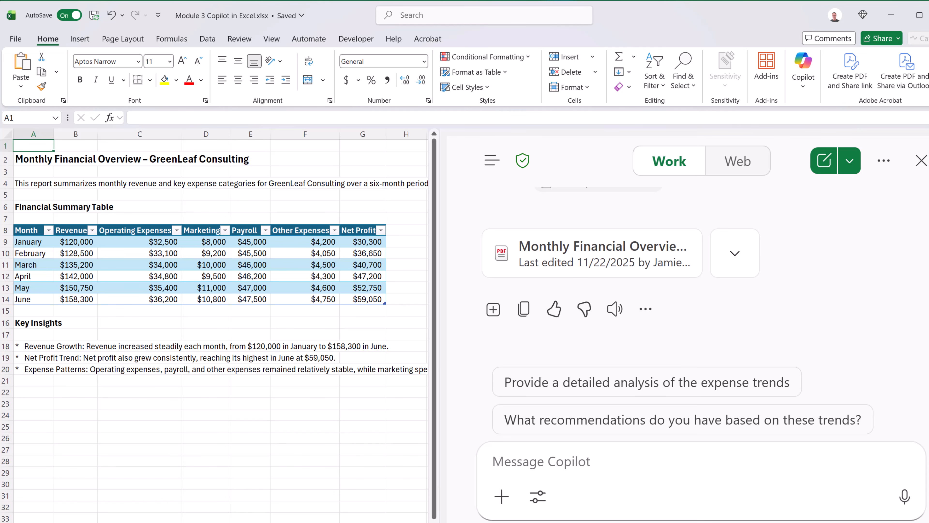
click(622, 462)
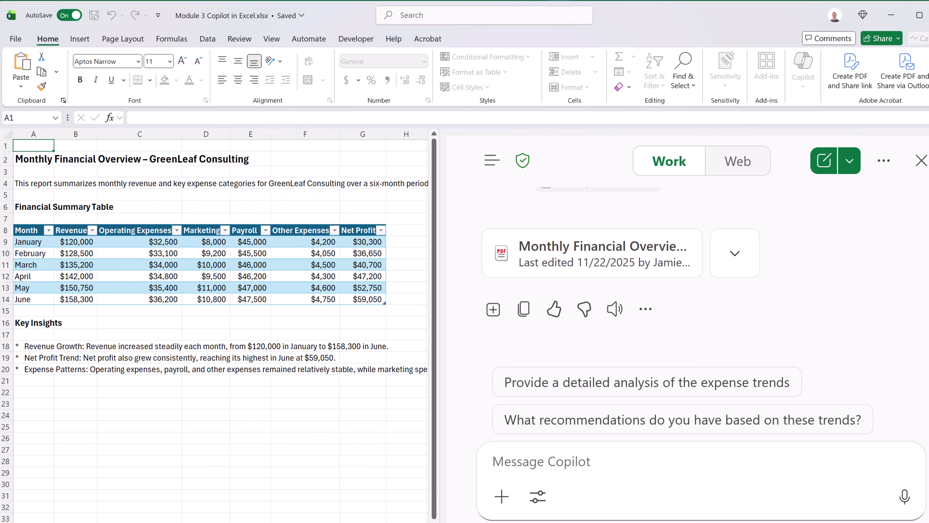
click(172, 380)
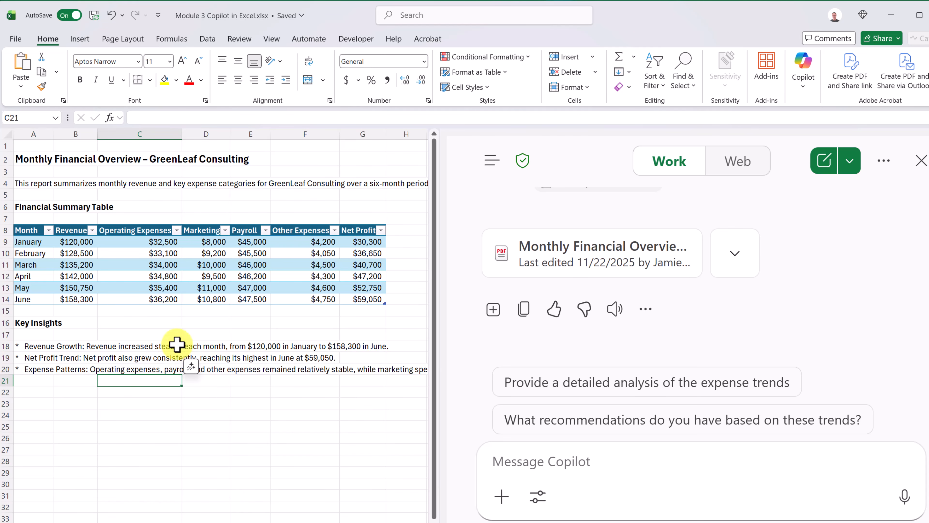
click(166, 265)
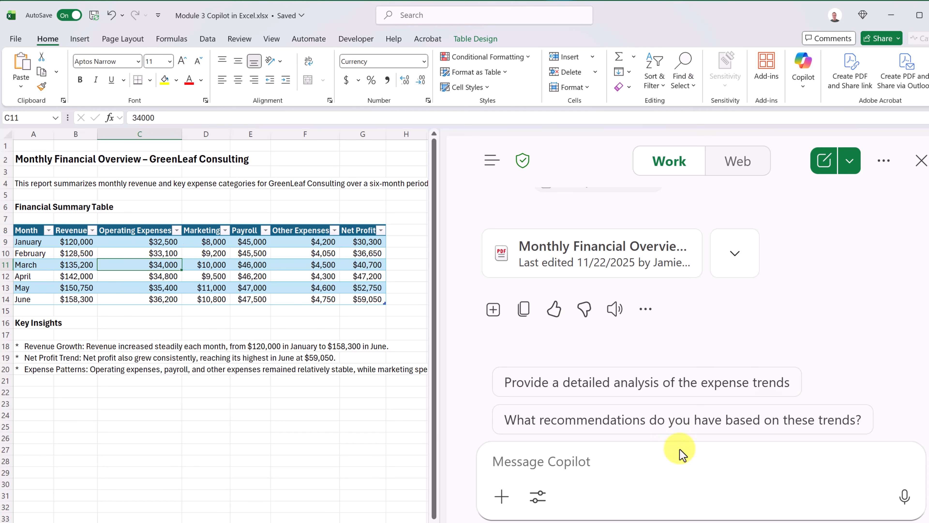
Step: Ask Copilot for a line chart of Revenue and Net Profit with different line styles and clear labels, and view the chart
click(598, 461)
text(Create a line chart showing Revenue and Net Profit from the extract data. Format it so Revenue and Net Profit use different line styles and clear labels.)
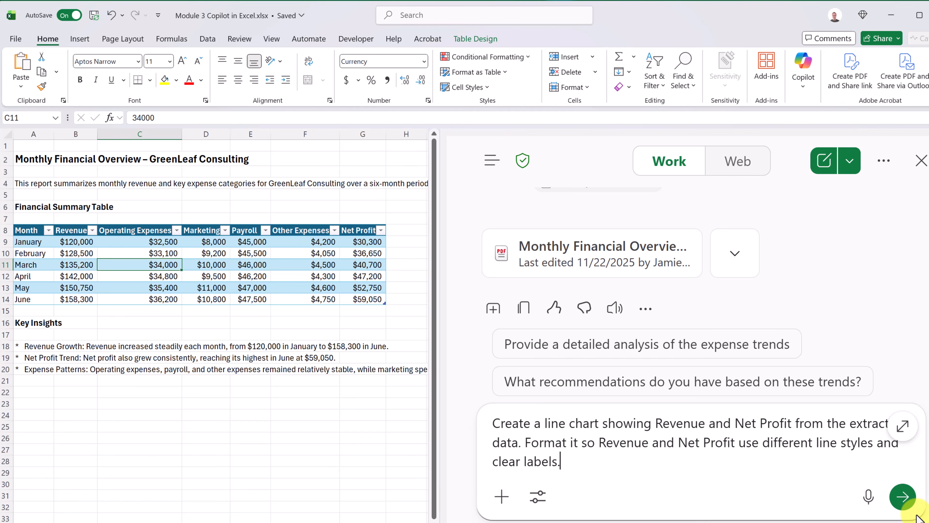
click(903, 508)
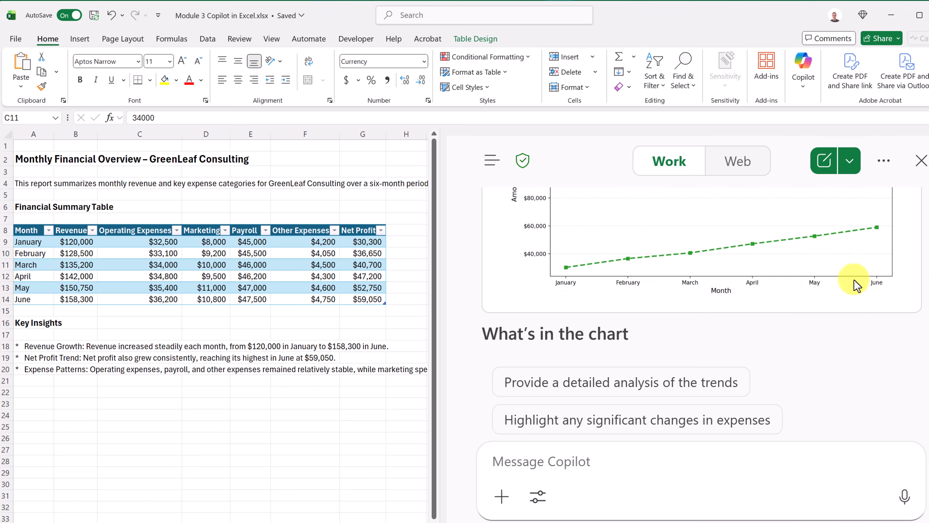
scroll(827, 257, up, 4)
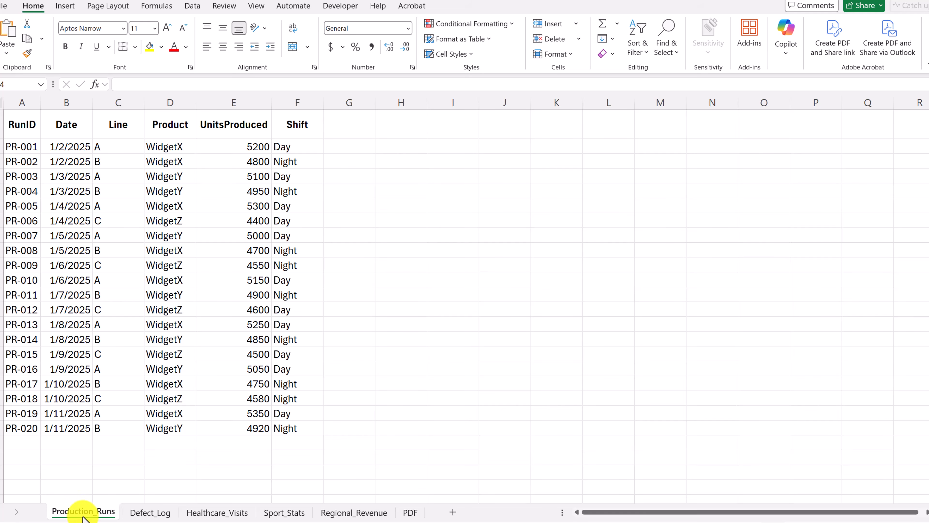
Step: Convert the Production_Runs data in A1:F21 into a table with headers
click(138, 512)
click(88, 511)
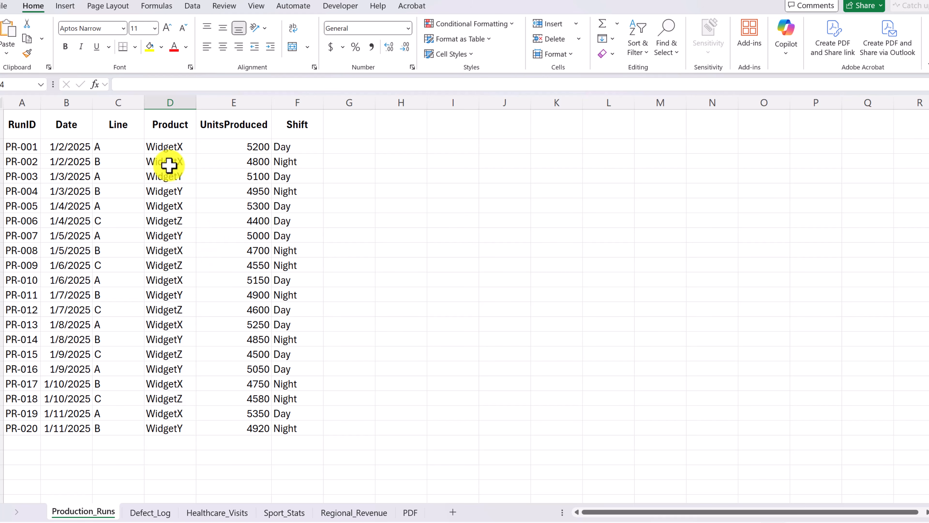
click(166, 175)
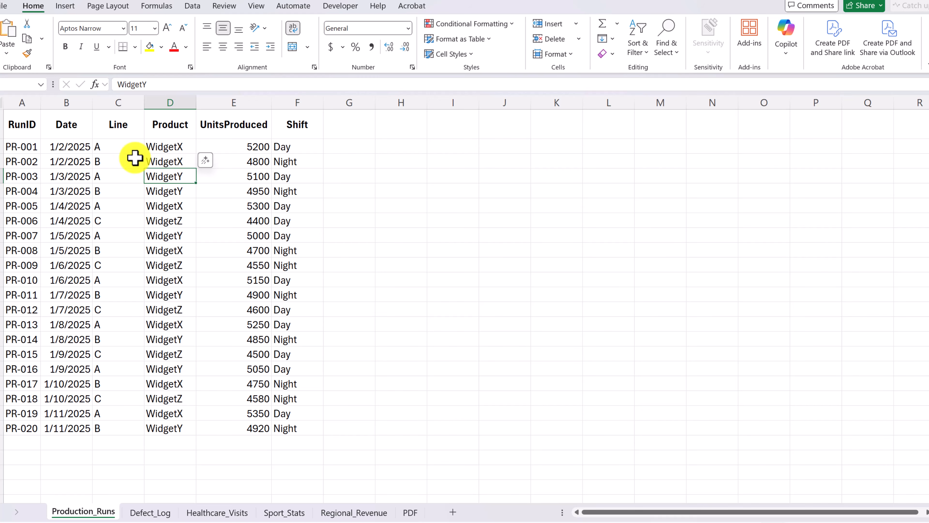
click(65, 6)
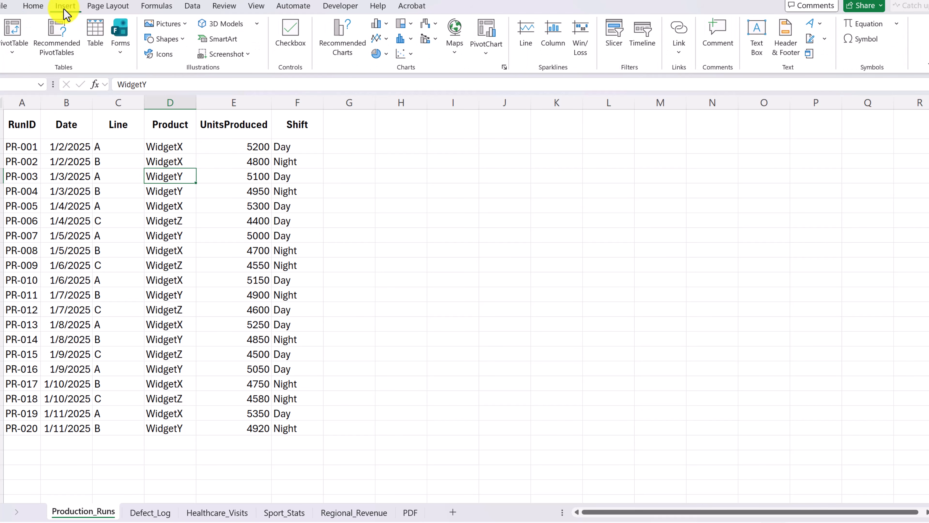
click(95, 37)
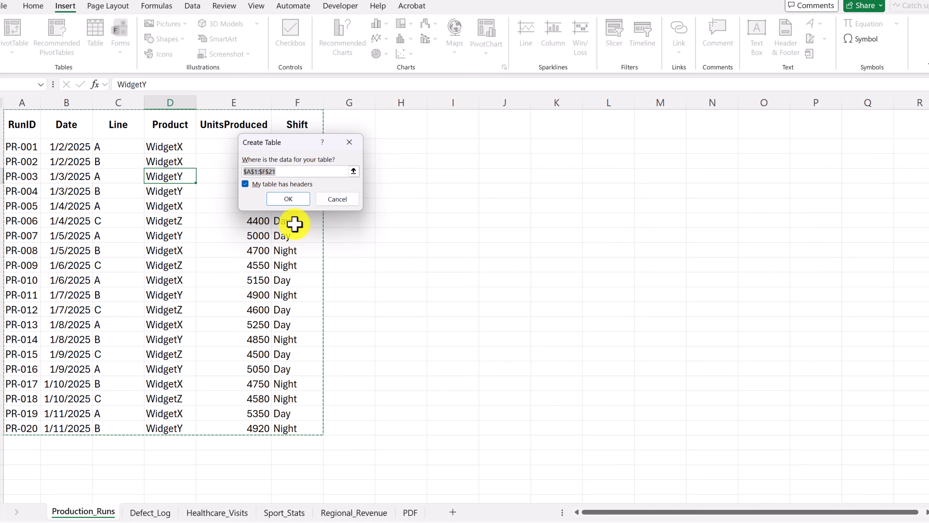
click(287, 201)
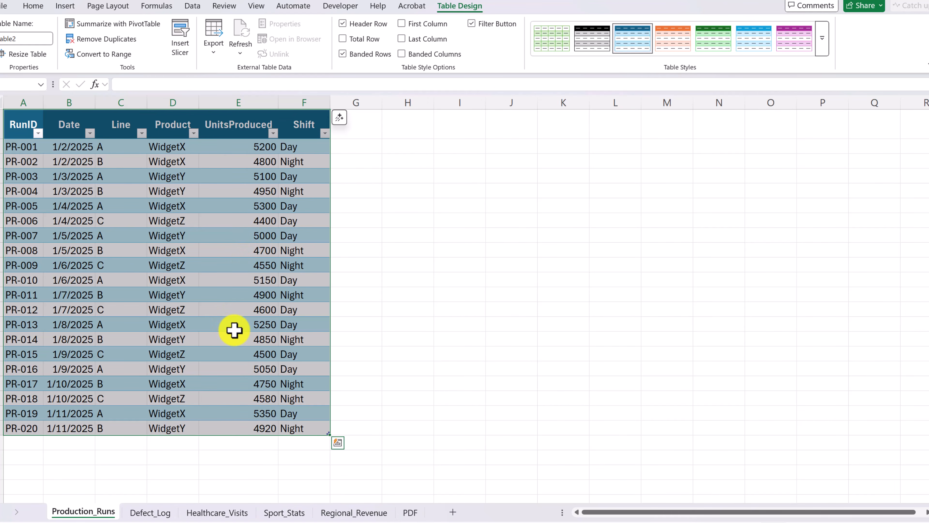
Step: Convert the Defect_Log data into a table with headers and return to the Production_Runs sheet
click(149, 512)
click(77, 205)
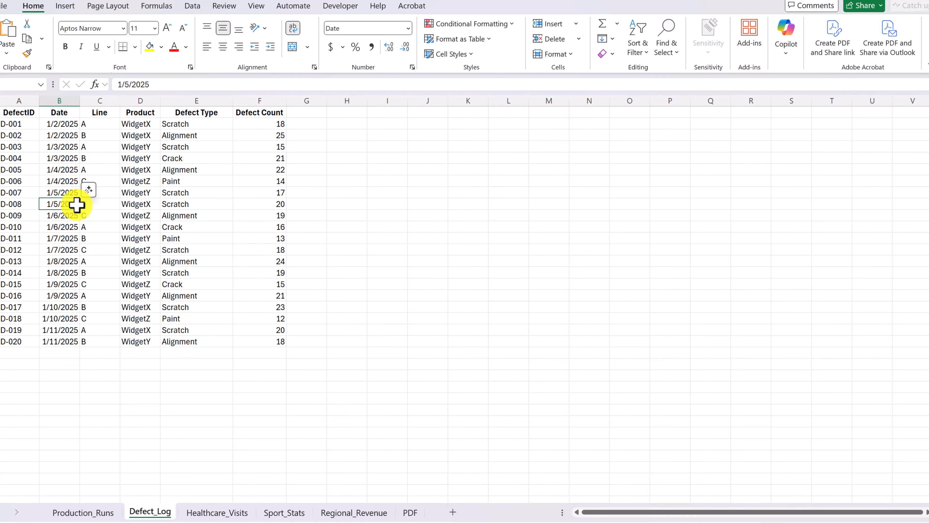
key(ctrl+t)
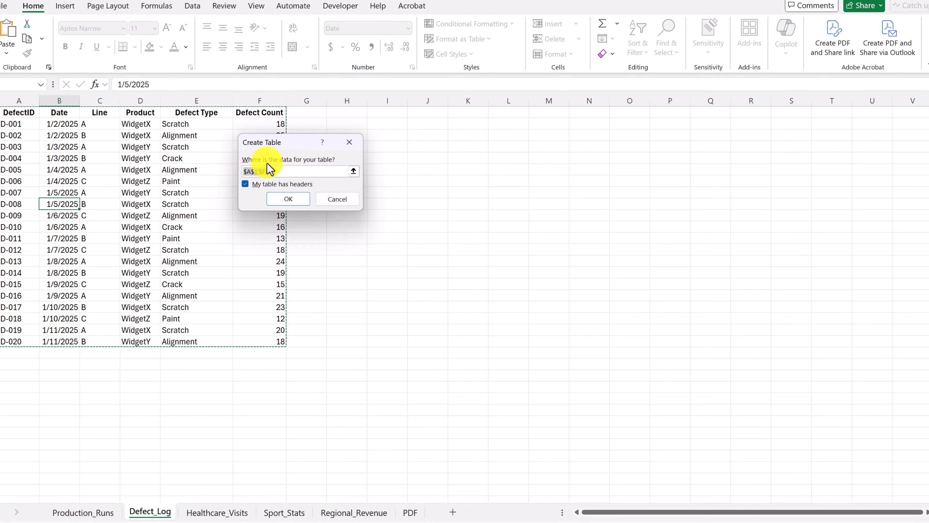
click(296, 202)
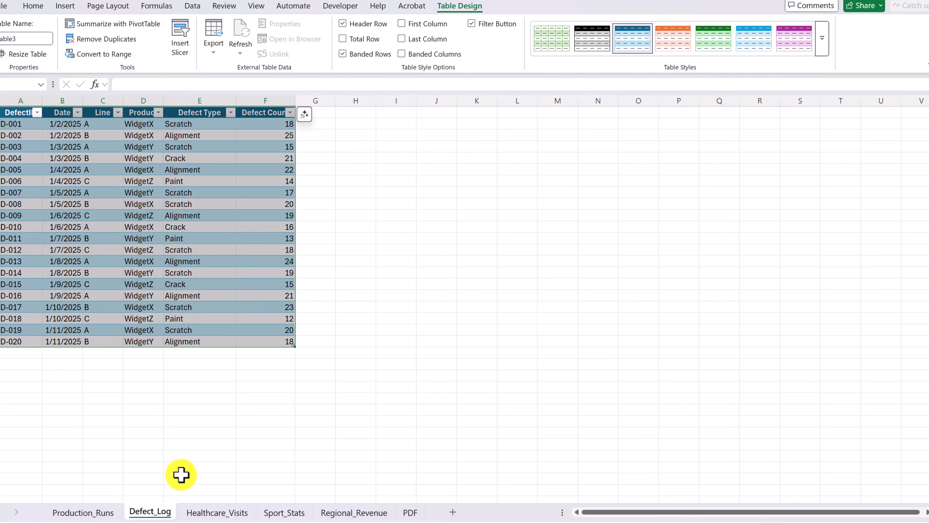
click(100, 514)
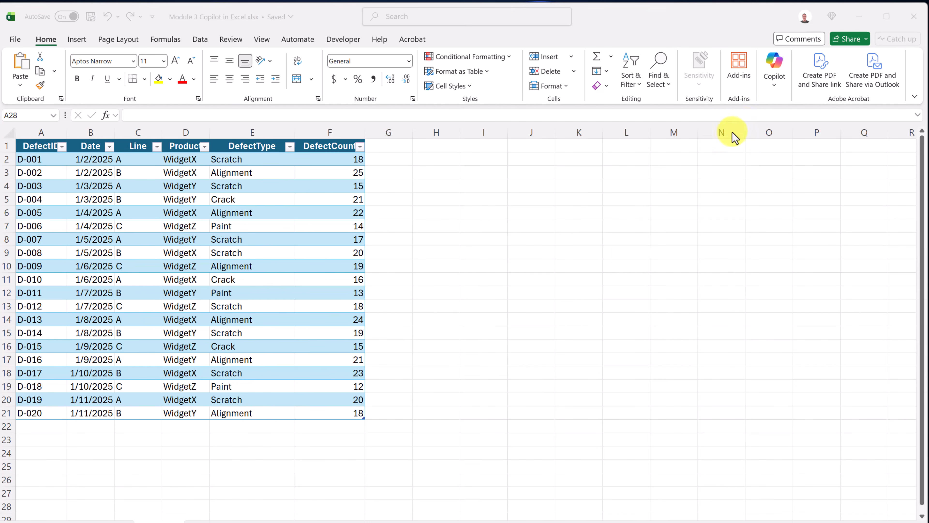
Step: Open Copilot's App Skills, send "Describe the Production_Runs sheet and tell me what each column represents." and read the answer beside that sheet
click(774, 84)
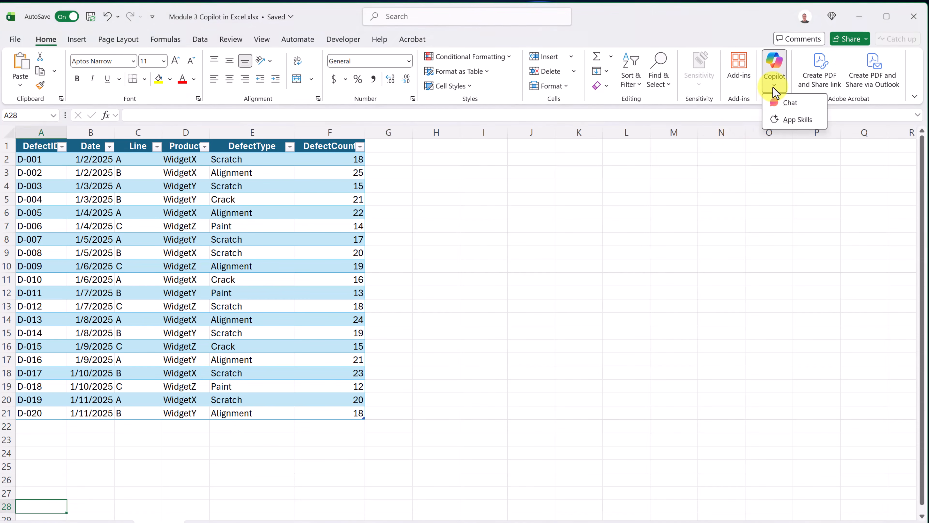
click(792, 121)
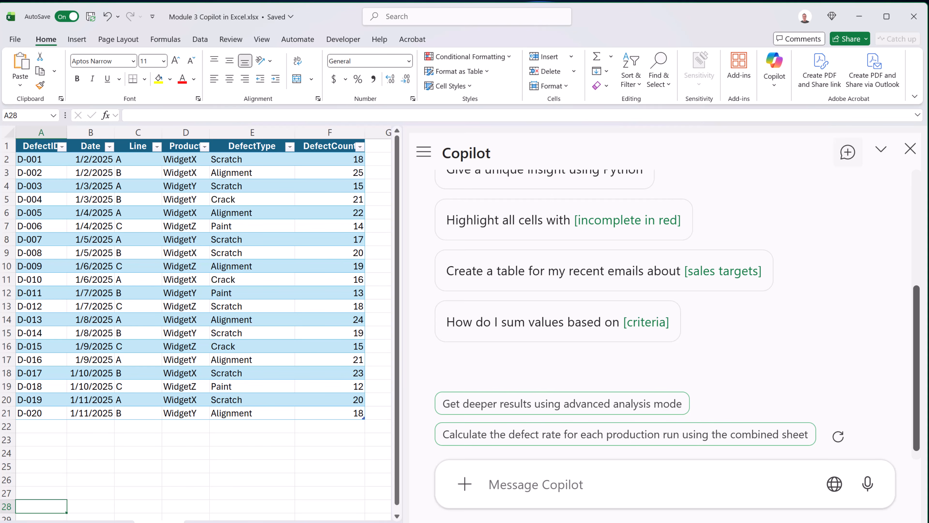
click(545, 483)
text(Describe the Production_Runs sheet and tell me what each column represents.)
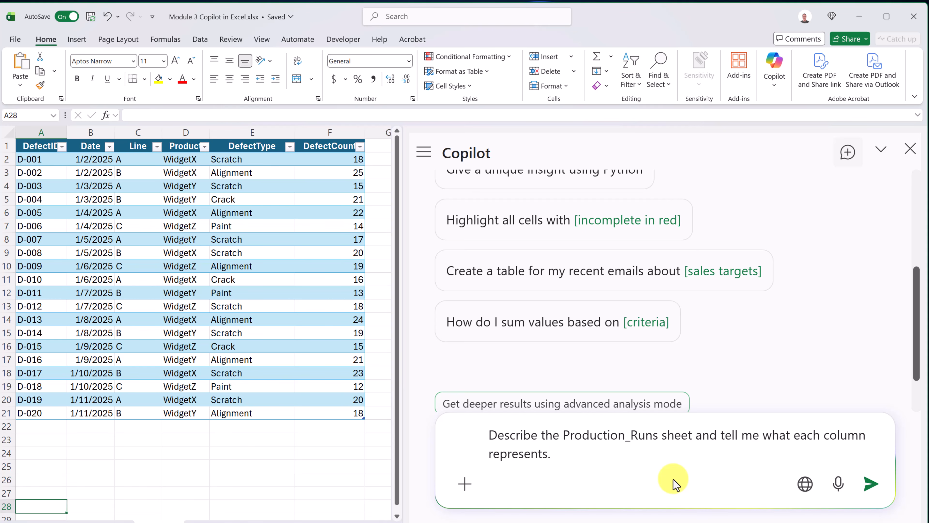
click(871, 483)
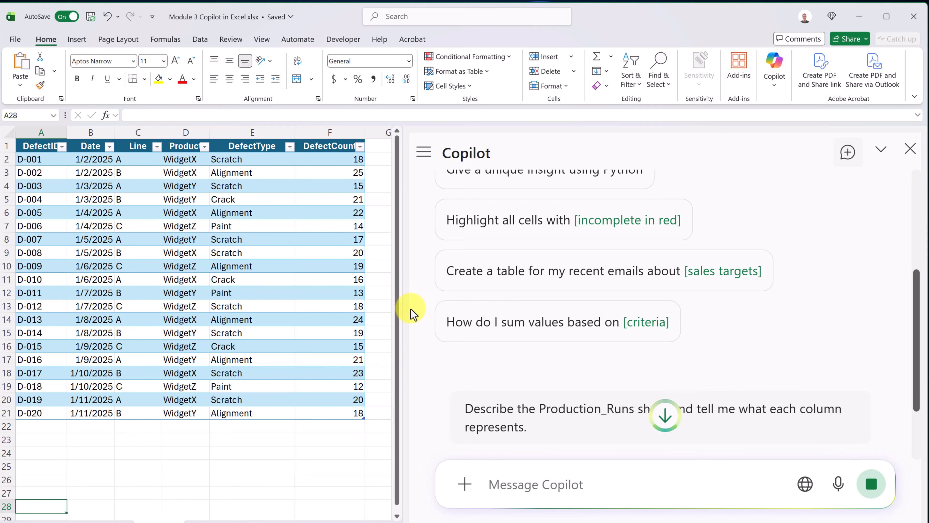
click(94, 517)
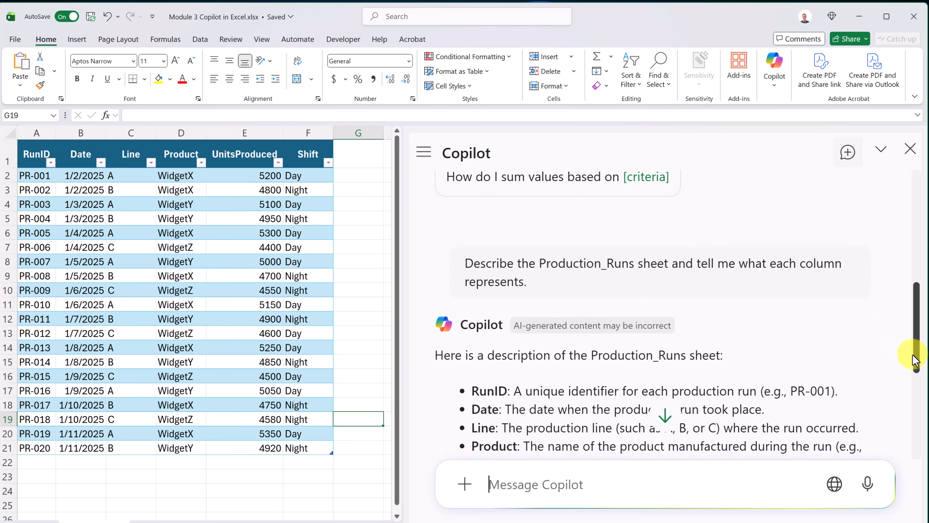
drag(913, 360, 917, 444)
Step: Ask Copilot to "Describe the Defect_Log sheet and how it relates to Production_Runs." and read through its answer
text(Describe the Defect_Log sheet and how it relates to Production_Runs.)
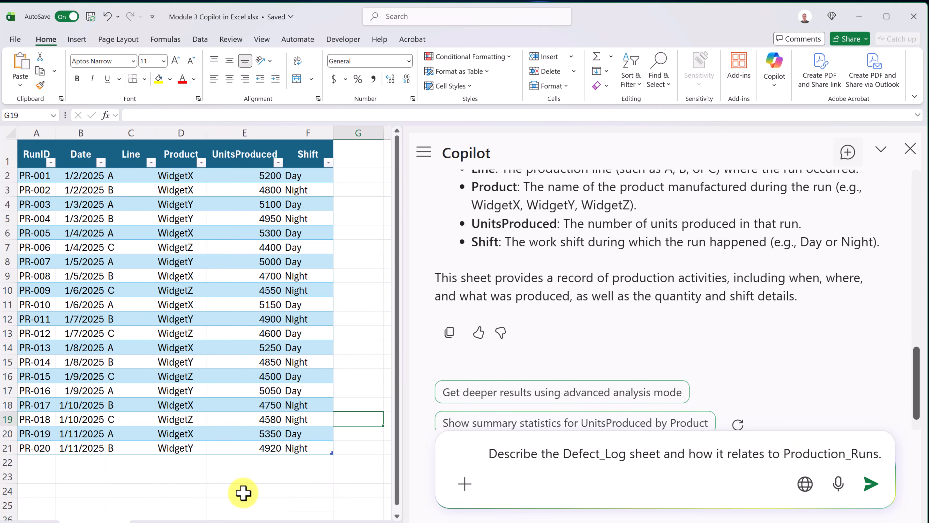
click(163, 521)
click(97, 521)
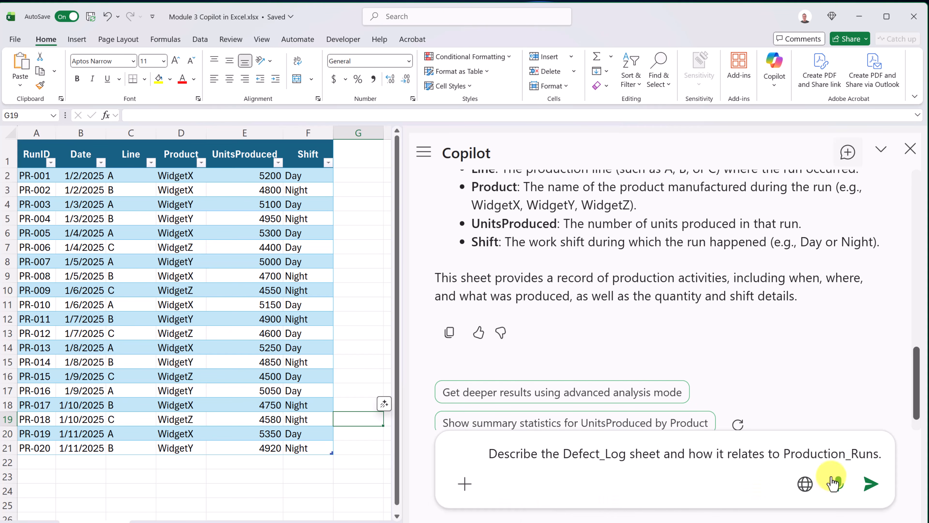
click(871, 483)
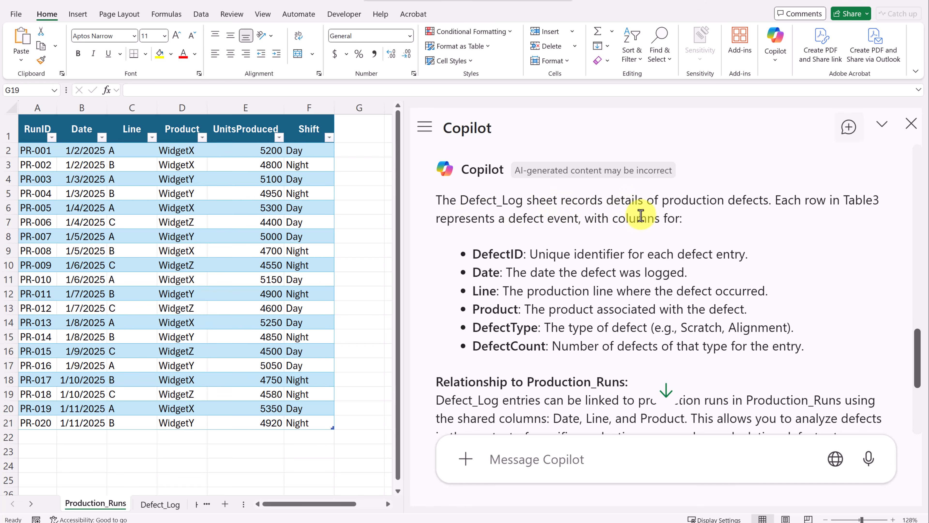
scroll(637, 212, down, 2)
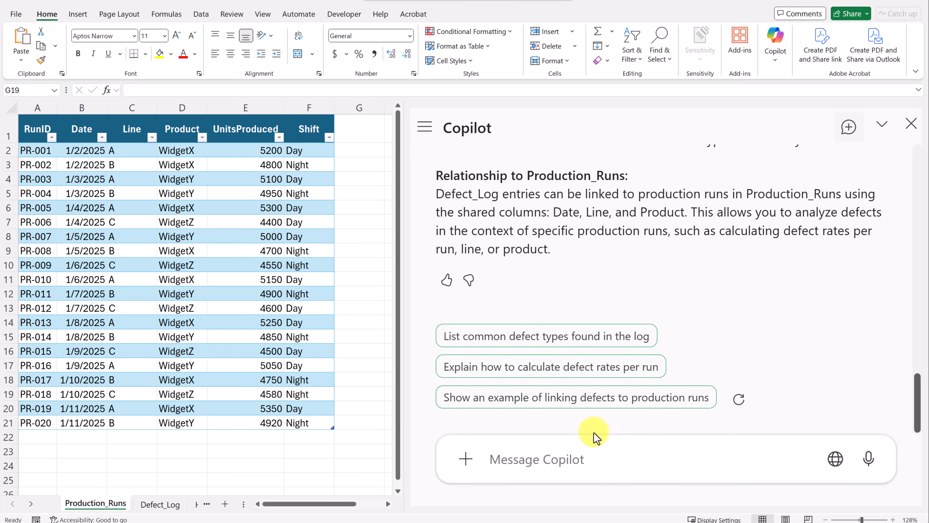
Step: Ask Copilot for a new sheet combining Production_Runs and Defect_Log by Date, Line, and Product, including UnitsProduced and DefectCount, and expand the output
click(566, 462)
text(Create a new sheet that combines Production_Runs and Defect_Log by matching Date, Line, and Product. Include UnitsProduced and DefectCount.)
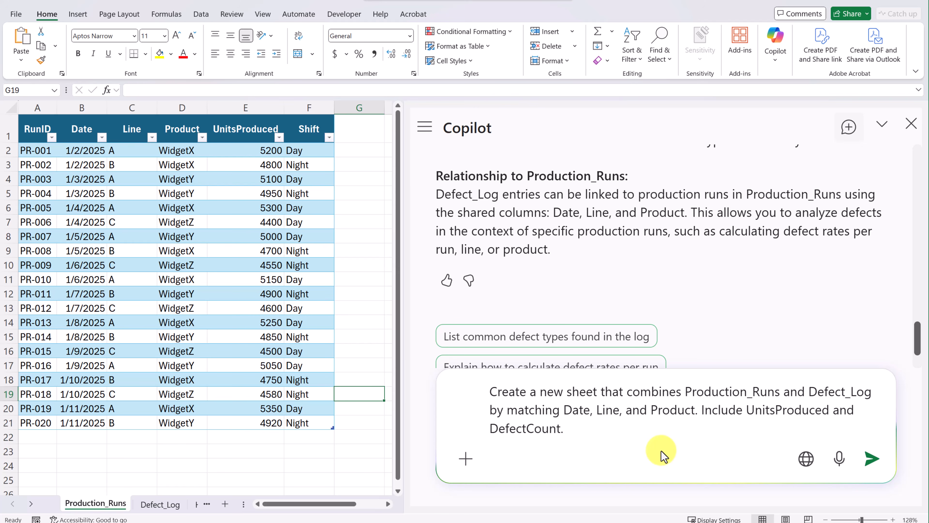
click(869, 471)
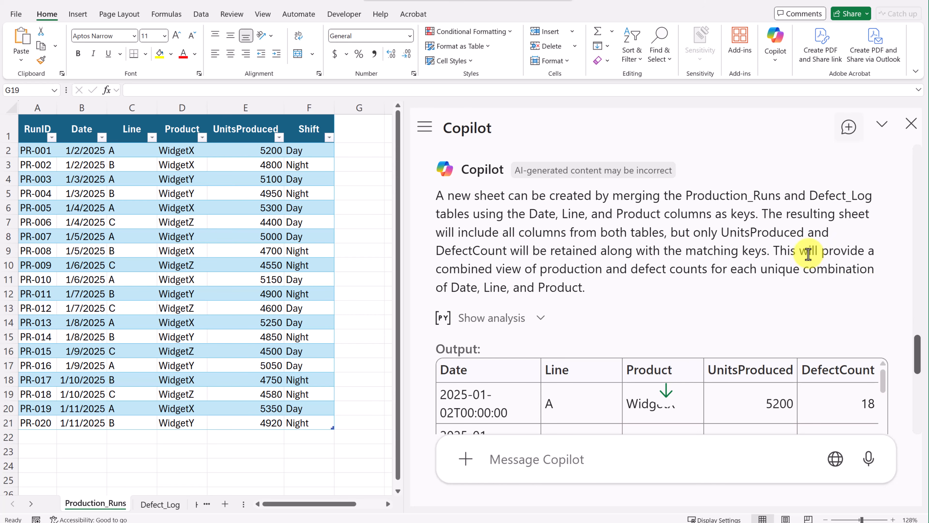
scroll(772, 253, down, 5)
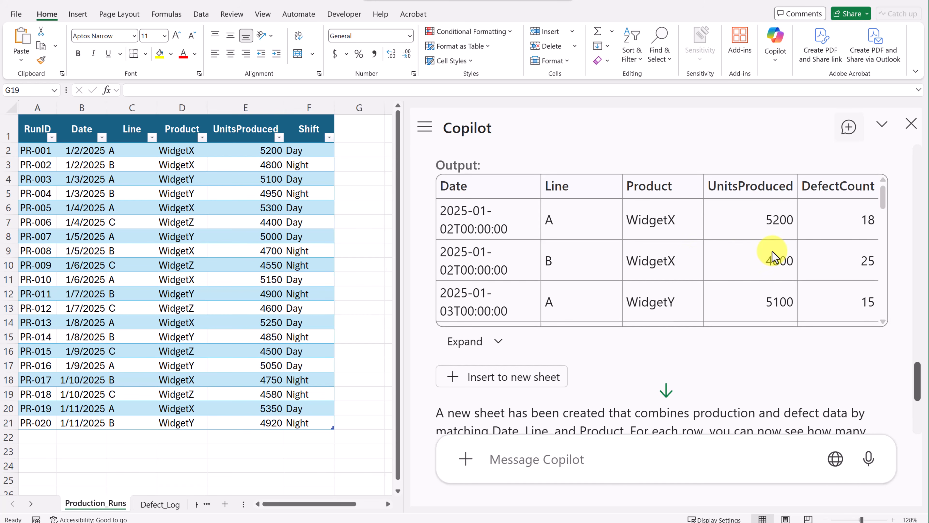
click(487, 342)
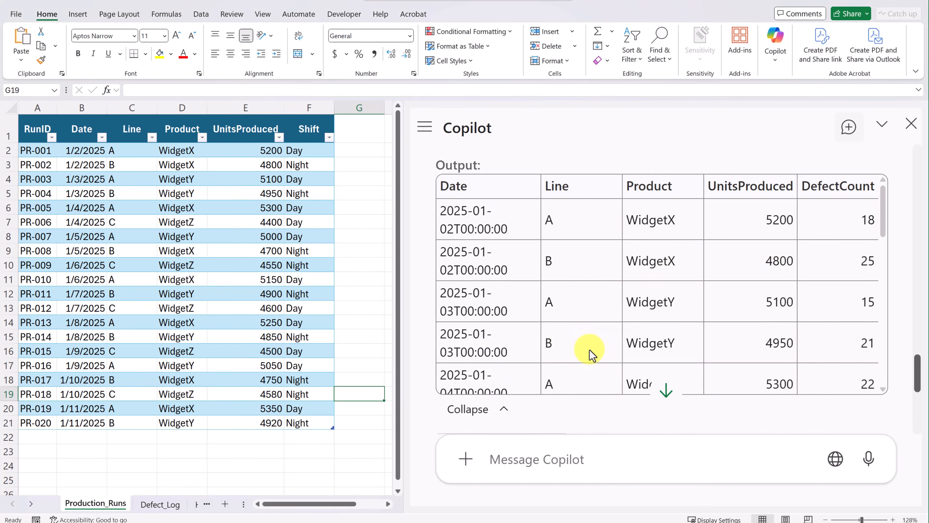
Step: Review Copilot's combined output, insert it into a new sheet, and rename that sheet "Combine"
scroll(590, 355, down, 8)
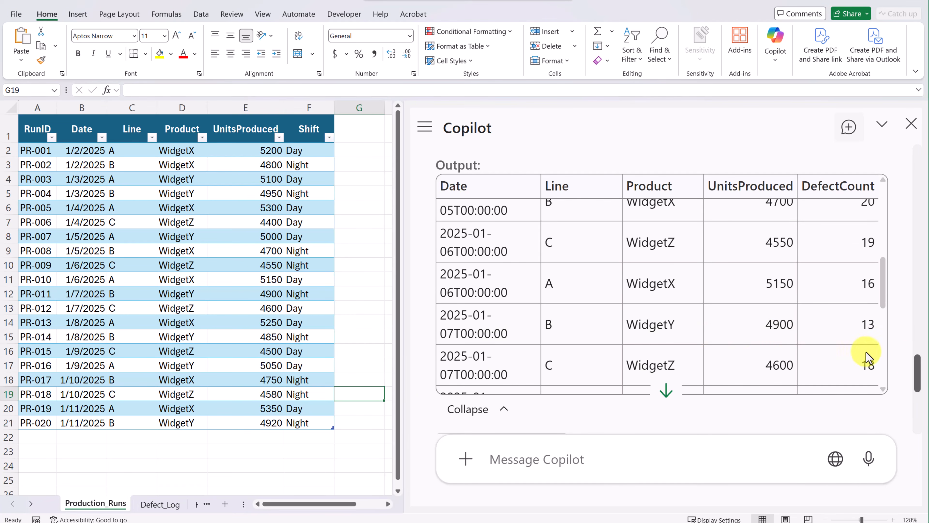
scroll(906, 363, down, 3)
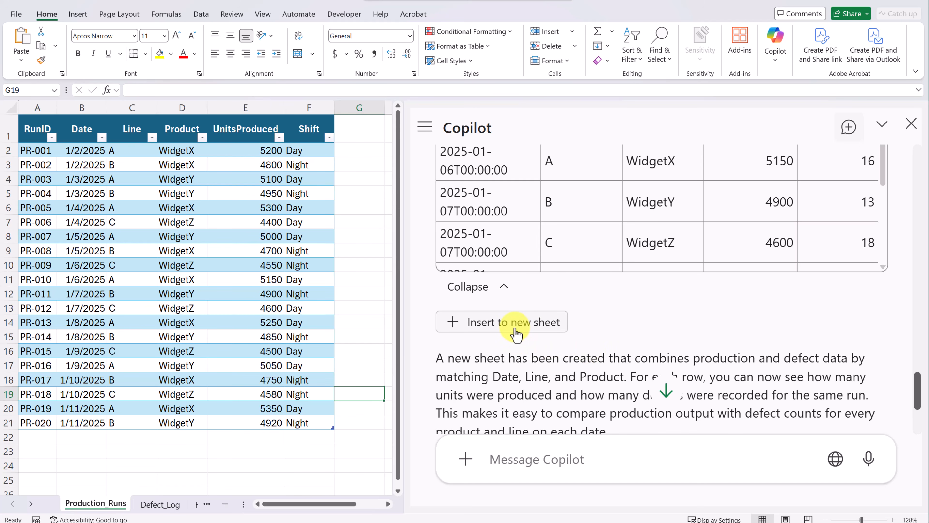
click(505, 324)
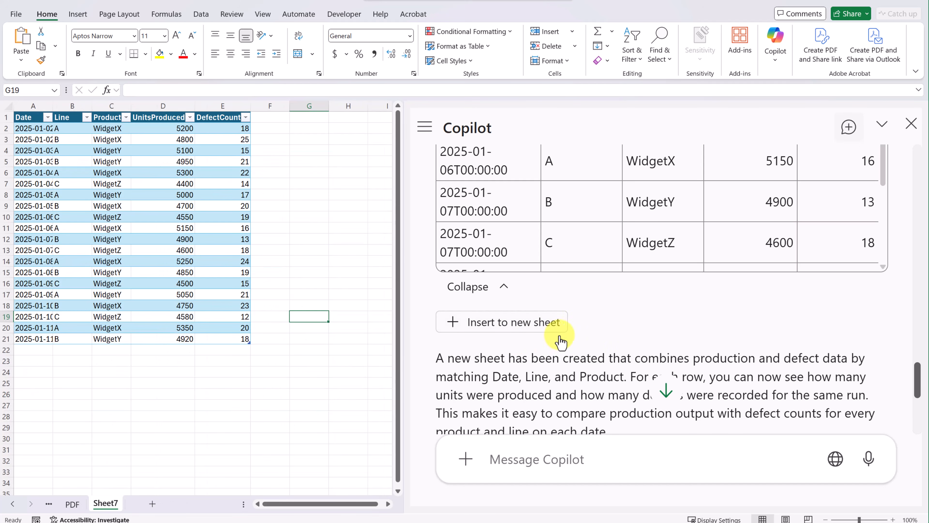
scroll(535, 380, down, 2)
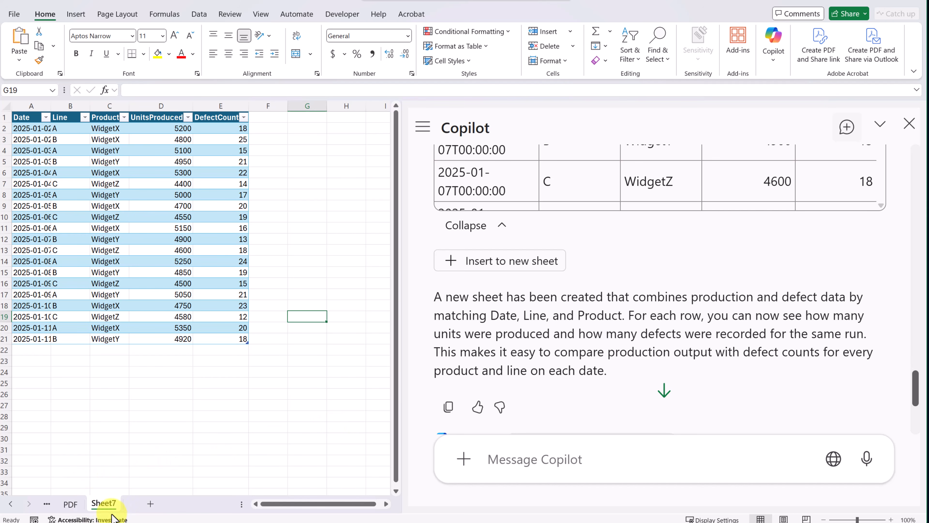
double_click(100, 503)
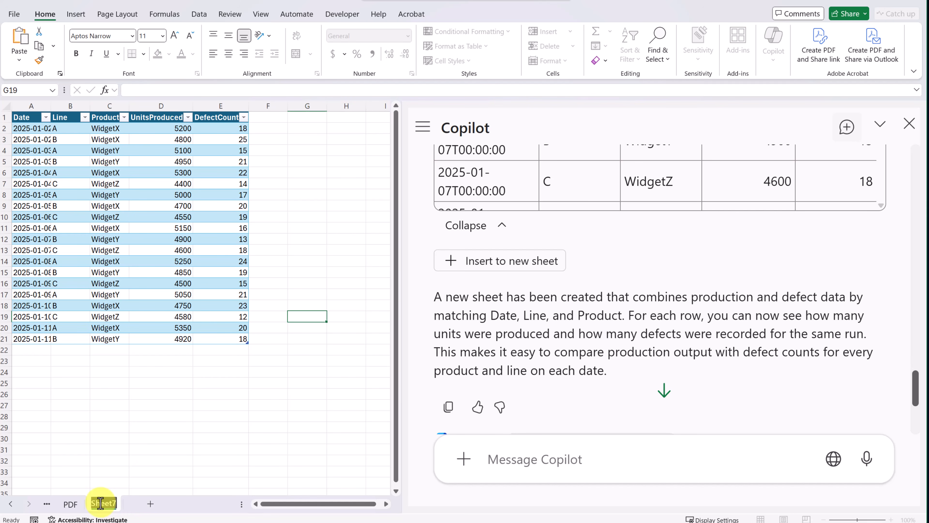
text(Combine)
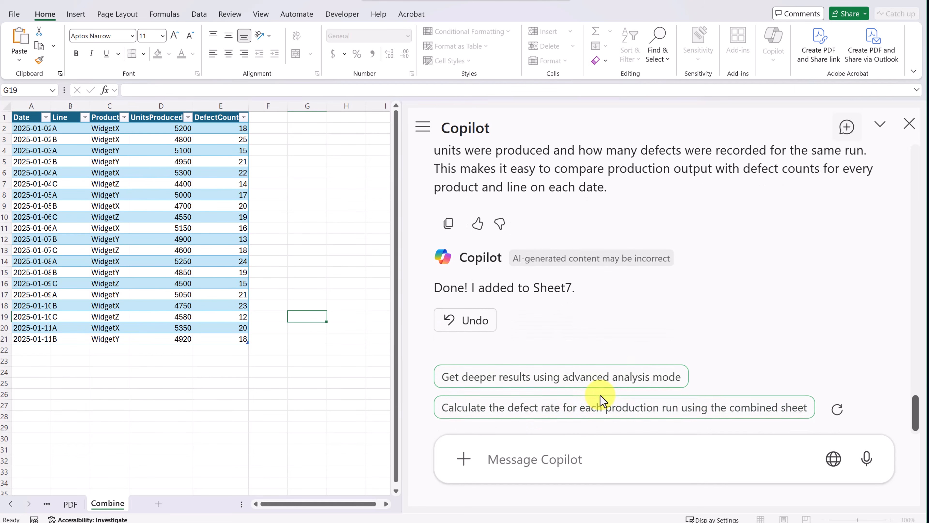
Step: Ask Copilot to "Add a DefectRate column that calculates DefectCount divided by UnitsProduced, and format it as a percentage"
click(528, 463)
text(Add a DefectRate column that calculates DefectCount divided by UnitsProduced, and format it as a percentage)
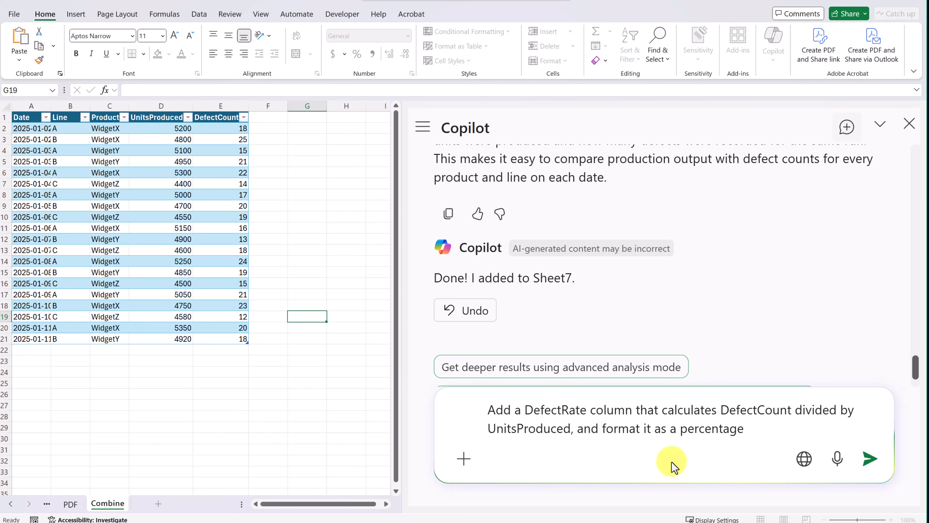
click(873, 466)
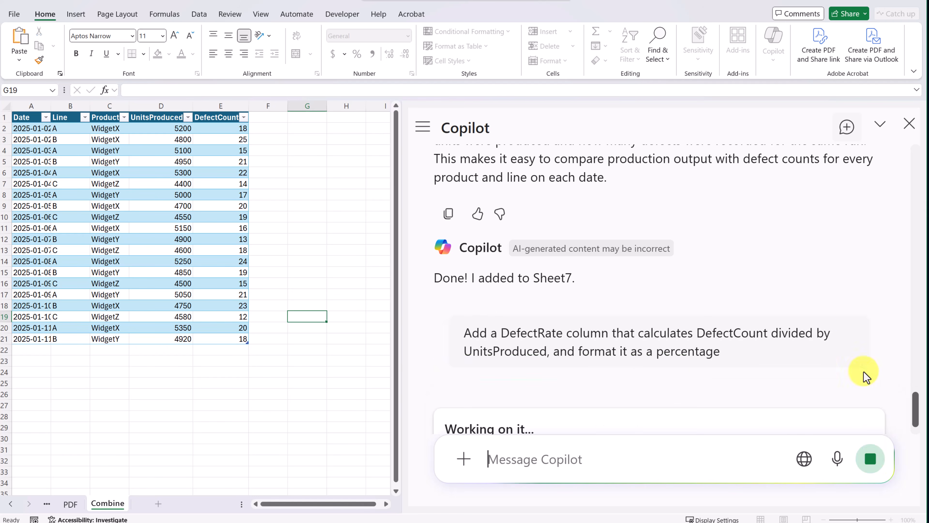
scroll(811, 284, down, 2)
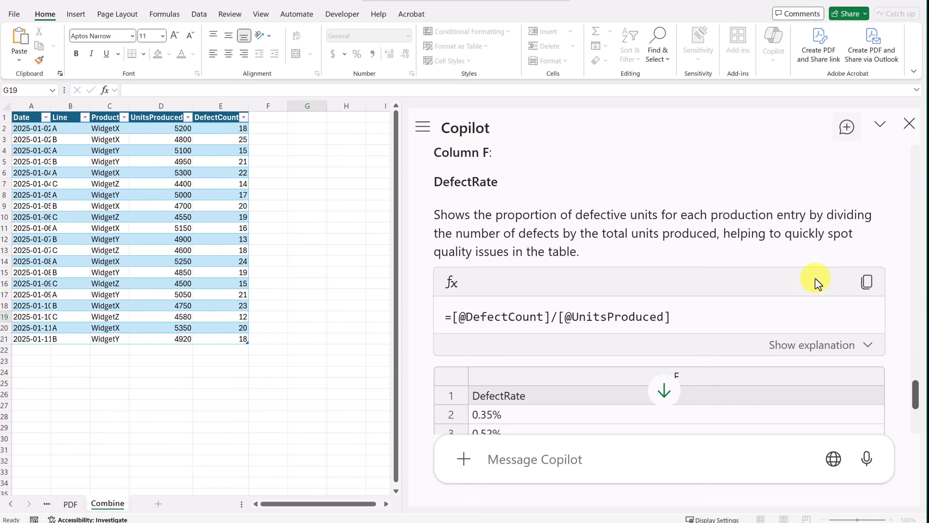
Step: Show the explanation of the suggested DefectRate formula and insert the column into the combined table
scroll(817, 283, down, 2)
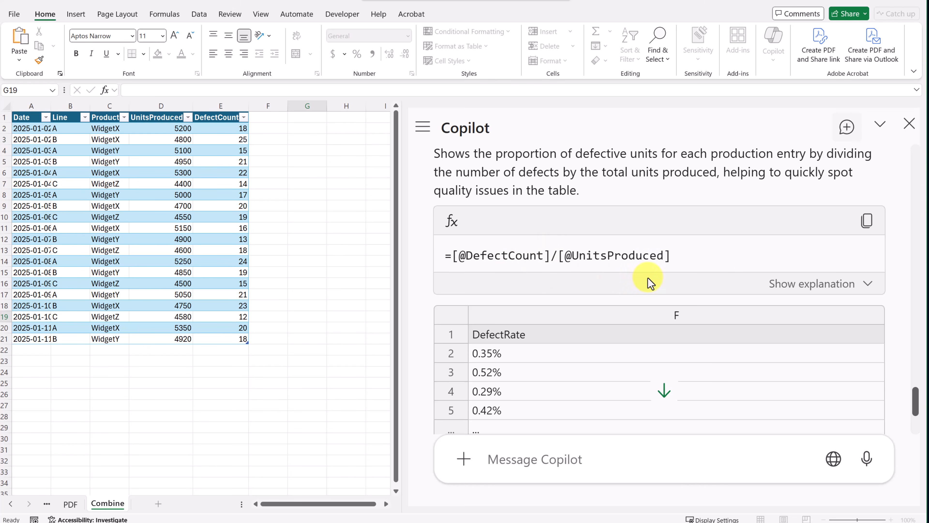
click(854, 289)
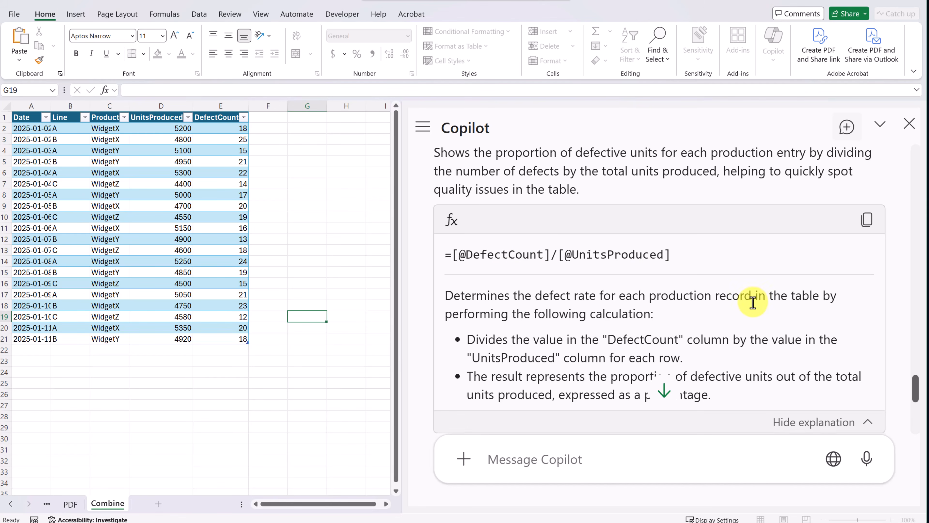
scroll(752, 301, down, 8)
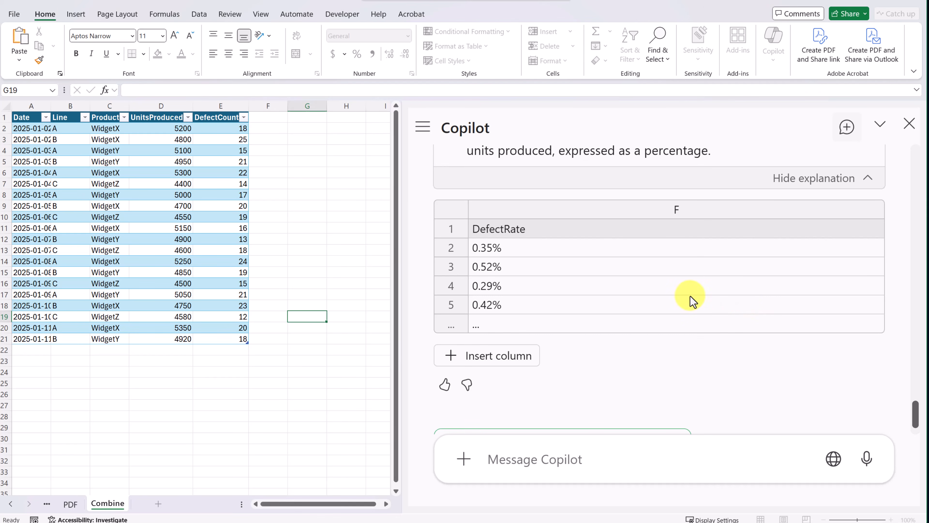
click(516, 355)
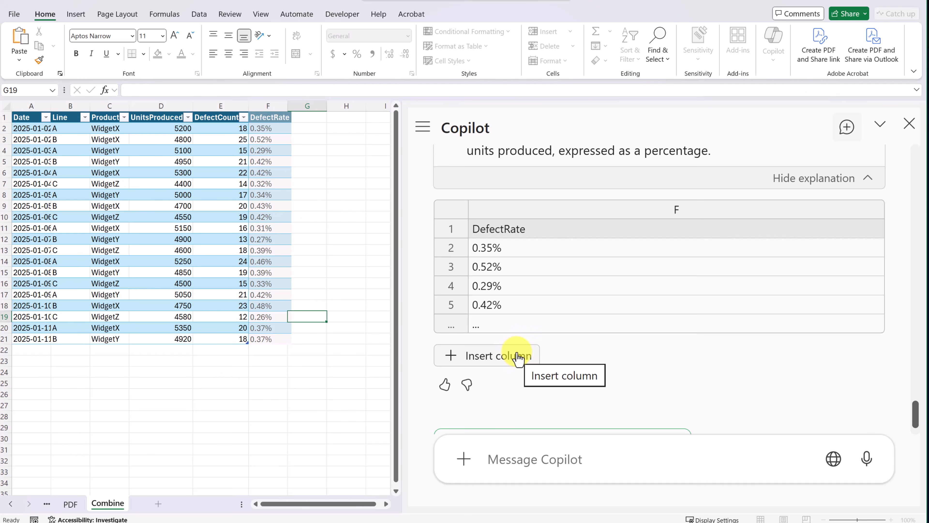
click(511, 364)
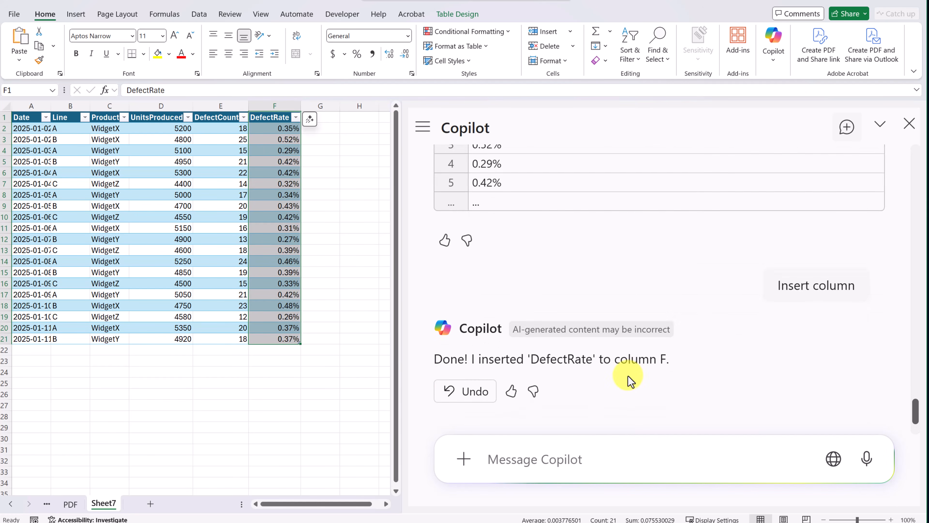
Step: Ask Copilot "Which line and product combinations have the highest defect rates? Summarize in three bullet points." and read its answer
click(540, 462)
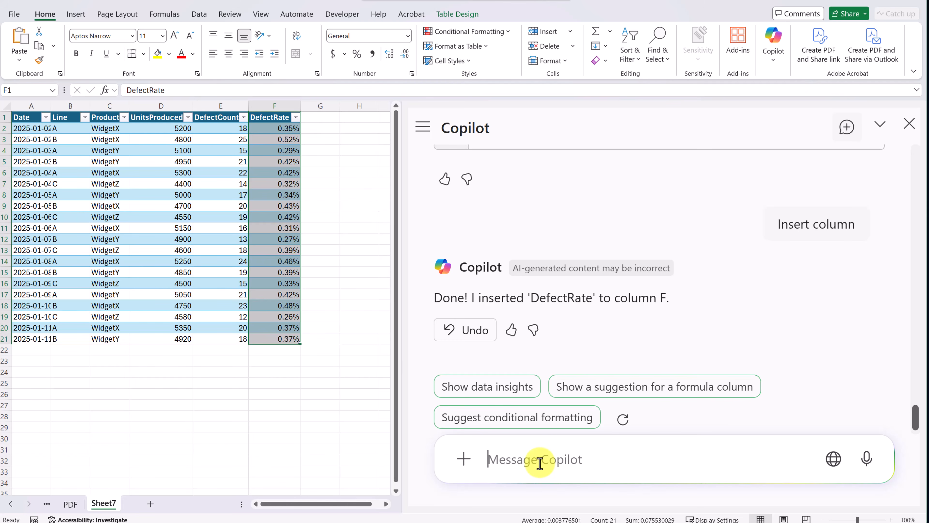
text(Which line and product combinations have the highest defect rates? Summarize in three bullet points.)
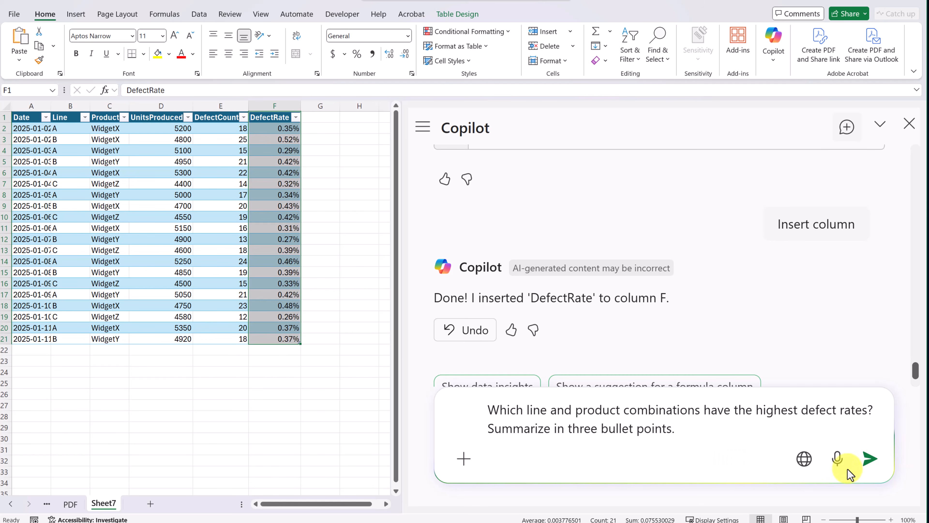
click(869, 459)
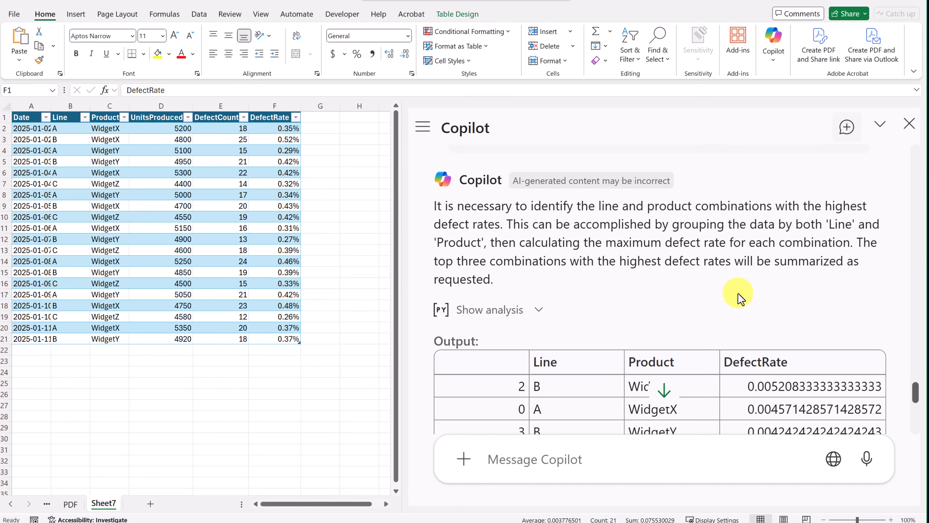
scroll(735, 299, down, 3)
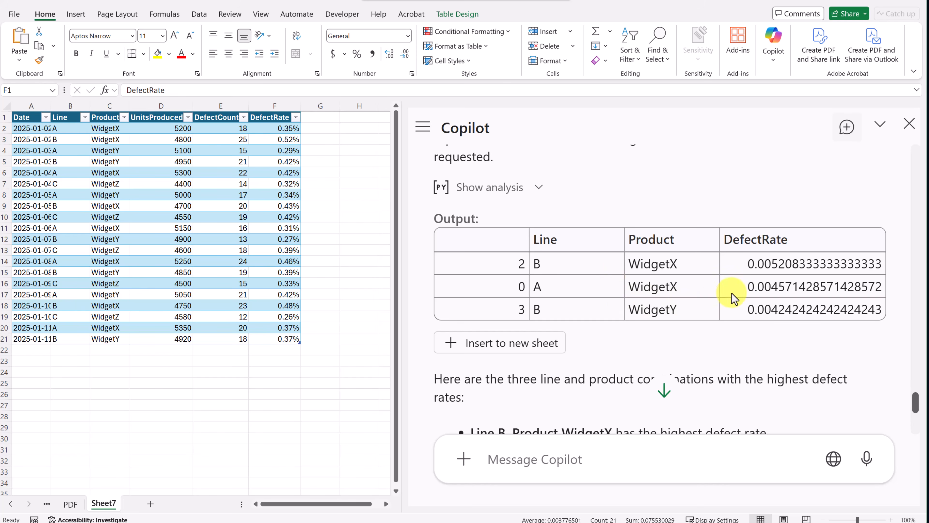
scroll(731, 297, down, 3)
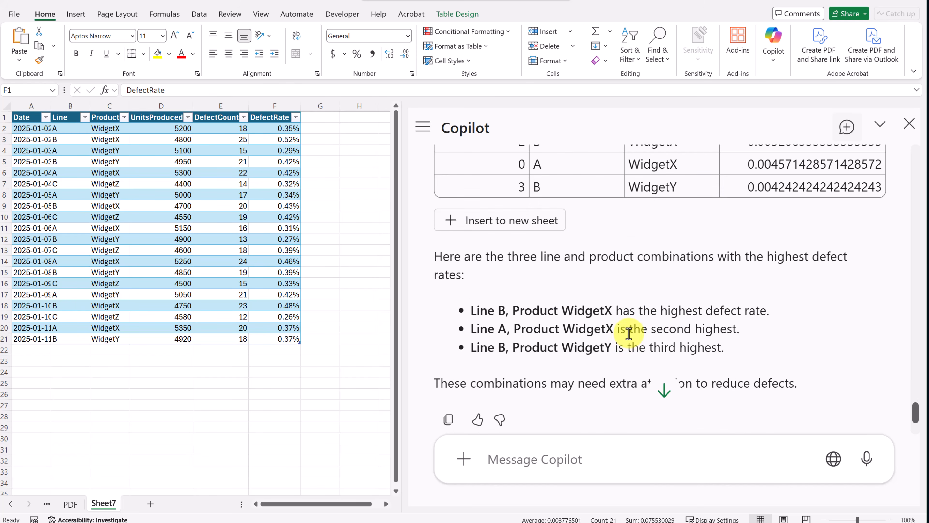
scroll(628, 334, down, 2)
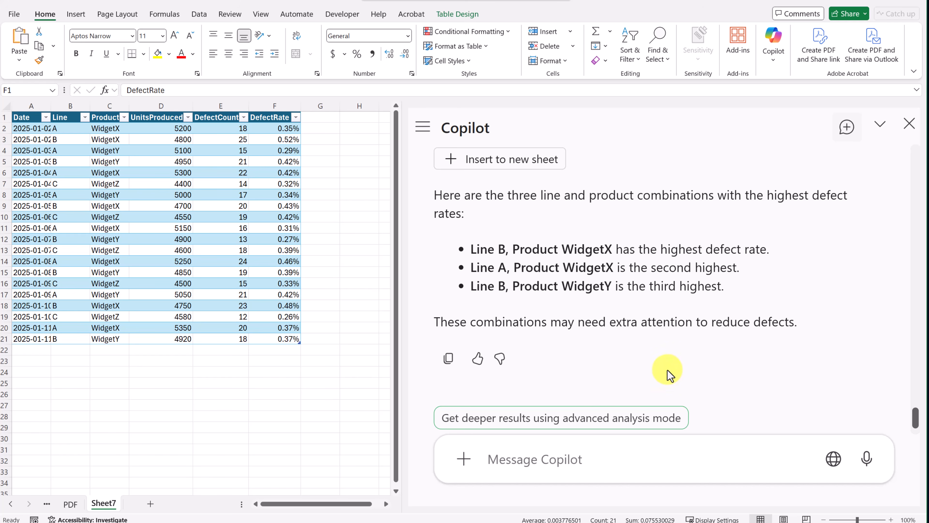
Step: Send Copilot the request "Create a column chart showing defect rate by line", correcting the missing first letter of the prompt
click(570, 462)
text(reate a column chart showing defect rate by line)
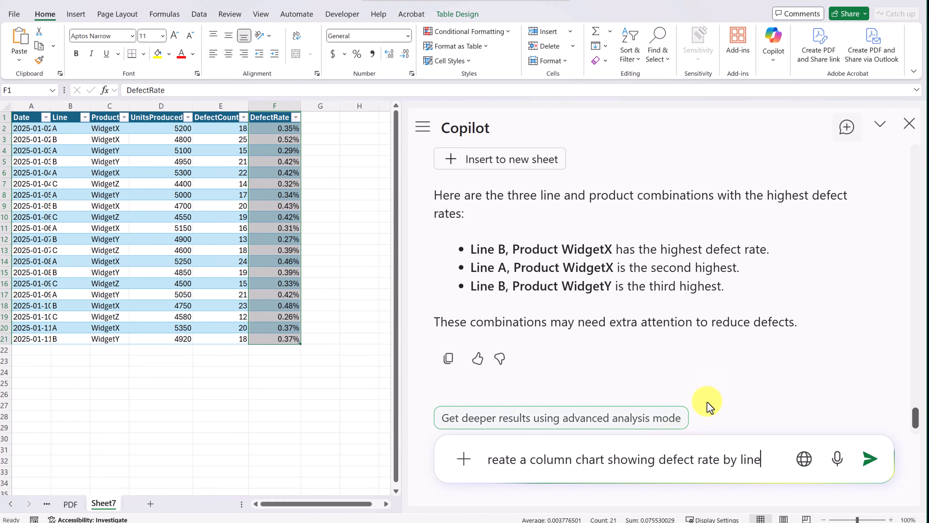
drag(605, 464, 495, 458)
click(489, 466)
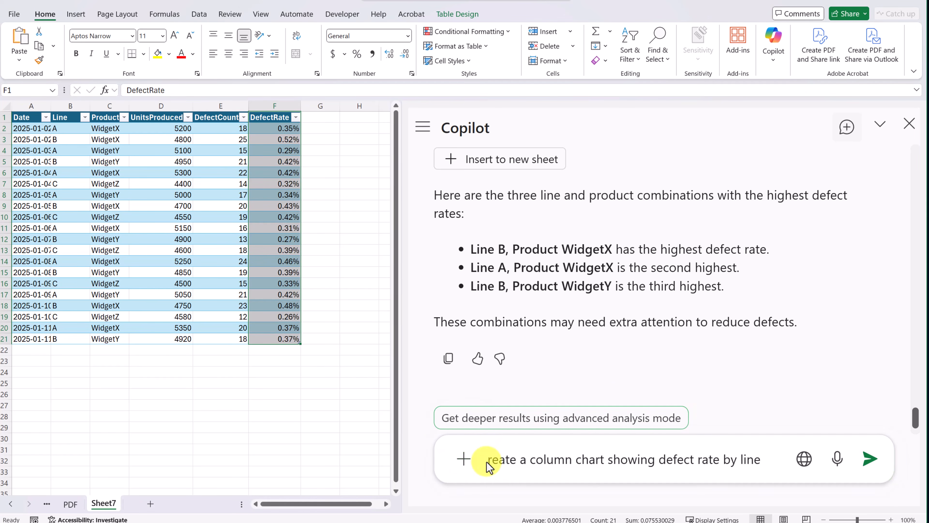
text(C)
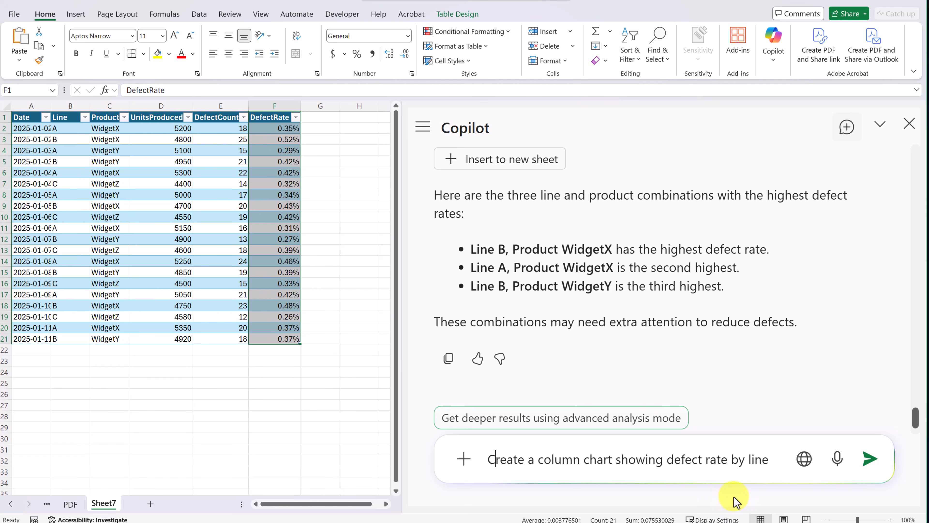
click(867, 460)
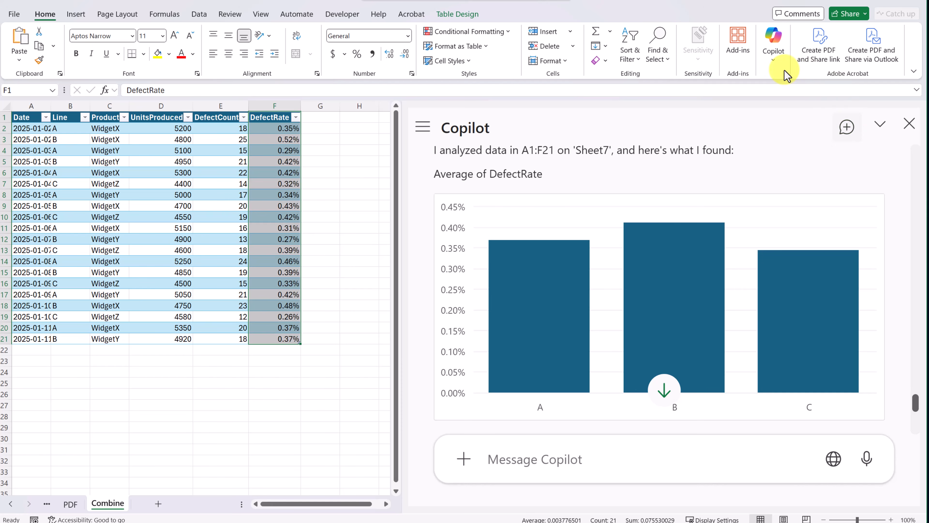
Step: Open Copilot's App Skills beside the Healthcare_Visits sheet
click(773, 60)
click(709, 137)
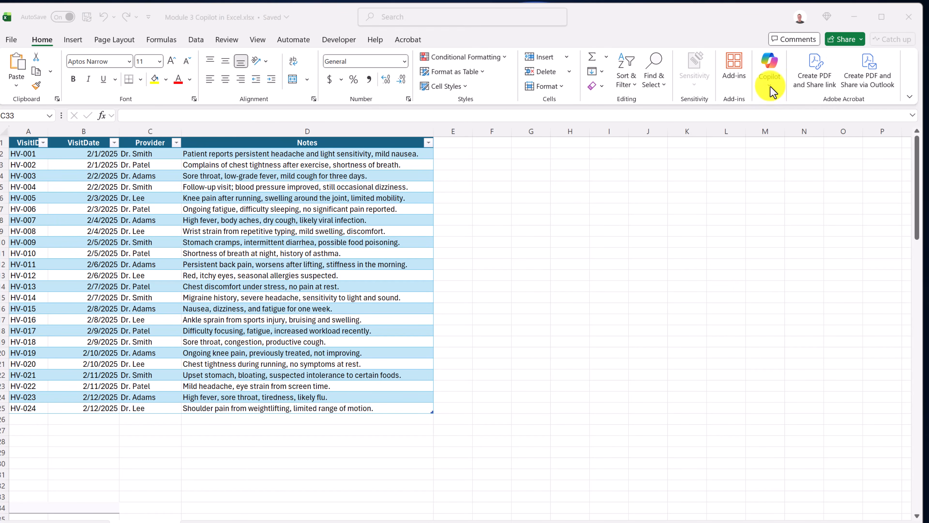
click(769, 85)
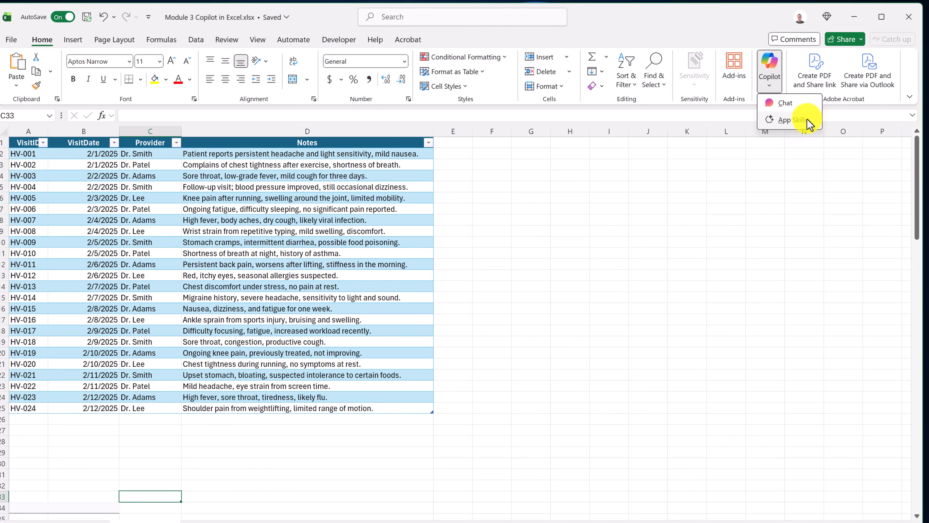
click(790, 120)
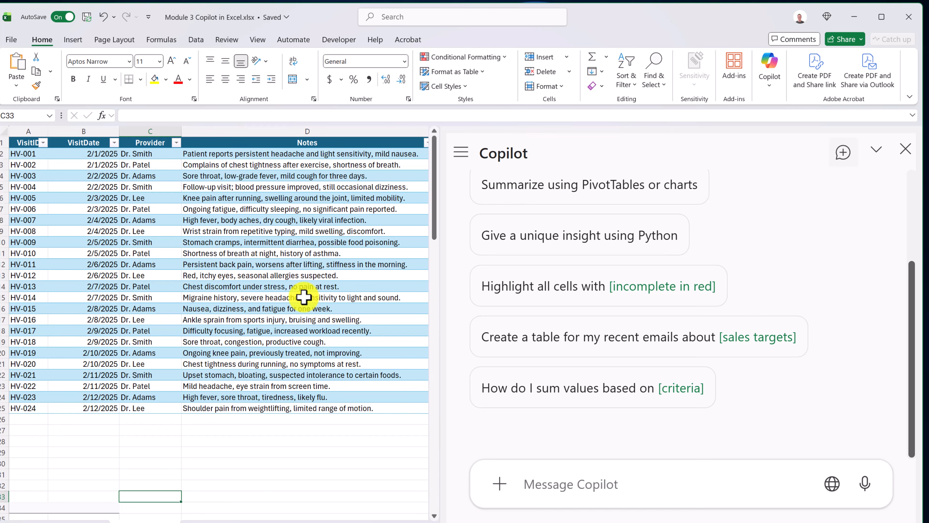
Step: Ask Copilot "From the Notes column in Healthcare_Visits, list the most common symptoms and how many visits mention each one" and read the answer with its citations
click(545, 484)
text(From the Notes column in Healthcare_Visits, list the most common symptoms and how many visits mention each one)
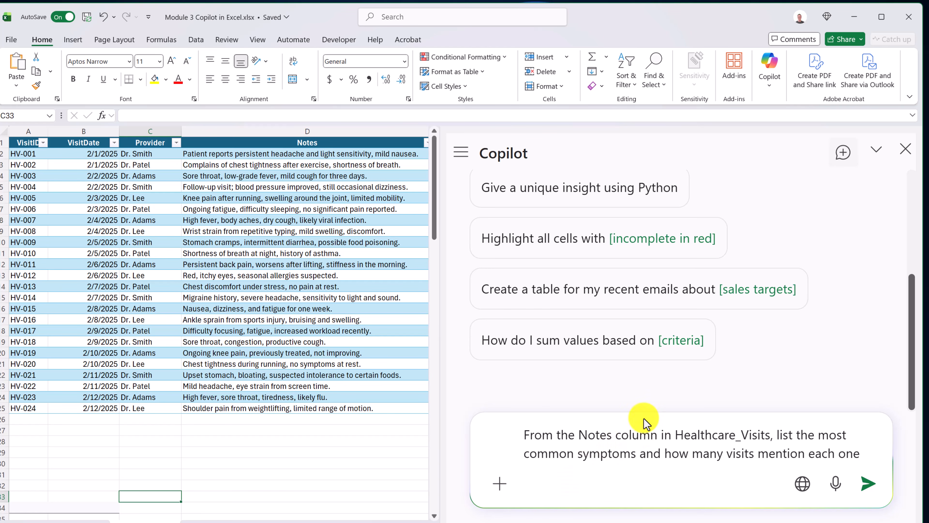
click(868, 484)
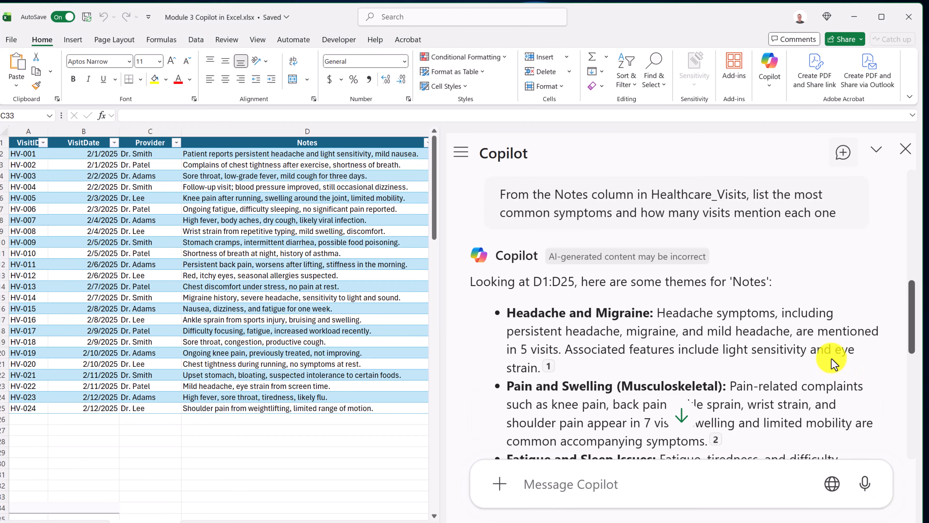
scroll(834, 362, down, 2)
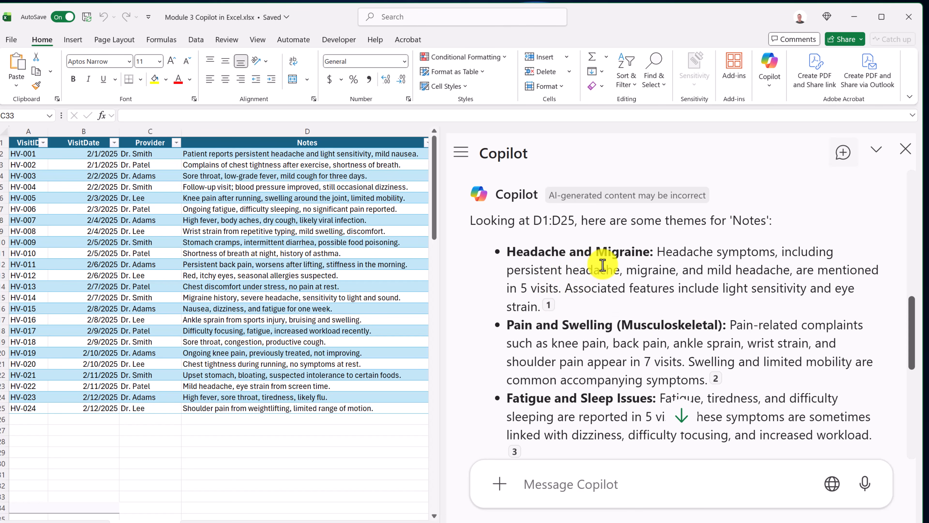
scroll(617, 295, down, 2)
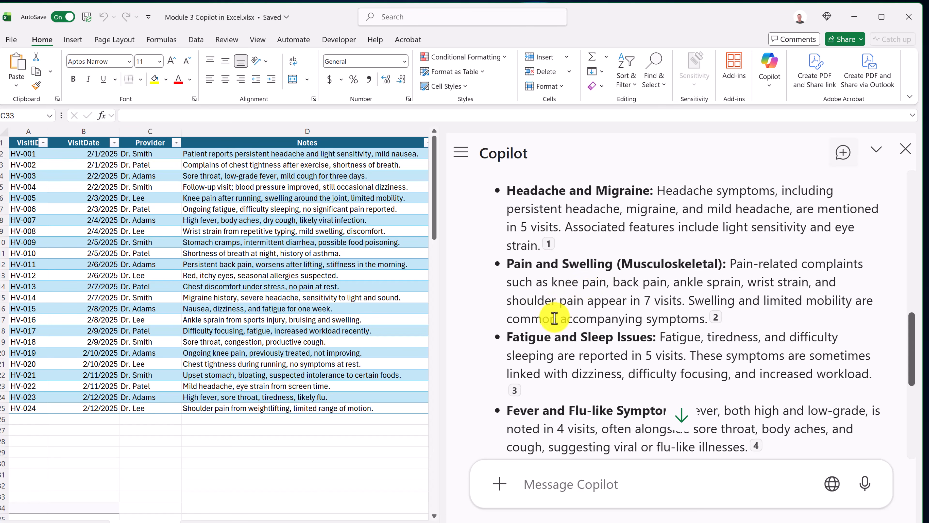
scroll(627, 313, down, 2)
scroll(655, 309, down, 2)
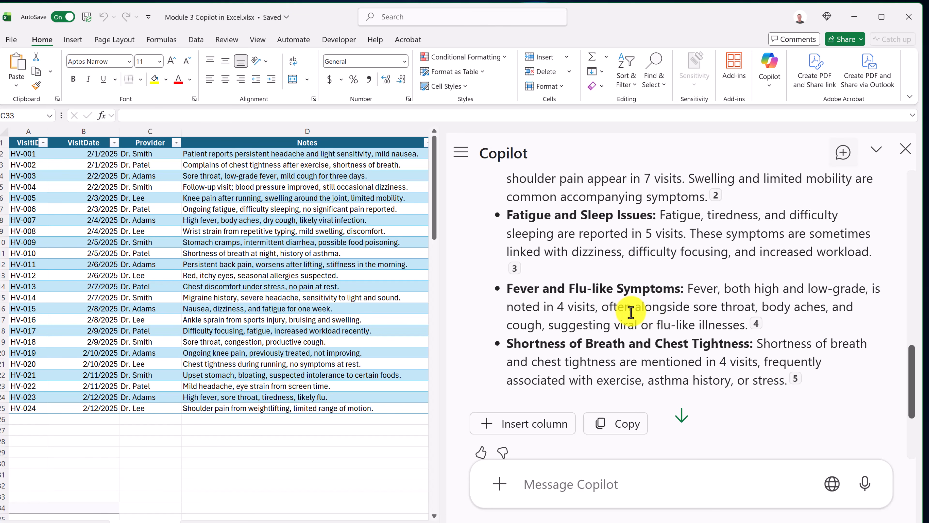
mouse_move(514, 268)
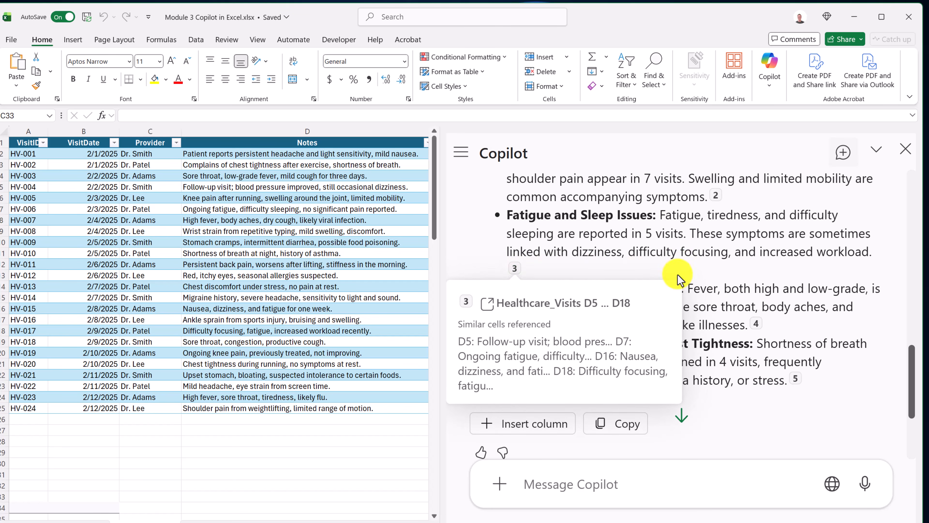
scroll(699, 303, down, 4)
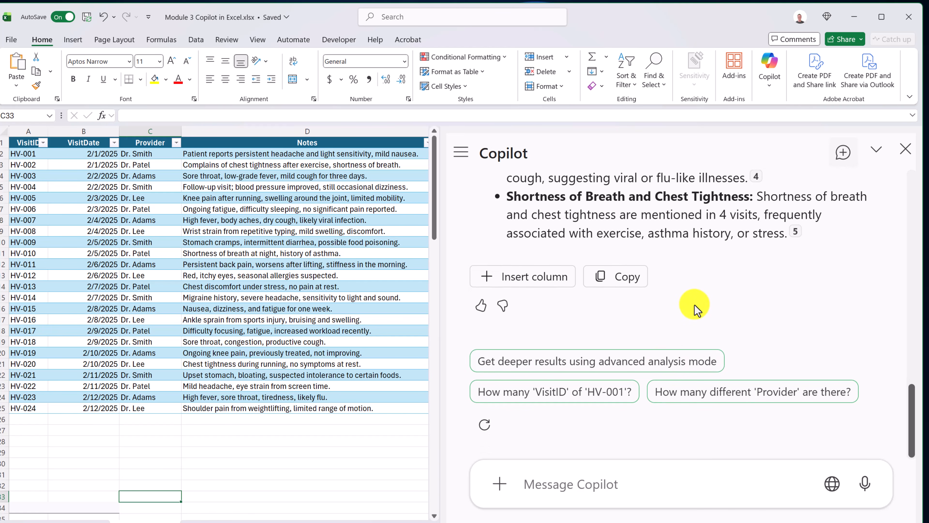
Step: Ask Copilot "Create a new table listing Symptom and Count, based on the Notes in Healthcare_Visits." and look through the resulting table
click(566, 486)
text(Create a new table listing Symptom and Count, based on the Notes in Healthcare_Visits.)
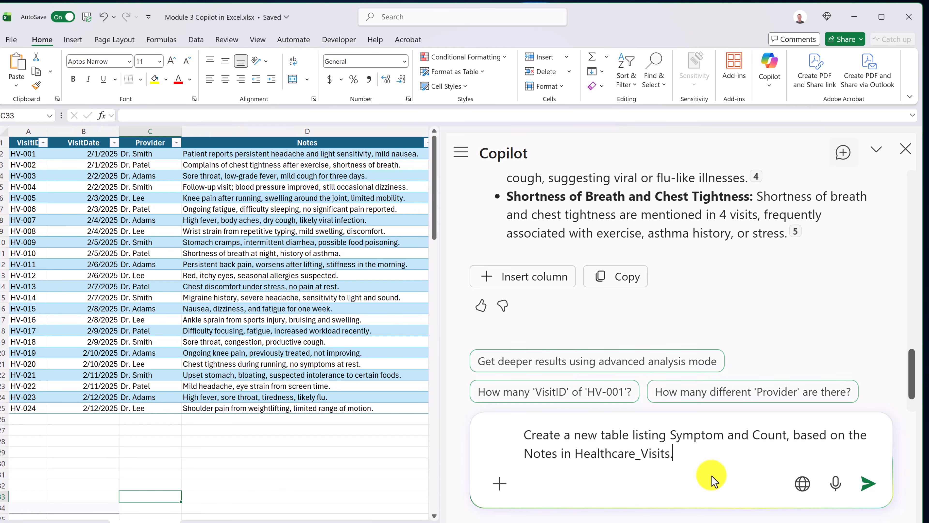
click(868, 483)
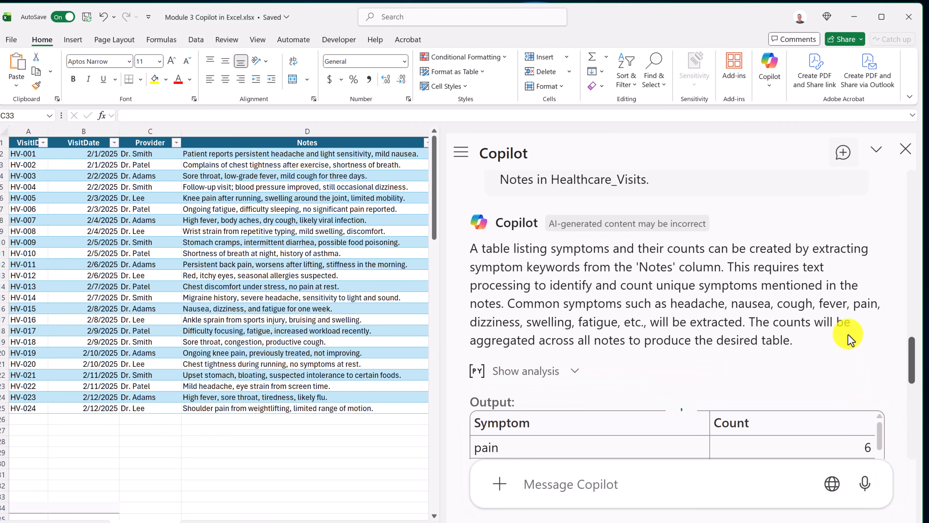
scroll(848, 339, down, 5)
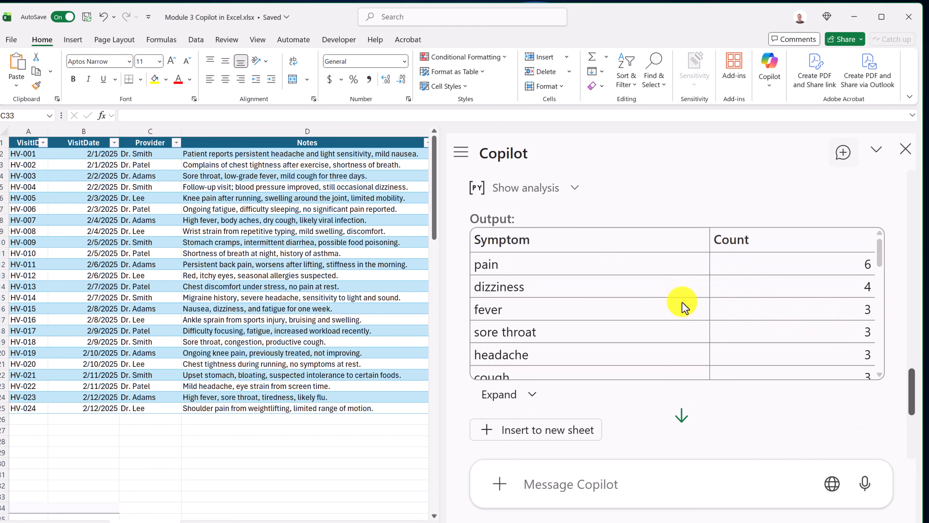
scroll(616, 278, down, 5)
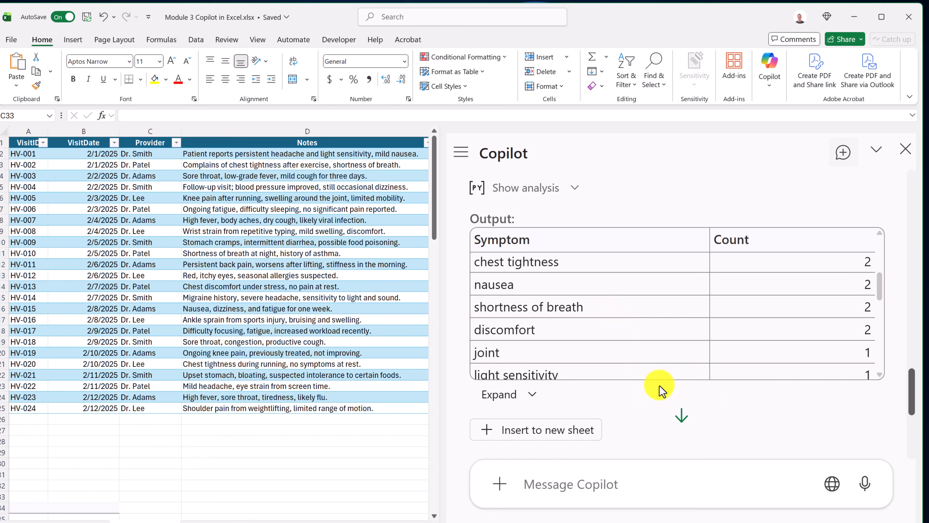
scroll(749, 402, down, 1)
scroll(747, 396, down, 7)
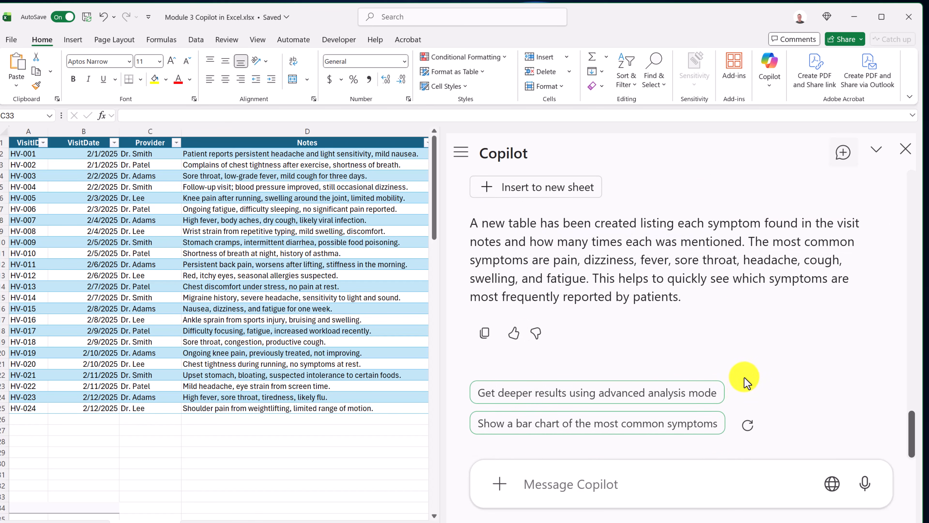
scroll(742, 370, up, 5)
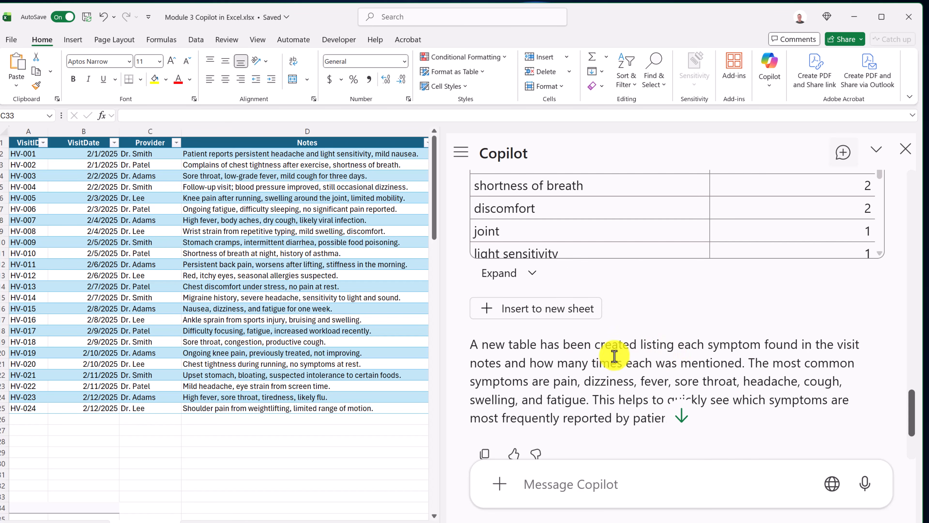
scroll(618, 354, up, 3)
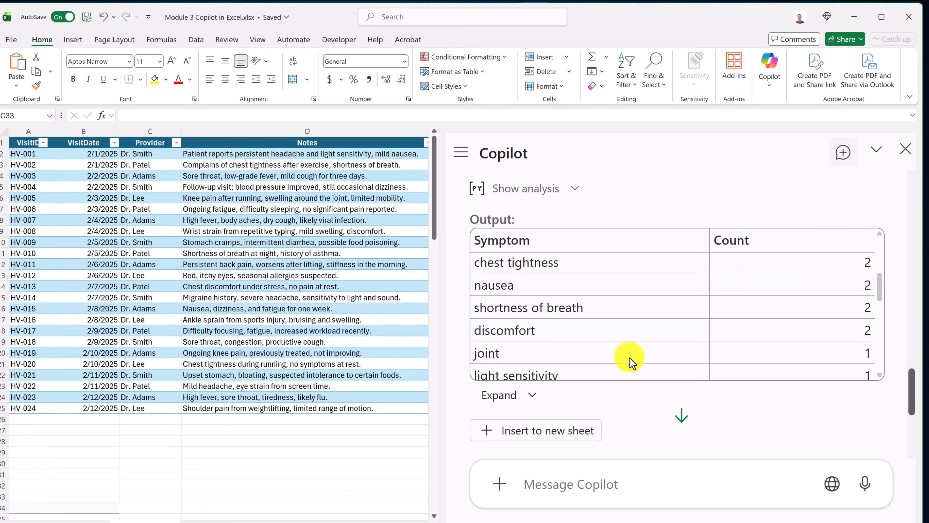
scroll(628, 361, down, 3)
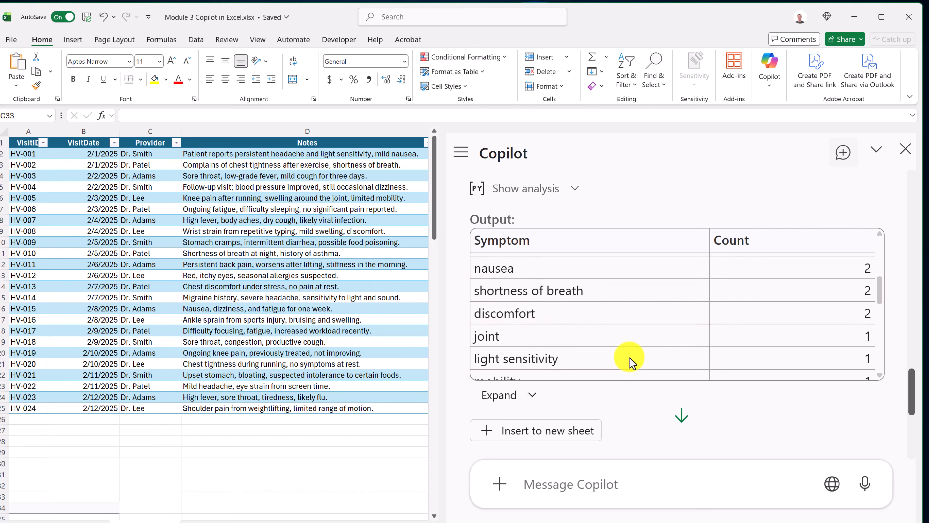
Step: Insert Copilot's Symptom and Count table into a new sheet and review its rows
click(572, 439)
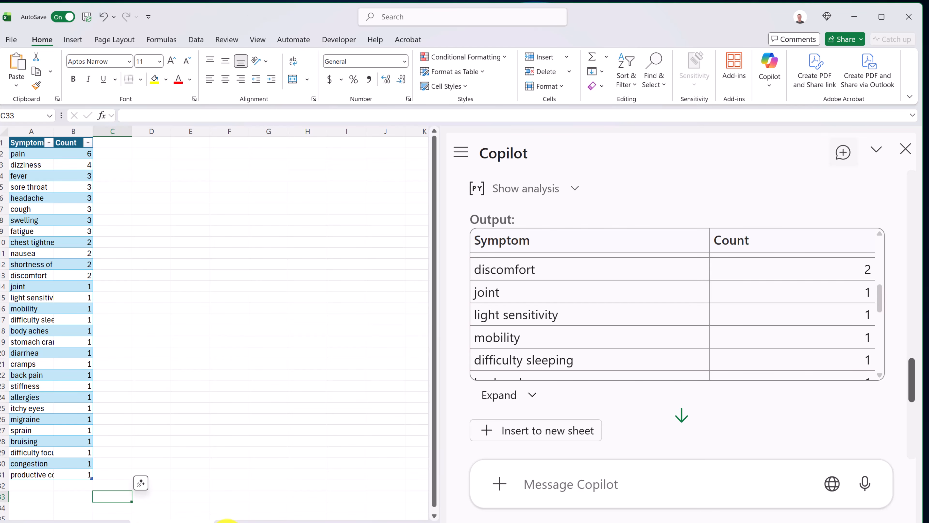
key(Down)
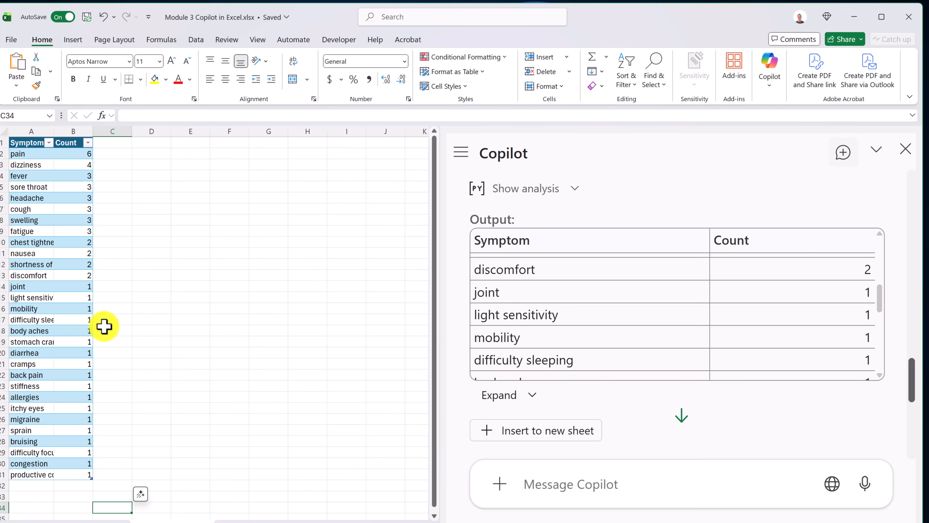
click(32, 157)
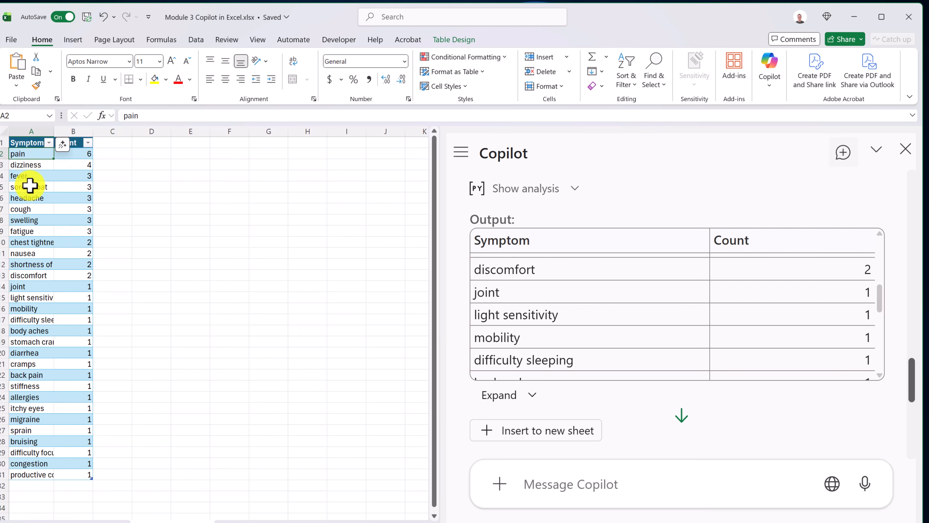
scroll(36, 271, down, 1)
scroll(37, 276, up, 1)
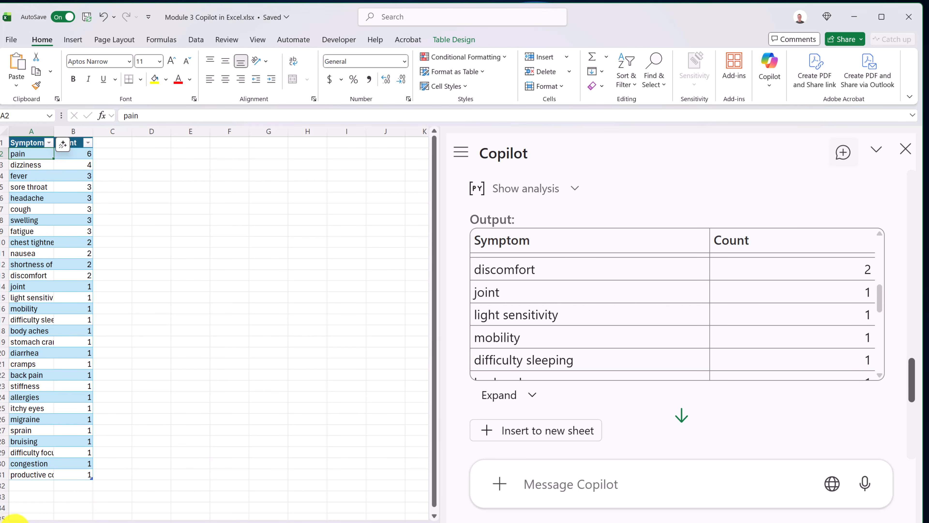
Step: Return to Healthcare_Visits and ask Copilot for a Category column assigning visits to Respiratory, Musculoskeletal, Cardio, Gastro or Other based on the Notes
click(111, 520)
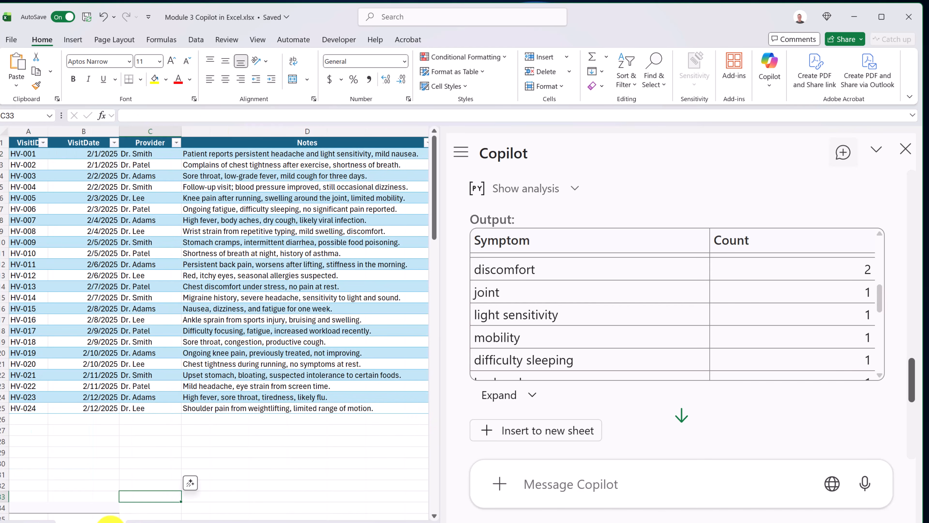
click(566, 485)
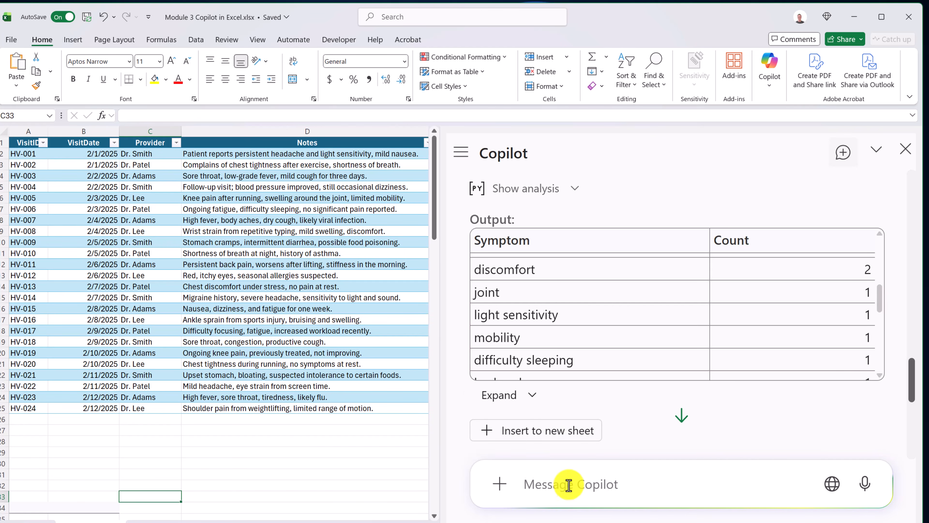
text(Add a new column to Healthcare_Visits called Category and assign each visit to a high-level category like ‘Respiratory’, ‘Musculoskeletal’, ‘Cardio’, ‘Gastro’, or ‘Other’ based on the Notes)
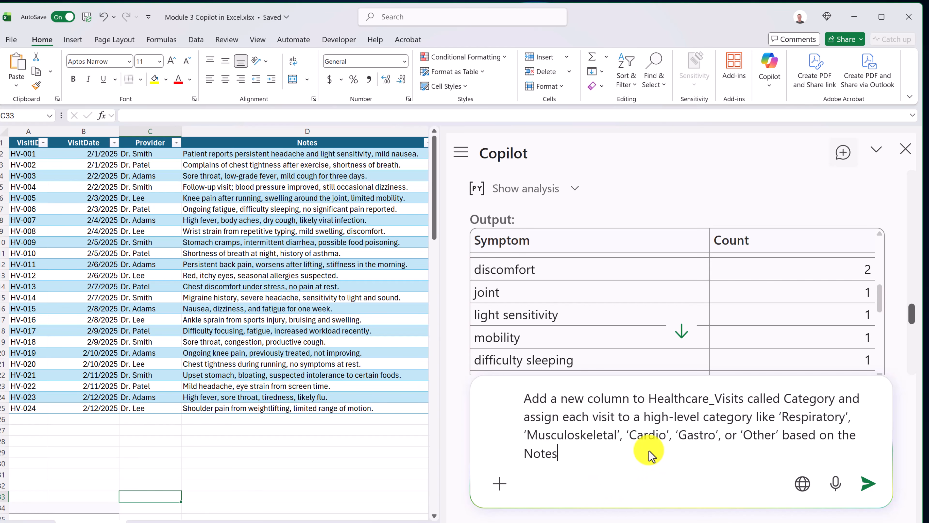
key(Return)
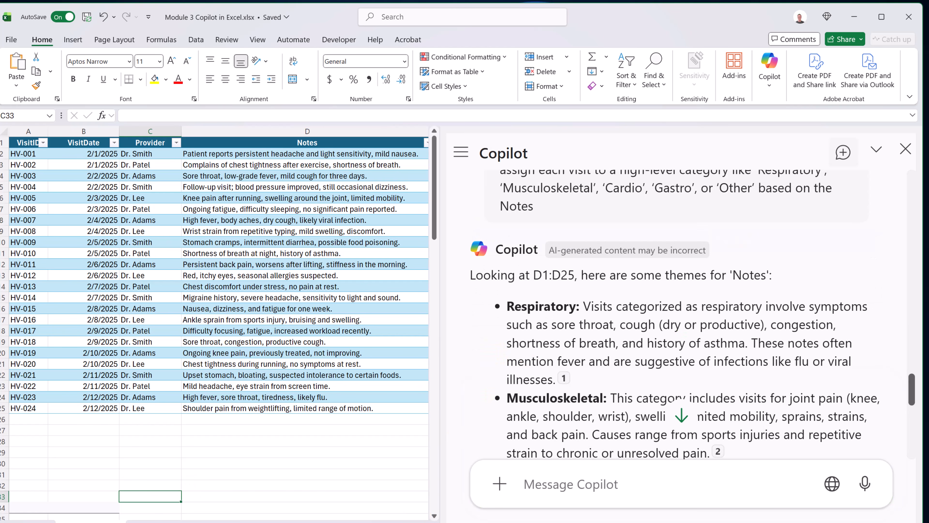
Step: Insert Copilot's visit category column beside Notes in Healthcare_Visits and widen that column
drag(355, 519, 425, 513)
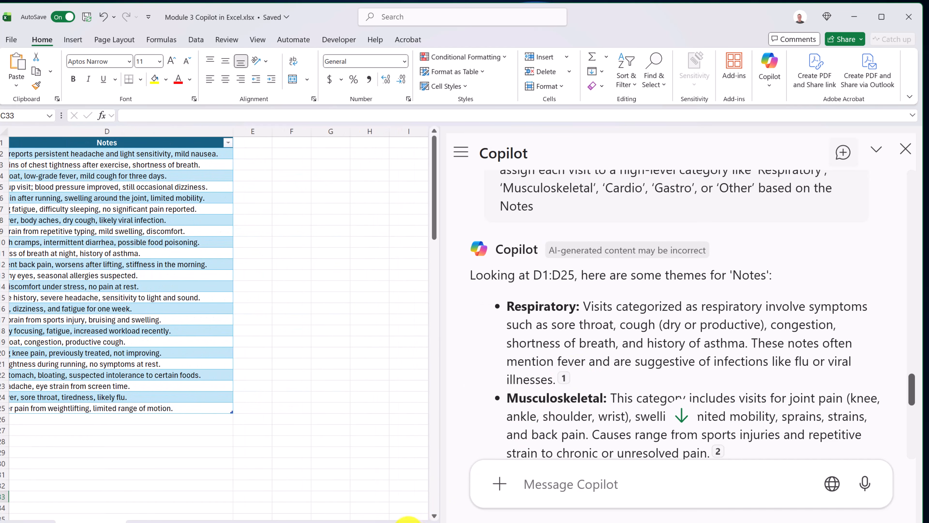
scroll(574, 367, down, 5)
scroll(487, 370, down, 5)
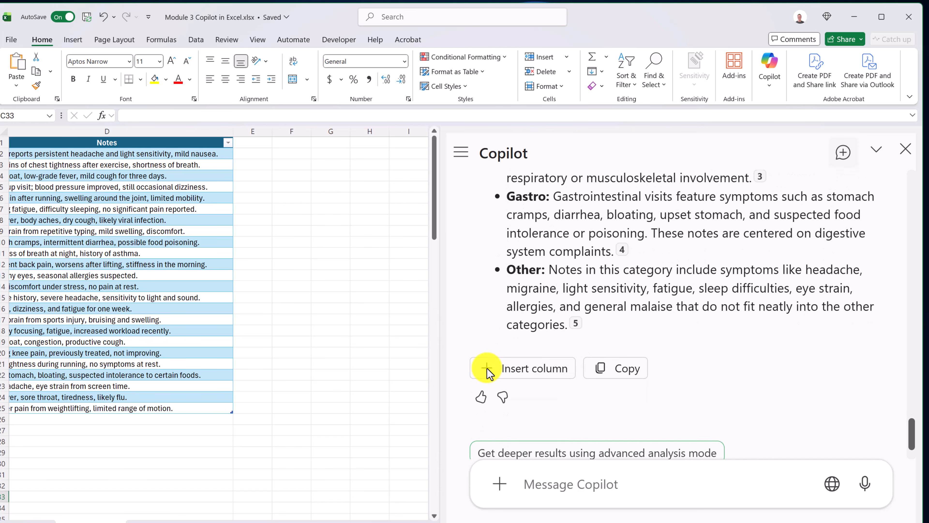
click(492, 368)
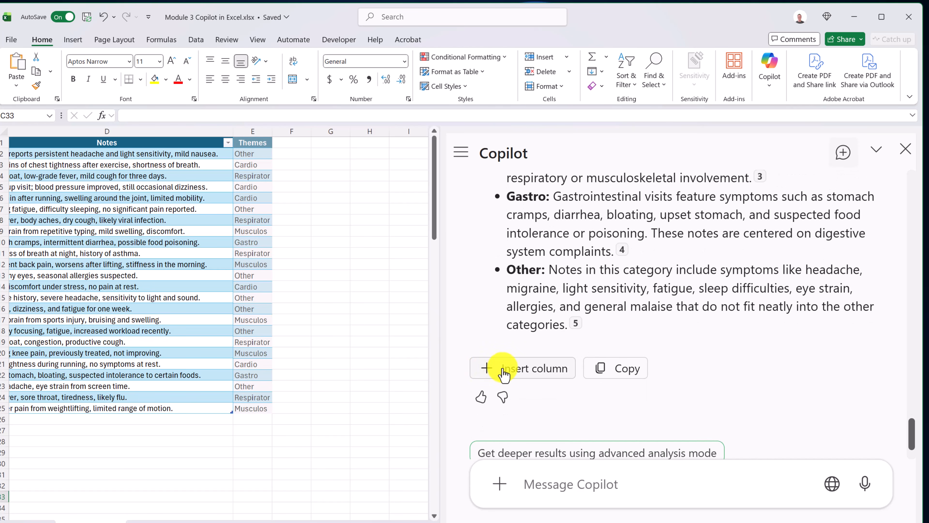
click(528, 373)
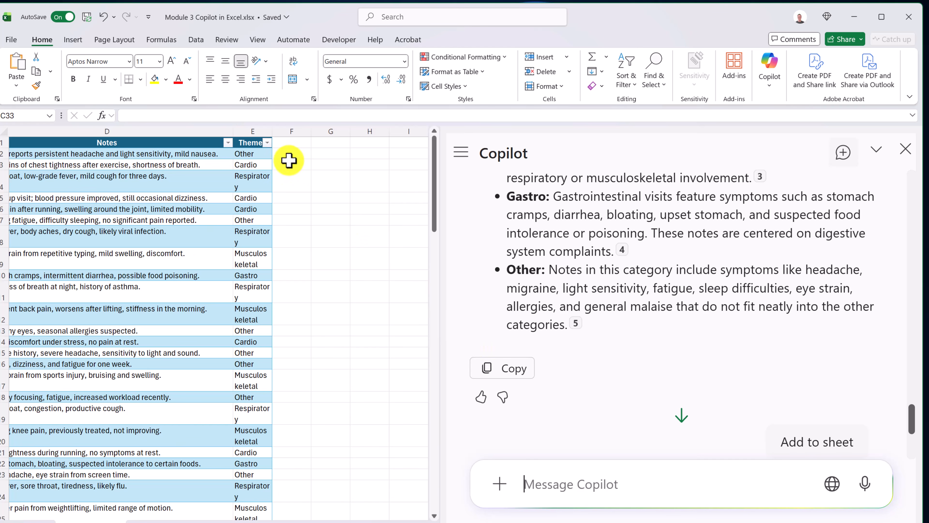
drag(273, 132, 297, 132)
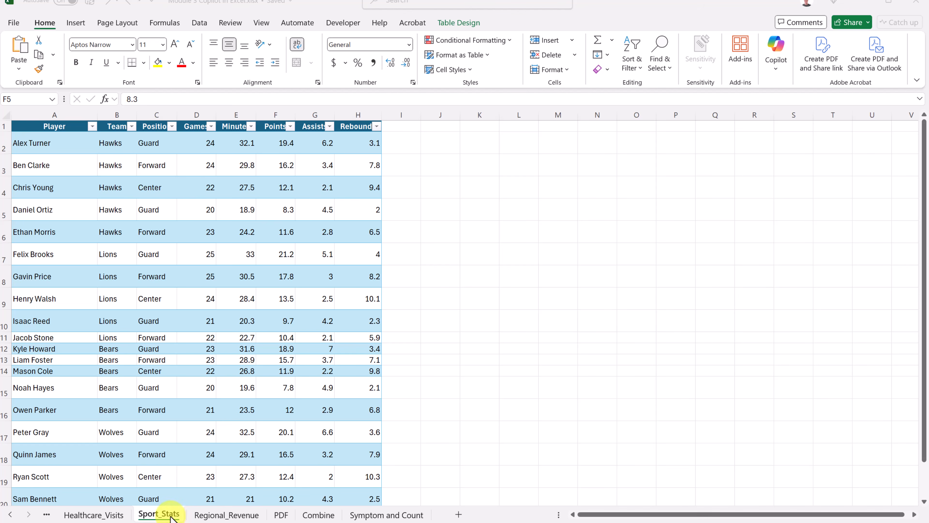
Step: Open Copilot's App Skills, ask "Look at Sports_Stats and tell me who the top performers are, based on overall contribution." and read the answer
click(776, 67)
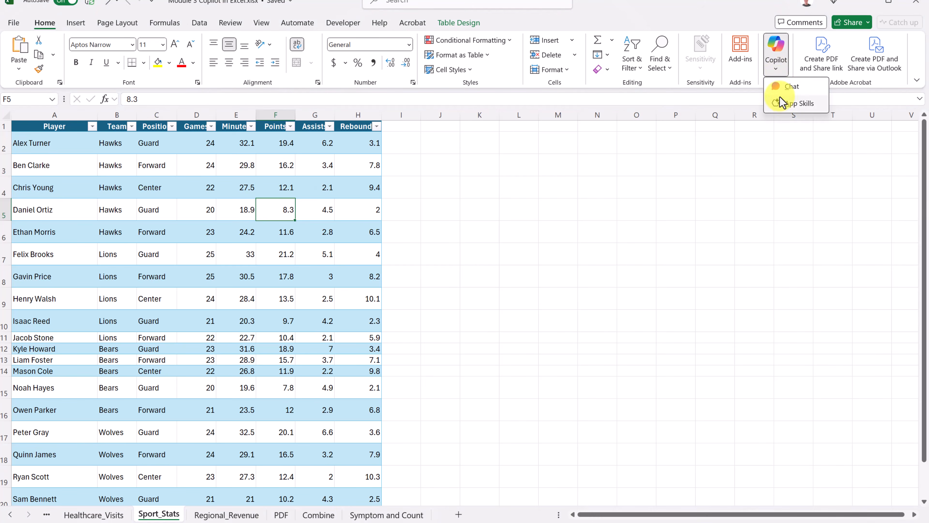
click(781, 103)
click(561, 472)
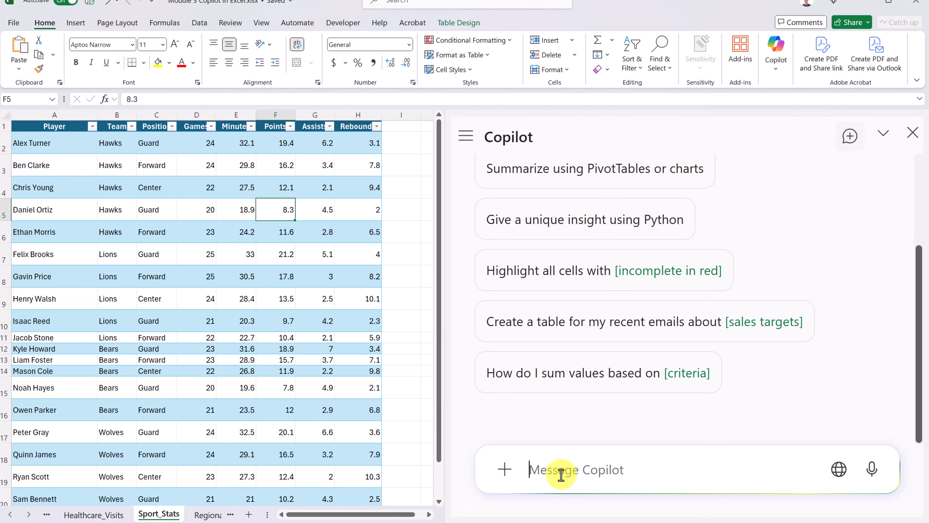
text(Look at Sports_Stats and tell me who the top performers are, based on overall contribution.)
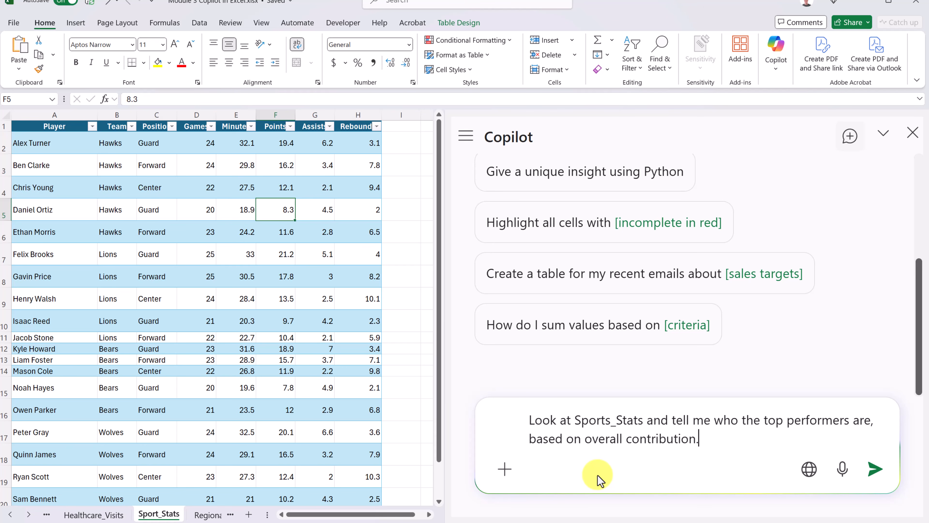
key(Return)
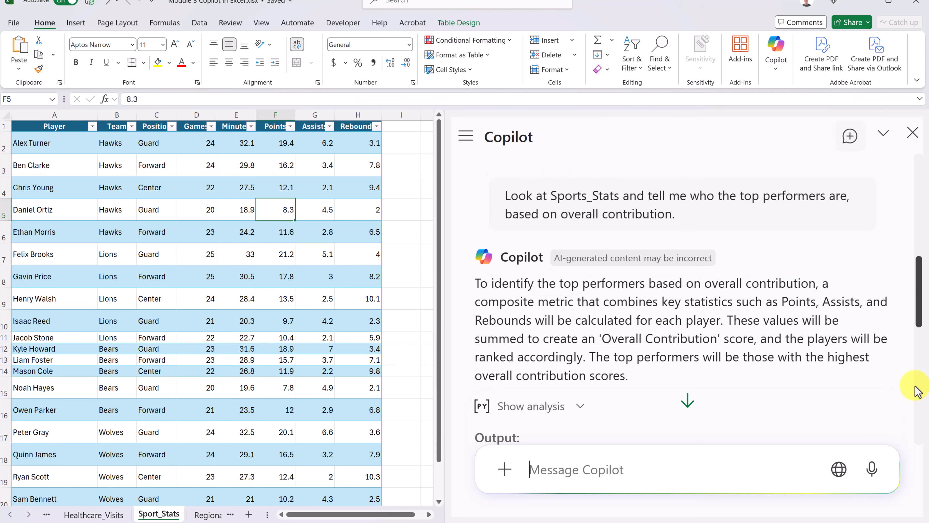
scroll(914, 394, down, 2)
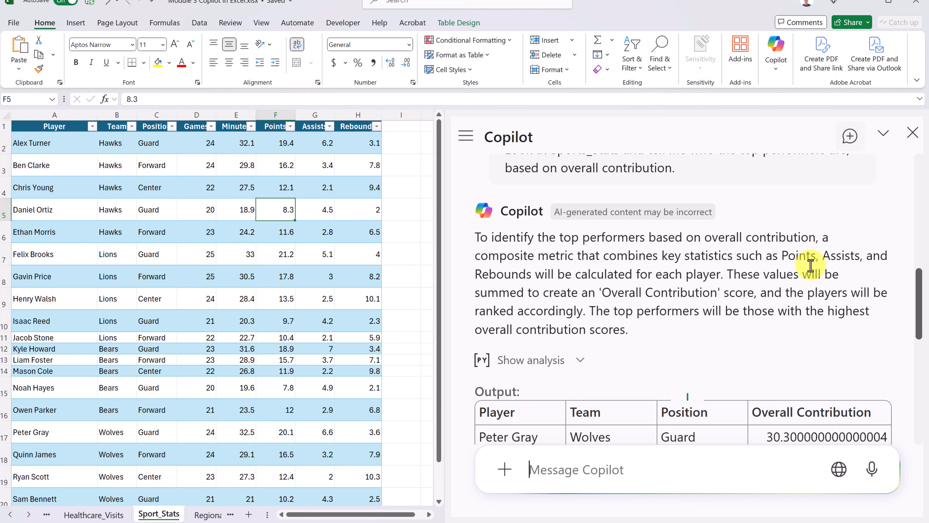
scroll(706, 293, down, 3)
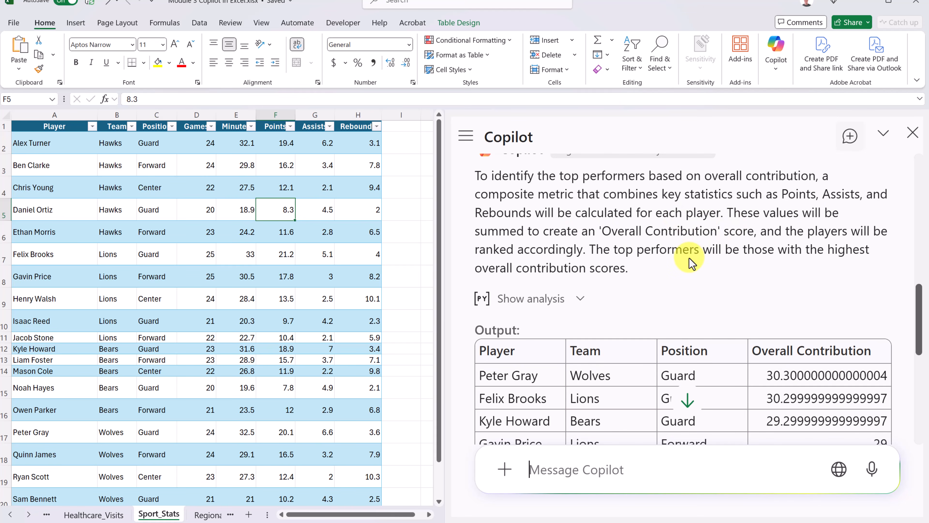
scroll(695, 255, down, 3)
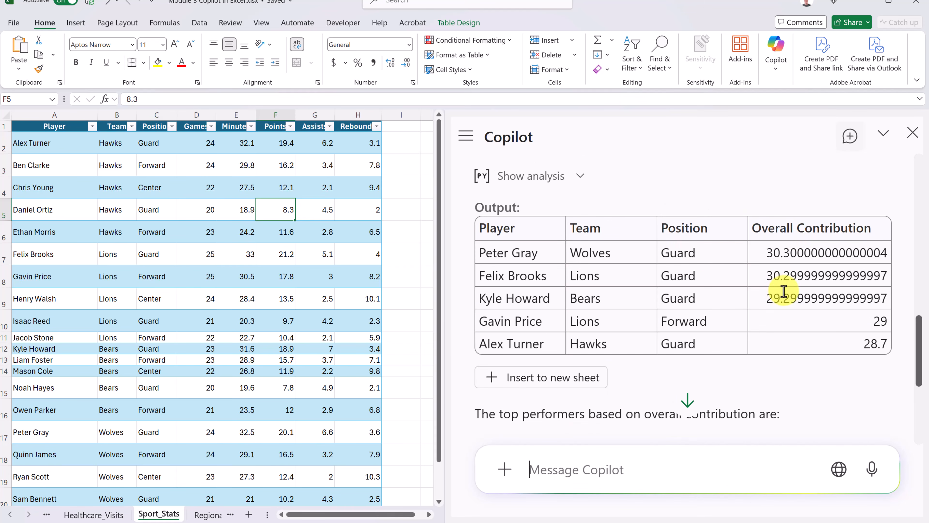
scroll(720, 326, down, 2)
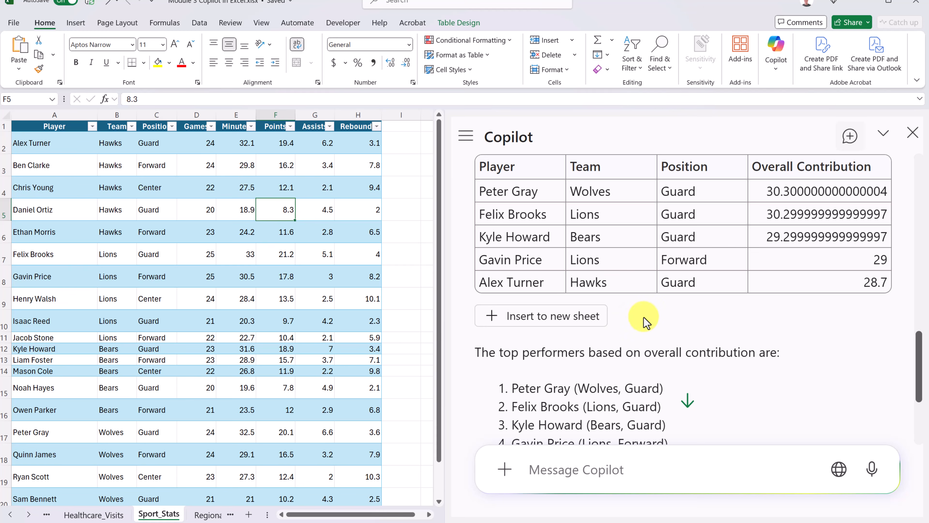
scroll(642, 381, down, 2)
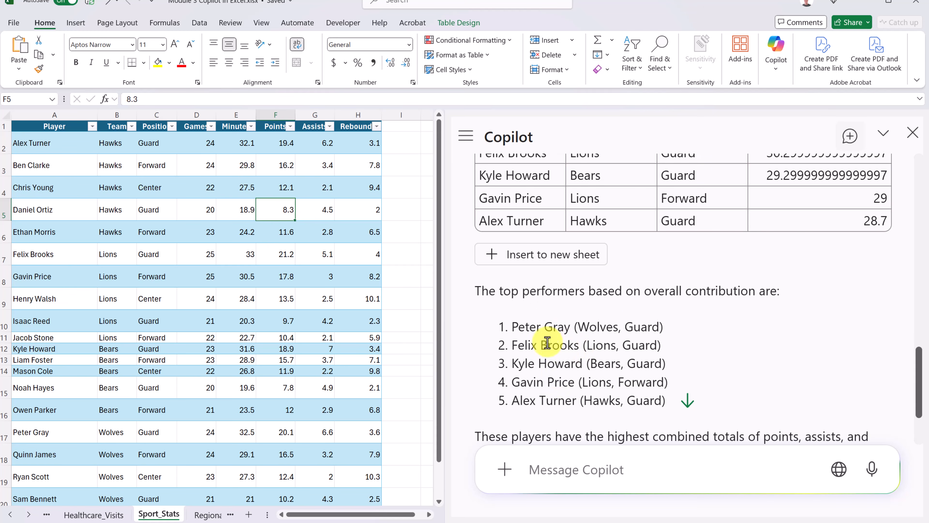
scroll(560, 364, down, 2)
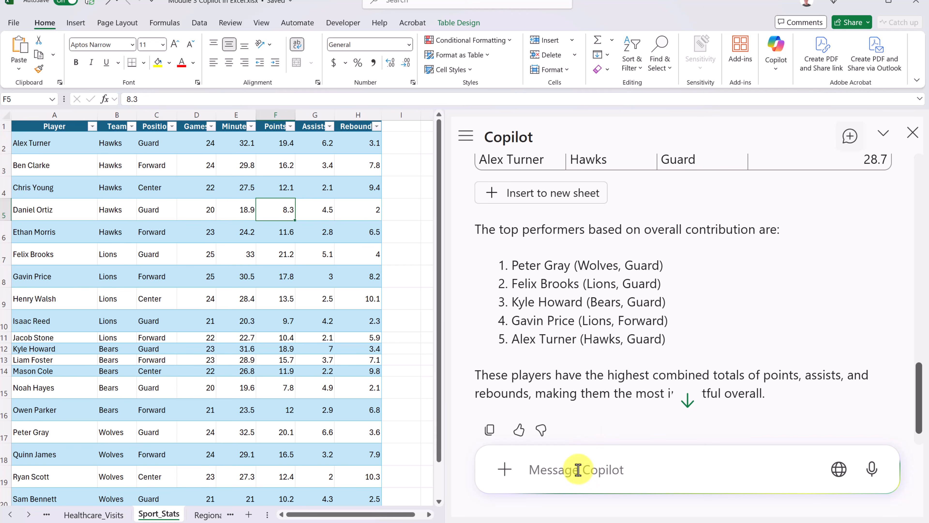
Step: Ask Copilot to define an efficiency metric from Points, Assists and Rebounds per minute played, and insert its Efficiency column into Sport_Stats
text(Define an efficiency metric that takes into account Points, Assists, and Rebounds per minute played. Add a column called Efficiency that calculates this.)
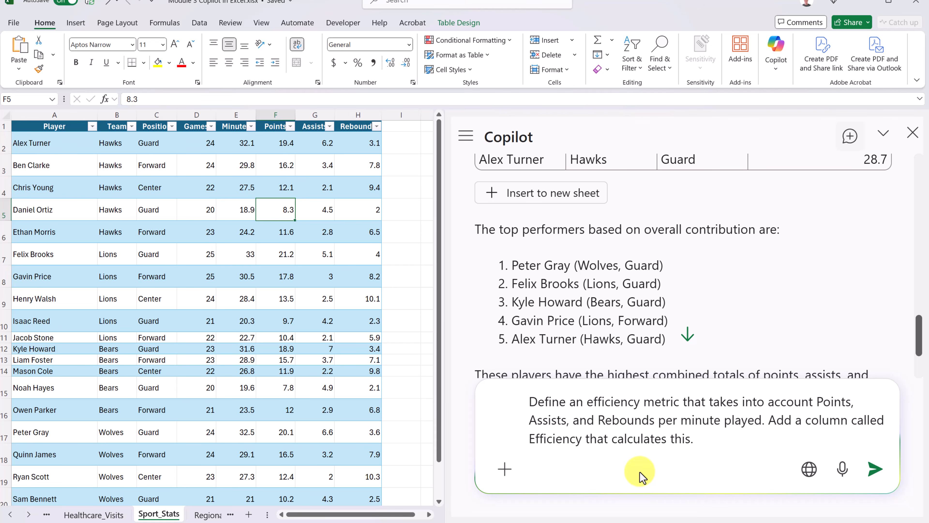
click(874, 468)
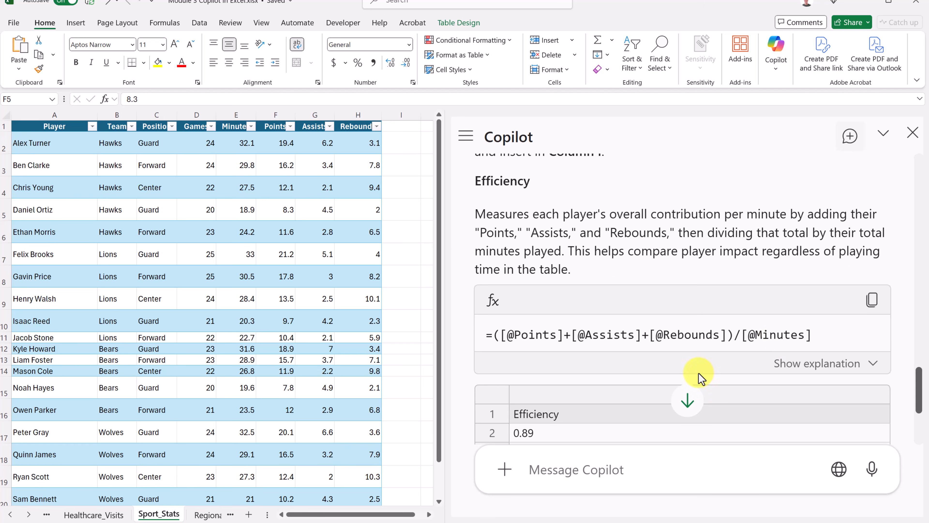
scroll(698, 377, down, 3)
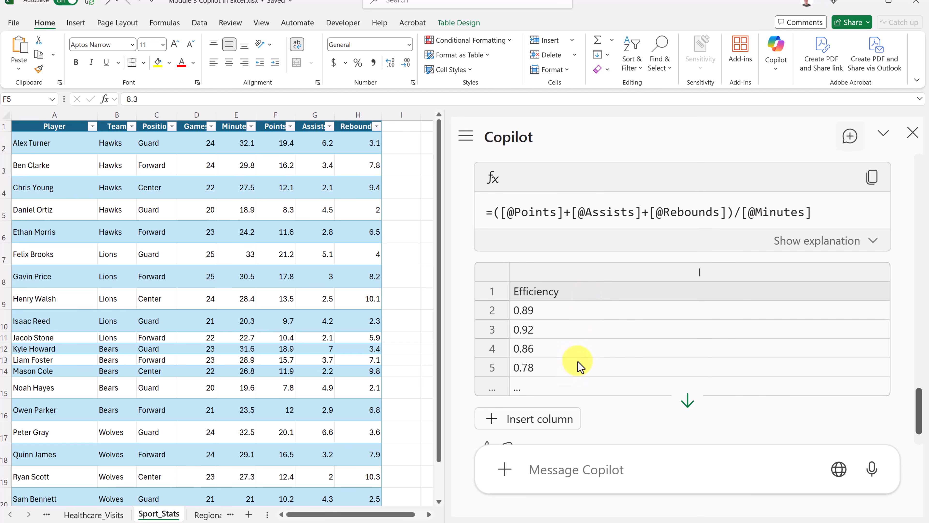
mouse_move(546, 420)
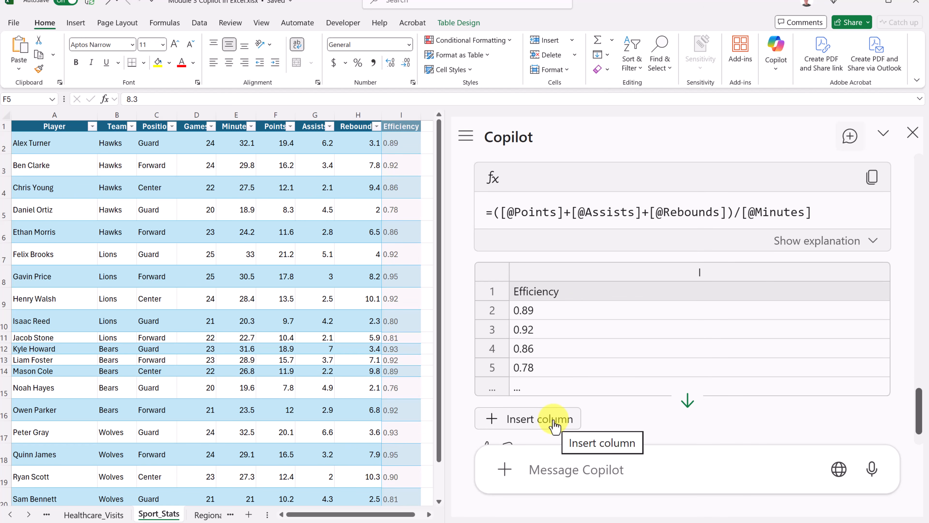
click(554, 425)
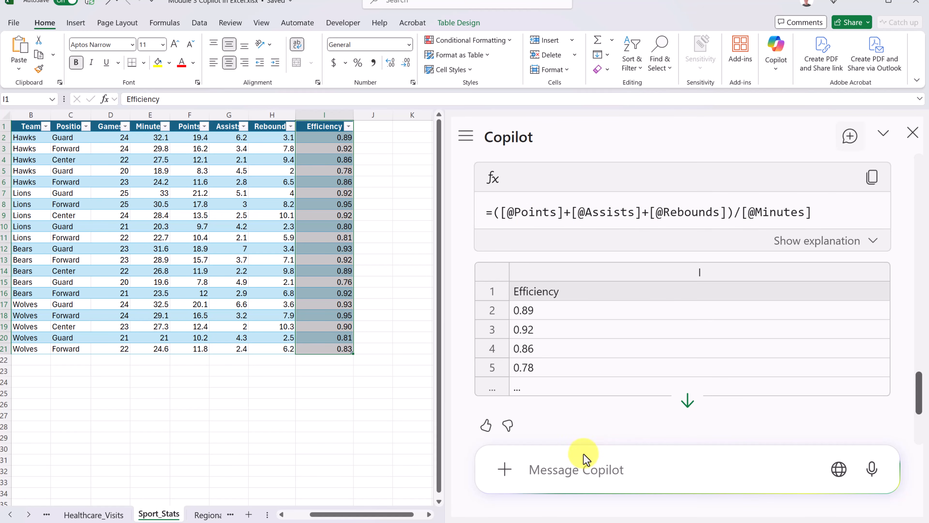
Step: Ask Copilot "Rank the players by this Efficiency metric and highlight the top 5." and review the ranked player table
text(Rank the players by this Efficiency metric and highlight the top 5.)
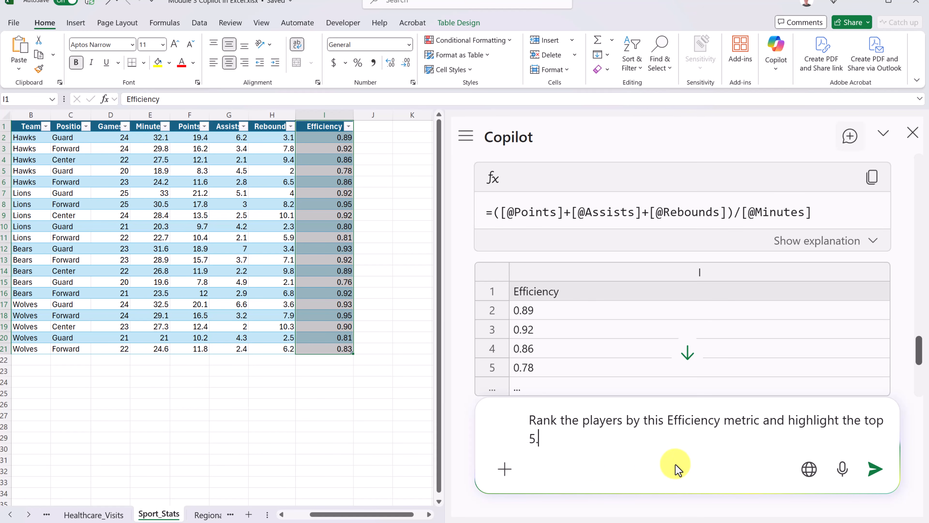
click(874, 469)
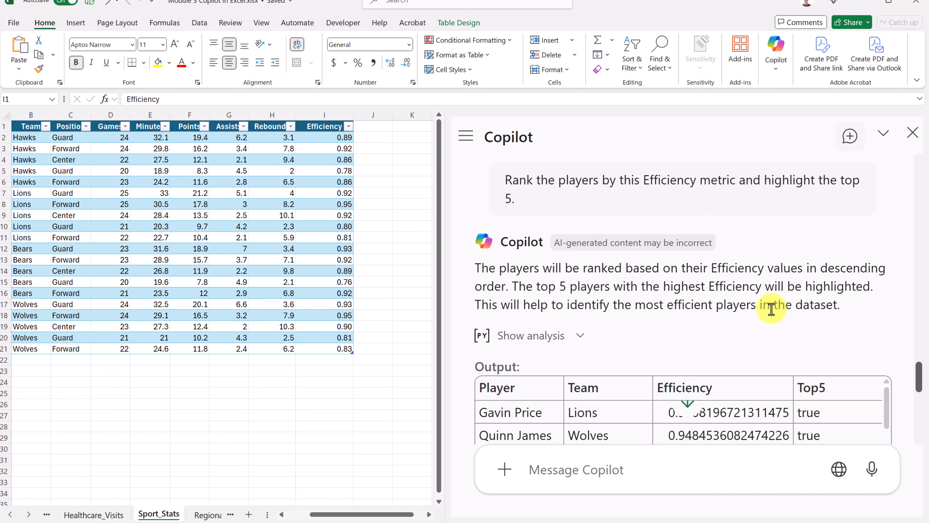
scroll(771, 309, down, 1)
scroll(754, 293, down, 1)
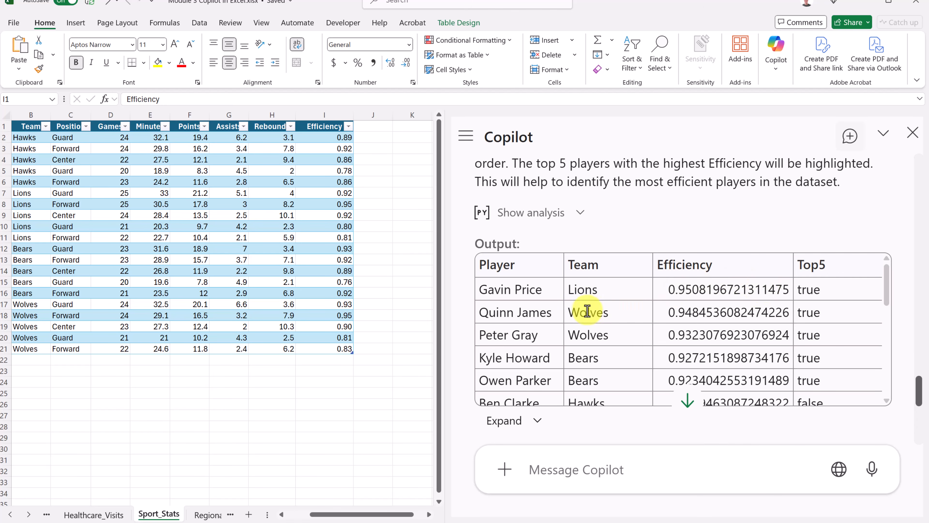
scroll(573, 328, down, 1)
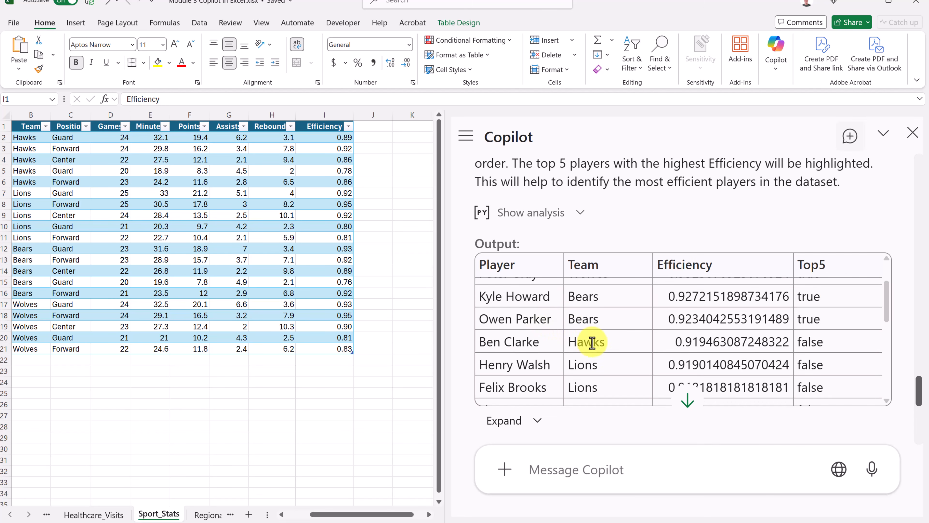
scroll(592, 342, down, 3)
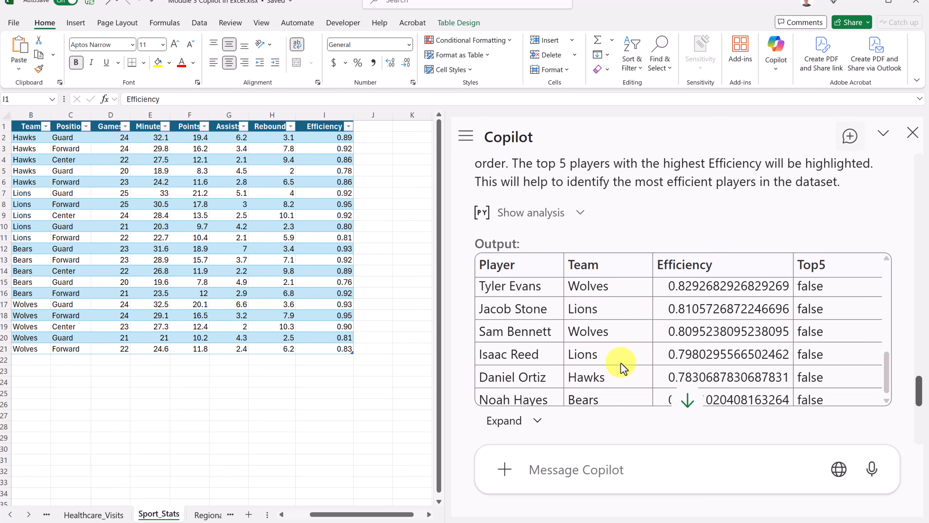
scroll(586, 359, up, 3)
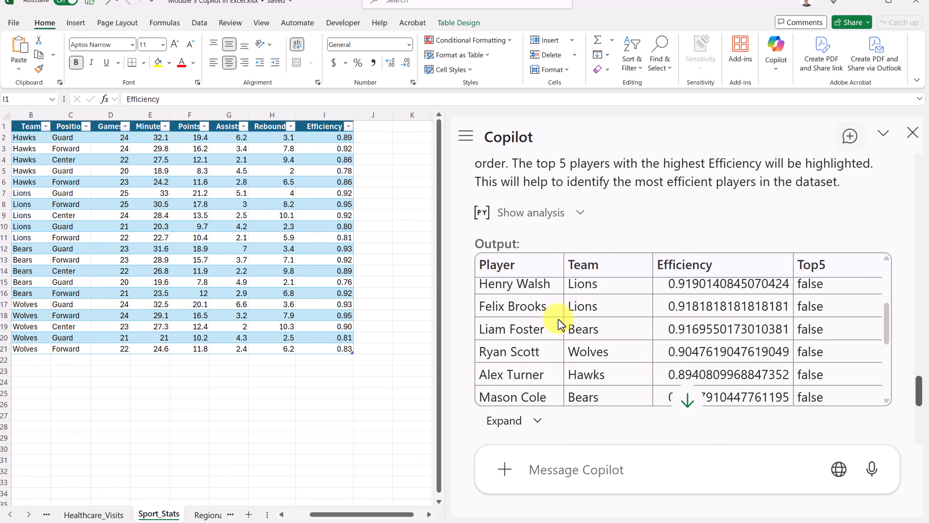
scroll(547, 318, up, 2)
scroll(855, 400, down, 6)
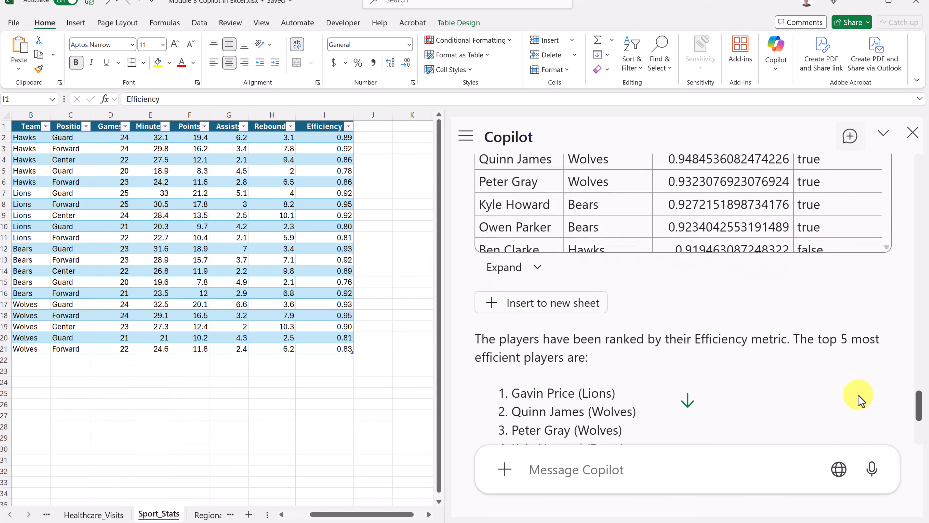
Step: Ask Copilot "Create a chart showing the Efficiency of the top 10 players."
click(602, 454)
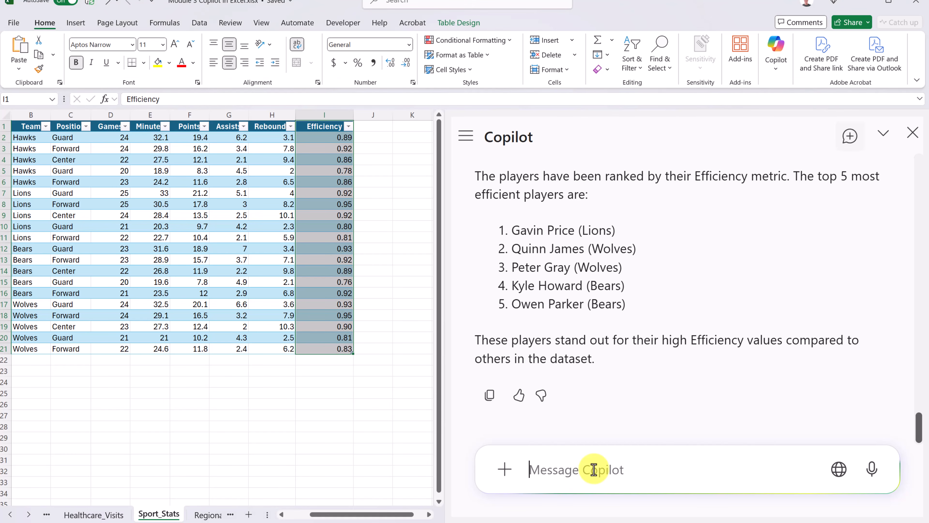
text(Create a chart showing the Efficiency of the top 10 players.)
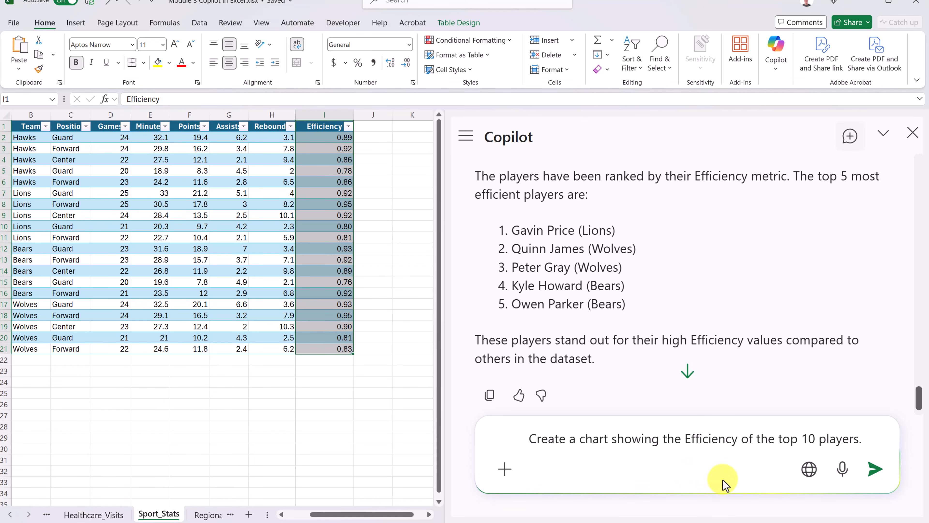
click(876, 477)
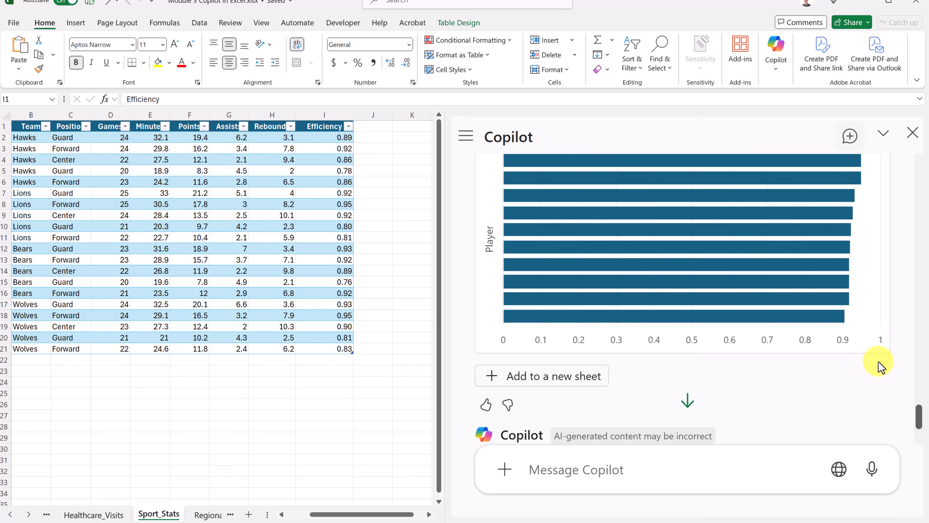
Step: Ask Copilot to compare average Efficiency by Team and summarize which team appears strongest overall, based on this metric, and read the answer
click(615, 469)
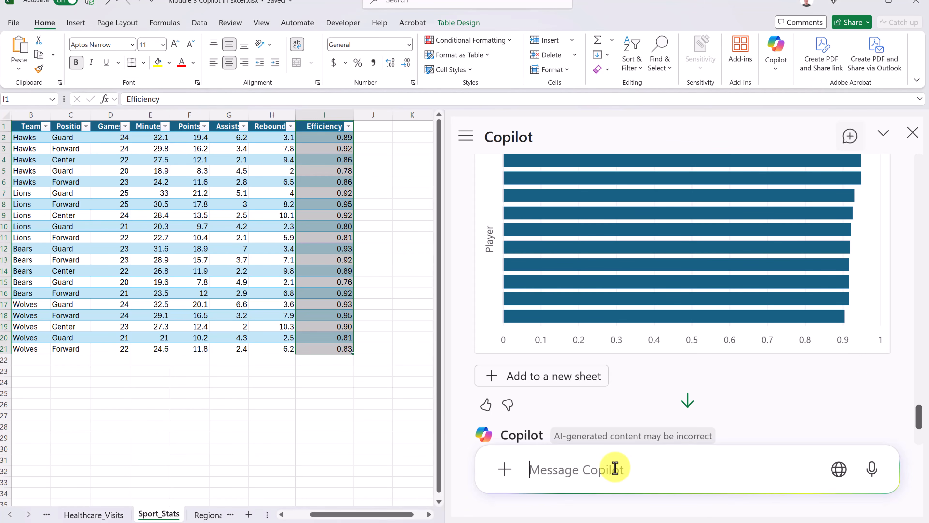
text(Compare average Efficiency by Team and summarize which team appears strongest overall, based on this metric.)
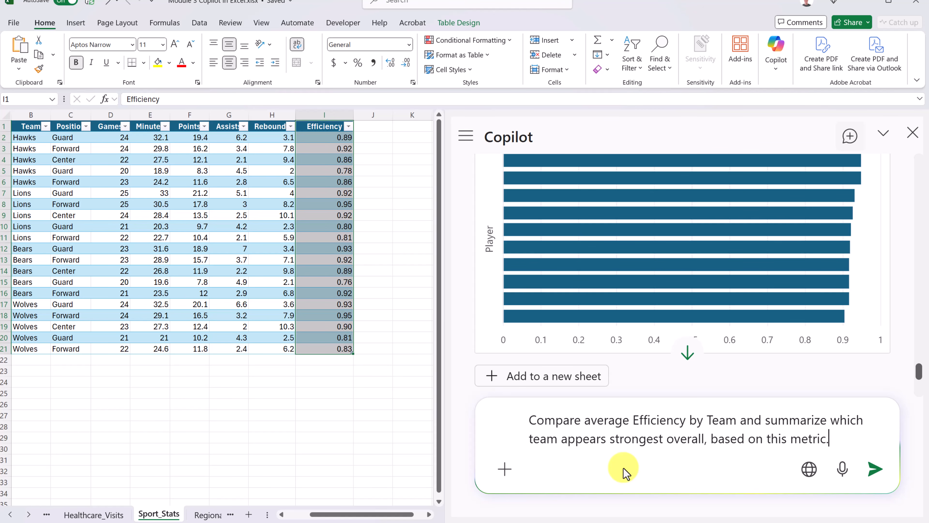
key(Return)
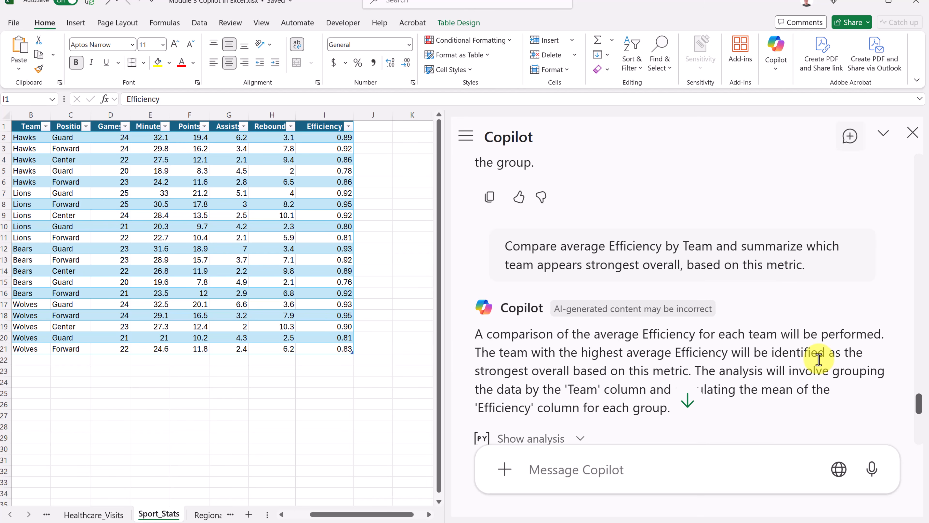
scroll(819, 359, down, 5)
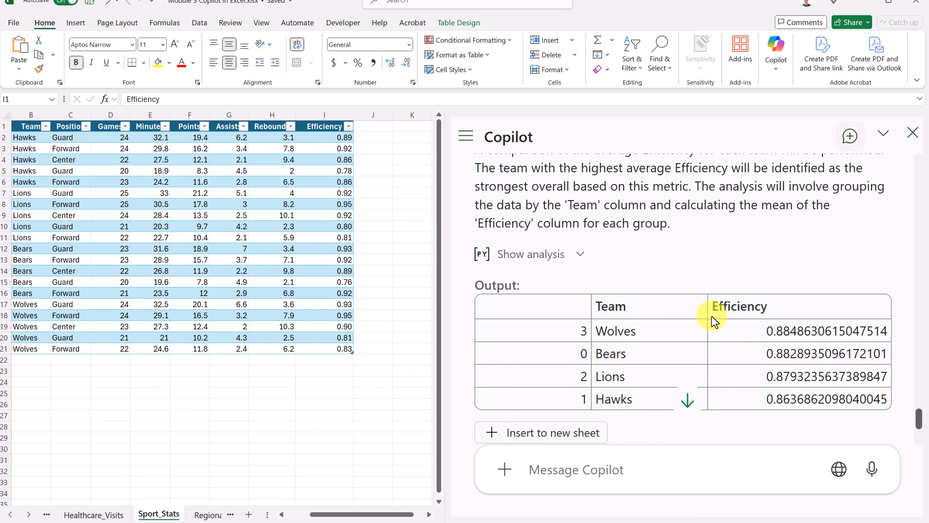
scroll(693, 322, down, 2)
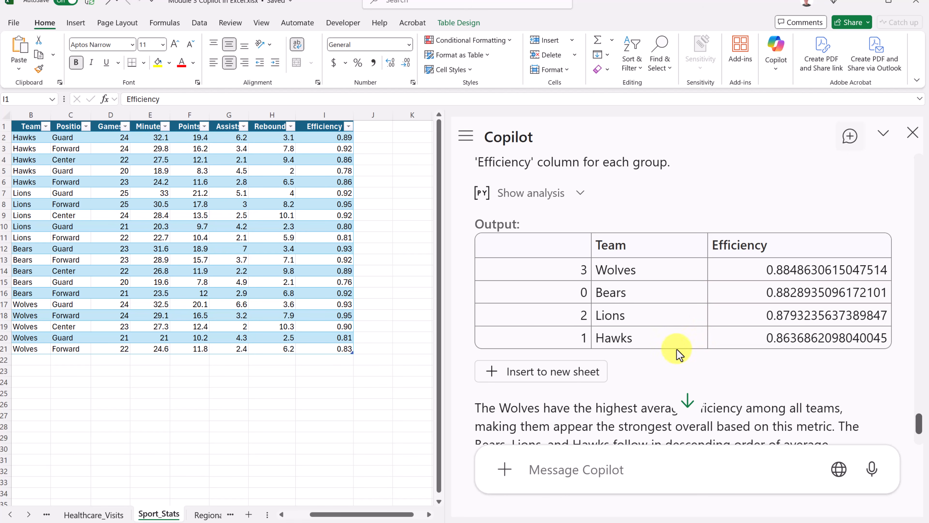
scroll(709, 346, down, 3)
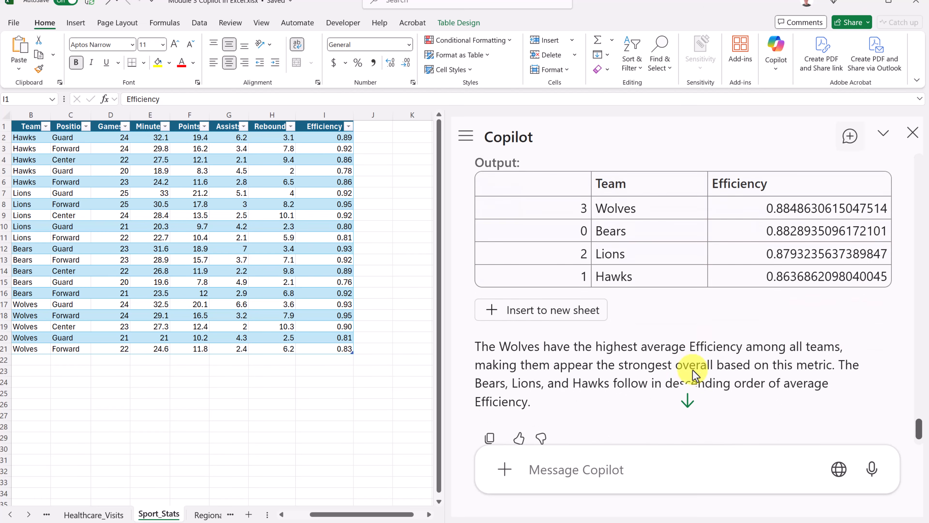
Step: Ask Copilot "Now focus only on Guards. Who are the top 3 Guards across all teams?" and read the answer
click(630, 469)
text(Now focus only on Guards. Who are the top 3 Guards across all teams?)
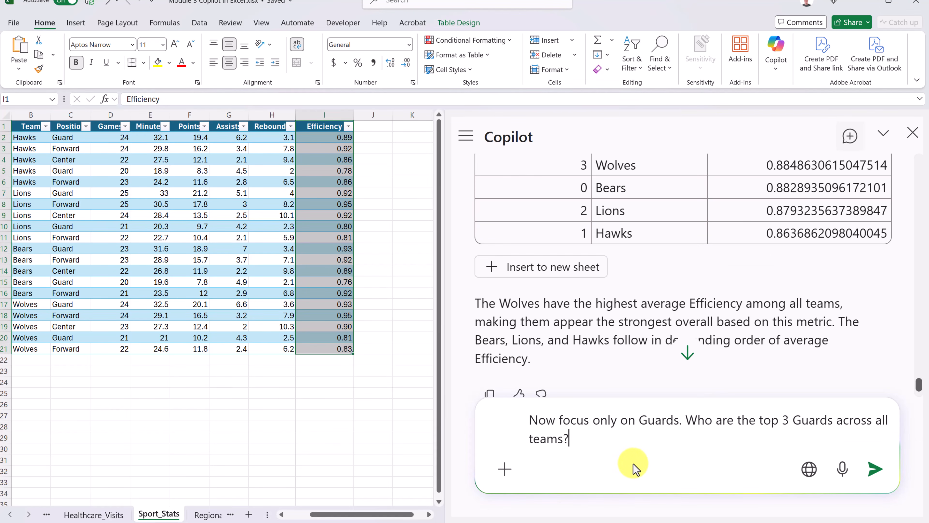
click(877, 469)
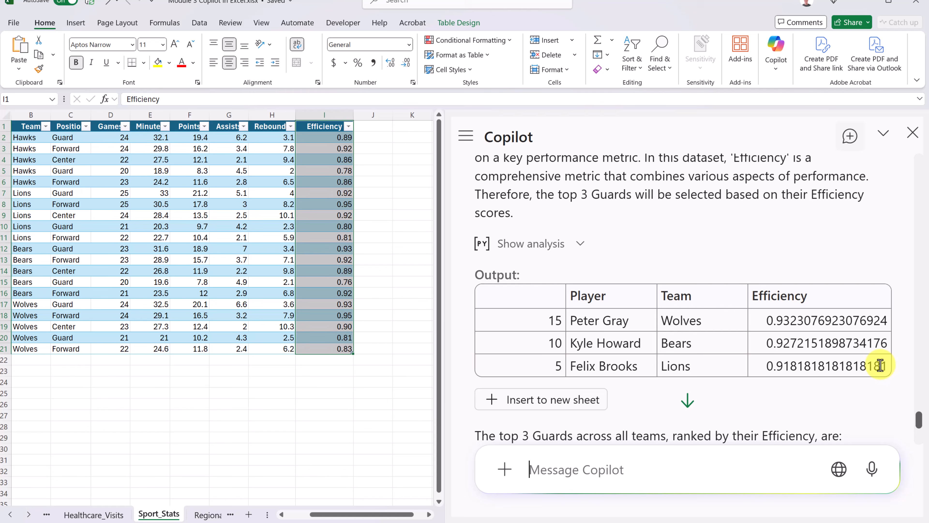
scroll(880, 365, down, 4)
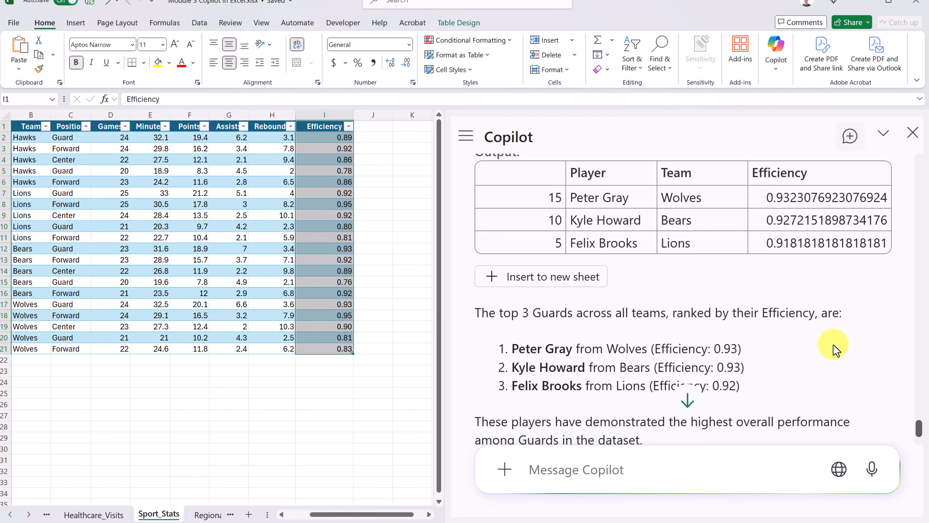
scroll(834, 347, down, 2)
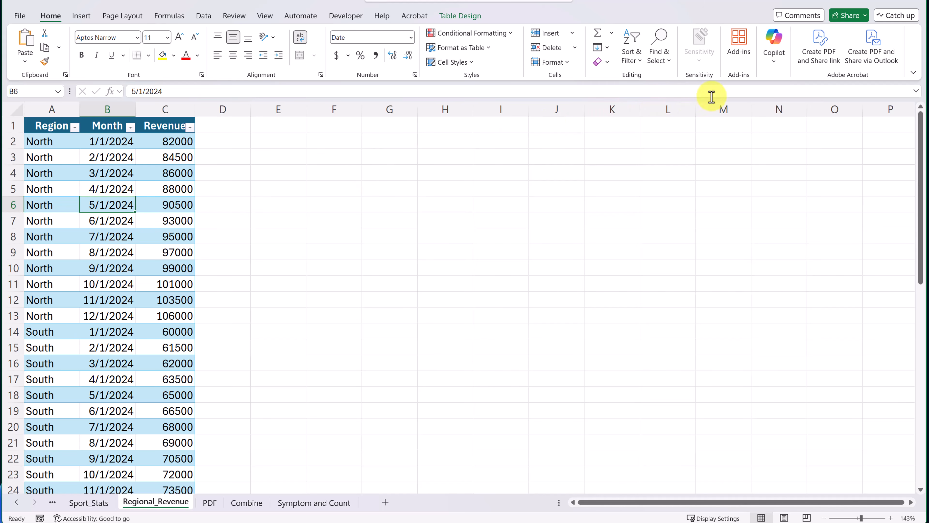
Step: Open Copilot on the Regional_Revenue sheet, run the suggested prompt "Give a unique insight using Python" and read the response
click(776, 70)
click(784, 93)
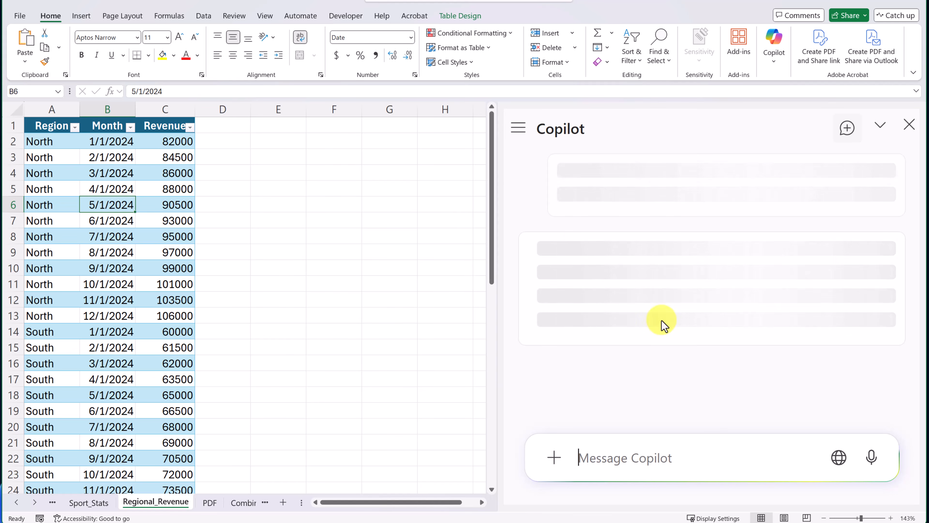
scroll(801, 311, down, 3)
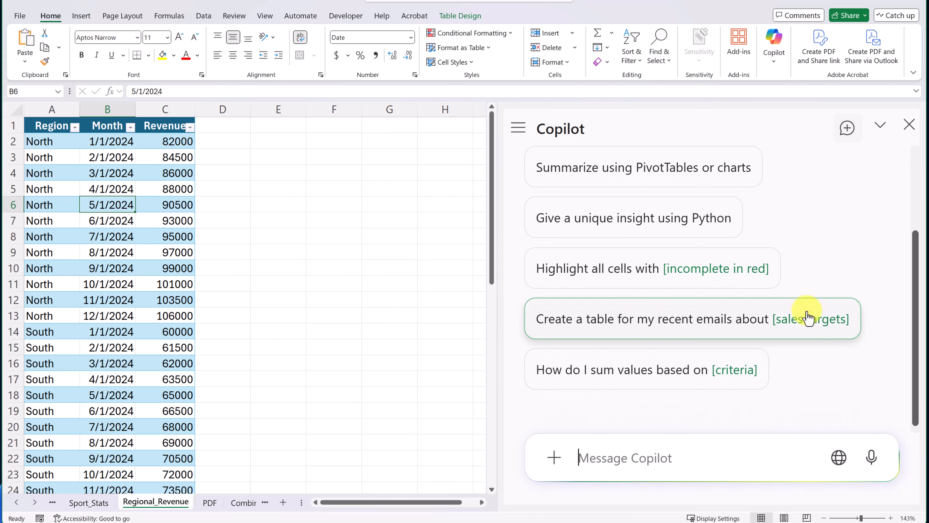
click(626, 229)
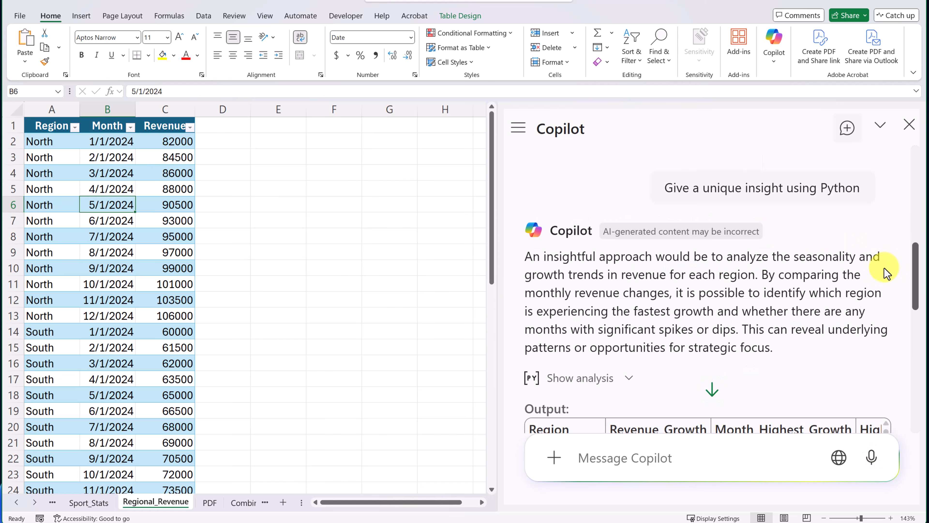
scroll(872, 279, down, 5)
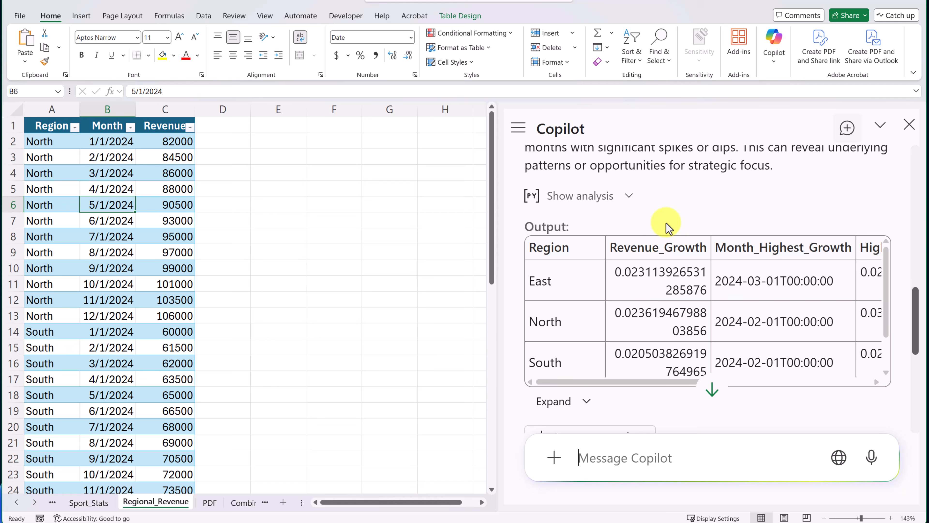
Step: Reveal the Python code behind Copilot's regional revenue analysis, expand its output table, and review the code, growth figures and written summary
click(626, 197)
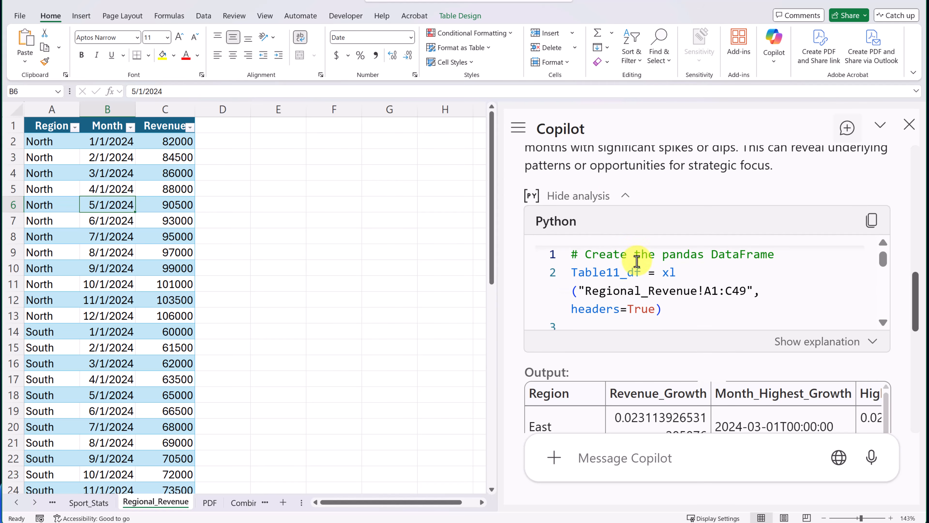
scroll(645, 263, down, 2)
scroll(644, 263, down, 3)
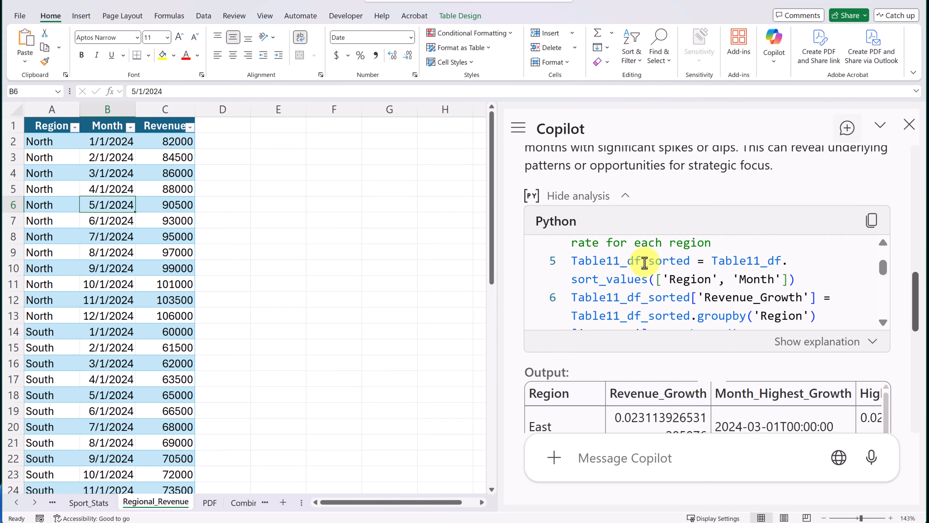
scroll(740, 245, down, 3)
scroll(735, 256, down, 2)
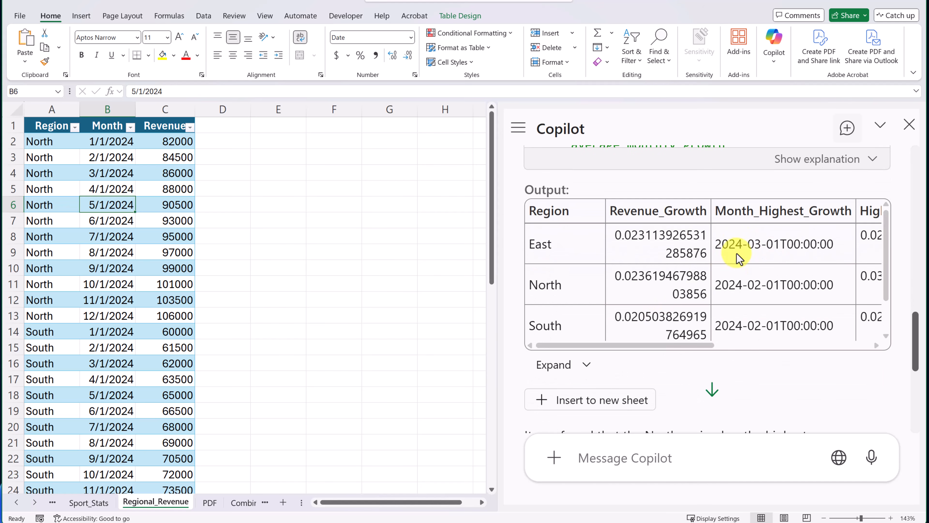
click(589, 362)
scroll(605, 360, down, 5)
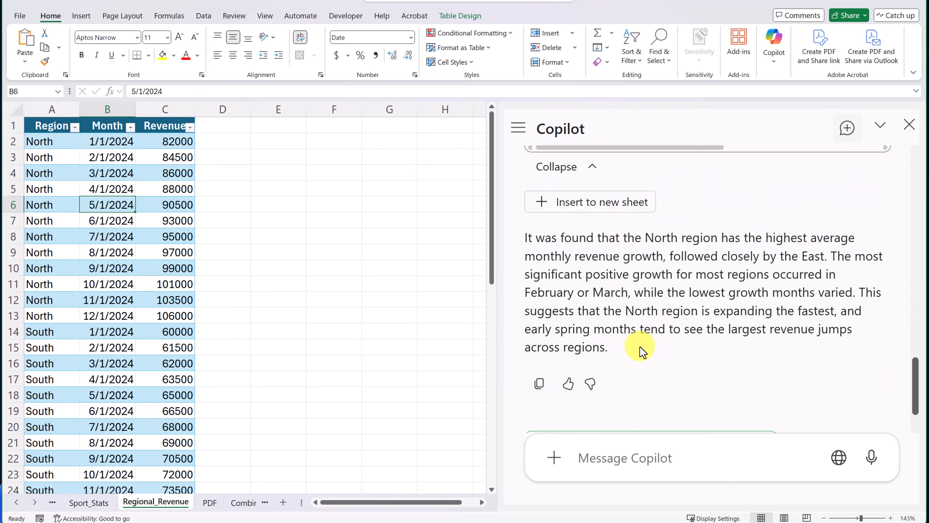
scroll(717, 269, up, 5)
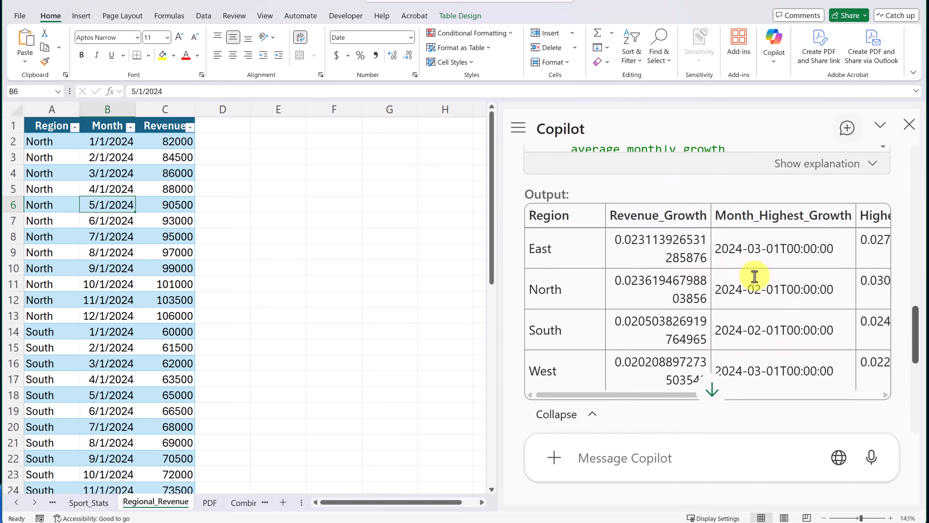
scroll(742, 280, down, 1)
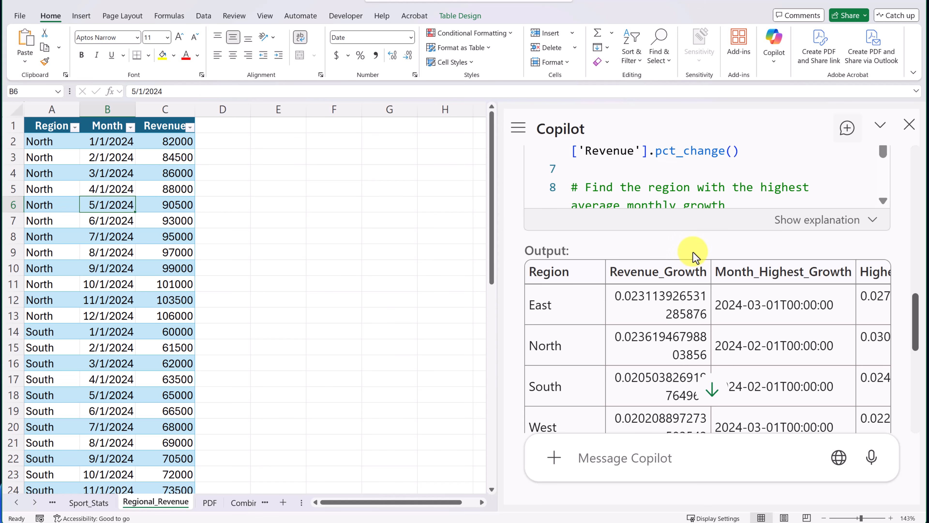
Step: Run Copilot's suggested prompt "Get deeper results using advanced analysis mode" on the regional revenue data and start the advanced analysis
scroll(693, 252, down, 6)
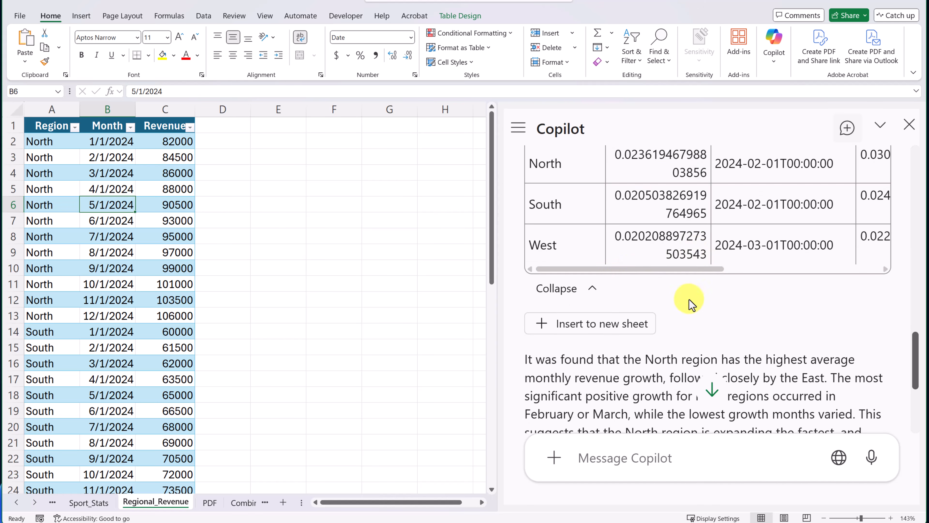
scroll(714, 315, down, 2)
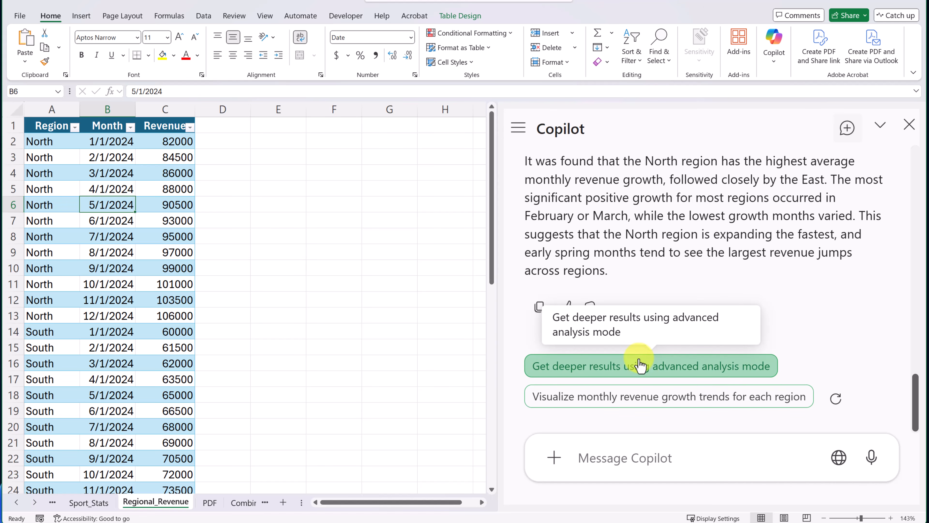
click(690, 372)
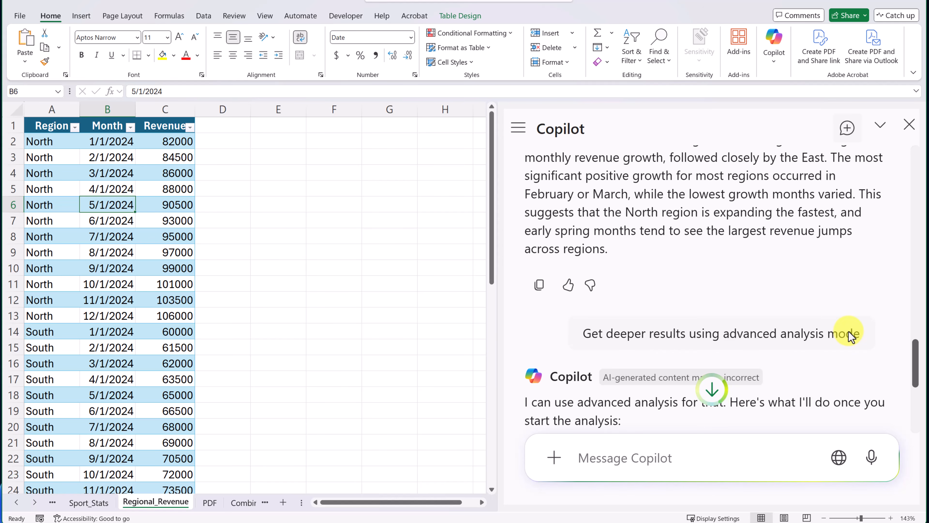
scroll(756, 276, down, 5)
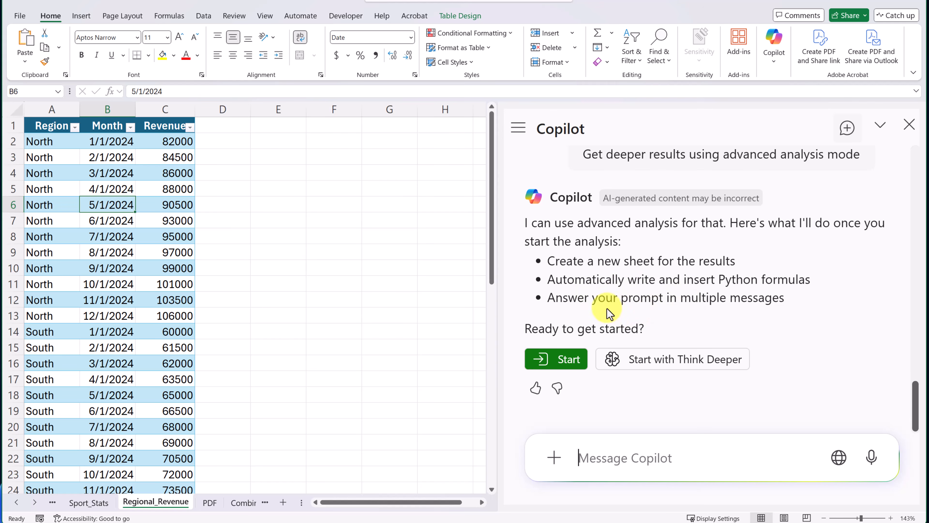
click(554, 362)
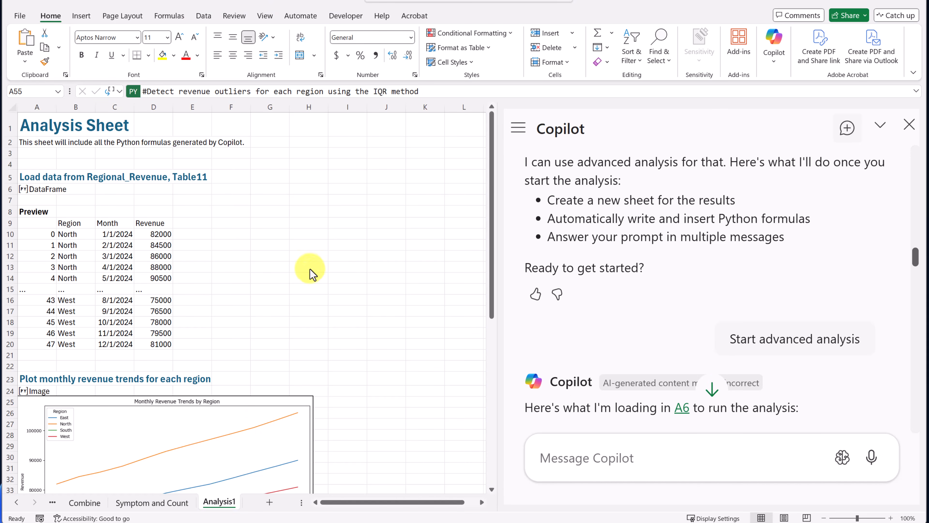
Step: Review the Analysis1 sheet's data preview, revenue trend chart, growth rates and outlier section, along with Copilot's matching explanations in the chat
scroll(309, 269, down, 3)
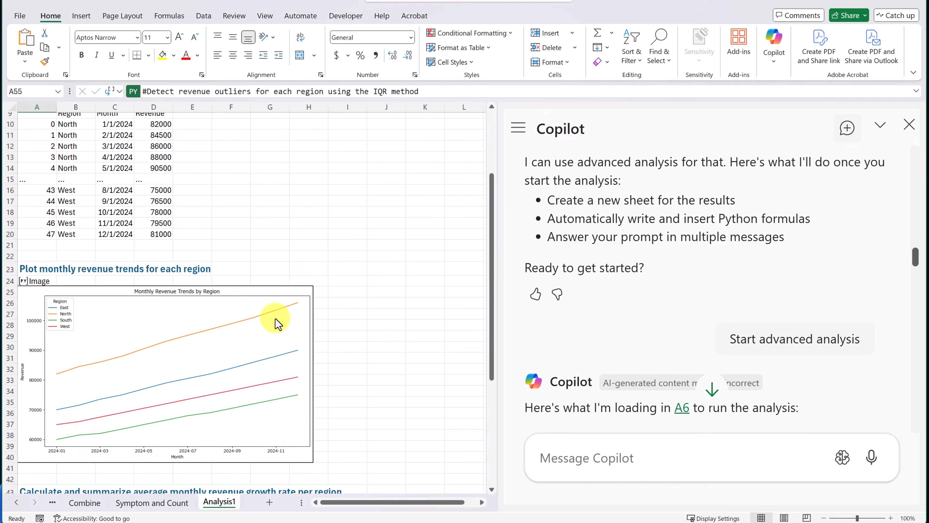
scroll(275, 318, down, 4)
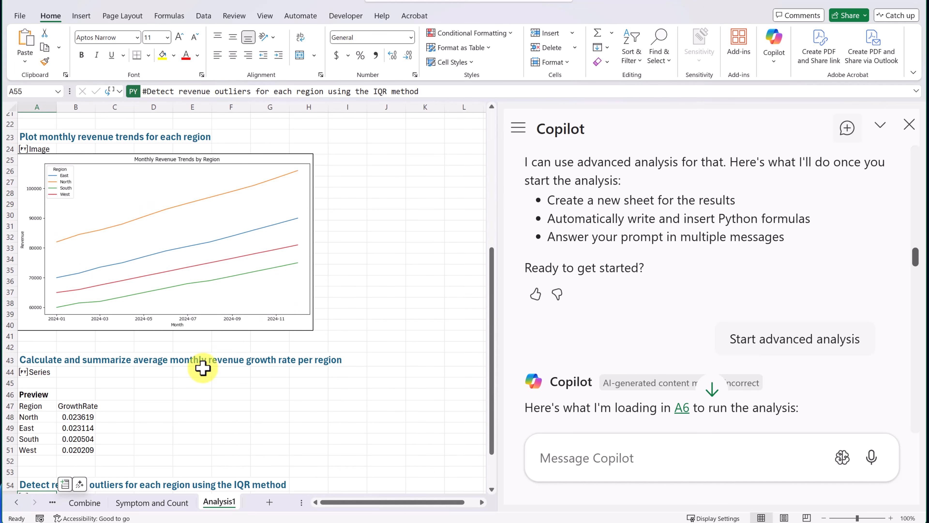
scroll(203, 368, down, 3)
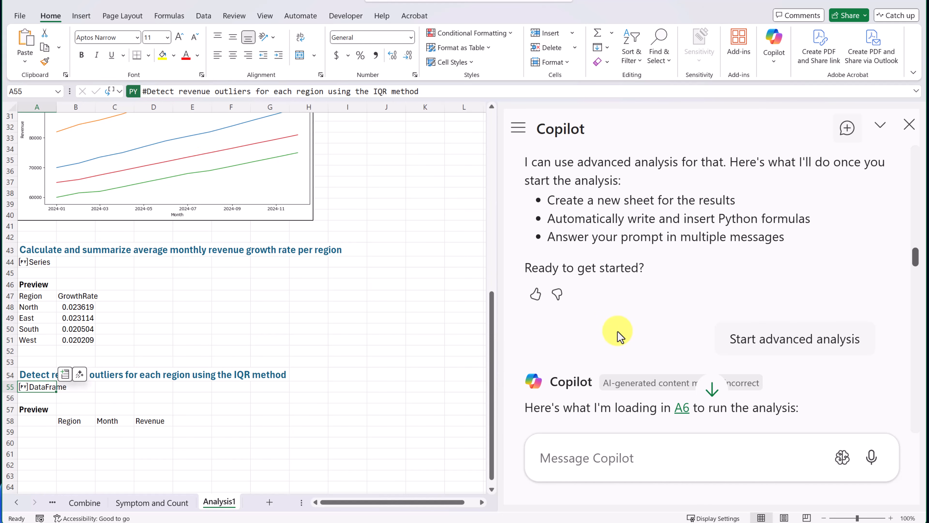
scroll(622, 332, up, 10)
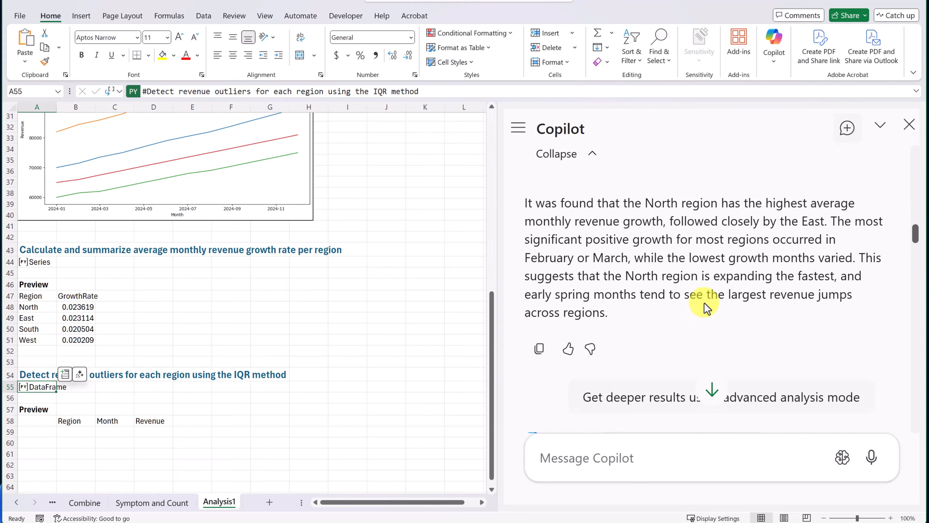
scroll(707, 306, down, 15)
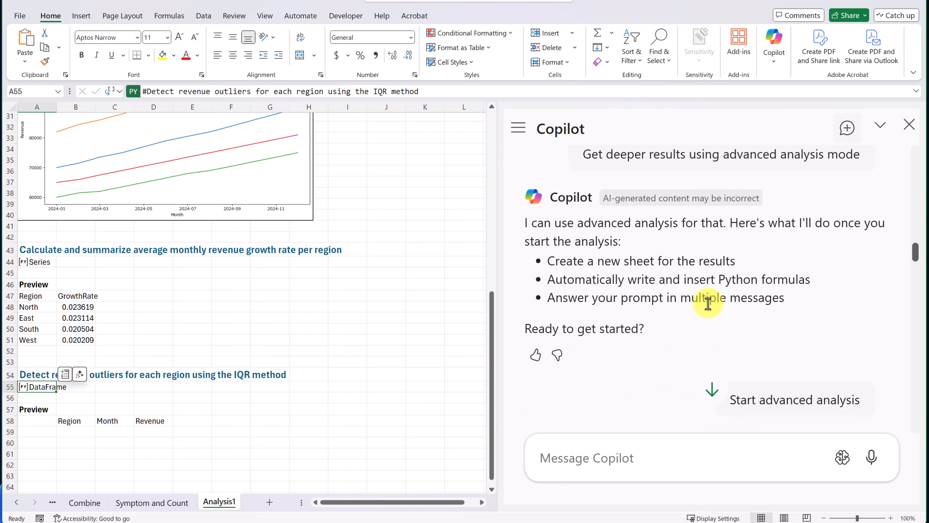
scroll(719, 267, down, 7)
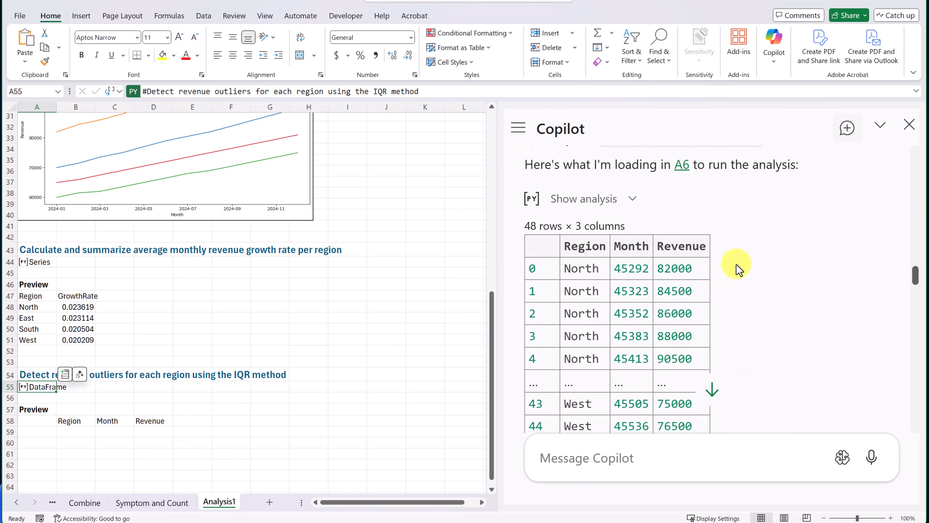
click(629, 201)
scroll(729, 269, down, 10)
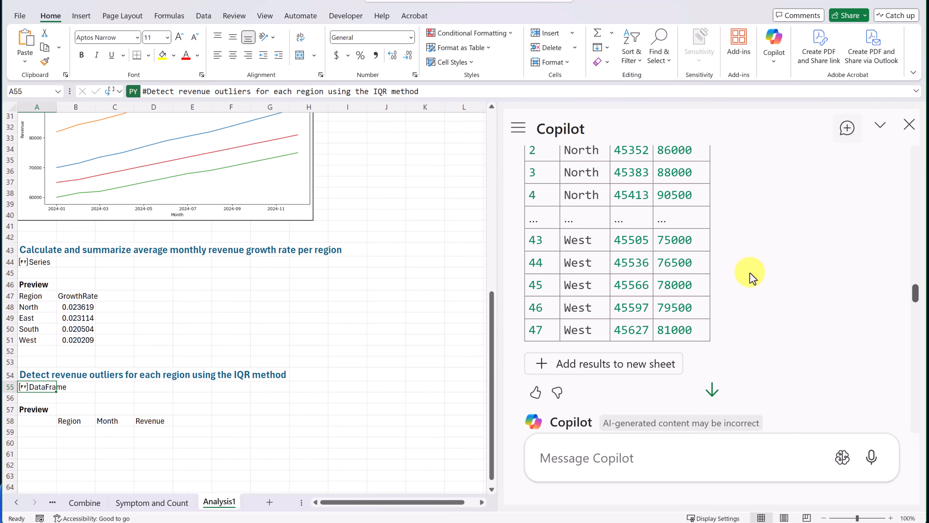
scroll(749, 277, down, 10)
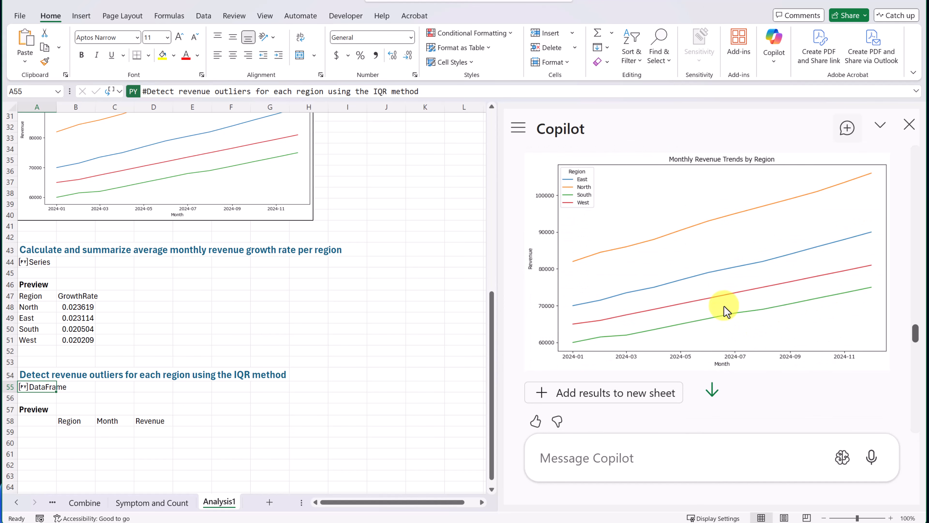
scroll(724, 306, down, 8)
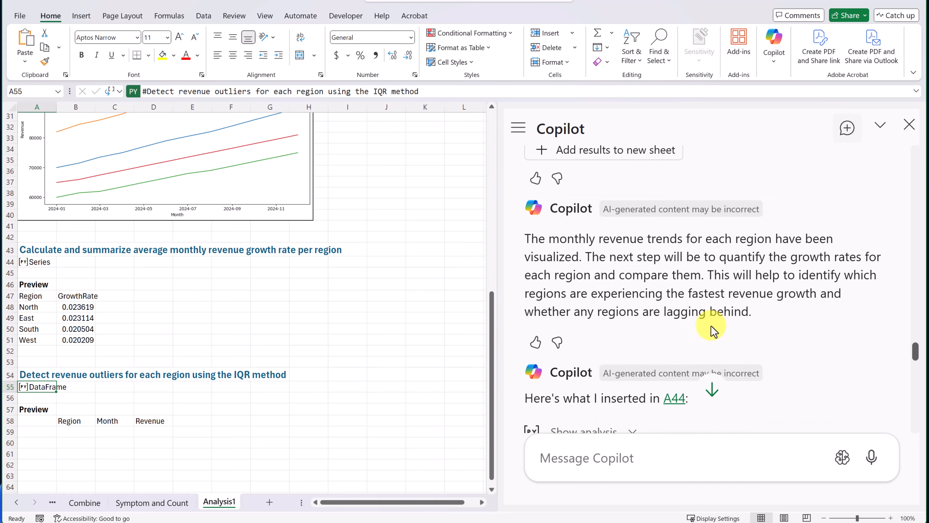
scroll(670, 368, down, 10)
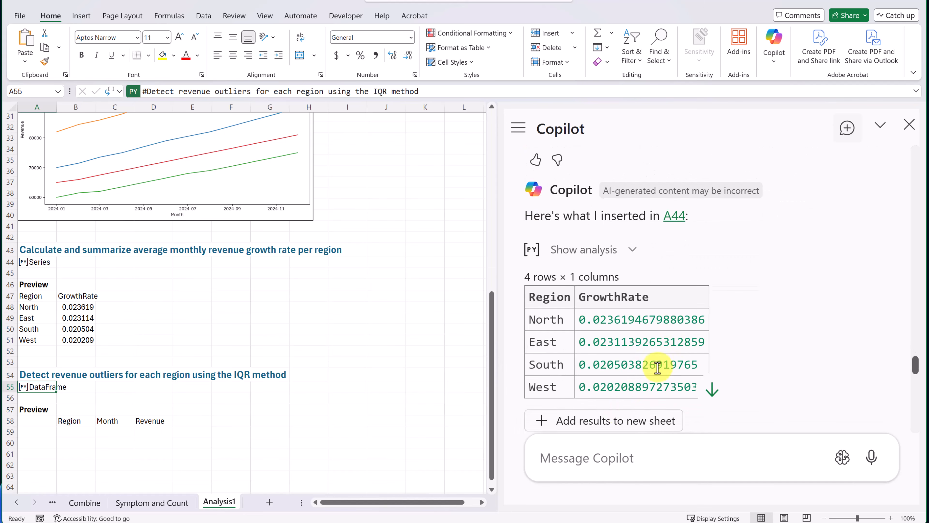
Step: Ask Copilot "Use Python in Excel to forecast the next 6 months of revenue for each Region" and check the East months in the forecast preview
click(617, 454)
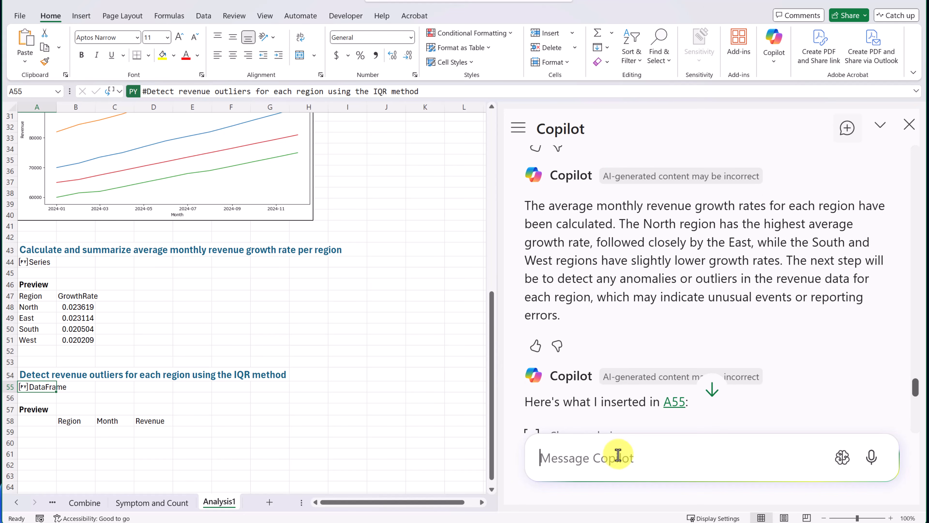
text(Use Python in Excel to forecast the next 6 months of revenue for each Region)
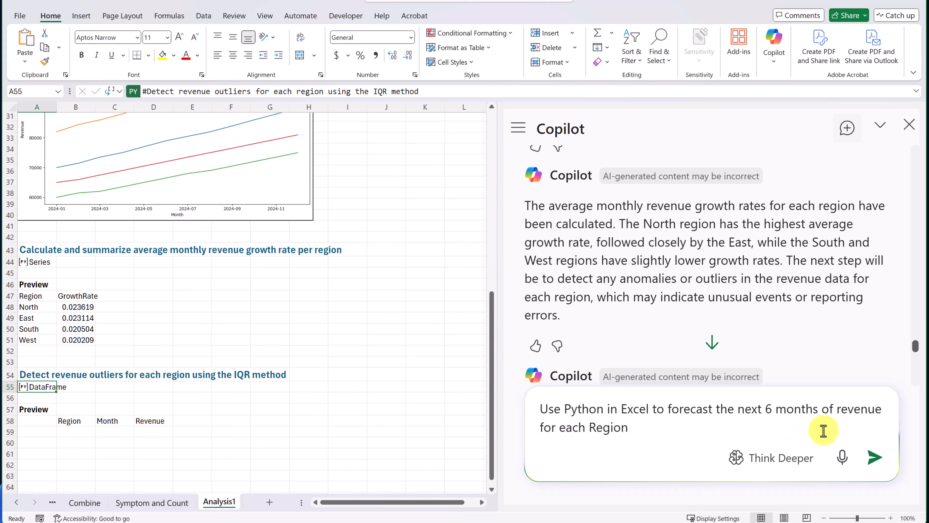
click(874, 458)
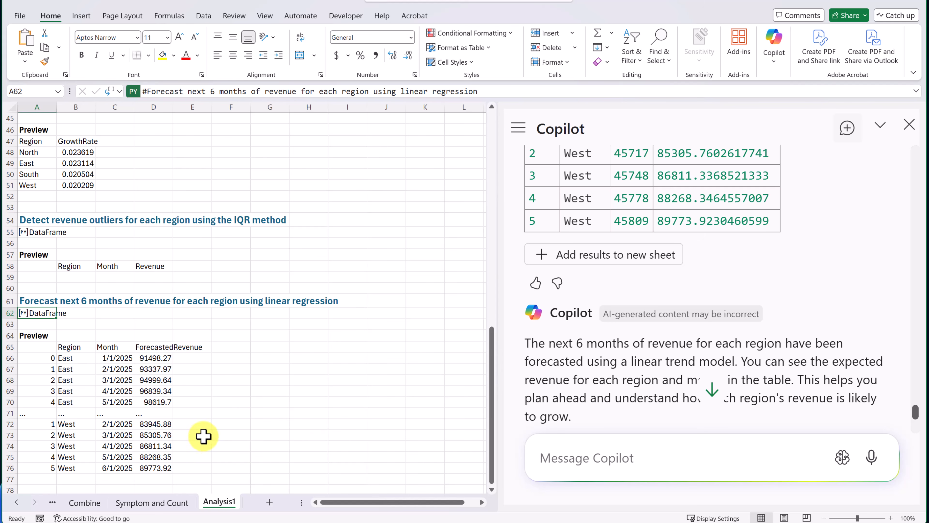
click(106, 359)
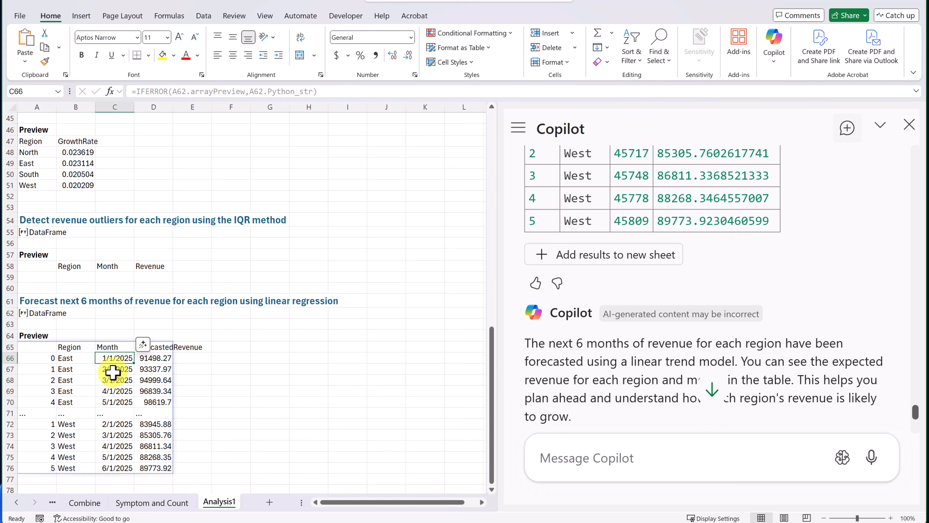
click(110, 370)
click(112, 380)
click(114, 390)
click(116, 402)
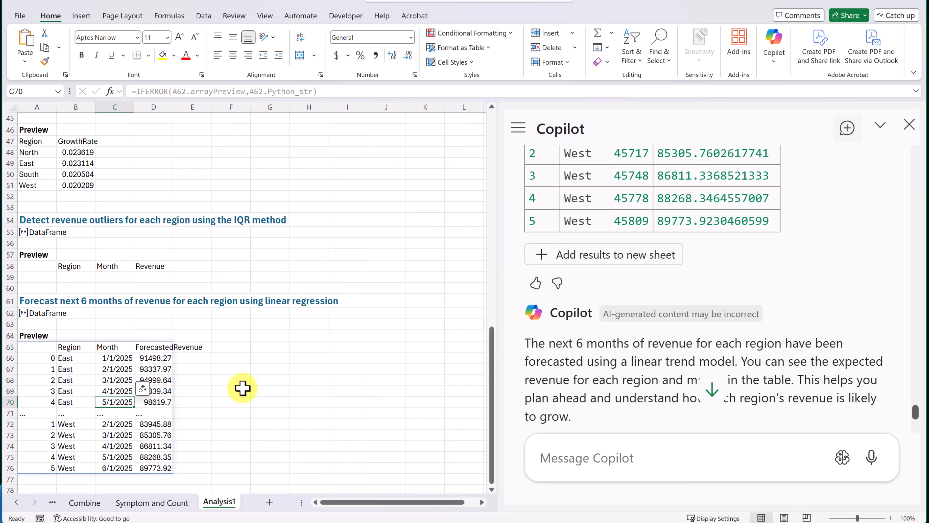